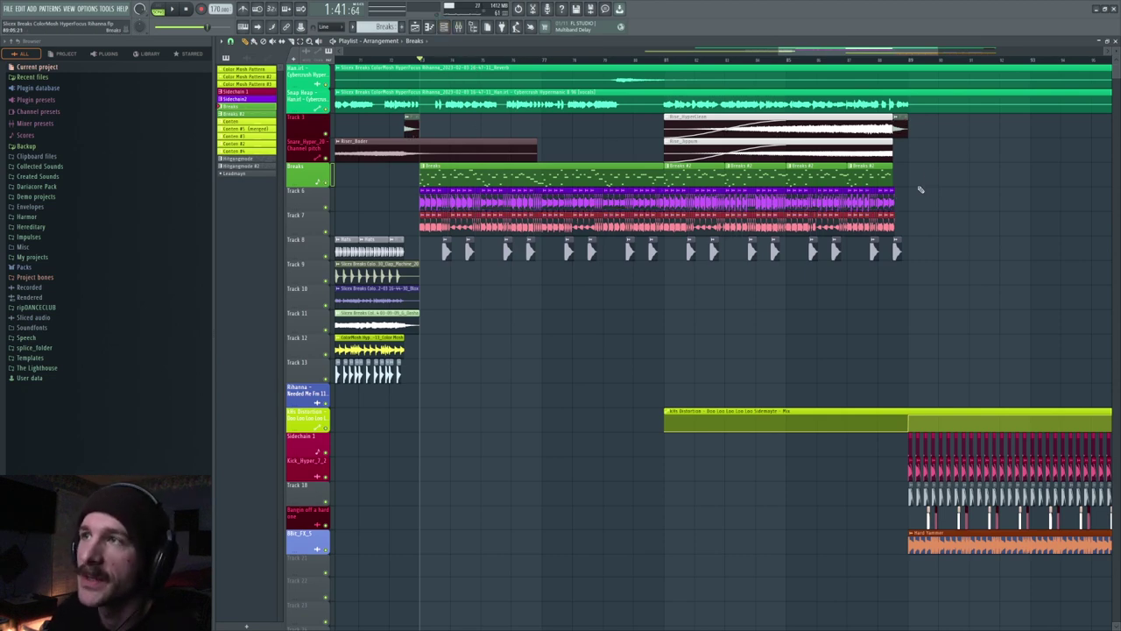
Play back the arrangement's breaks section, stop it, and add a Slicex instrument to the channel rack
key("space")
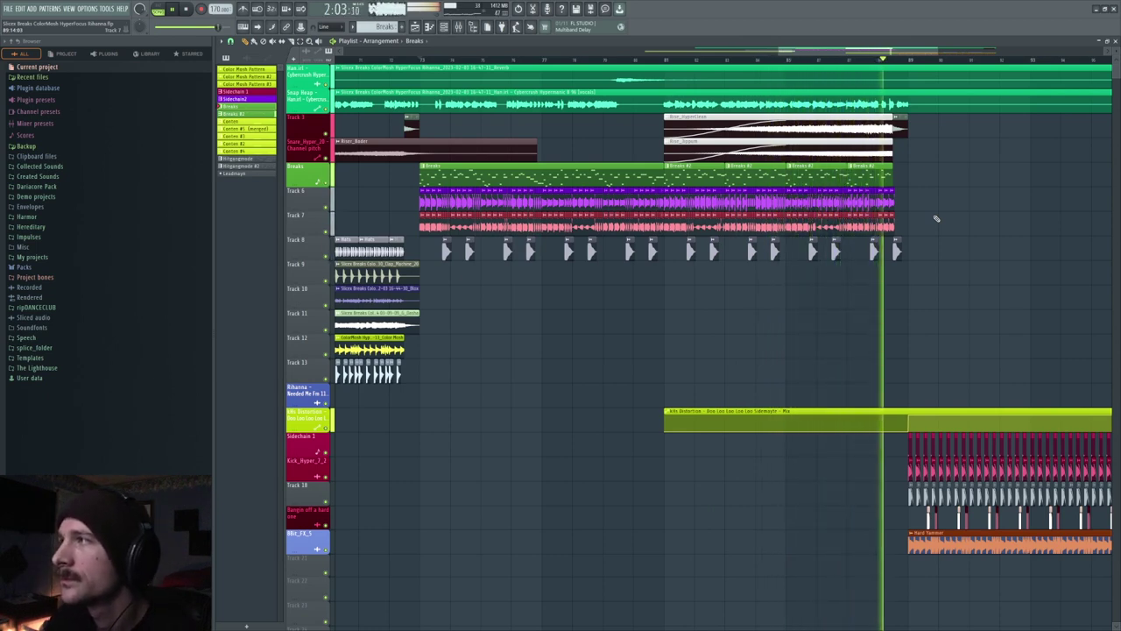
key("space")
key("F6")
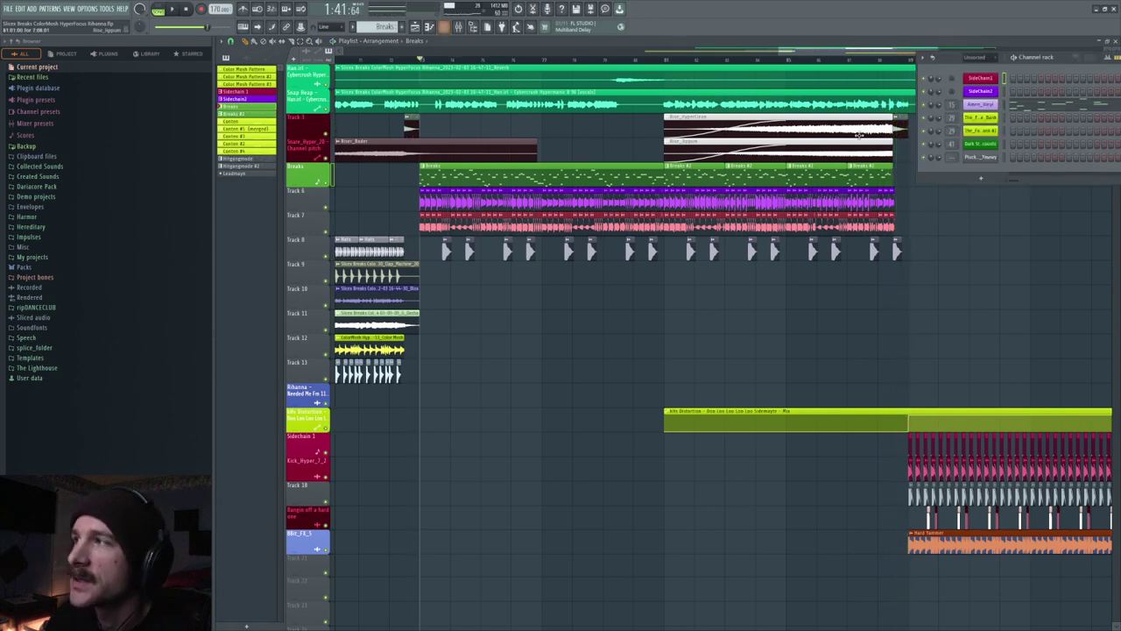
left_click(978, 177)
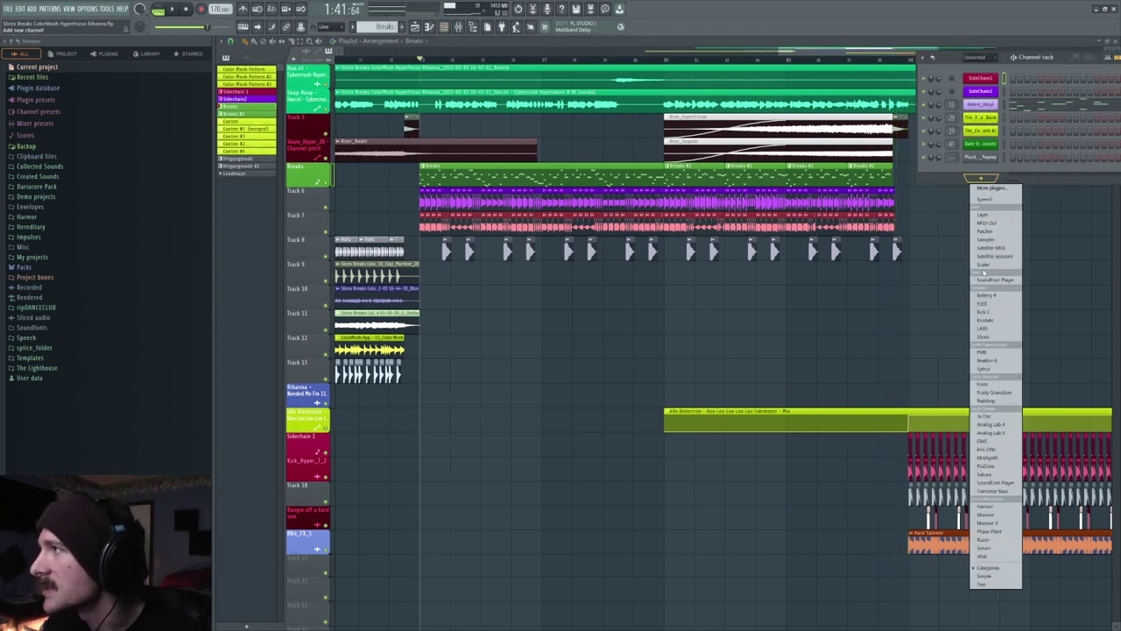
left_click(986, 336)
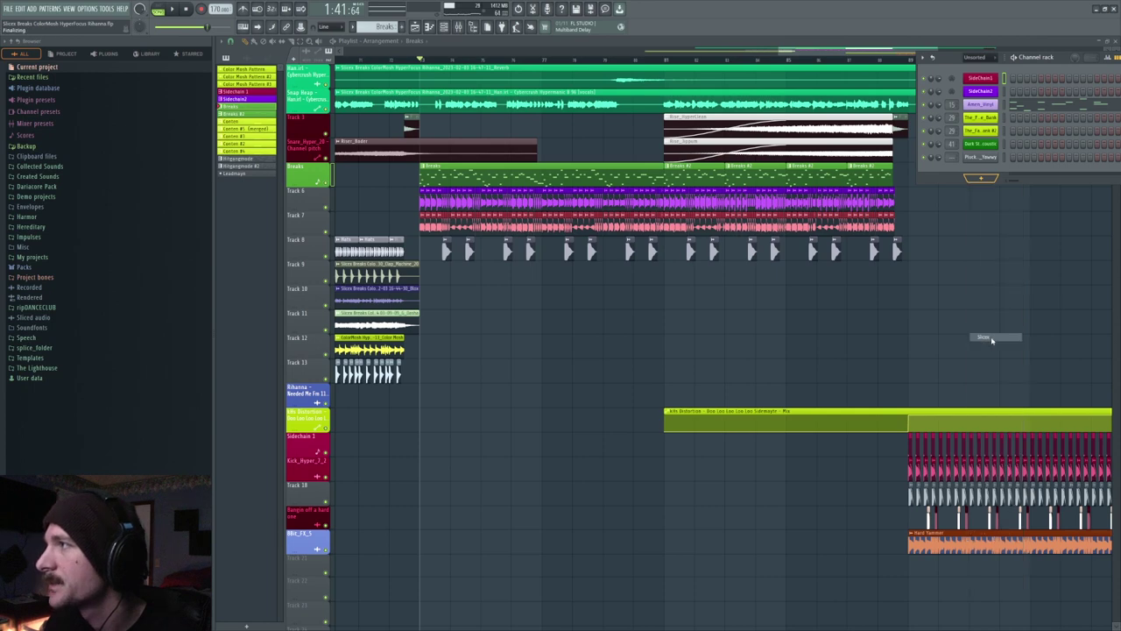
Find the cw_amen_hype drum break among the browser's break samples and load it into Slicex
left_click(43, 165)
left_click(40, 178)
scroll(118, 368, "down", 5)
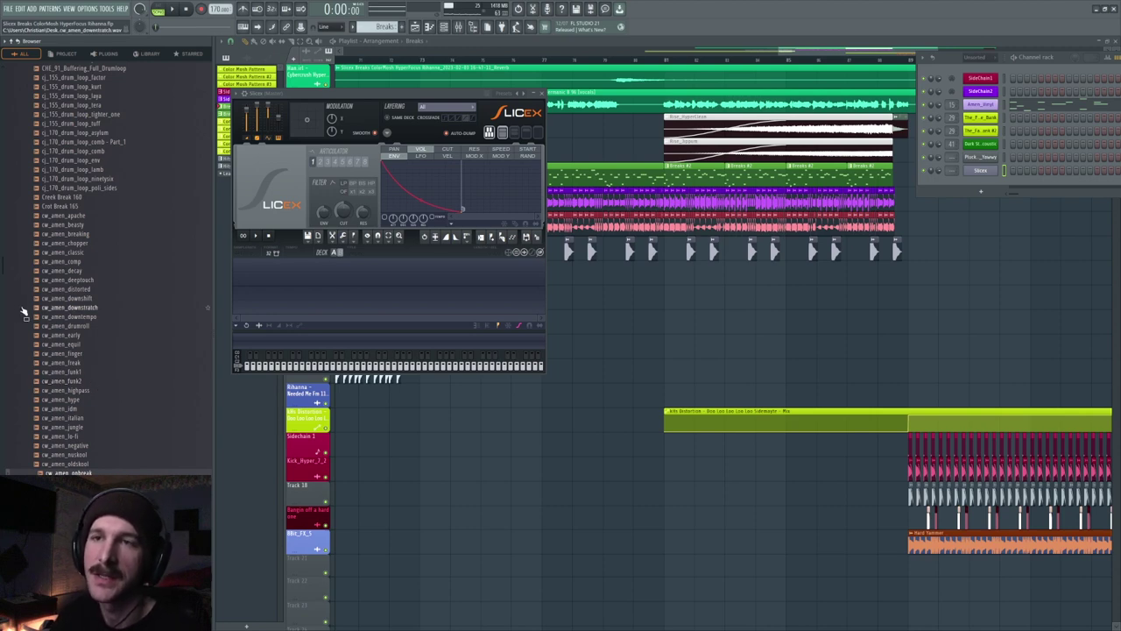
scroll(123, 357, "down", 3)
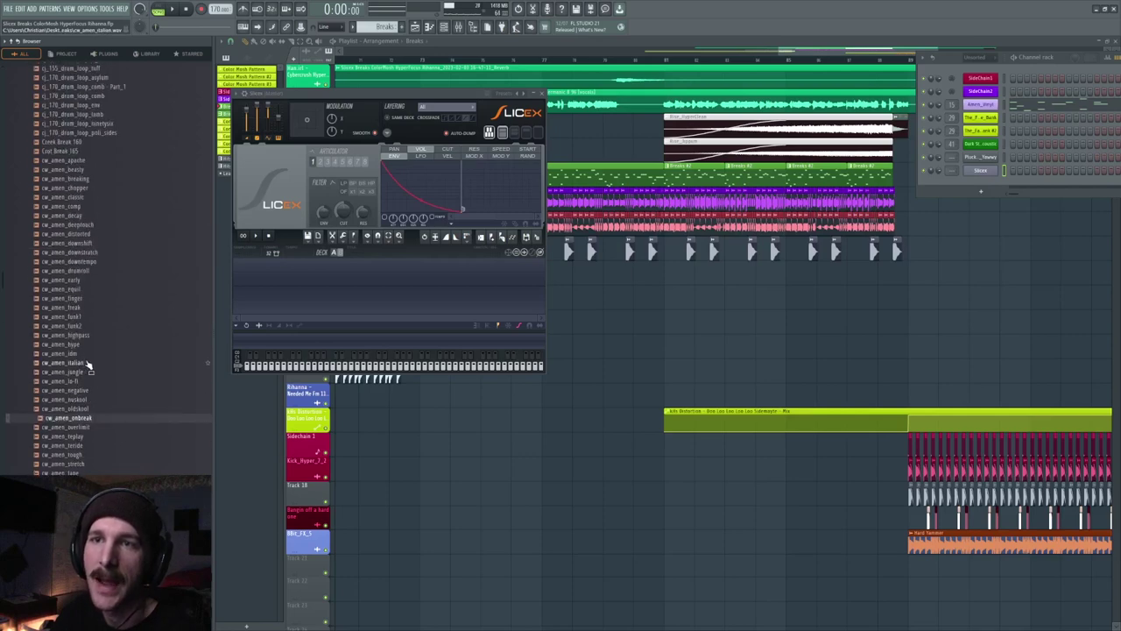
left_click(83, 463)
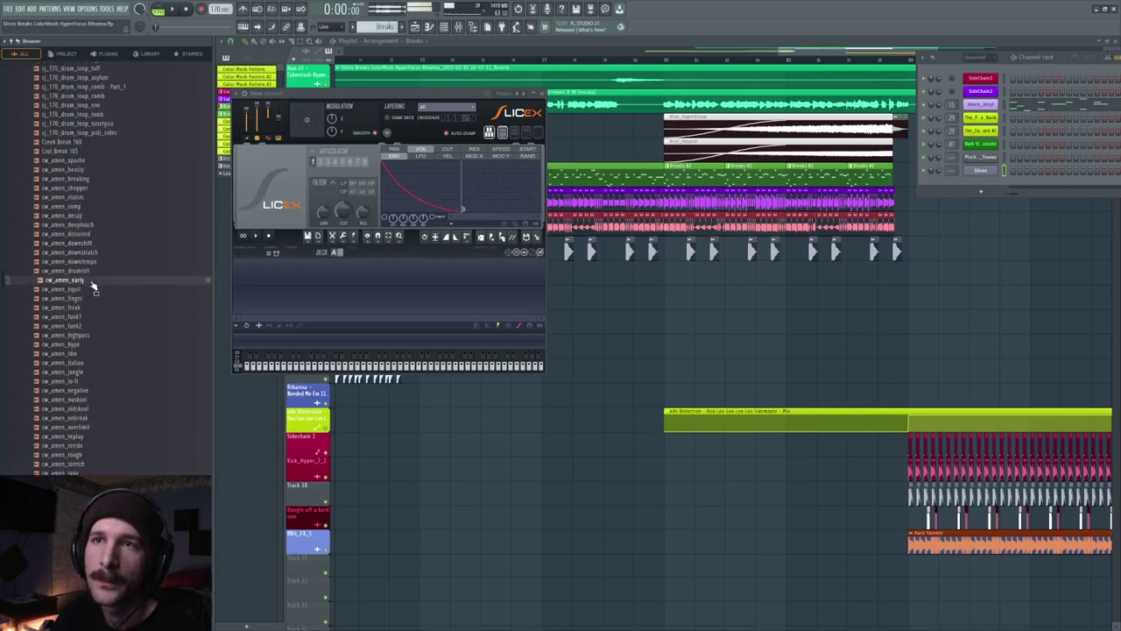
scroll(93, 283, "down", 4)
left_click(91, 446)
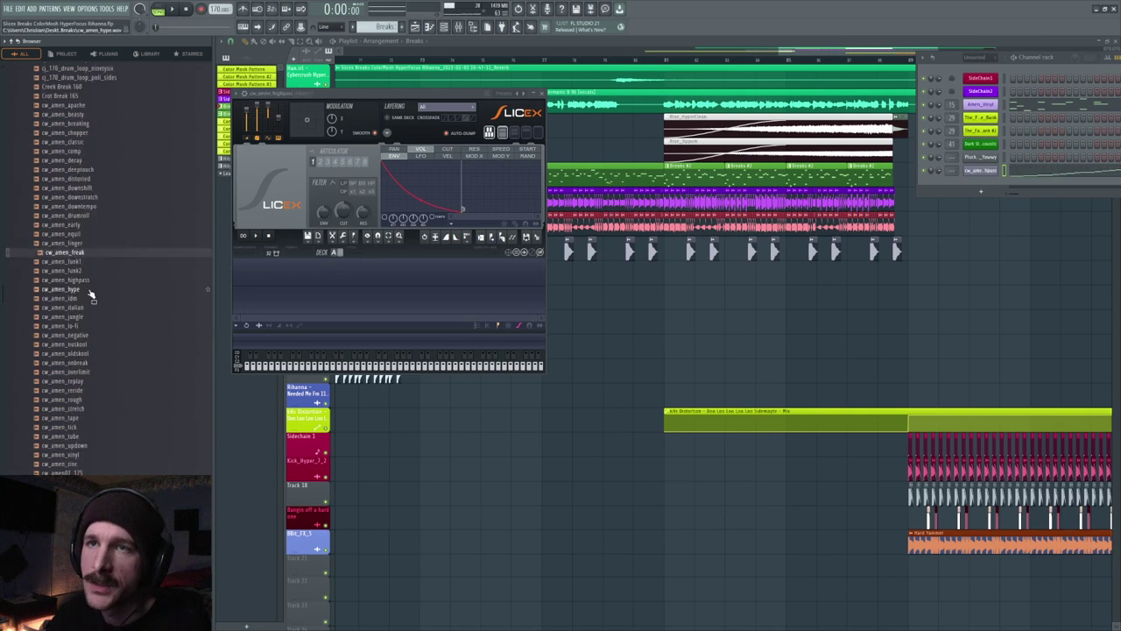
middle_click(63, 283)
left_click_drag(63, 289, 385, 289)
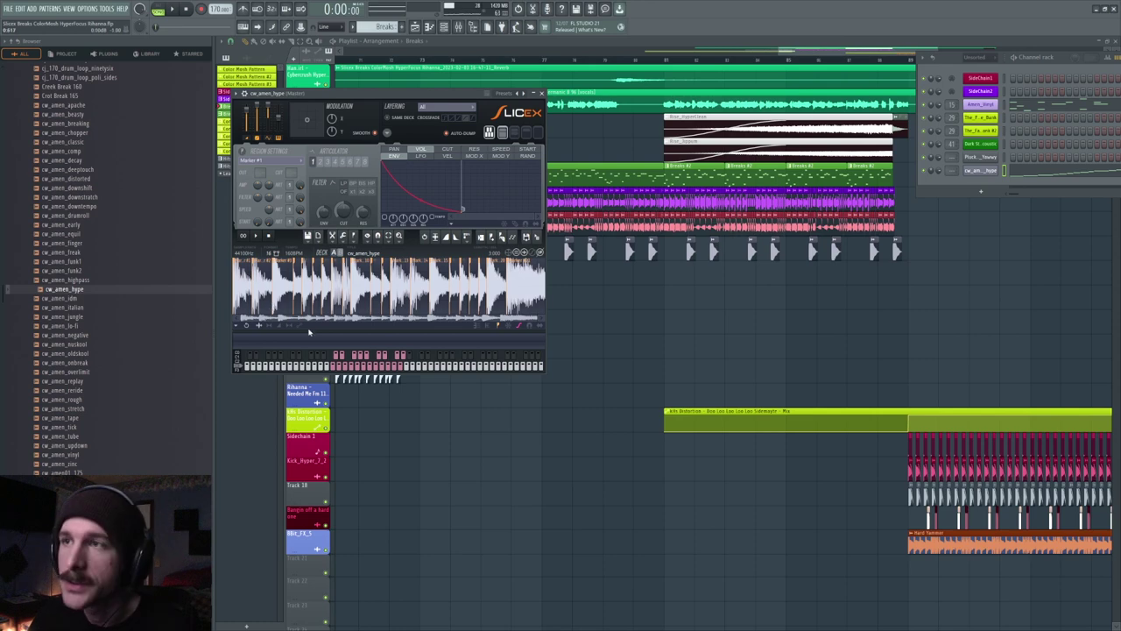
Audition several slices of the loaded amen break in the Slicex waveform
left_click(245, 279)
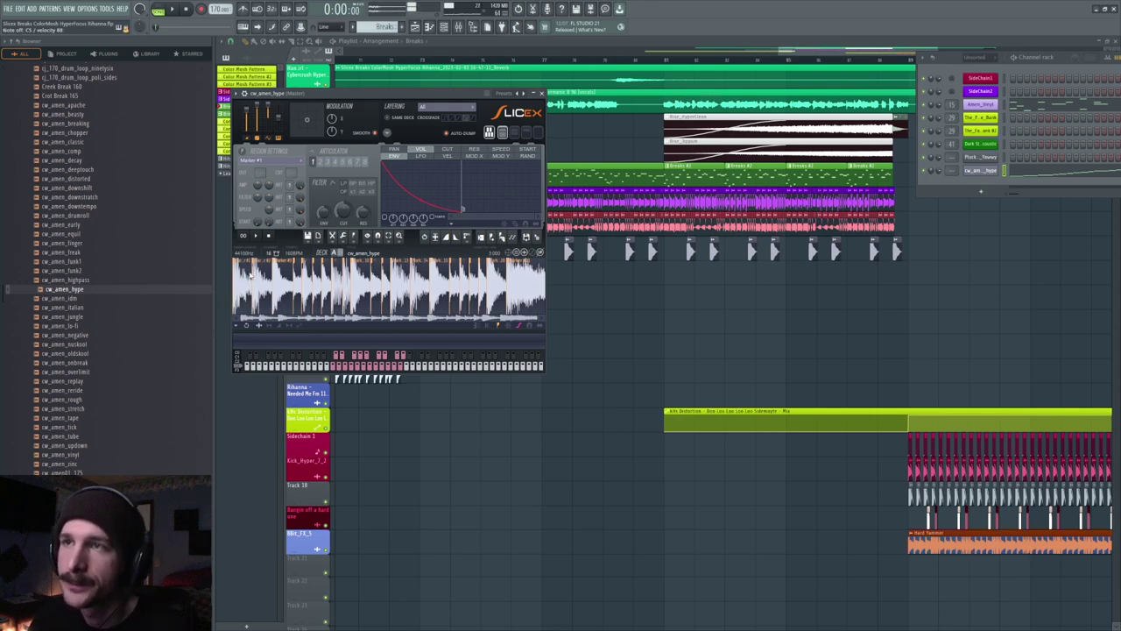
left_click(256, 278)
left_click(281, 271)
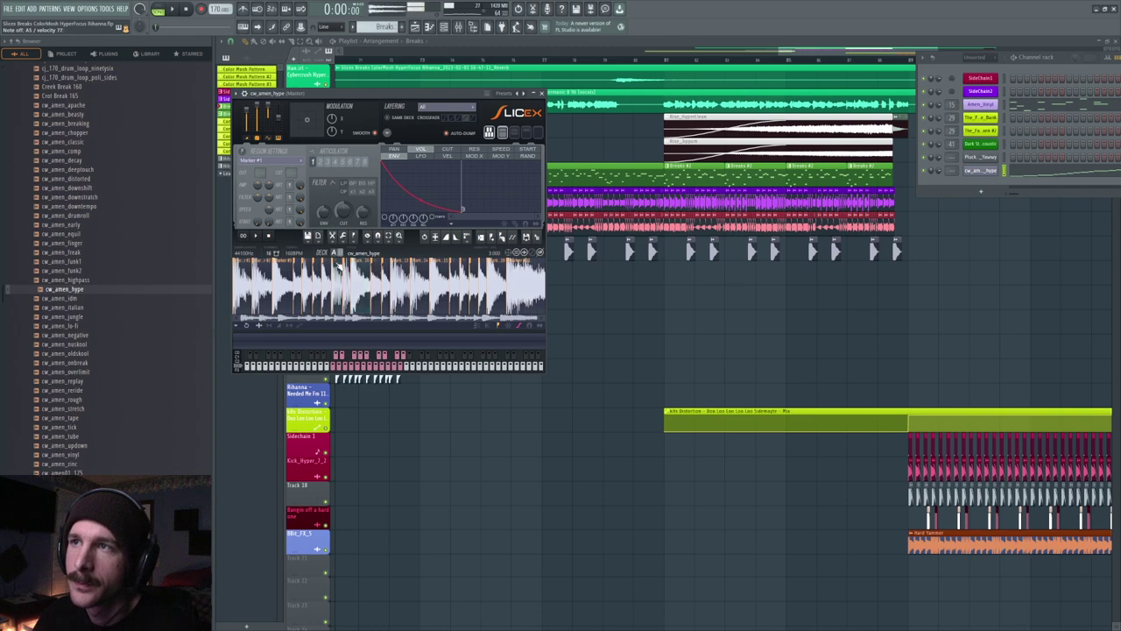
Move marker #12 ahead of its drum hit, delete it, and undo the deletion
scroll(377, 272, "up", 5)
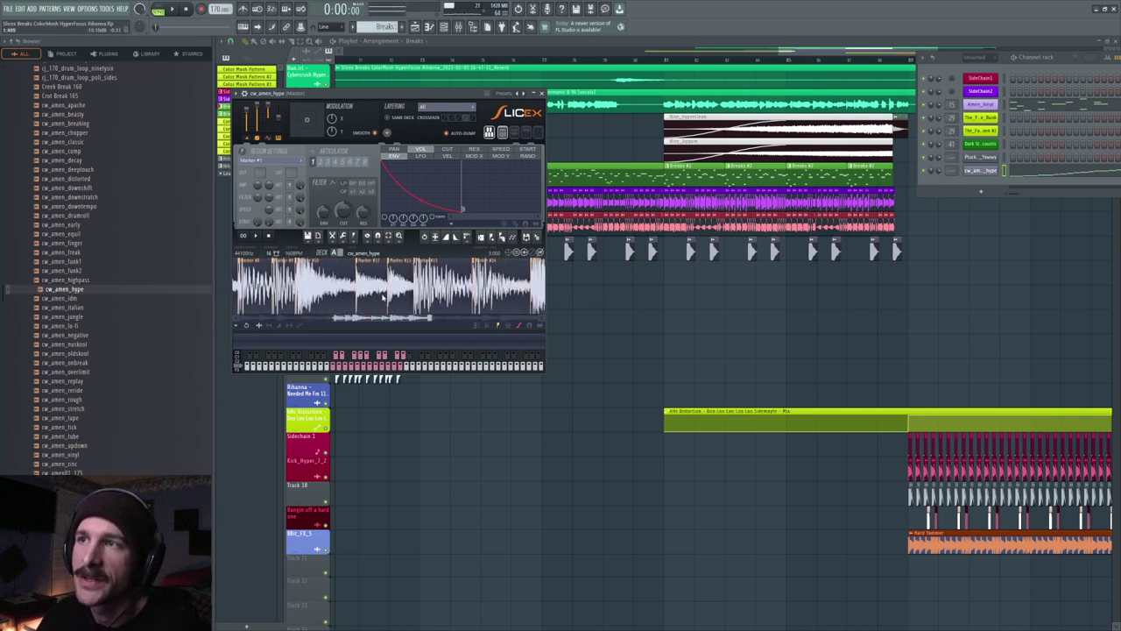
right_click(401, 263)
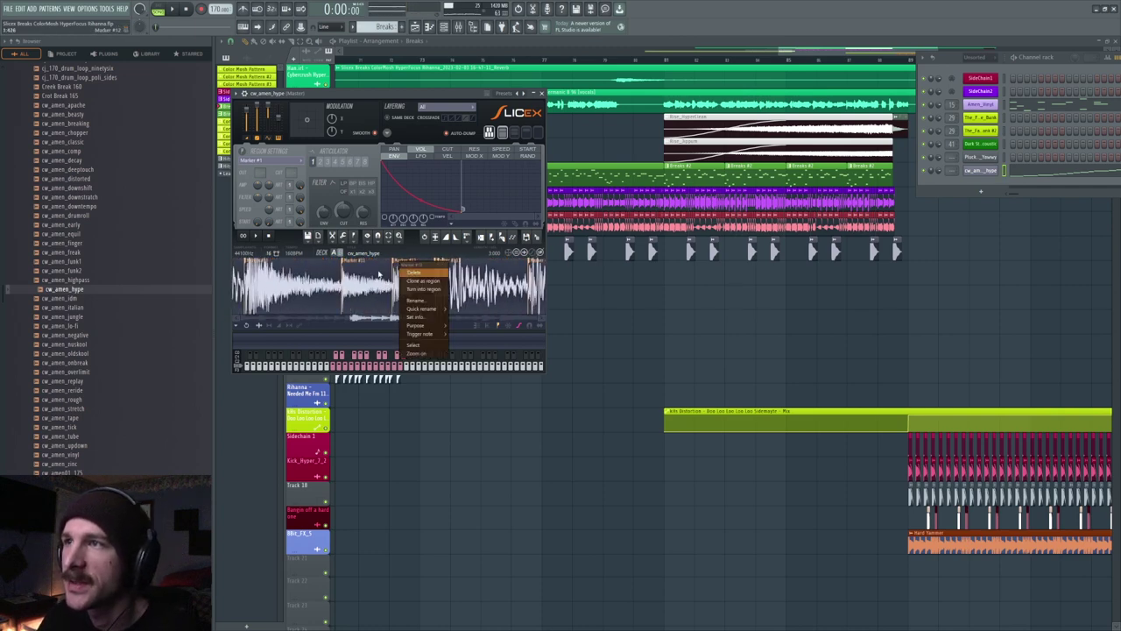
left_click(407, 269)
left_click_drag(408, 265, 398, 262)
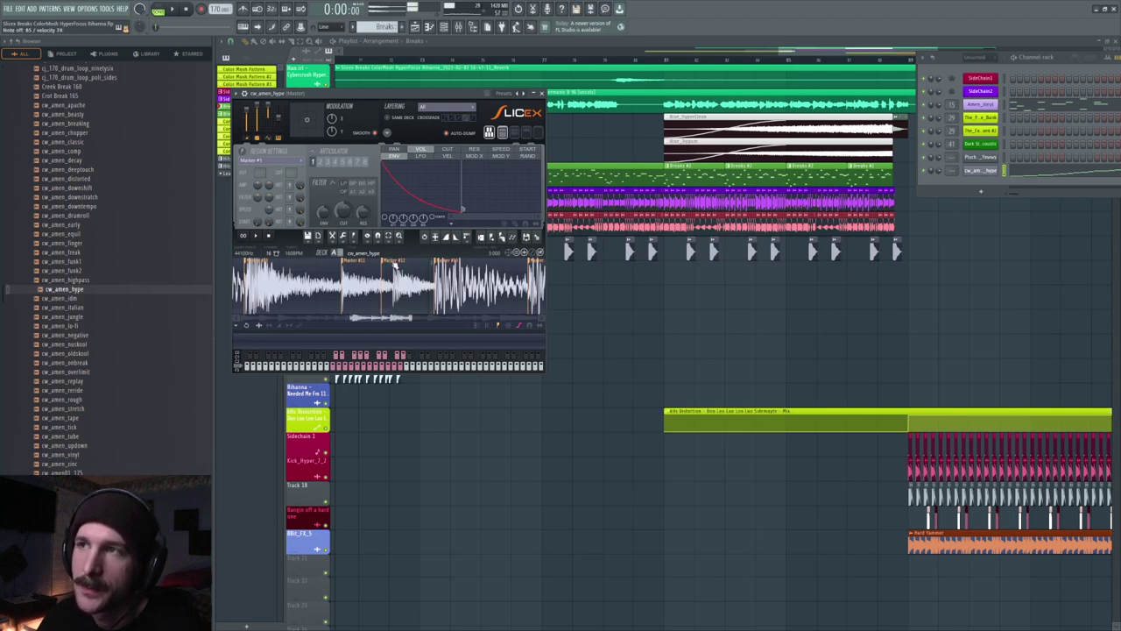
right_click(385, 261)
left_click(391, 272)
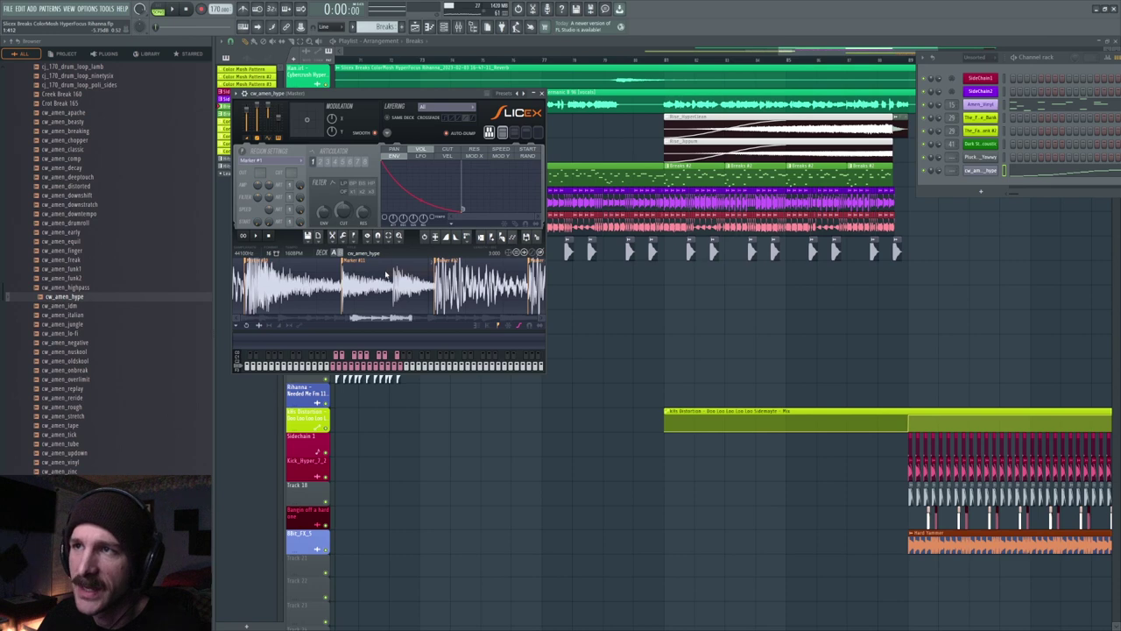
left_click(426, 238)
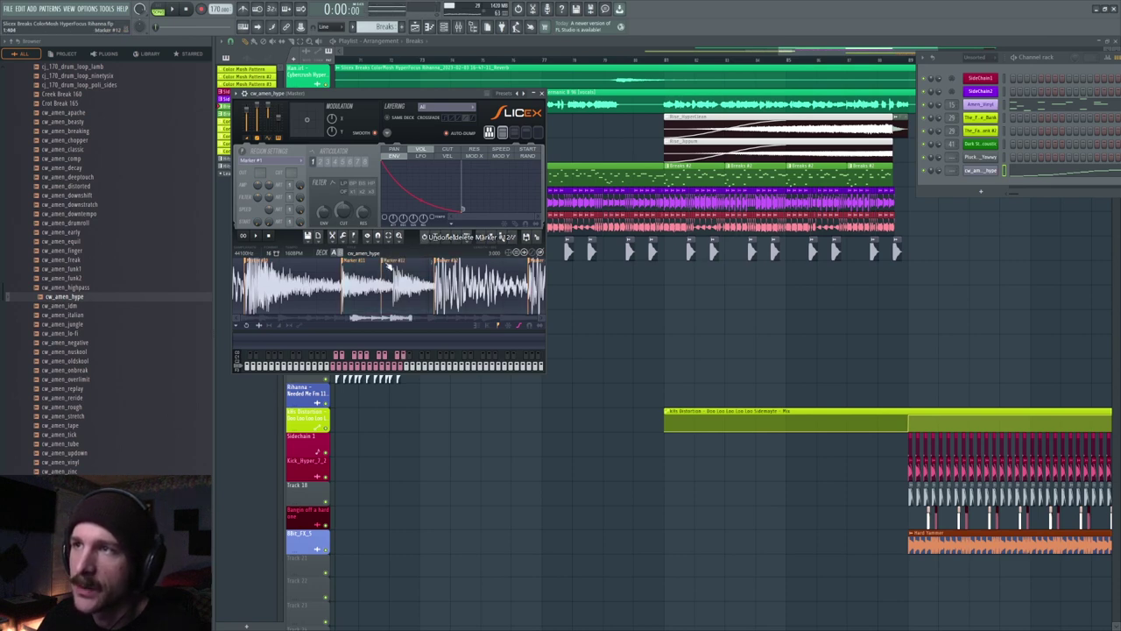
Delete the misplaced marker #12, add a new marker at the exact start of the drum hit, and audition the slices
right_click(396, 262)
left_click(403, 274)
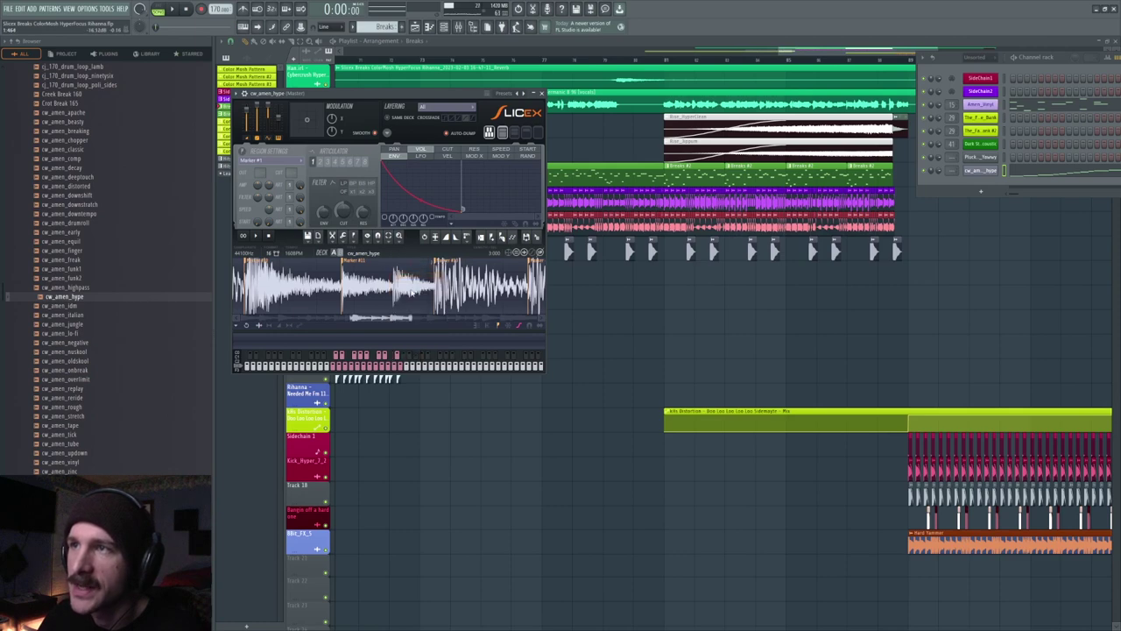
scroll(391, 294, "up", 4)
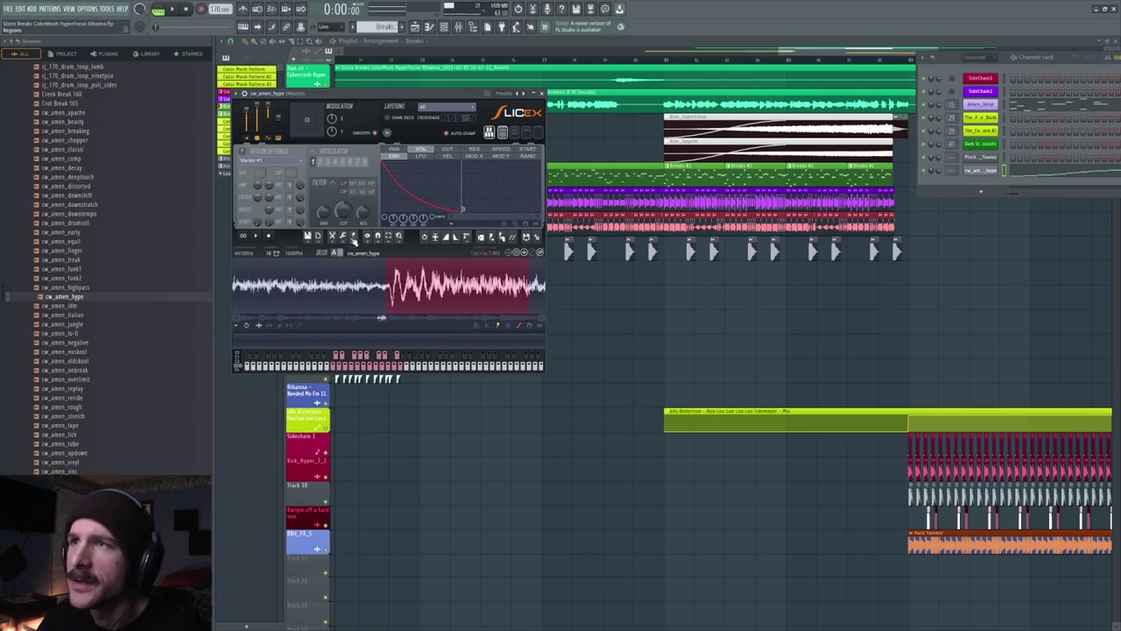
left_click(353, 239)
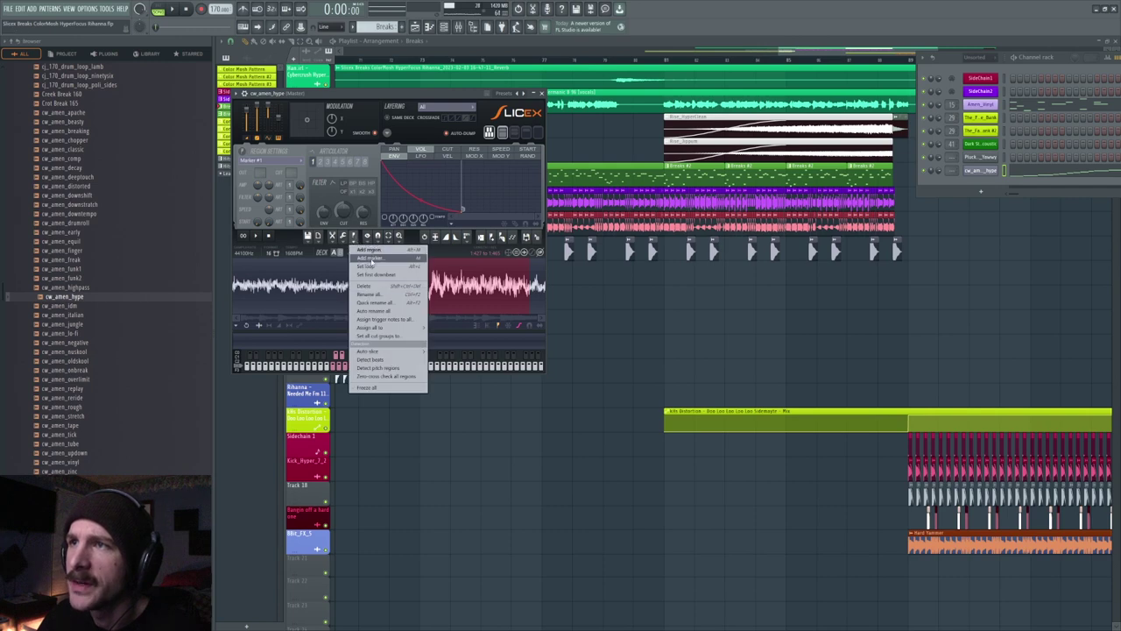
left_click(371, 260)
scroll(380, 313, "down", 3)
right_click(374, 277)
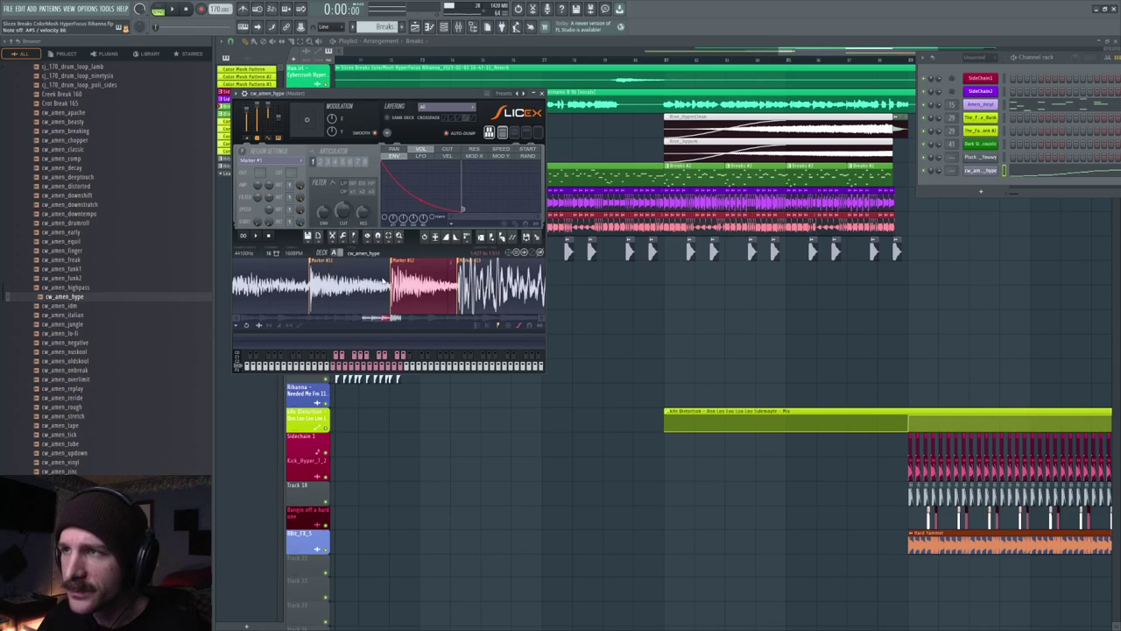
right_click(407, 271)
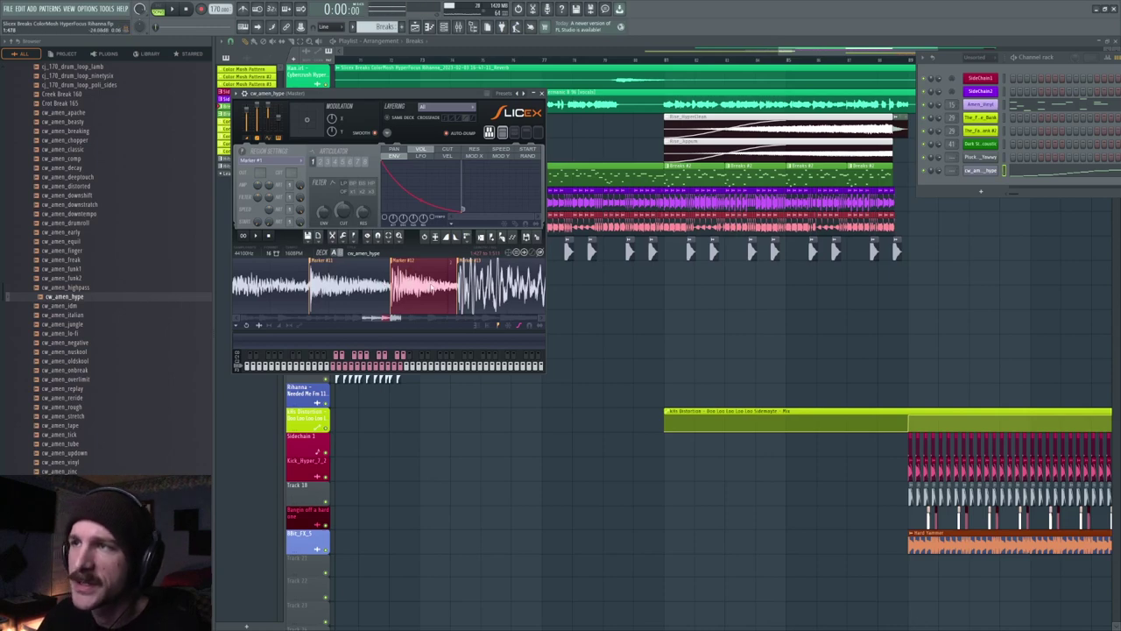
Bend articulator 2's volume envelope decay upward into a convex curve, and return to articulator 1
scroll(344, 284, "down", 5)
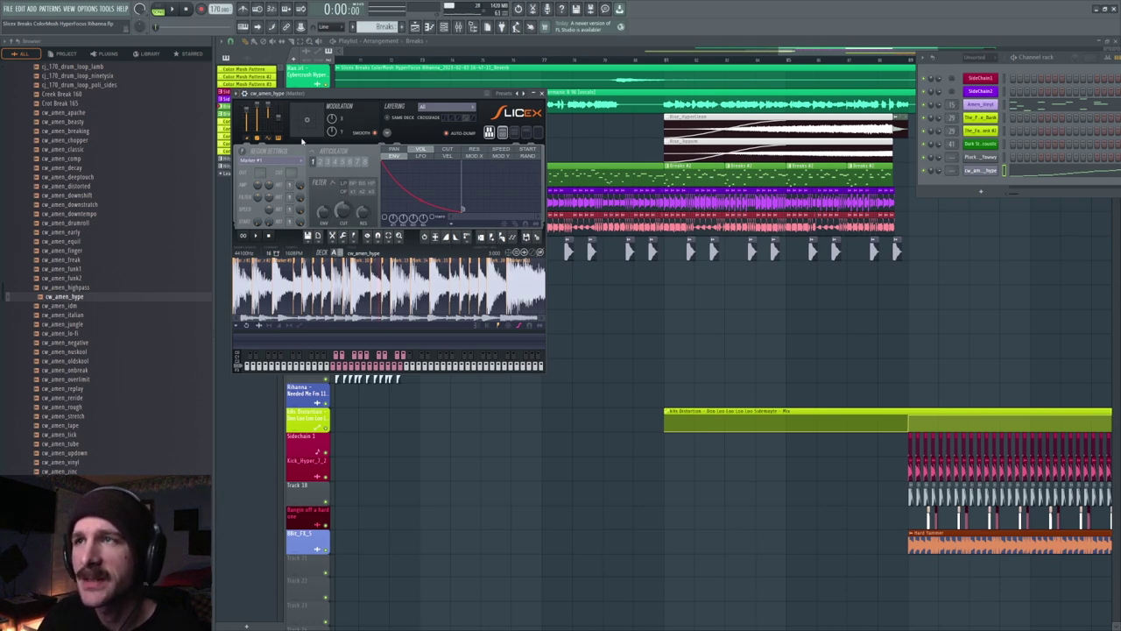
left_click(301, 162)
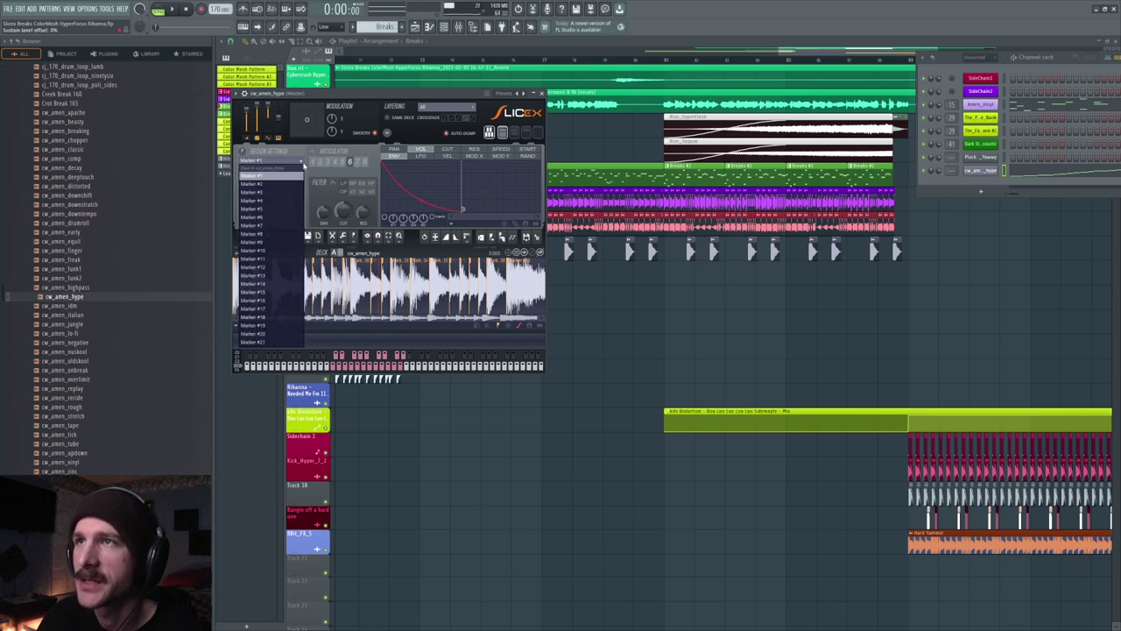
left_click(314, 163)
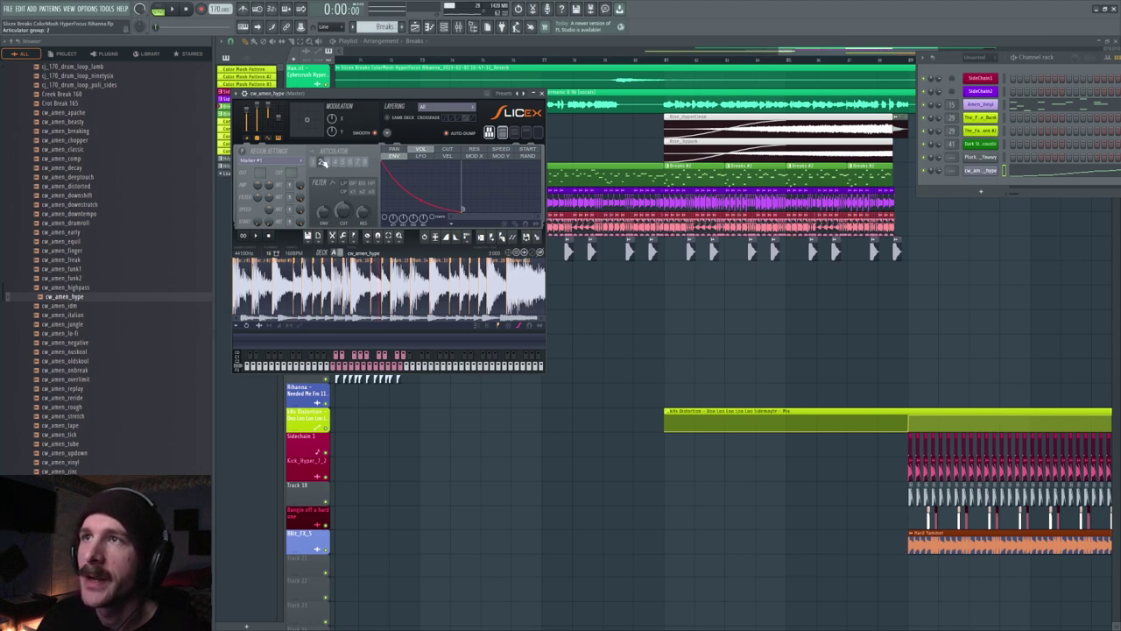
left_click_drag(421, 198, 423, 167)
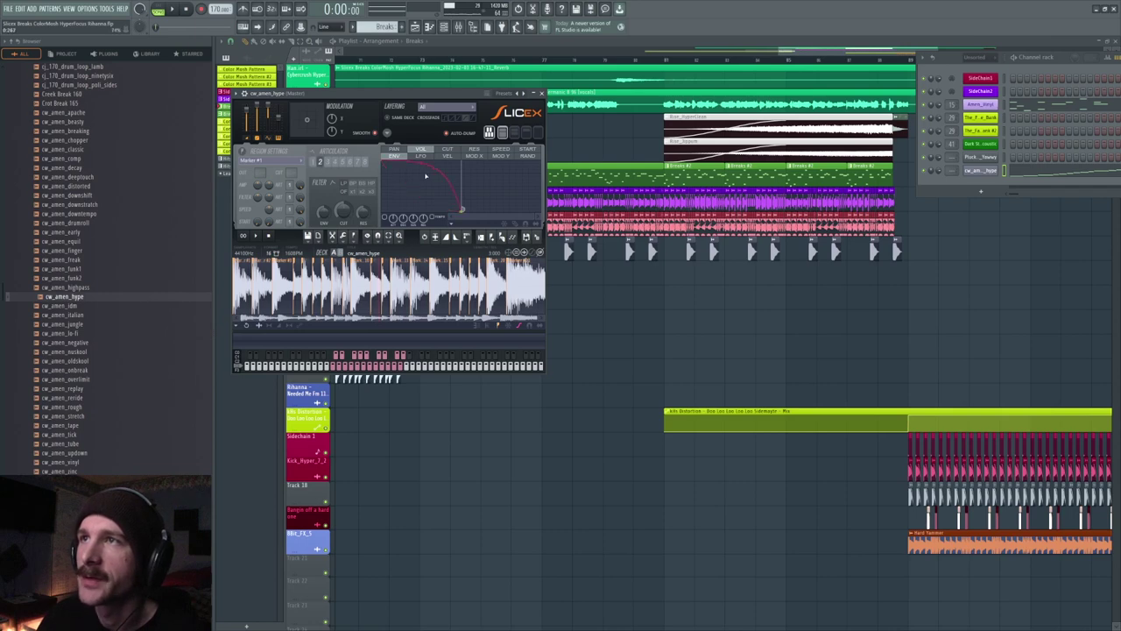
left_click(313, 163)
Bend articulator 6's volume envelope into a very short, steep decay and adjust its filter cutoff
left_click(249, 155)
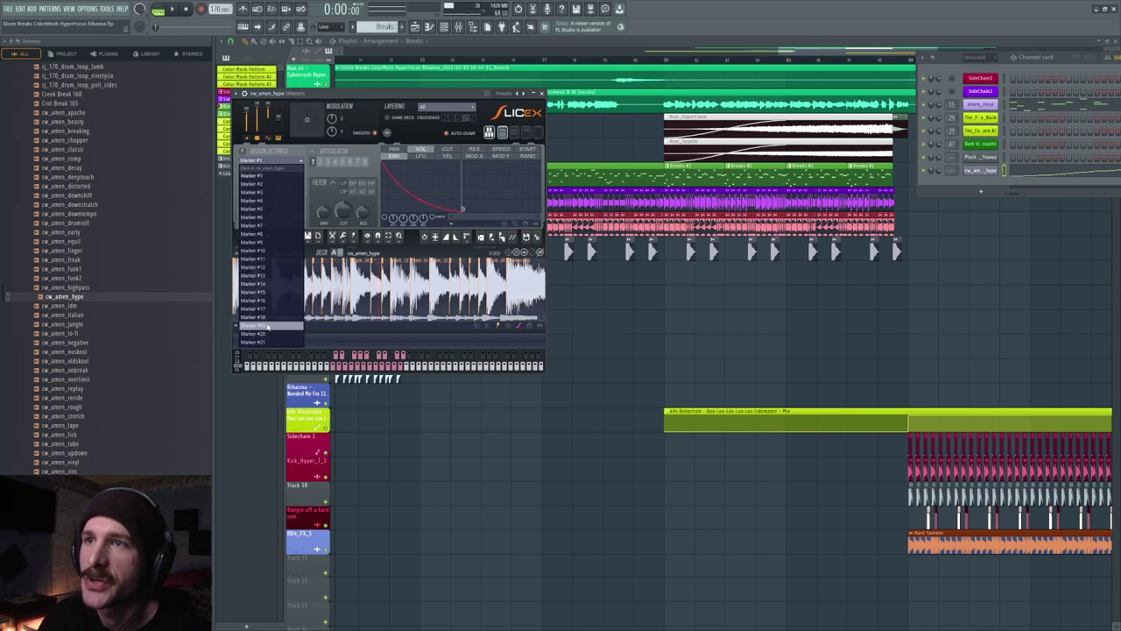
left_click(282, 167)
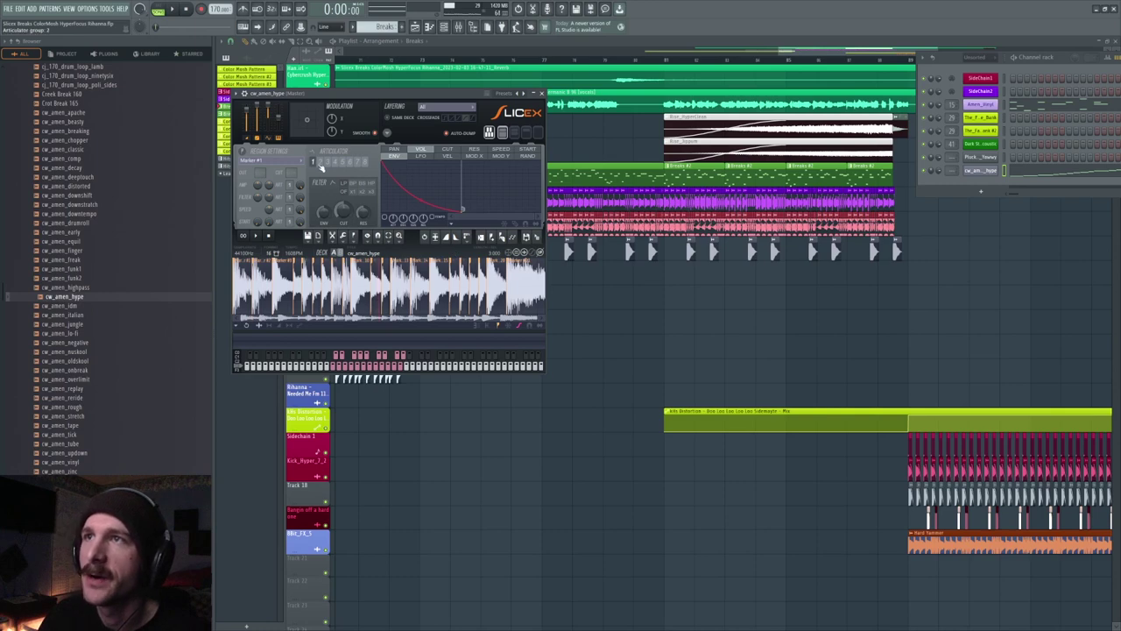
left_click(350, 163)
left_click_drag(420, 199, 393, 230)
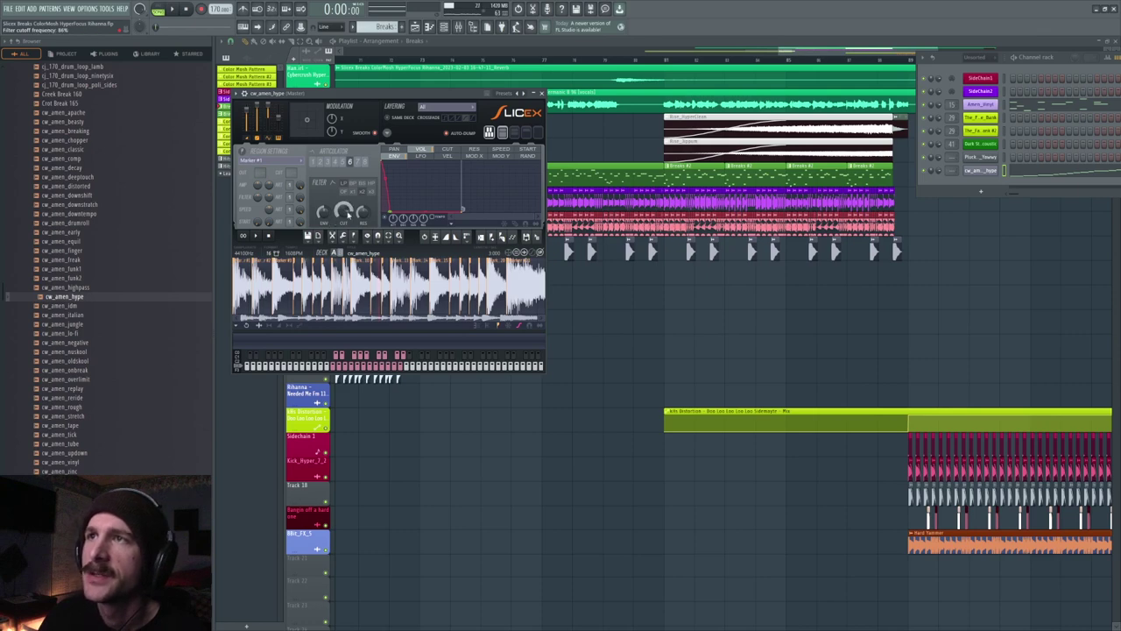
left_click_drag(344, 210, 343, 198)
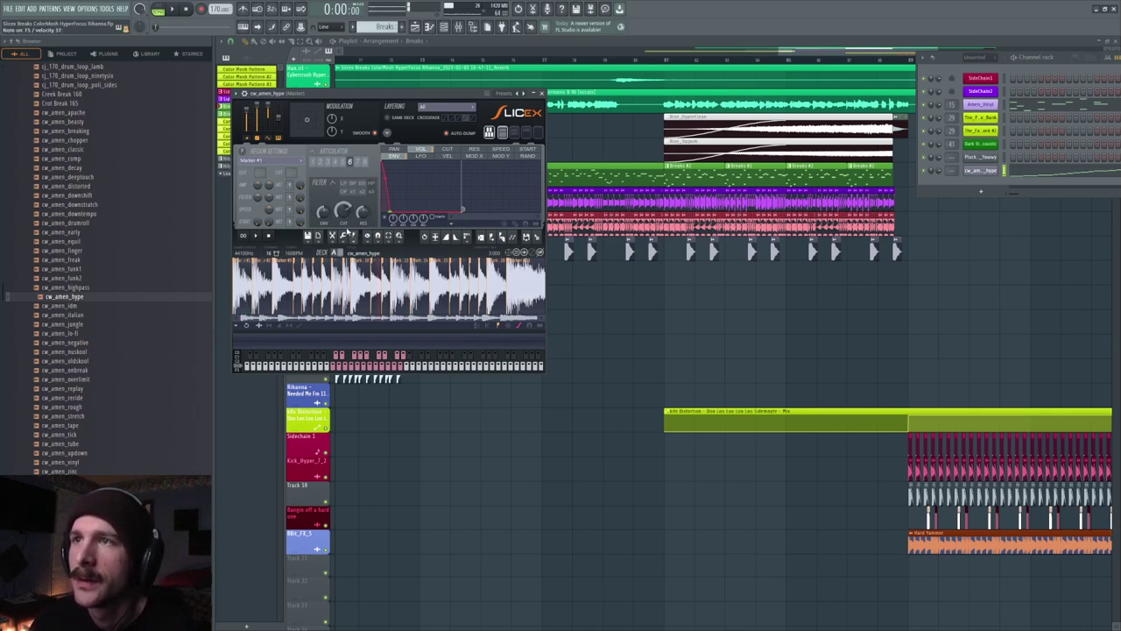
Select the Marker #10 slice as the region whose settings are edited
left_click(287, 161)
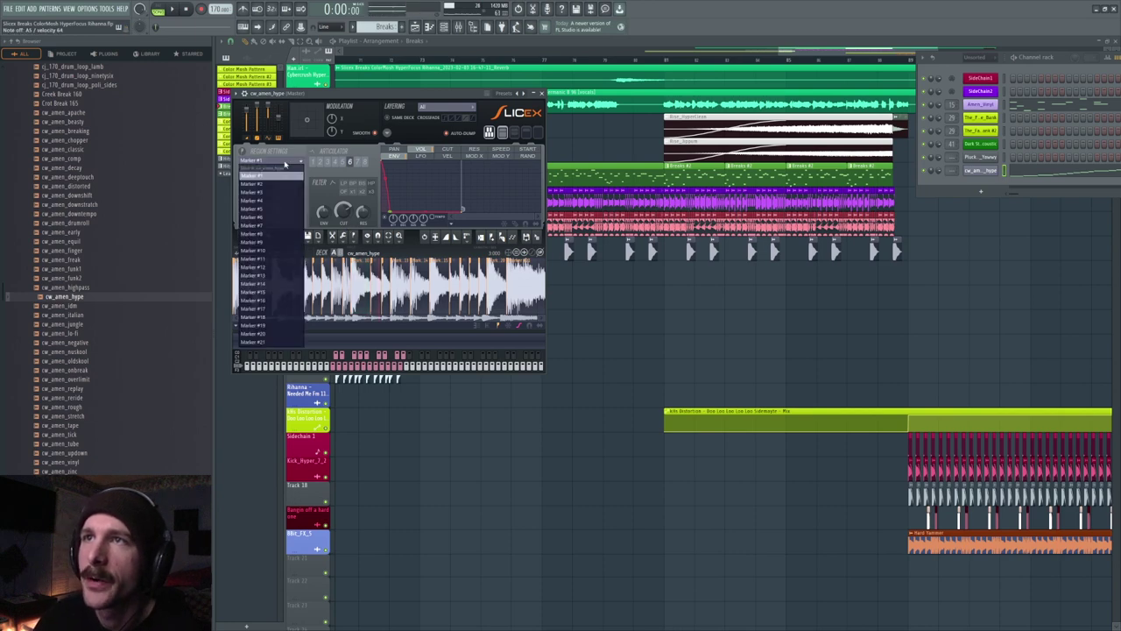
left_click(269, 249)
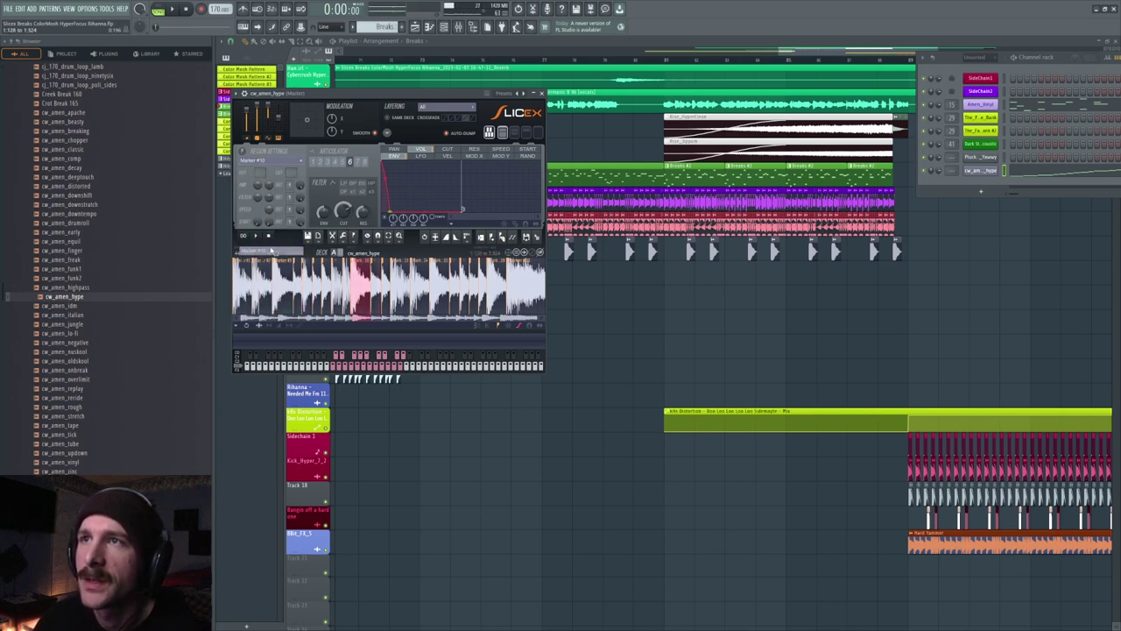
left_click(276, 162)
left_click(273, 252)
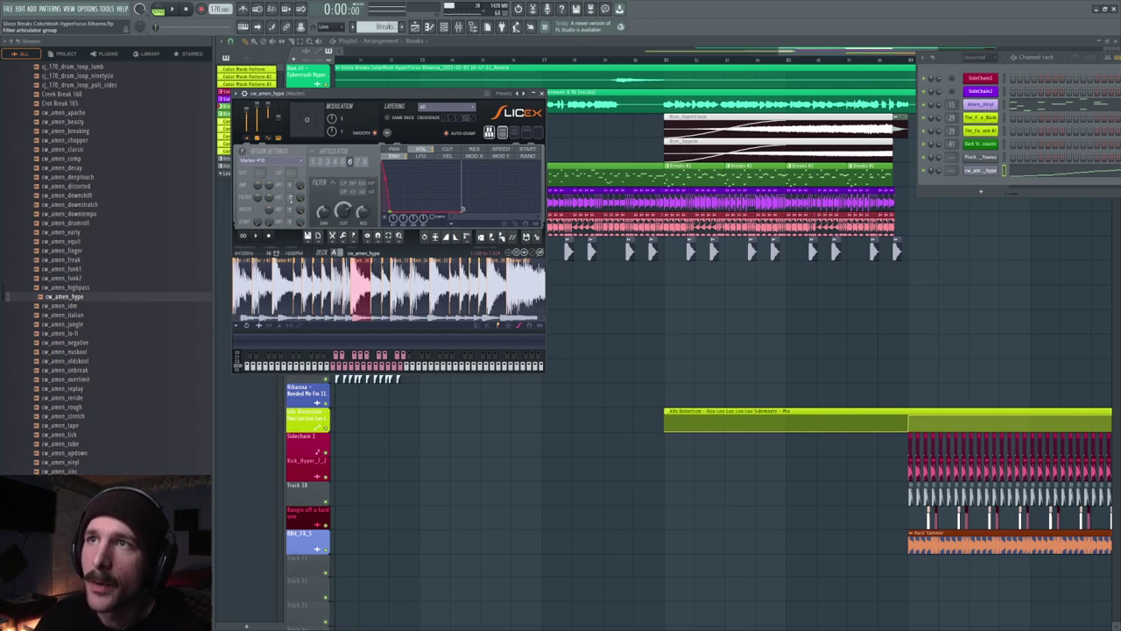
Show articulator 6's filter cutoff envelope and audition the Marker #10 slice in the waveform
left_click(447, 149)
left_click(352, 164)
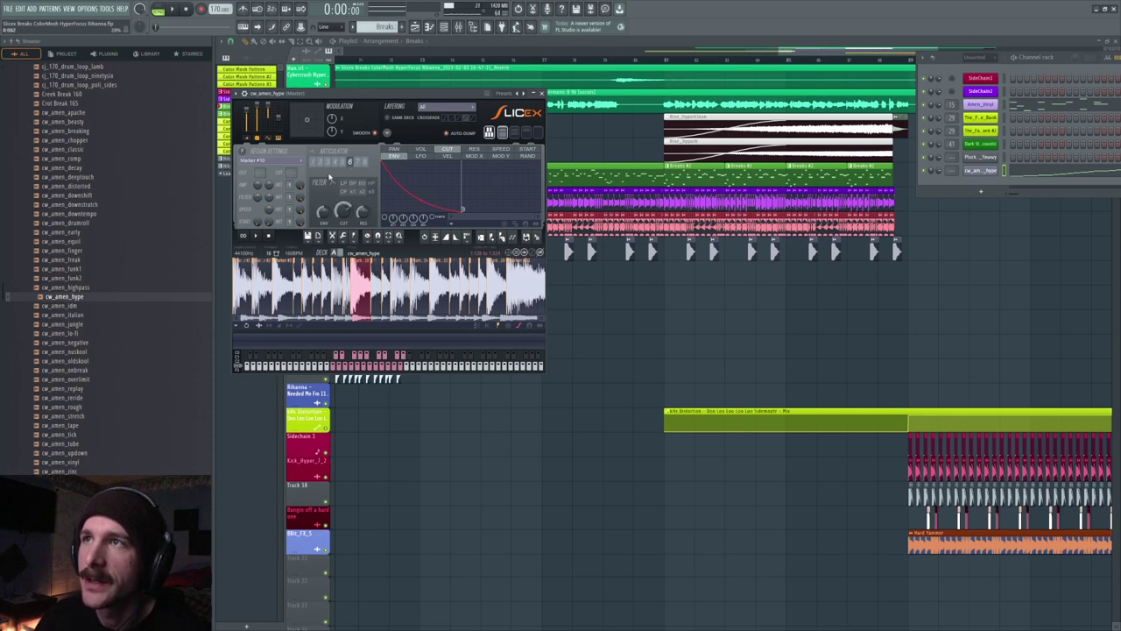
left_click(350, 161)
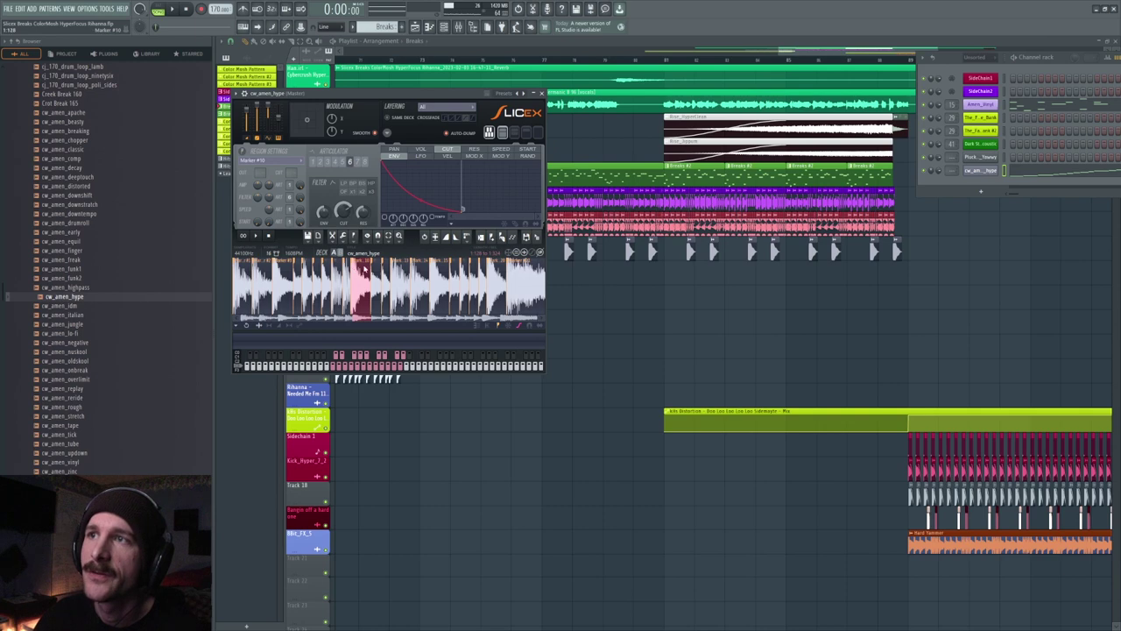
left_click(365, 277)
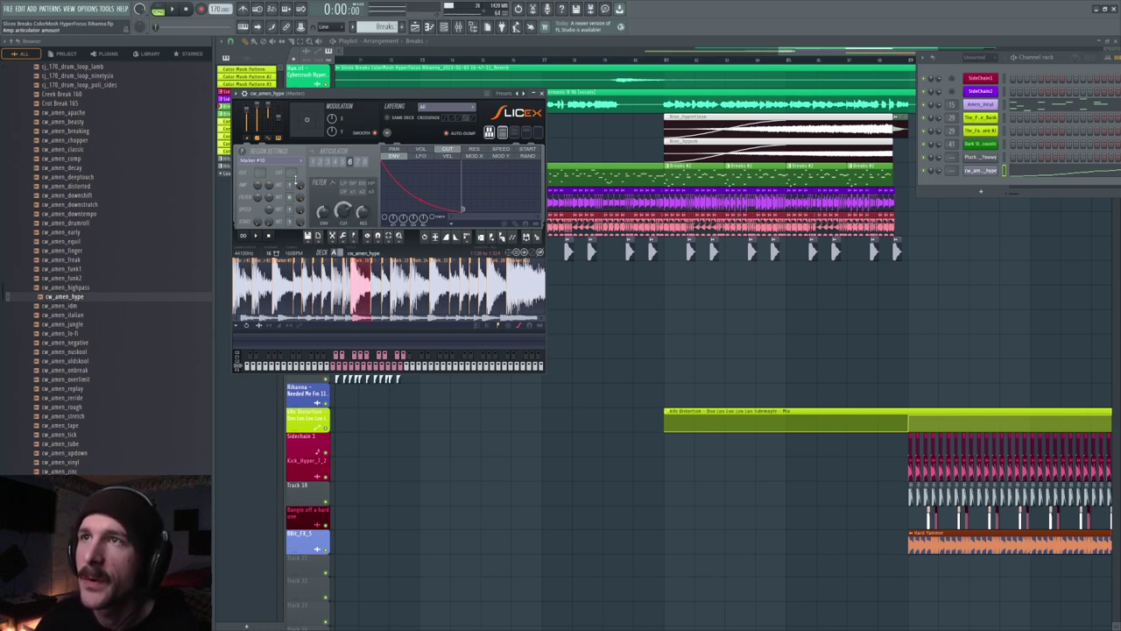
Lengthen articulator 6's volume envelope into a full convex decay and adjust its filter cutoff for the Marker #10 slice
left_click_drag(292, 185, 292, 169)
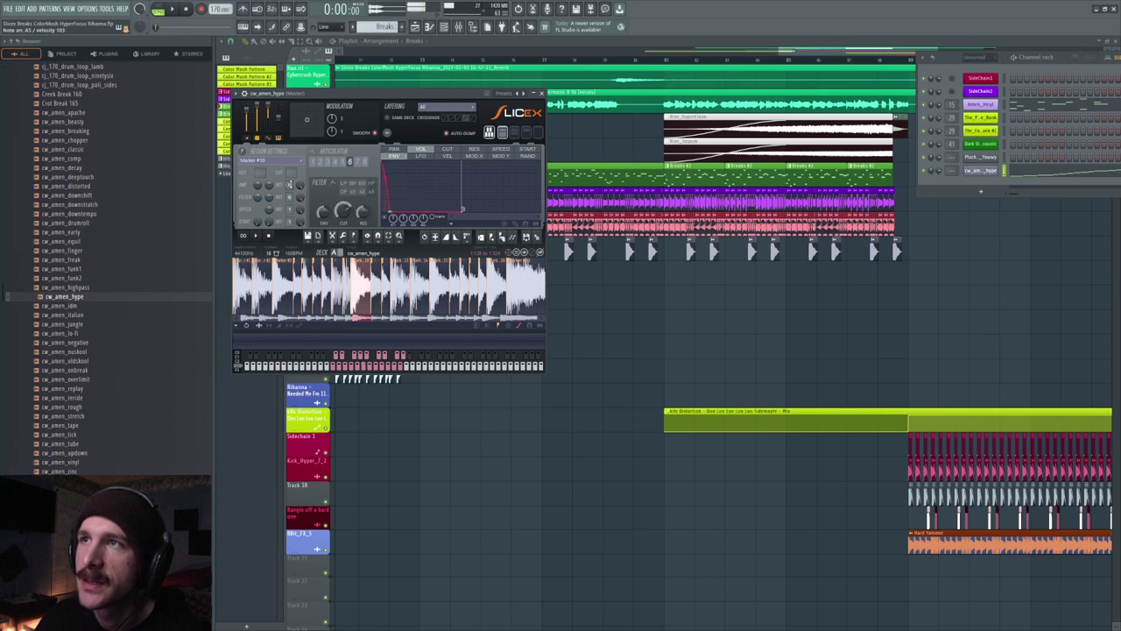
left_click_drag(291, 169, 290, 175)
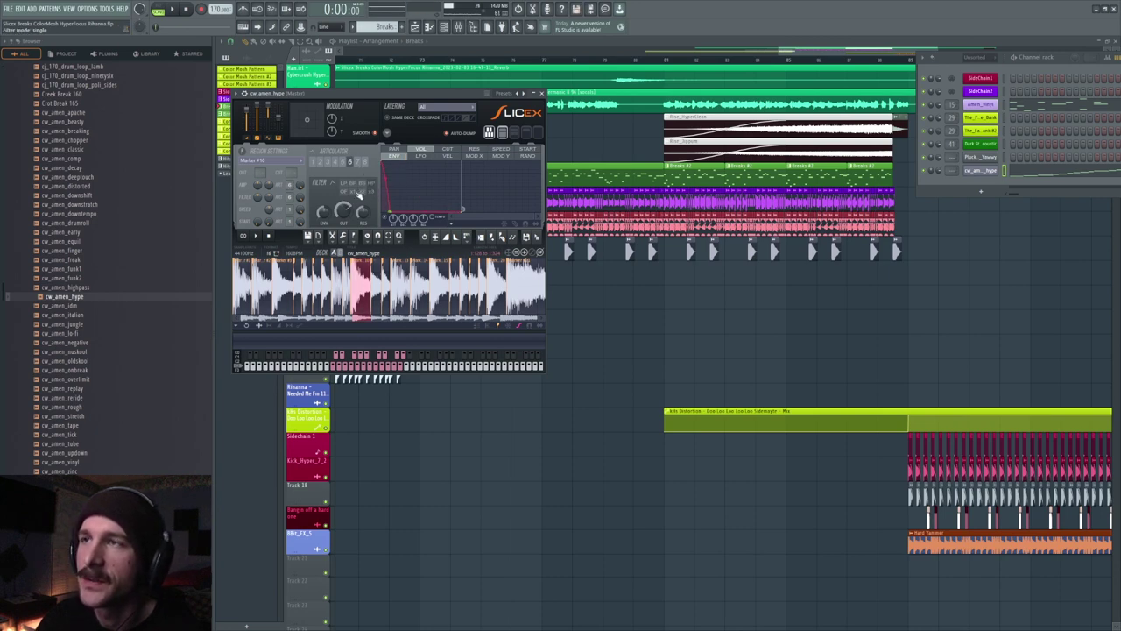
right_click(393, 216)
left_click(395, 224)
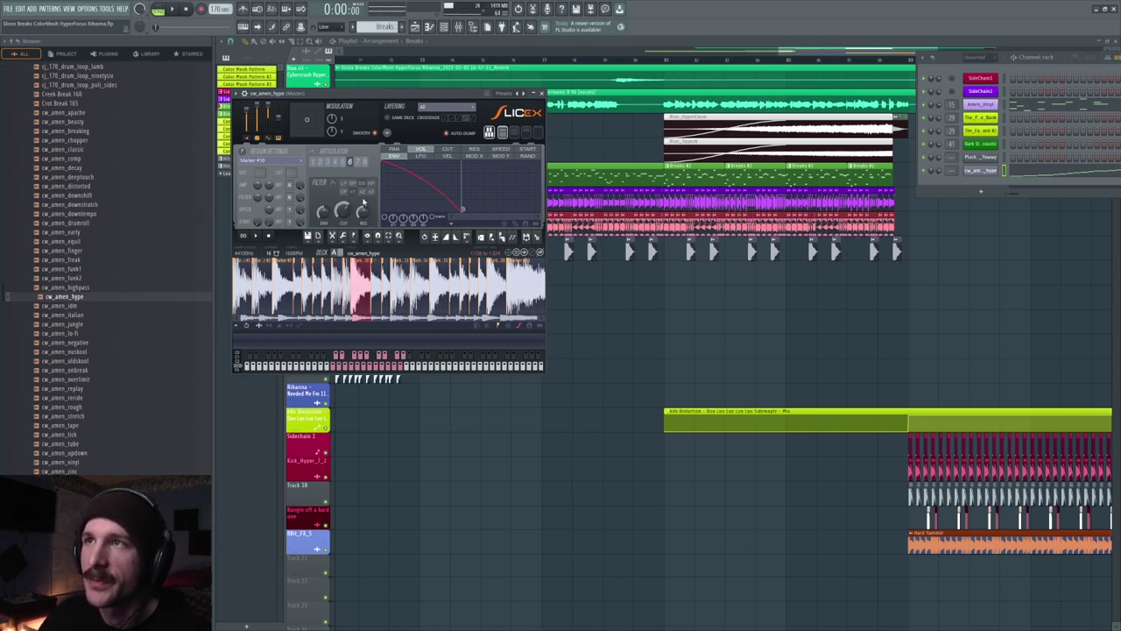
left_click_drag(348, 200, 342, 222)
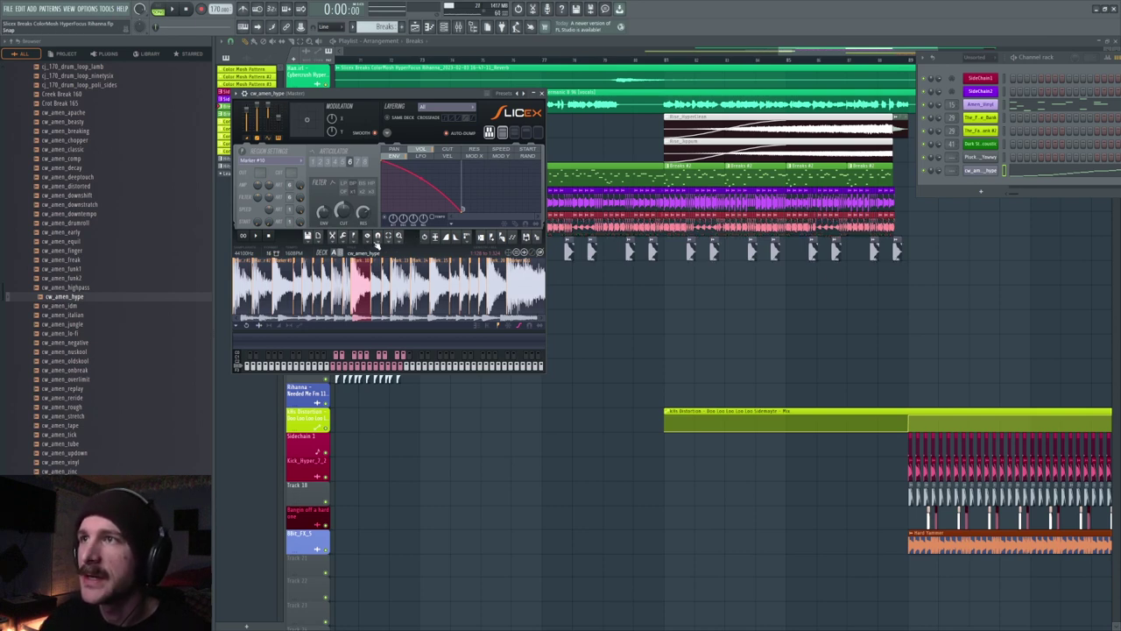
Revert the sample's edit history to the Auto-slice entry and select Marker #10 as the edited region
left_click(426, 236)
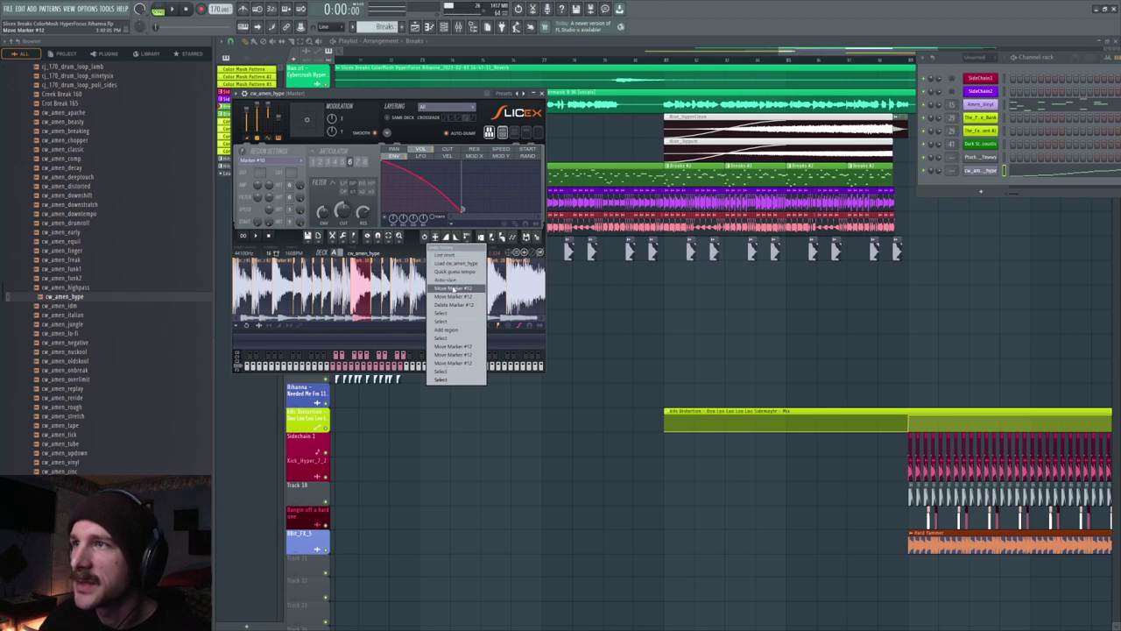
left_click(453, 280)
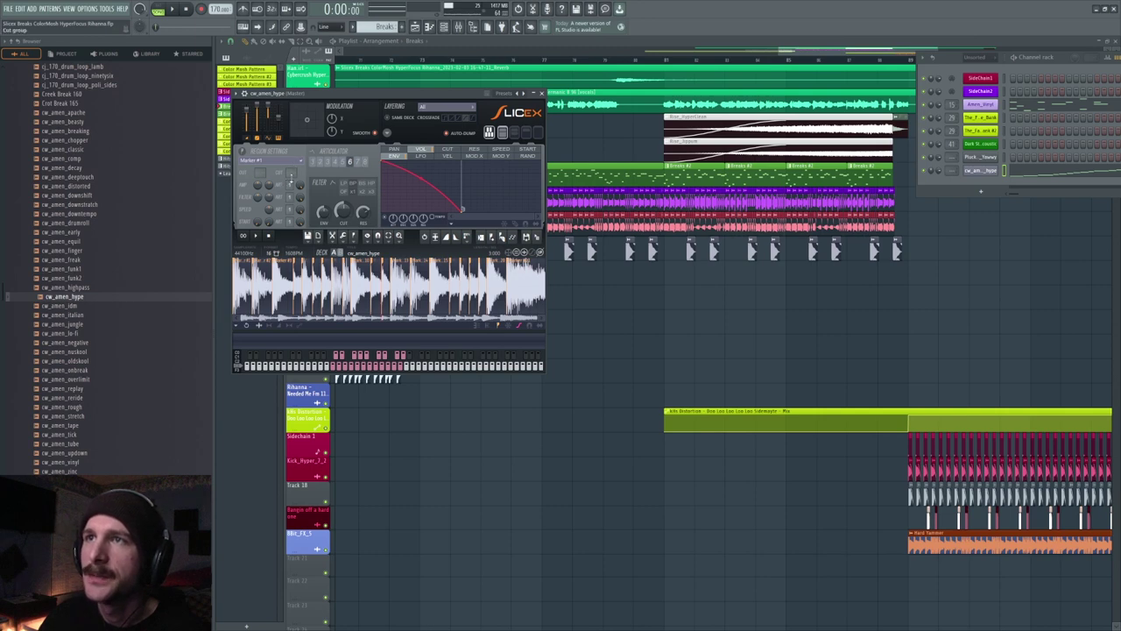
left_click(281, 161)
left_click(280, 161)
left_click(280, 161)
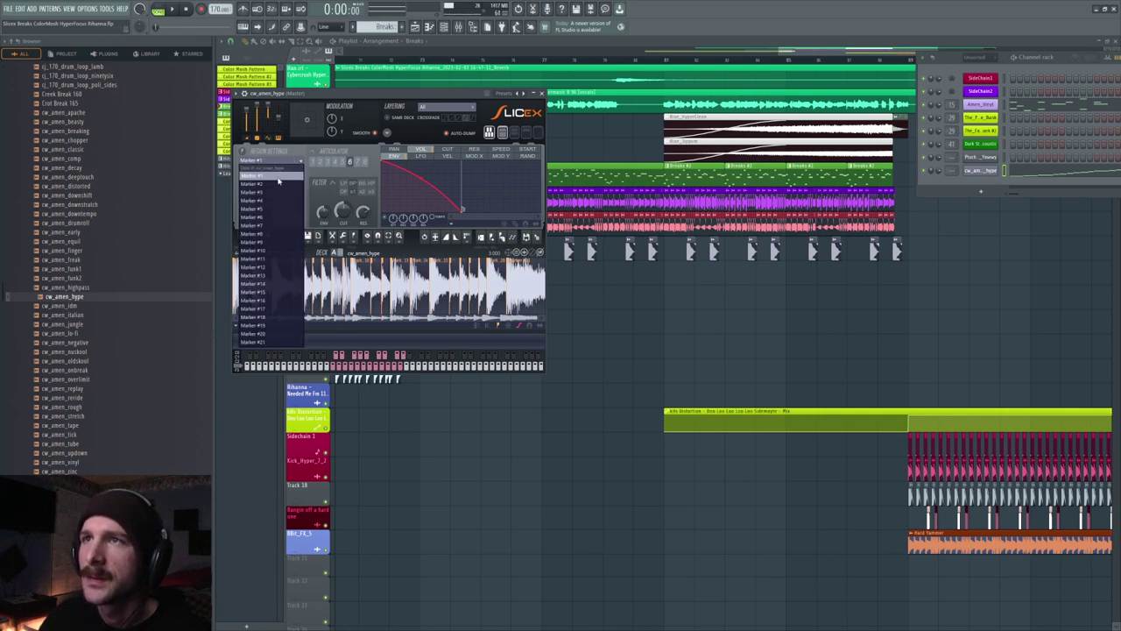
left_click(262, 256)
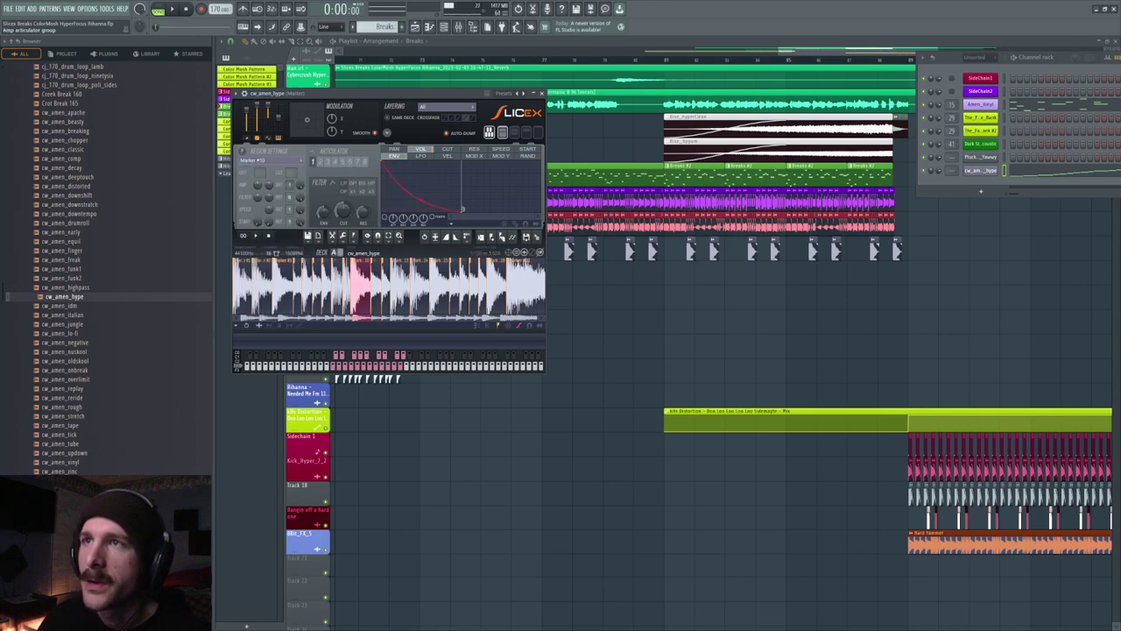
Show articulator 1's volume envelope and select Marker #1 as the edited region
left_click(328, 162)
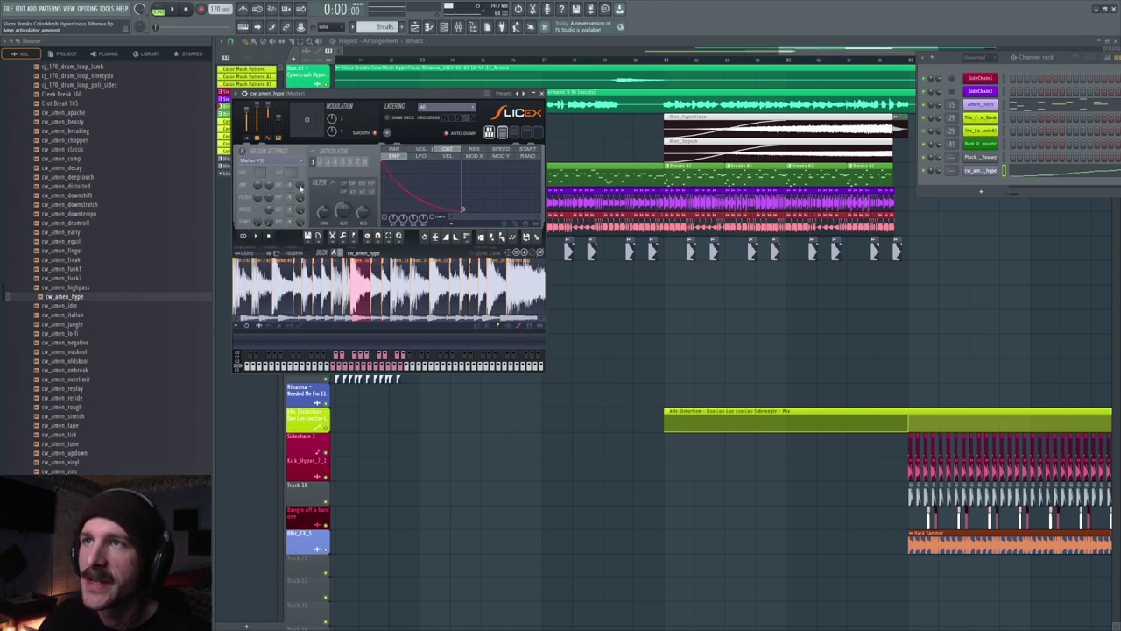
left_click(291, 185)
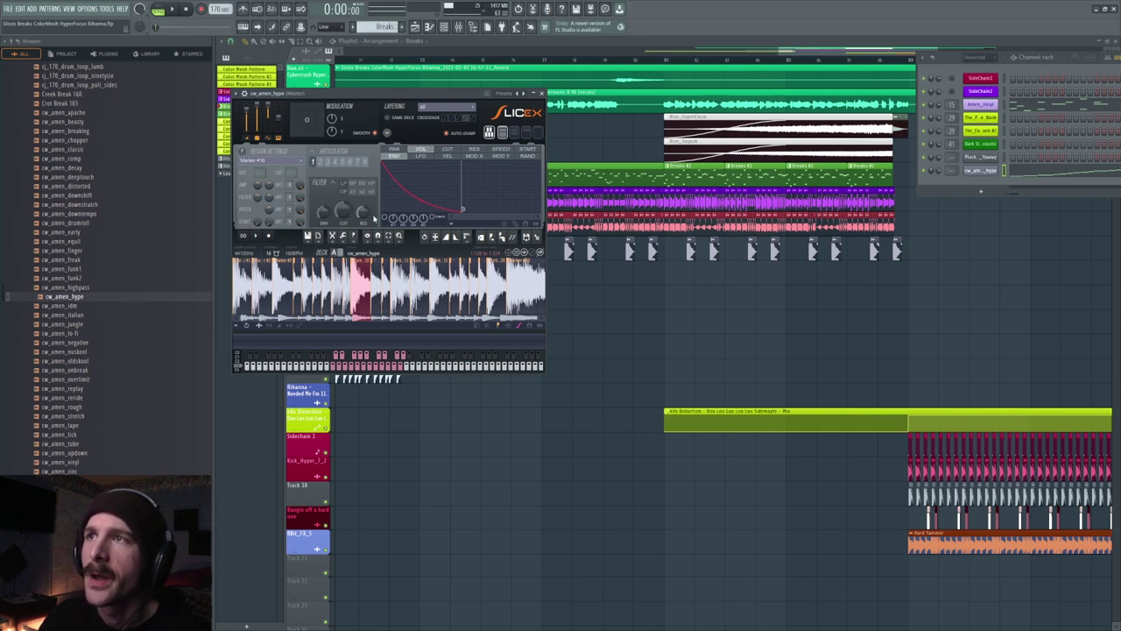
left_click(272, 162)
left_click(272, 177)
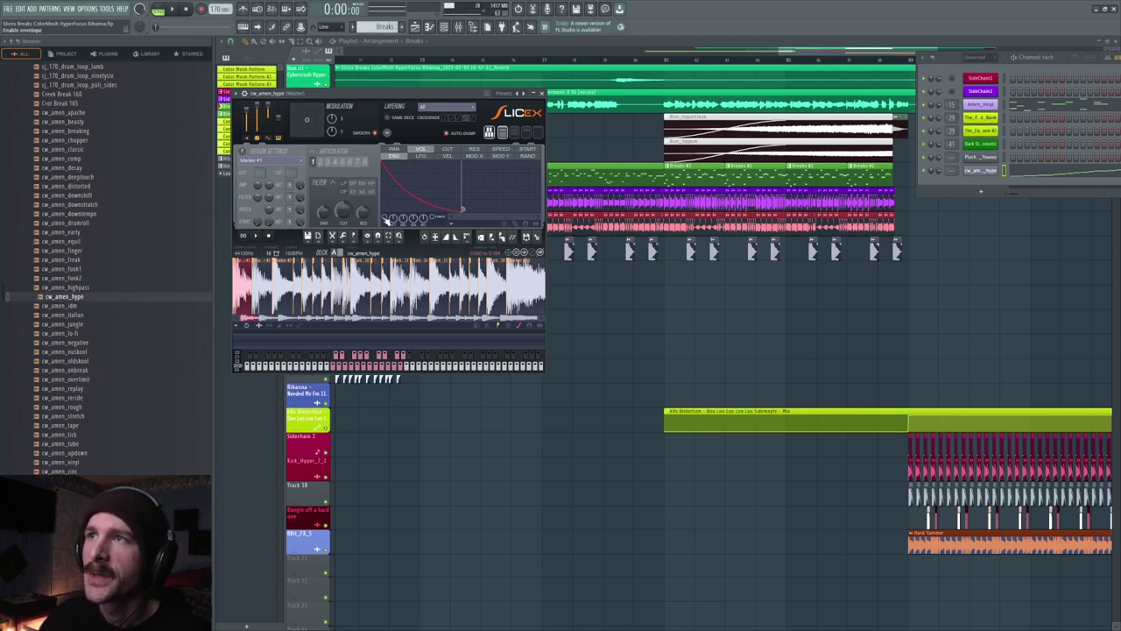
Shape articulator 1's volume envelope into a shorter decay, adjusting its end point and tension while auditioning the Marker #1 slice
left_click_drag(404, 196, 419, 182)
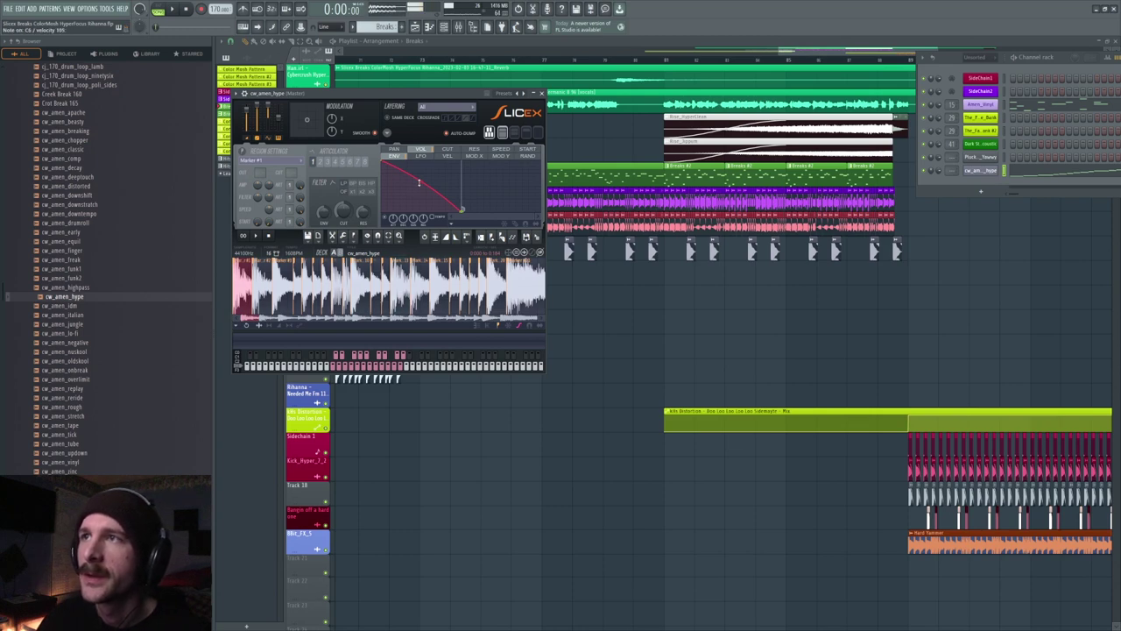
left_click_drag(462, 209, 395, 214)
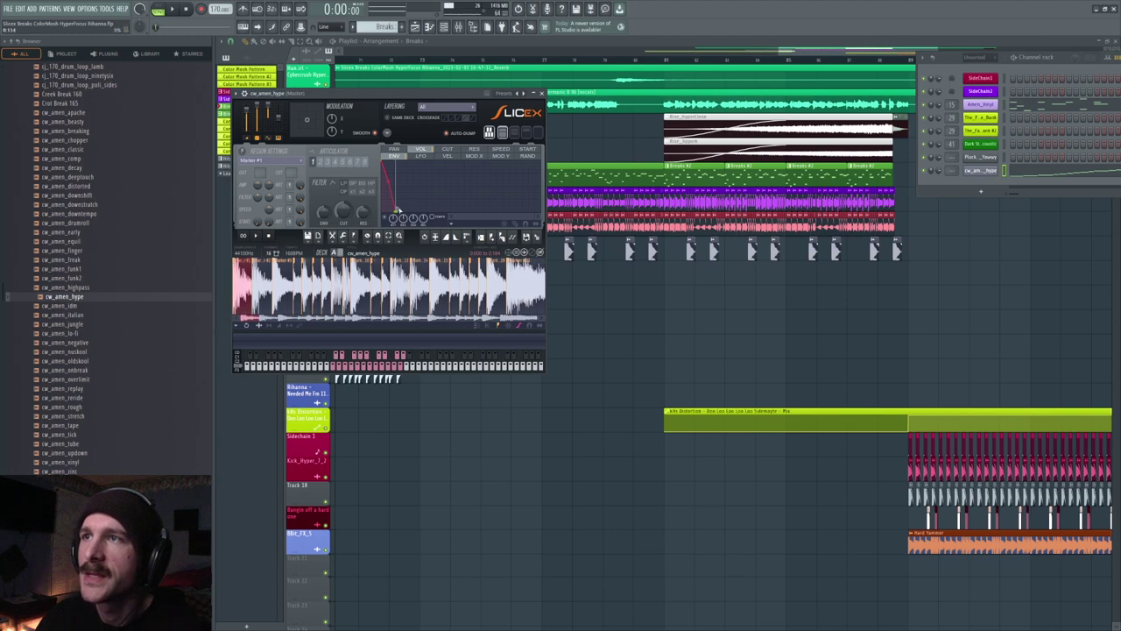
left_click_drag(396, 214, 422, 214)
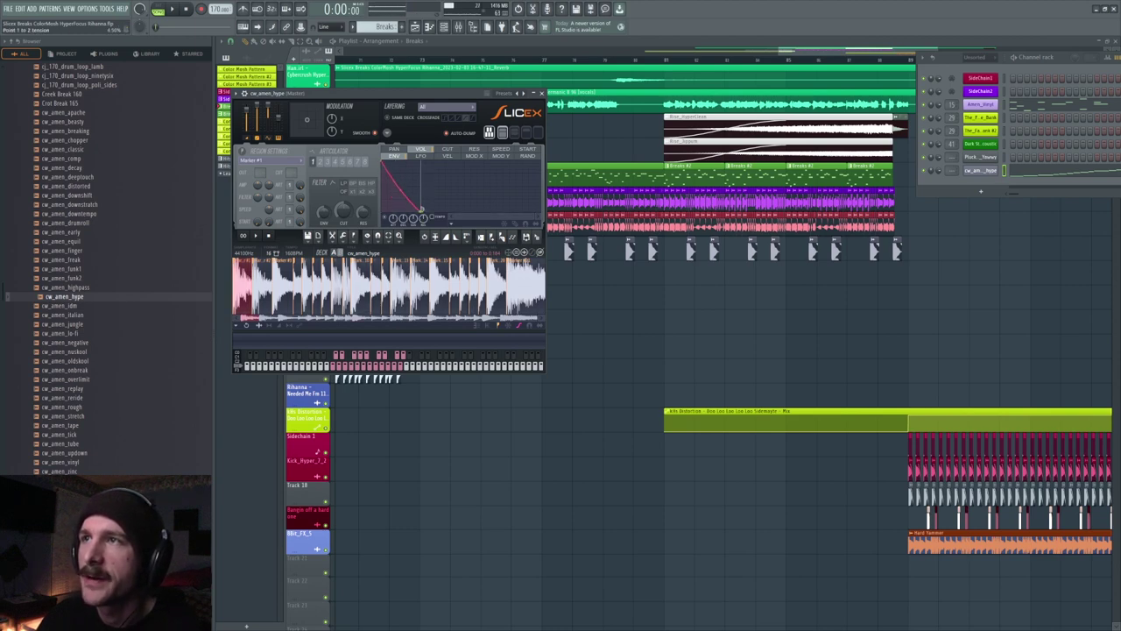
mouse_move(422, 212)
left_mouse_down()
mouse_move(419, 179)
mouse_move(412, 212)
mouse_move(411, 184)
left_mouse_up()
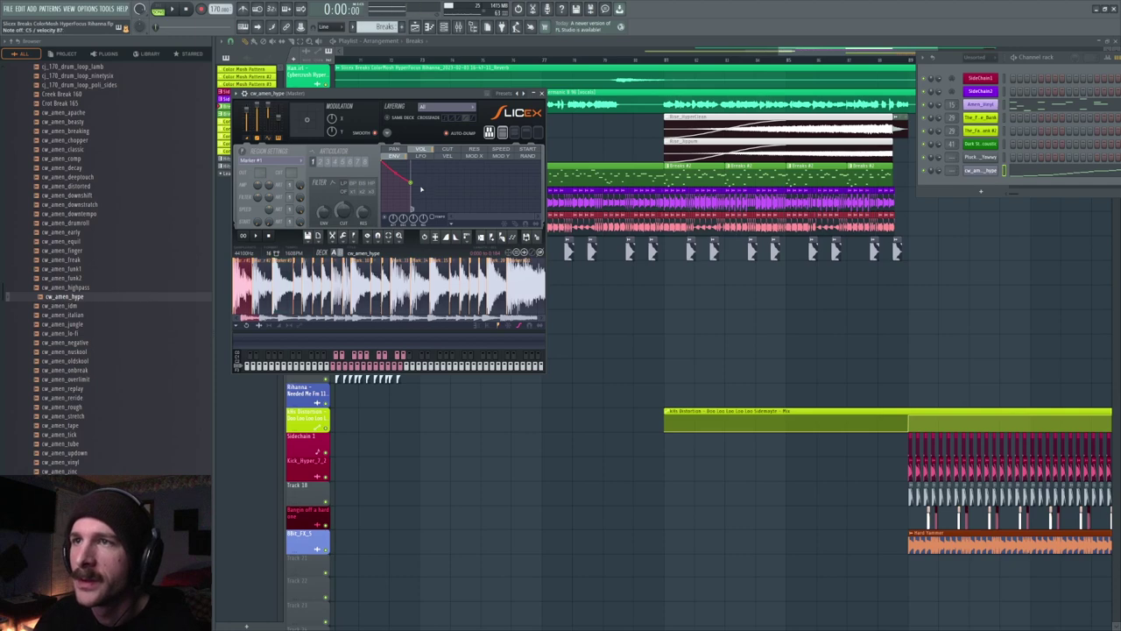
left_click_drag(410, 182, 411, 202)
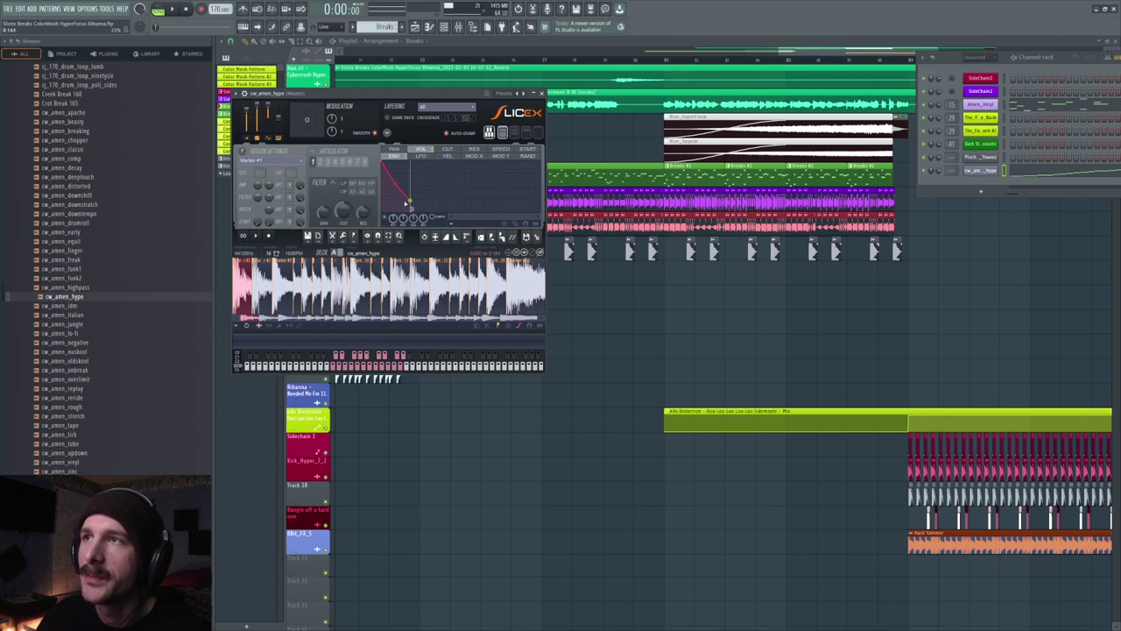
left_click_drag(408, 204, 408, 211)
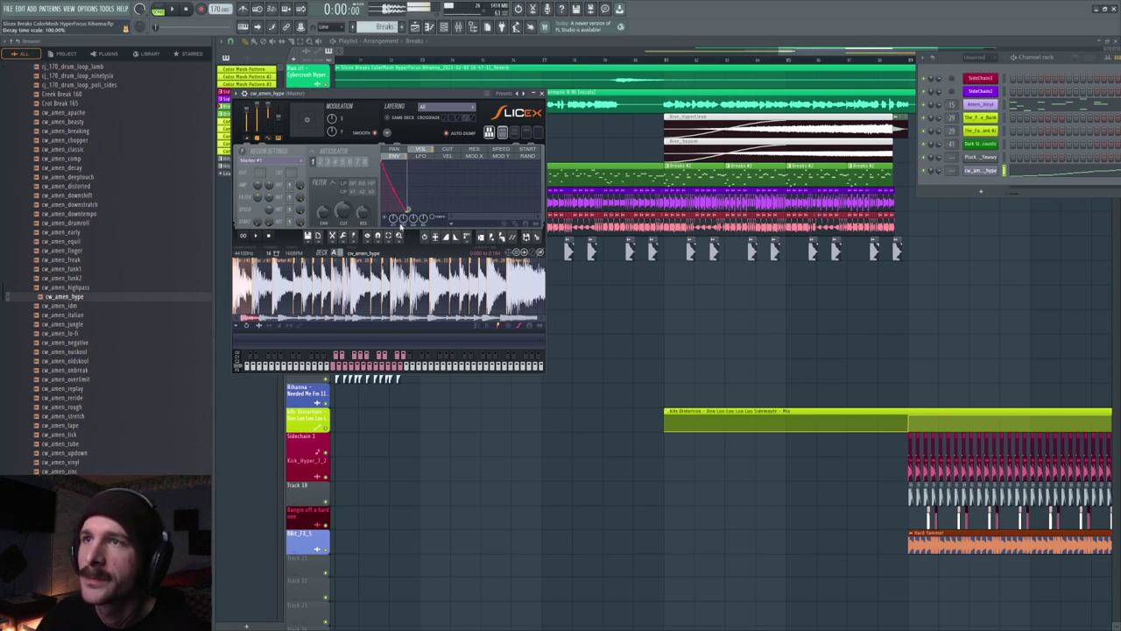
left_click_drag(407, 211, 409, 194)
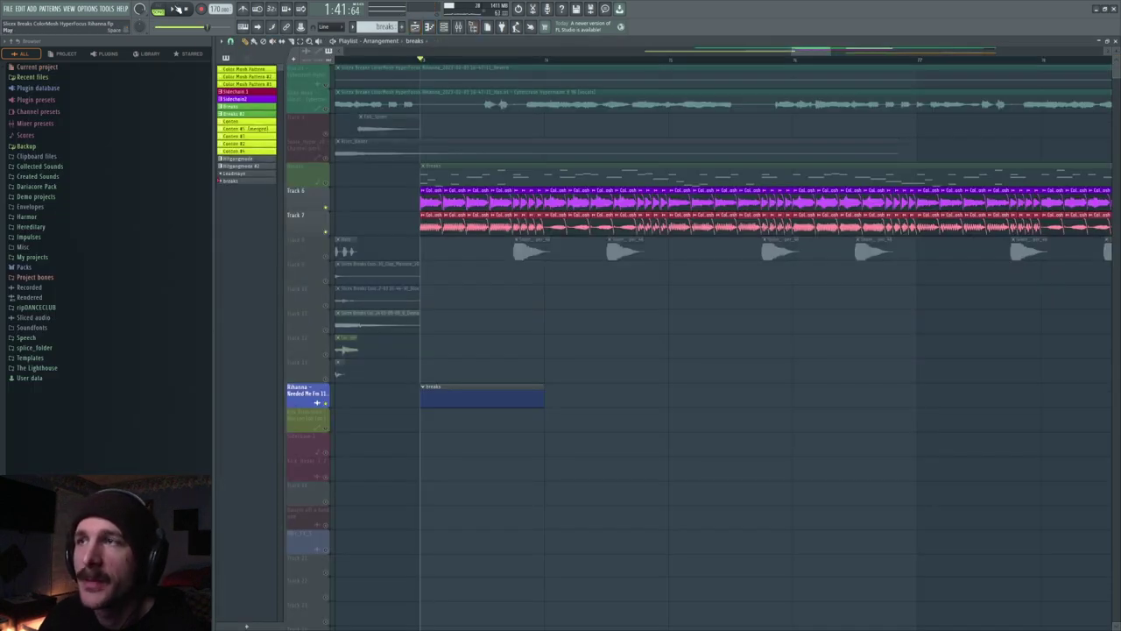
Place a Marker #5 note at the start of the breaks pattern and play it in the playlist
left_click(175, 9)
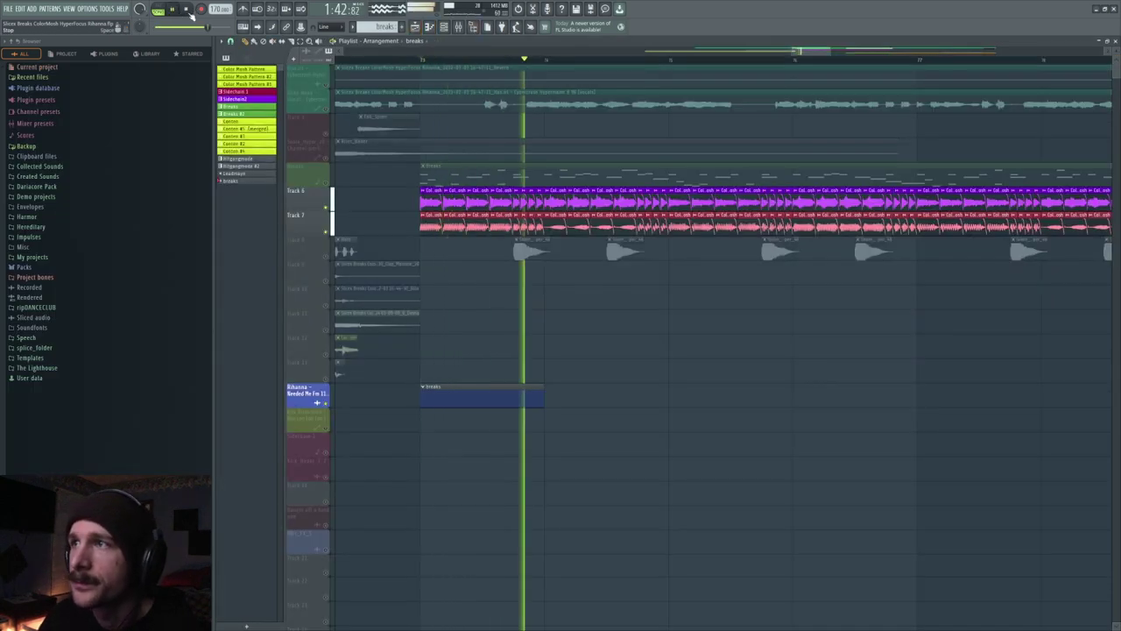
left_click(188, 11)
key("F7")
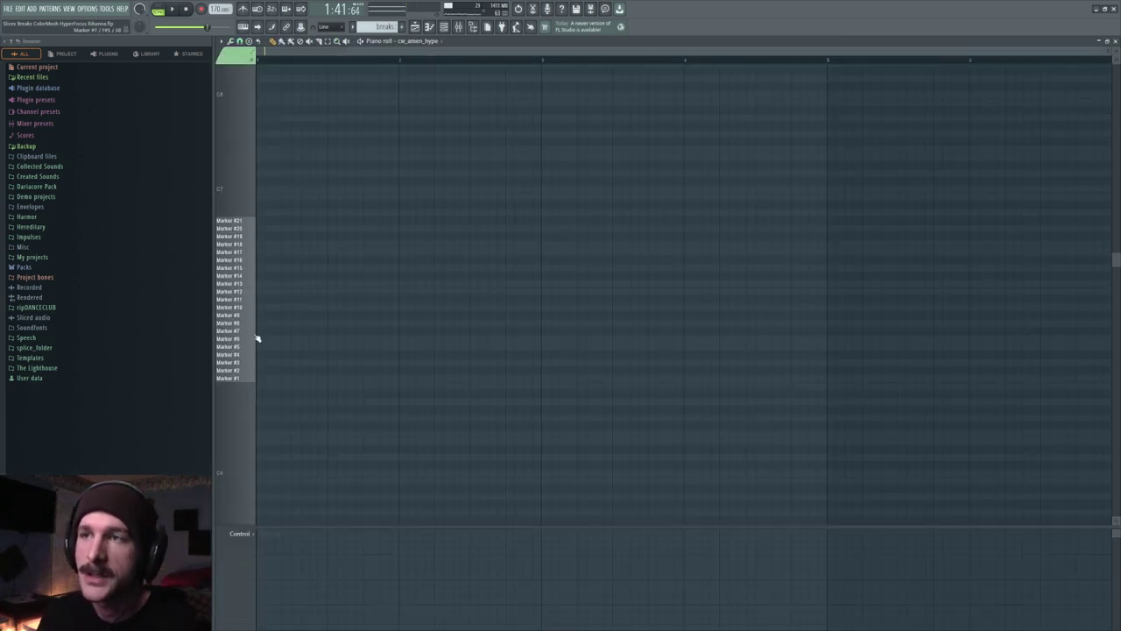
left_click(262, 350)
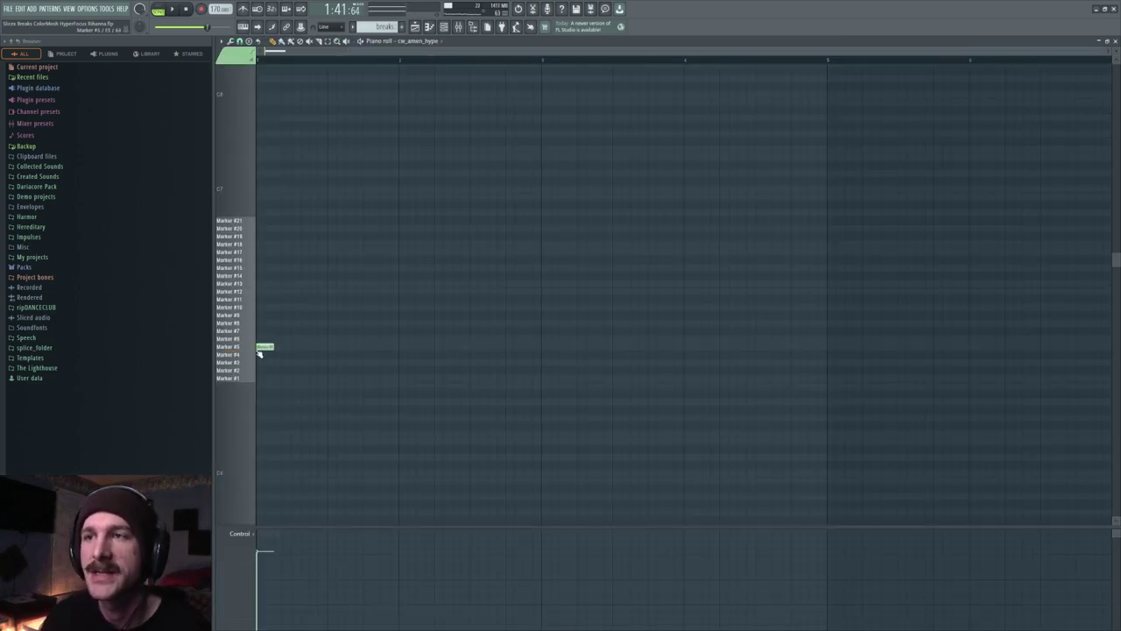
key("F5")
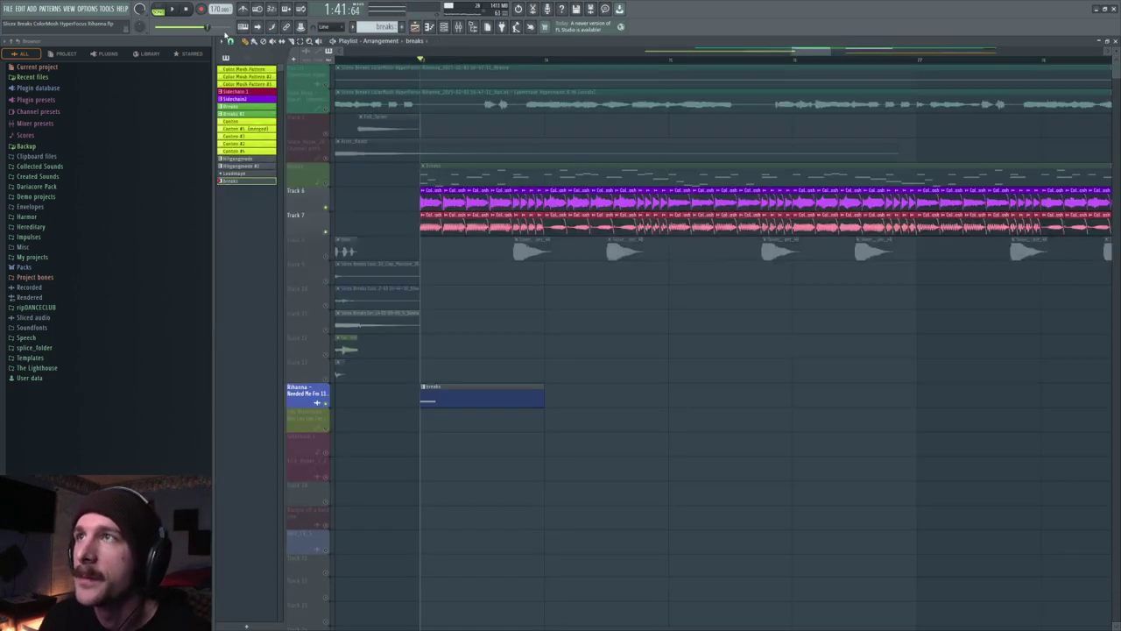
left_click(173, 10)
left_click(186, 11)
Try Marker #7, Marker #8 and Marker #10 notes after the Marker #5 note, play them and clear the pattern
double_click(464, 390)
left_click(281, 331)
left_click(296, 305)
mouse_move(296, 301)
left_mouse_down()
mouse_move(297, 317)
mouse_move(264, 320)
mouse_move(265, 346)
mouse_move(291, 324)
left_mouse_up()
left_click(265, 346)
left_click(294, 306)
left_click(172, 9)
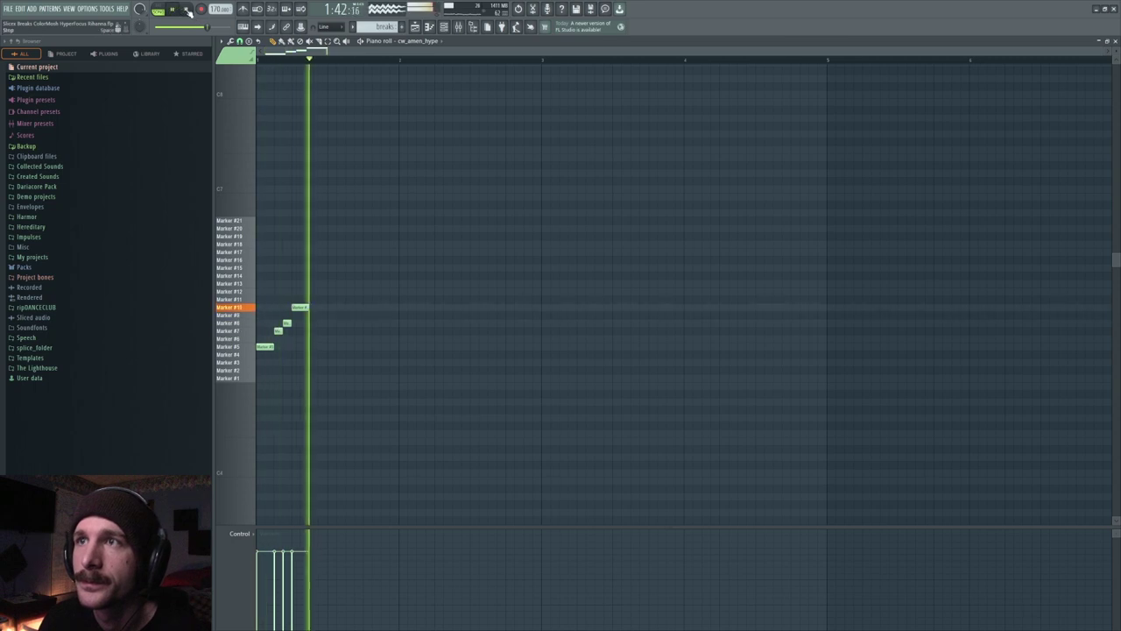
left_click_drag(299, 307, 336, 307)
right_click(338, 307)
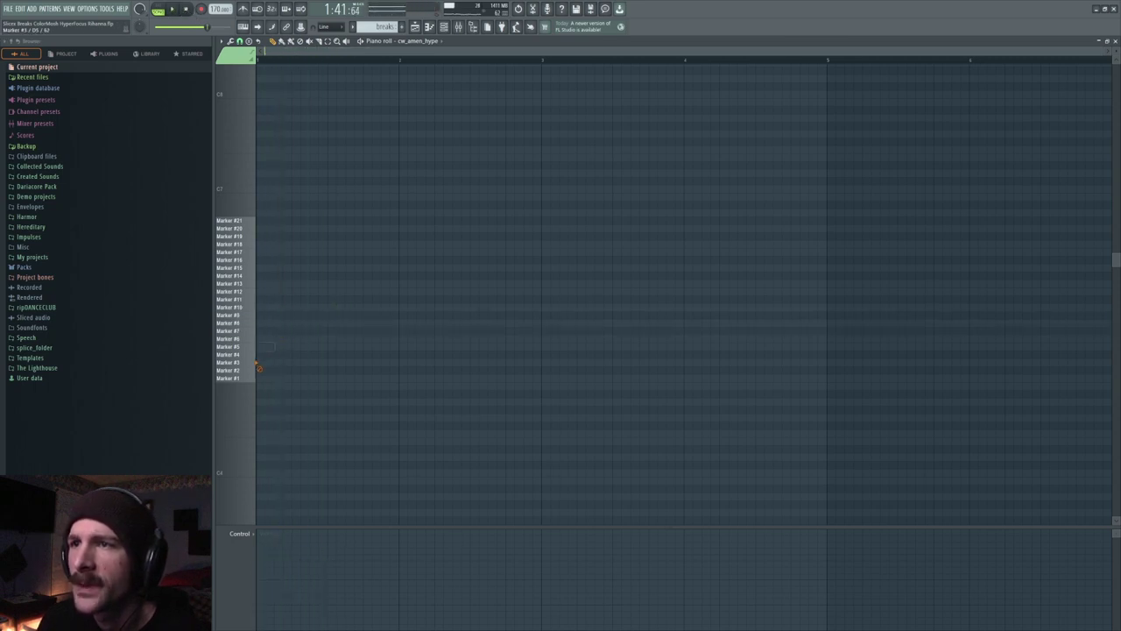
Place Marker #10 notes on steps 5 and 11 of bar 1, removing any extra notes
left_click(294, 308)
left_click(357, 302)
left_click_drag(356, 305, 348, 309)
left_click(301, 308)
left_click(300, 308)
left_click(364, 301)
right_click(367, 301)
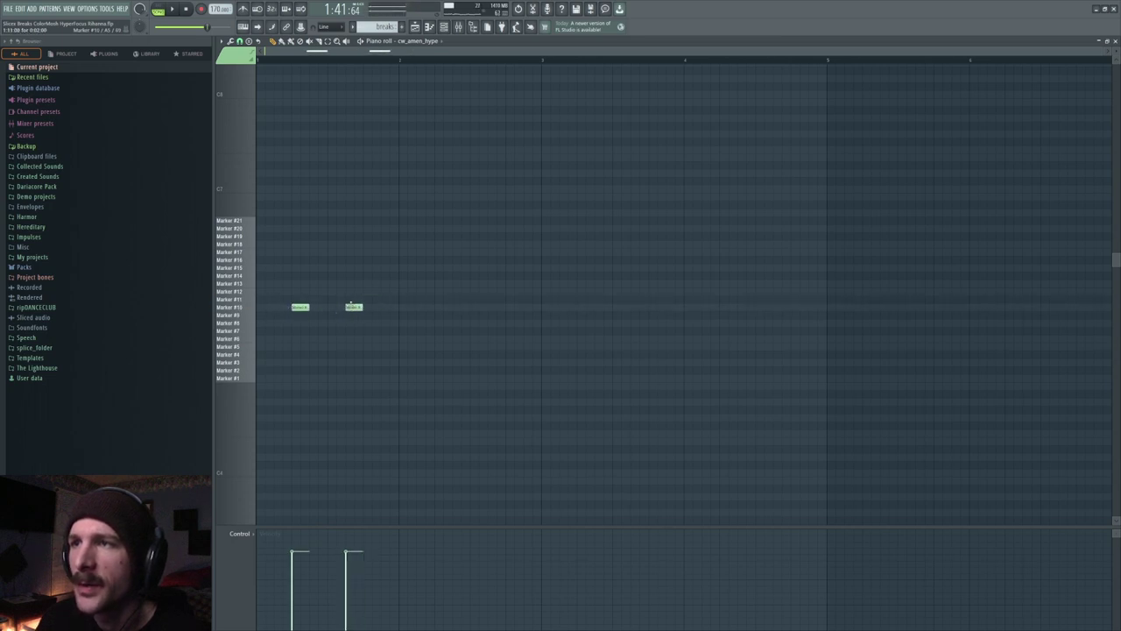
left_click(356, 308)
left_click(368, 308)
right_click(368, 309)
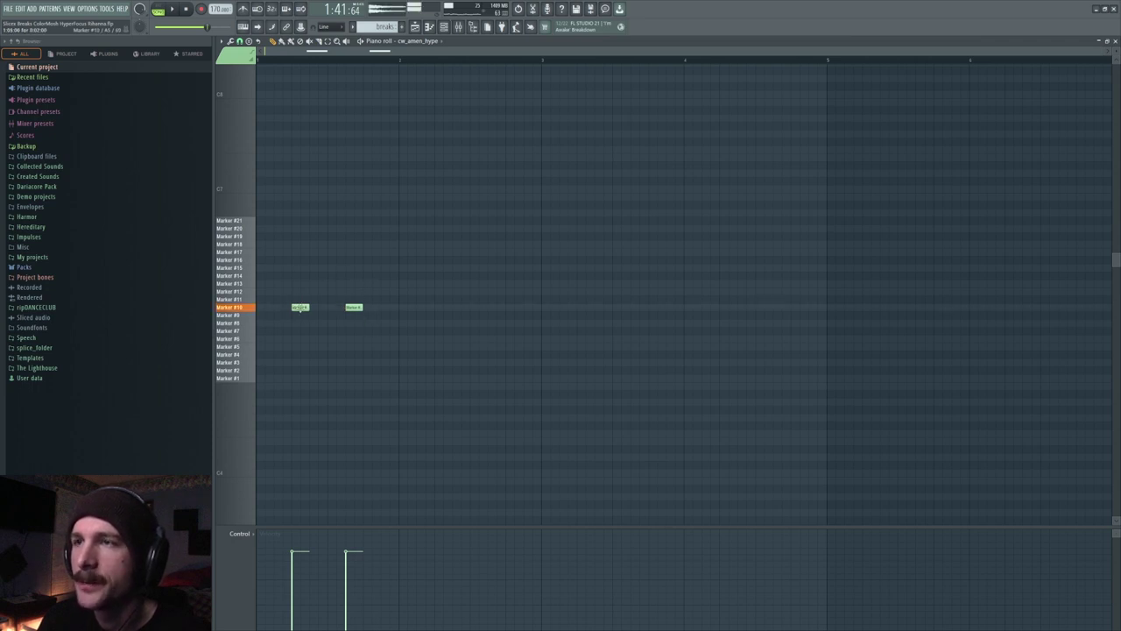
Play the pattern and add Marker #13, Marker #16 and Marker #17 notes on steps 1, 3 and 4 of bar 1
left_click(184, 9)
key("space")
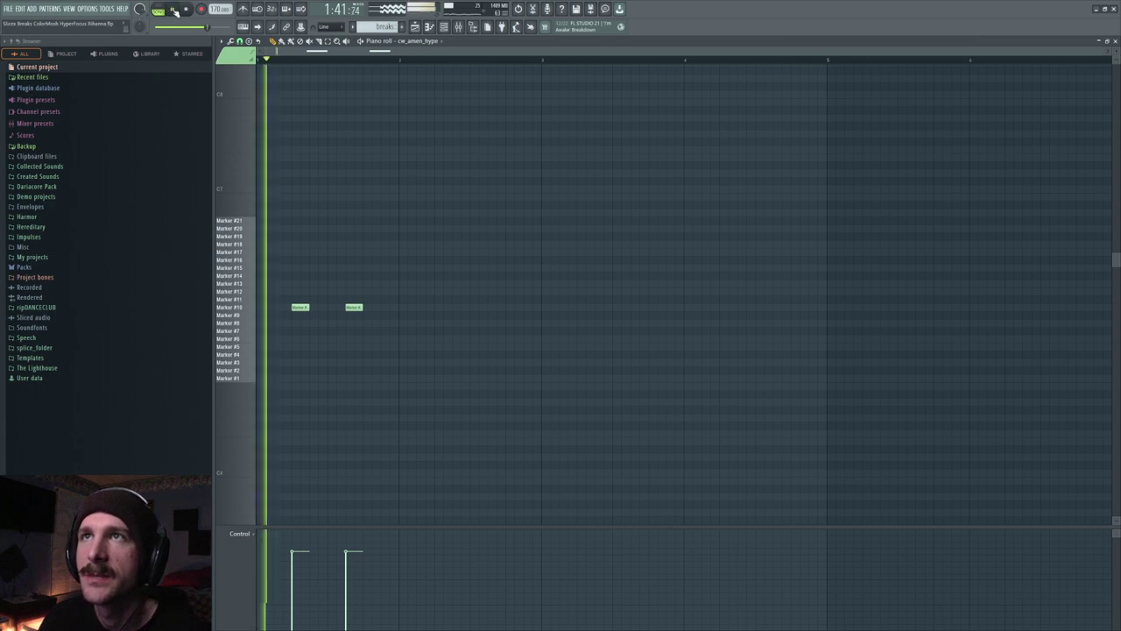
key("space")
mouse_move(271, 284)
left_mouse_down()
mouse_move(262, 285)
mouse_move(273, 249)
mouse_move(281, 260)
left_mouse_up()
left_click(285, 252)
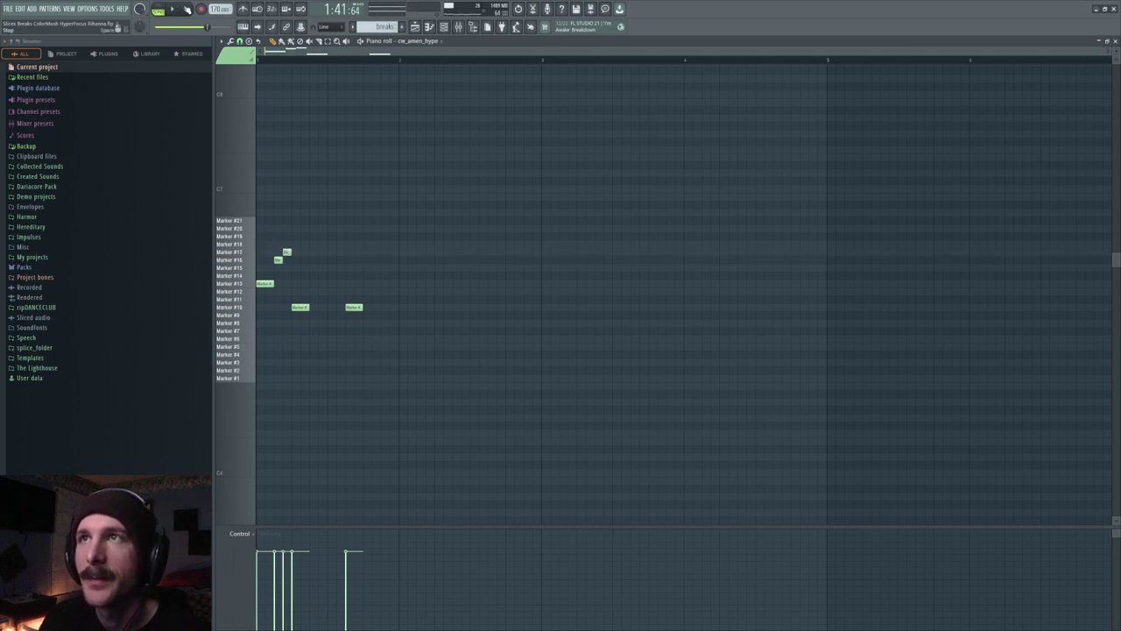
Repeat the Marker #13, Marker #16 and Marker #17 notes on steps 7, 9 and 10, and play the pattern
left_click(324, 284)
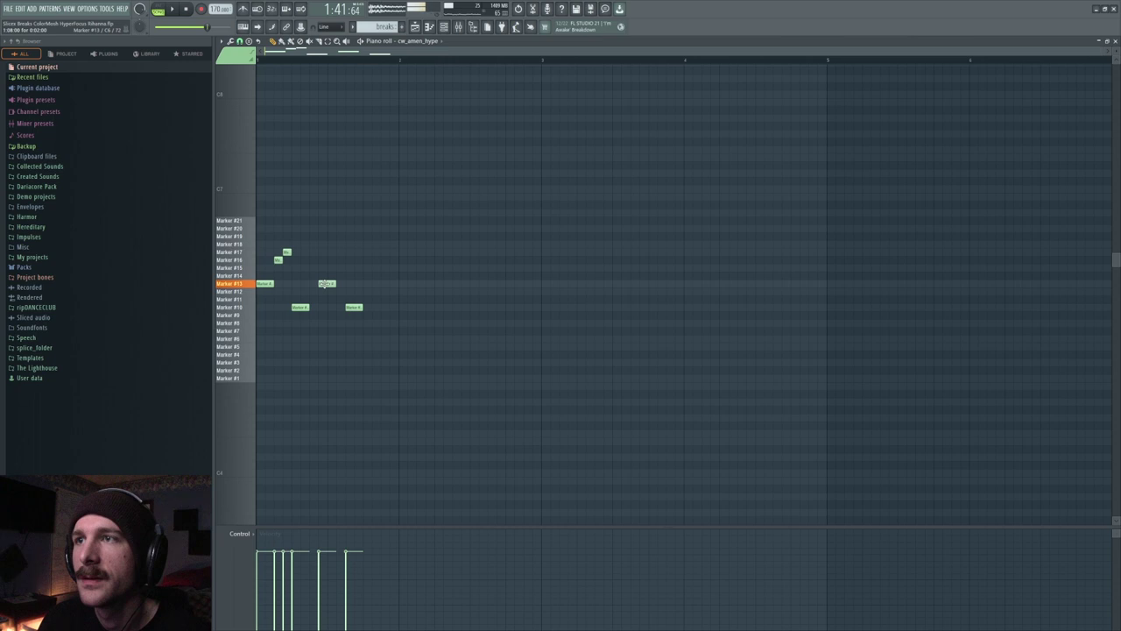
left_click_drag(326, 284, 338, 254)
left_click(331, 254)
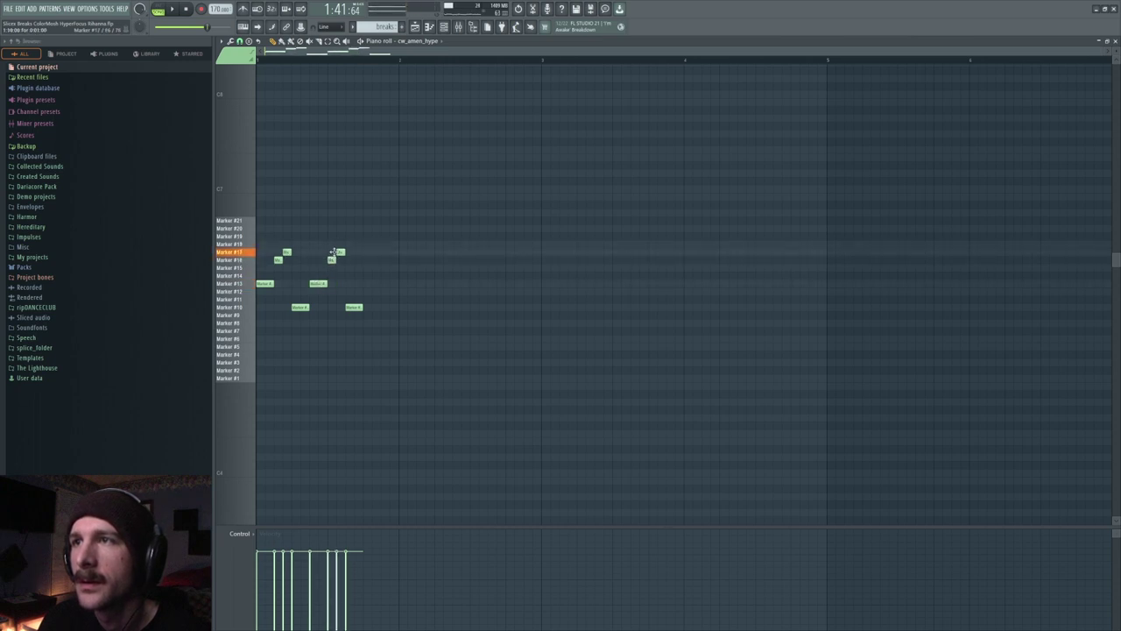
left_click(172, 9)
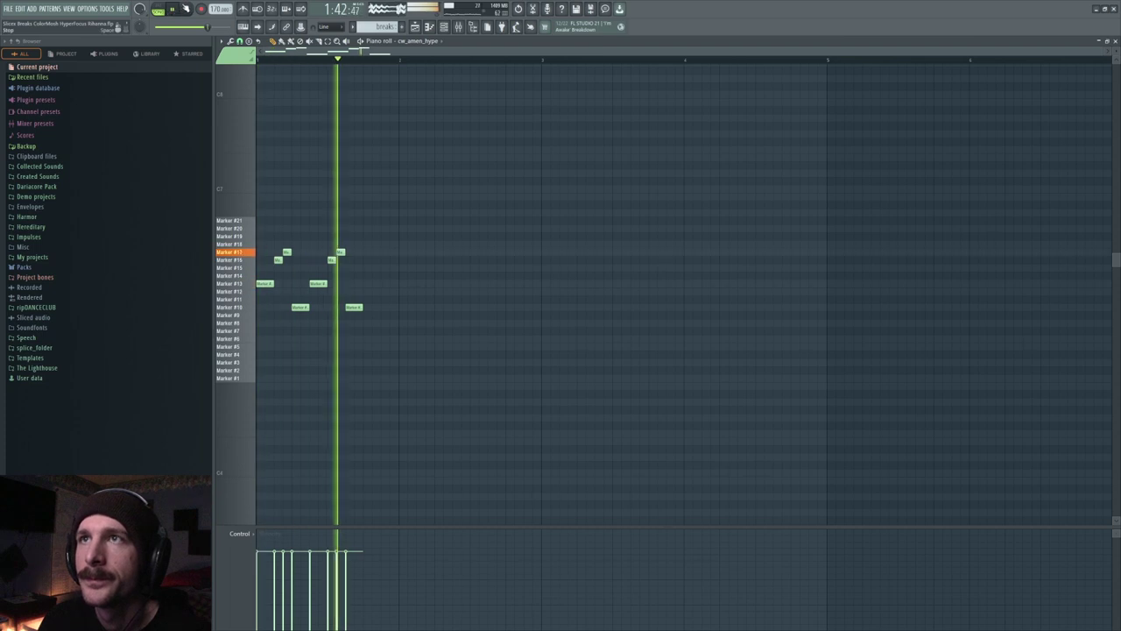
left_click(186, 9)
Fill steps 13 to 16 of bar 1 with alternating Marker #15 and Marker #17 notes and play the pattern
mouse_move(372, 222)
left_mouse_down()
mouse_move(361, 224)
mouse_move(377, 256)
mouse_move(360, 271)
mouse_move(385, 253)
left_mouse_up()
right_click(375, 220)
left_click(376, 267)
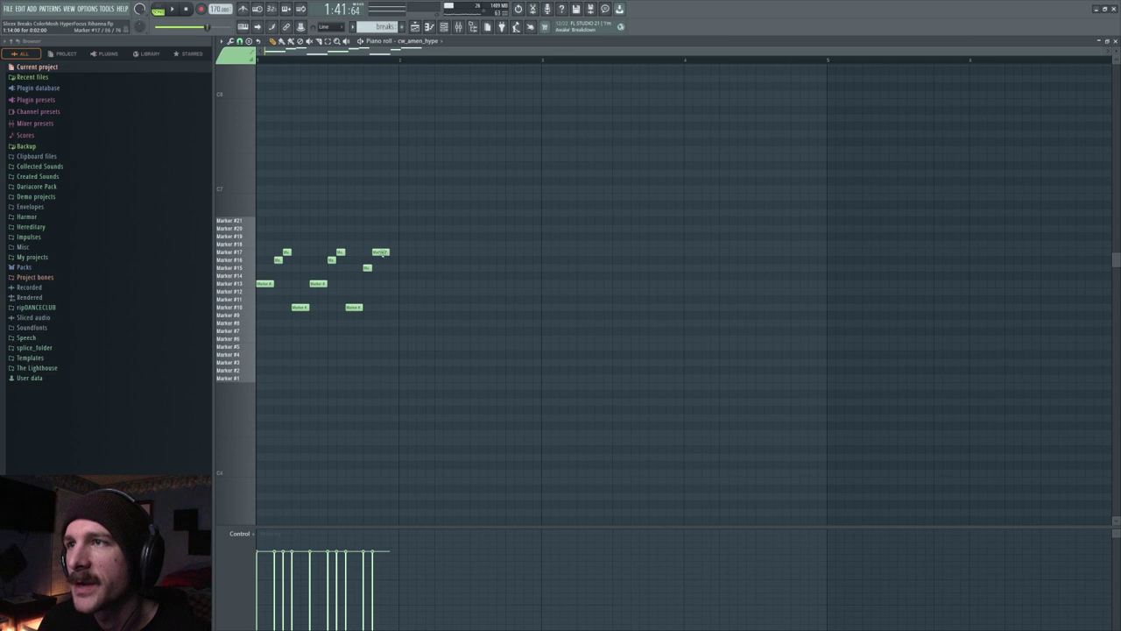
left_click(384, 267)
left_click(393, 253)
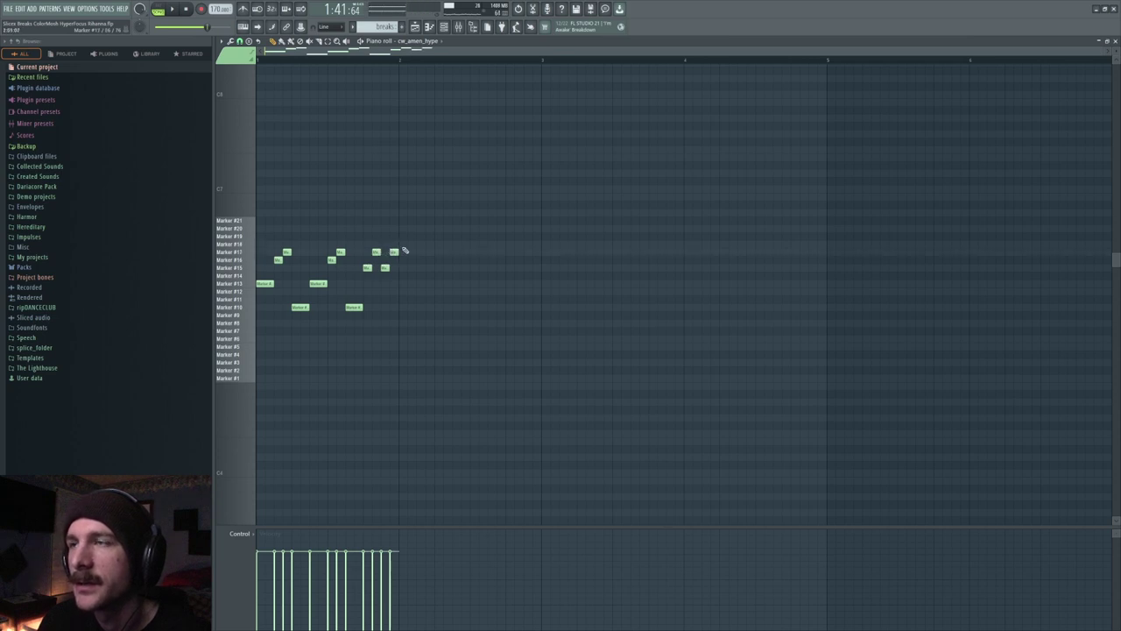
key("space")
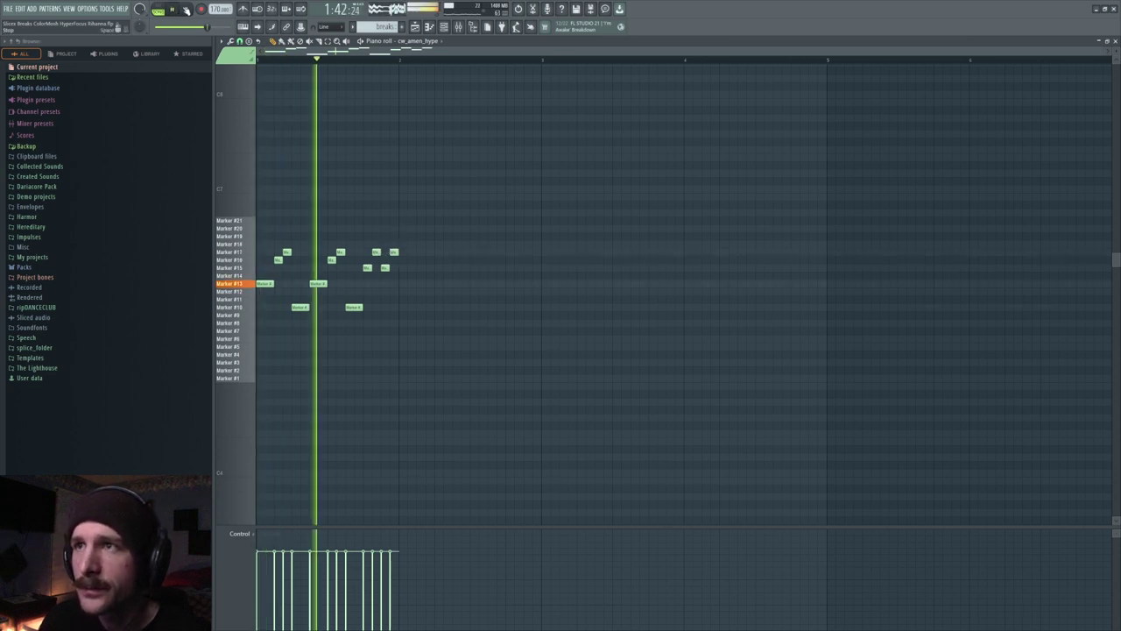
left_click(187, 10)
left_click(405, 308)
left_click_drag(420, 309, 415, 330)
right_click(417, 330)
Select all the notes in bar 1 and duplicate the break pattern until it fills four bars
left_click_drag(463, 225, 266, 306)
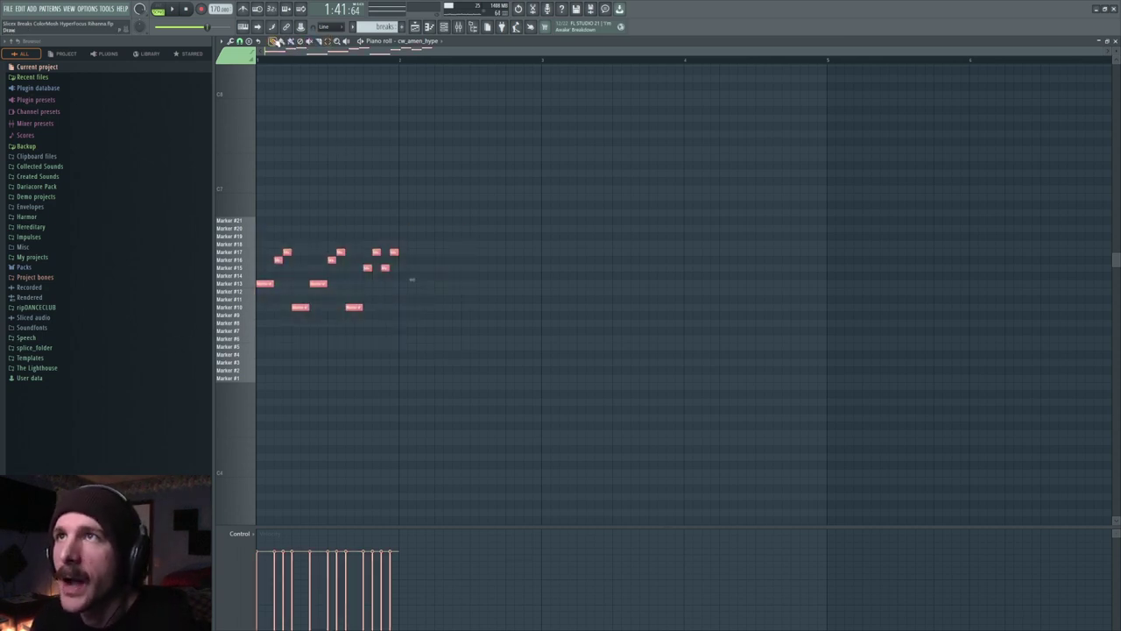
left_click_drag(338, 53, 222, 85)
key("ctrl+b")
key("ctrl+d")
left_click_drag(557, 55, 35, 96)
key("ctrl+v")
key("ctrl+d")
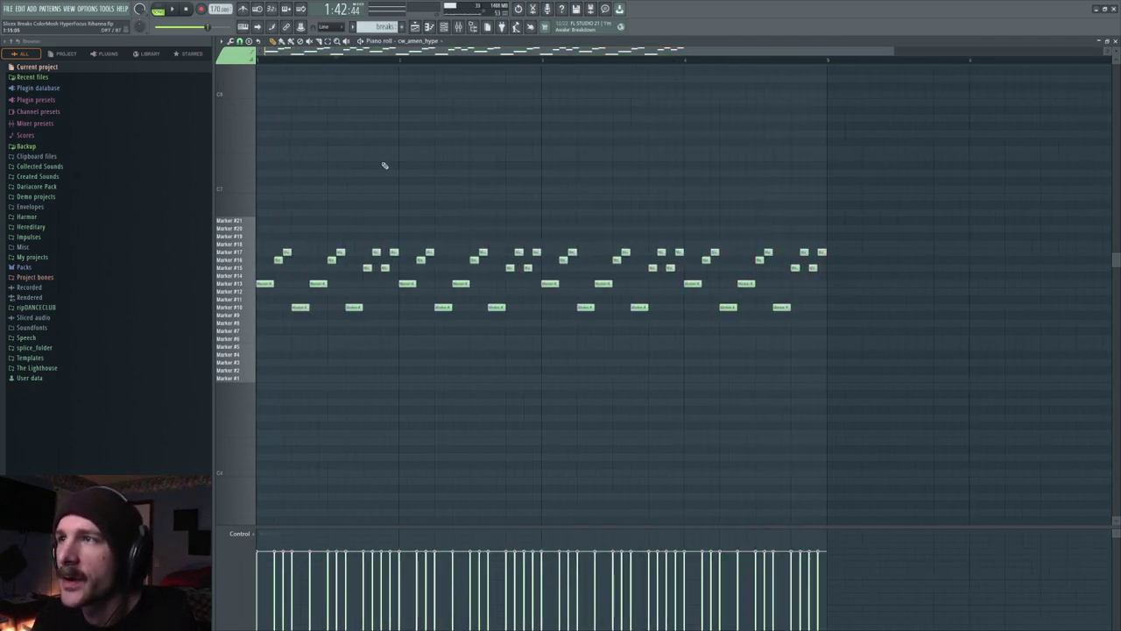
Switch playback to song mode and play the four-bar breaks pattern in the context of the arrangement
left_click(160, 10)
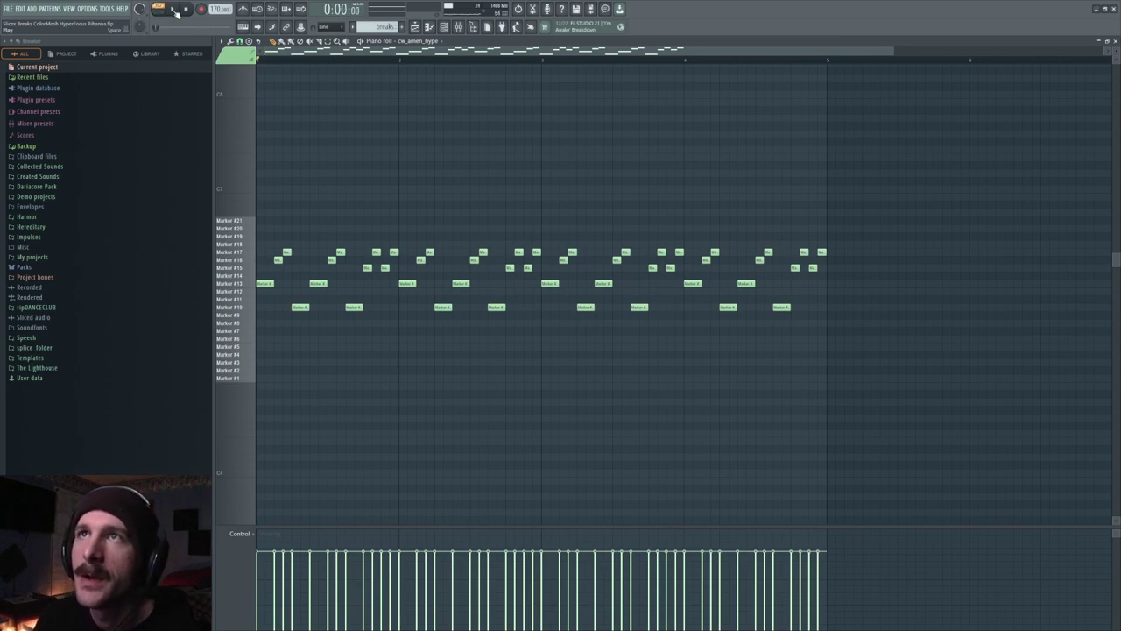
left_click(446, 27)
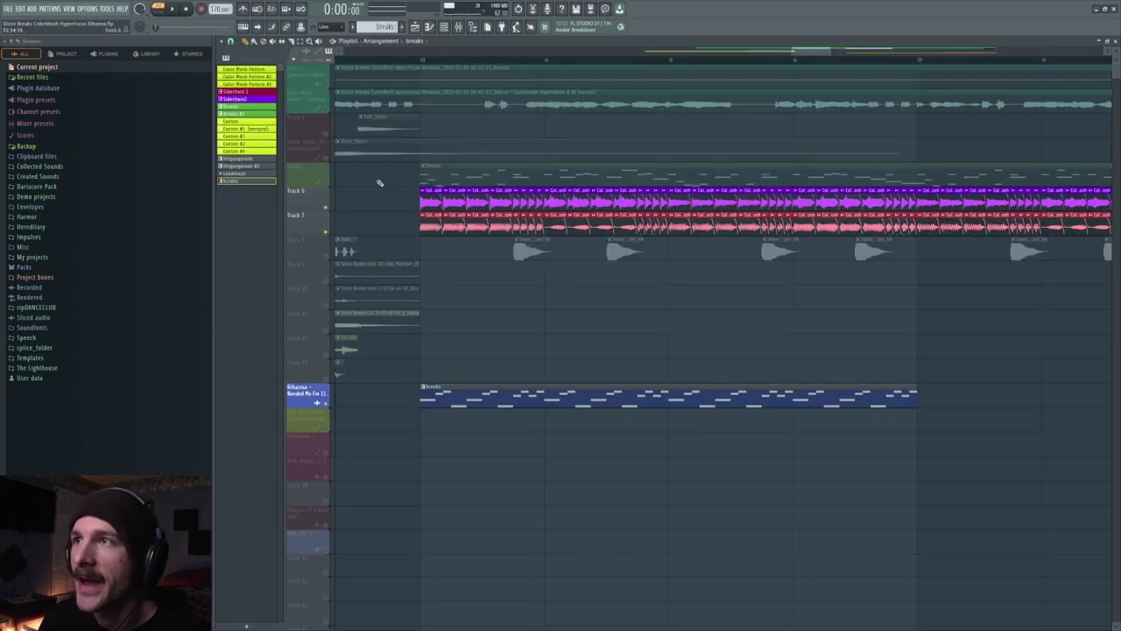
left_click(429, 28)
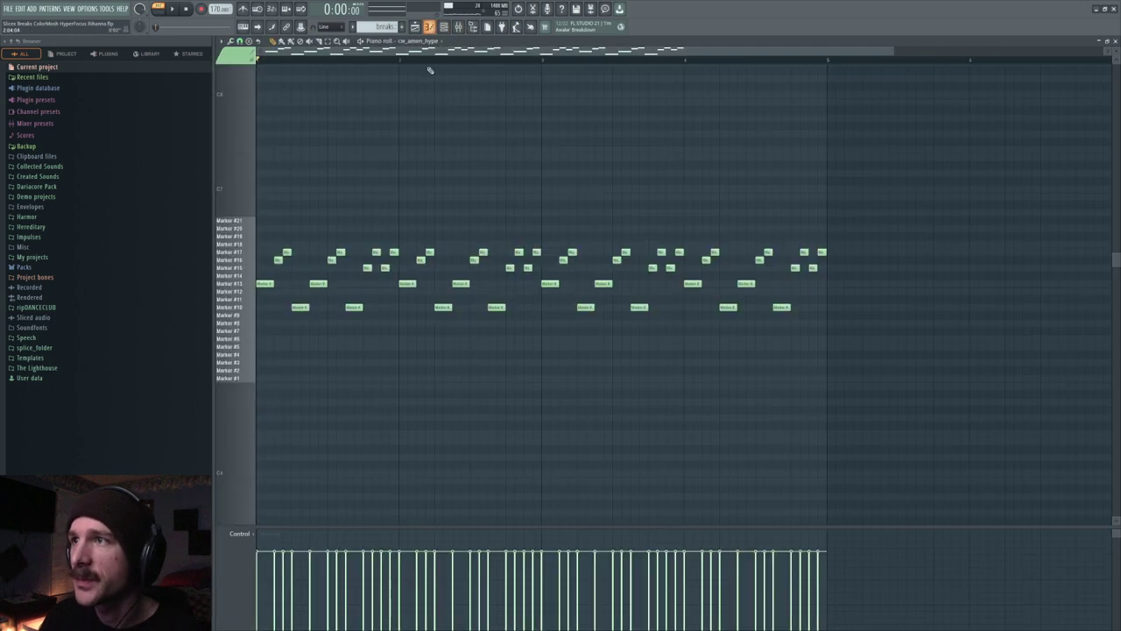
left_click(174, 10)
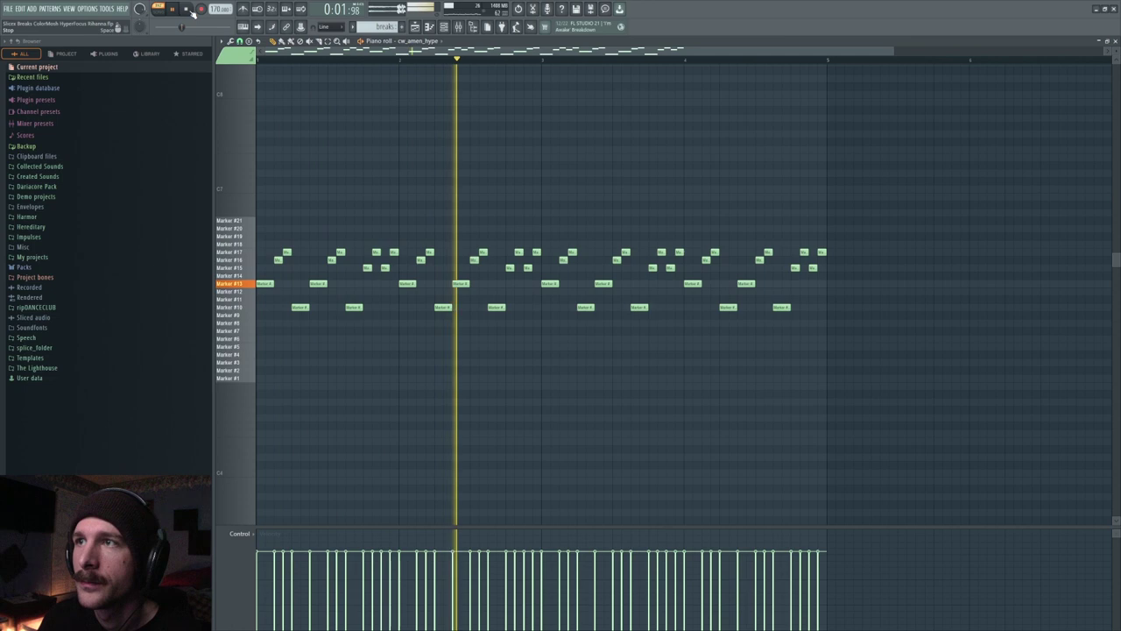
left_click(186, 9)
Delete the last three notes of bar 2 and stretch the Marker #15 note on step 13 to four steps
right_click(536, 252)
right_click(528, 267)
right_click(518, 253)
double_click(511, 268)
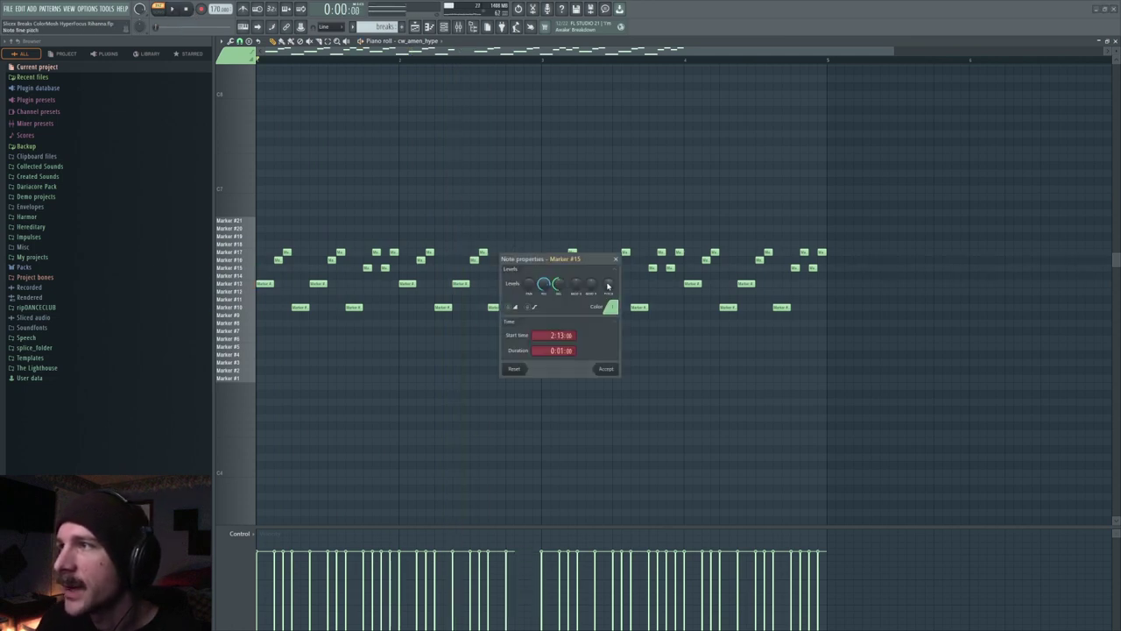
left_click(608, 369)
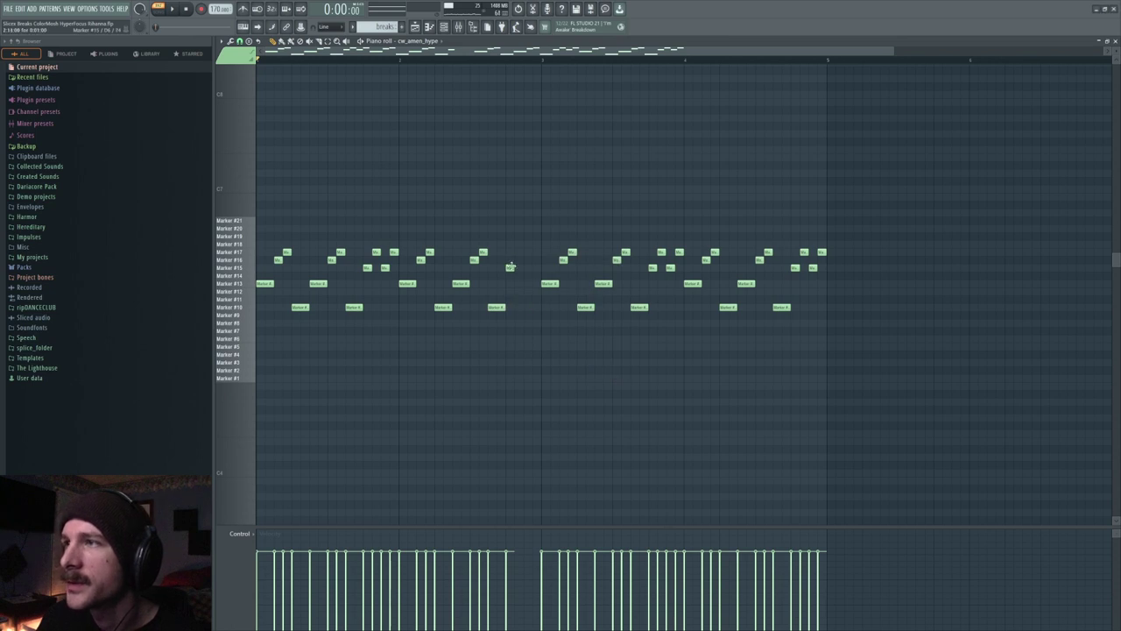
left_click_drag(514, 268, 543, 280)
double_click(534, 269)
left_click(606, 369)
left_click(526, 268)
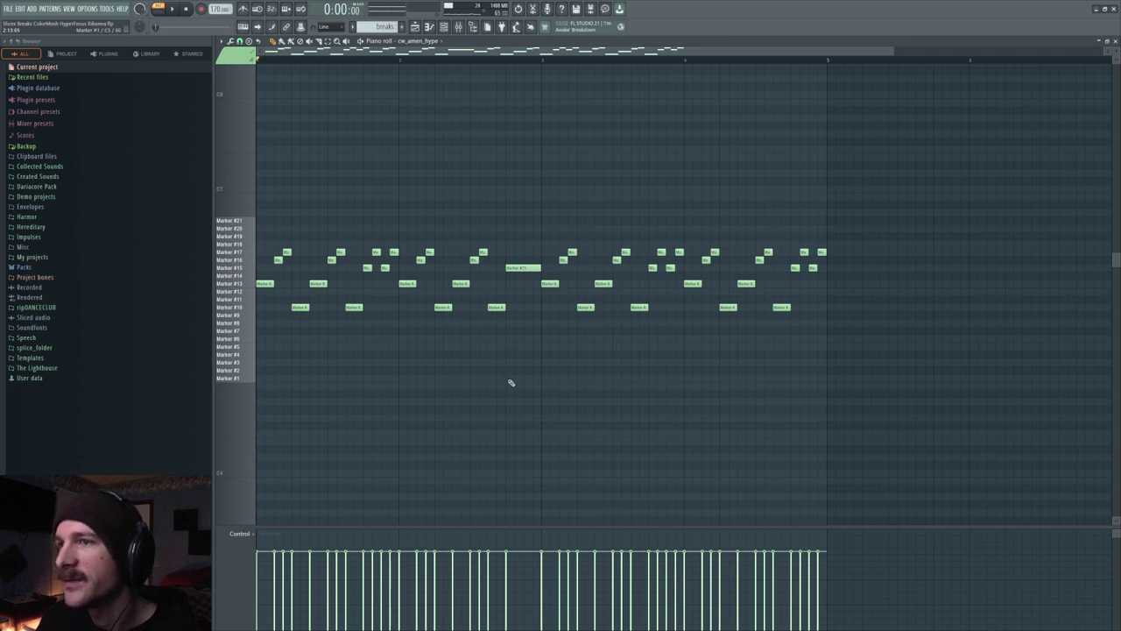
left_click(510, 378)
left_click(528, 378)
right_click(524, 379)
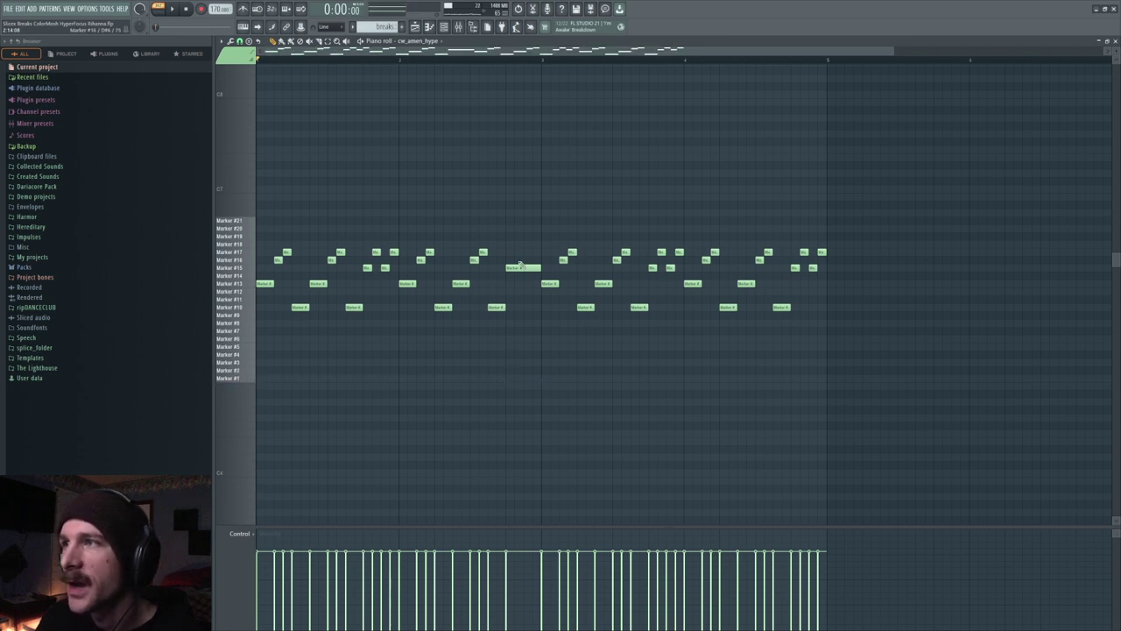
Try different fine pitch values on the four-step Marker #15 note at the end of bar 2
double_click(523, 267)
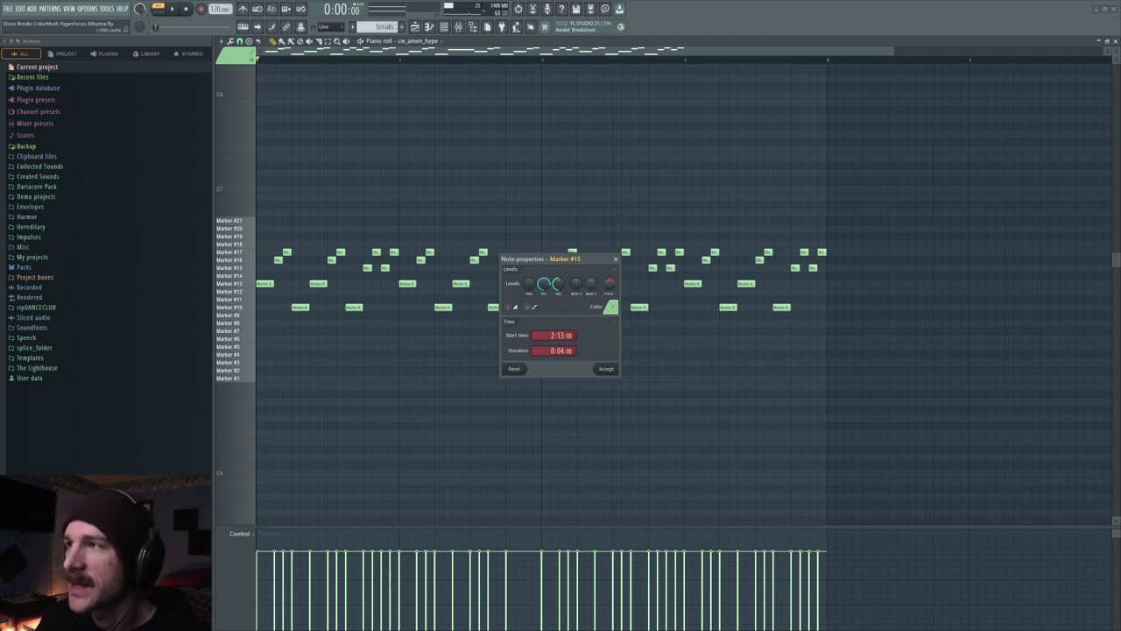
left_click(566, 340)
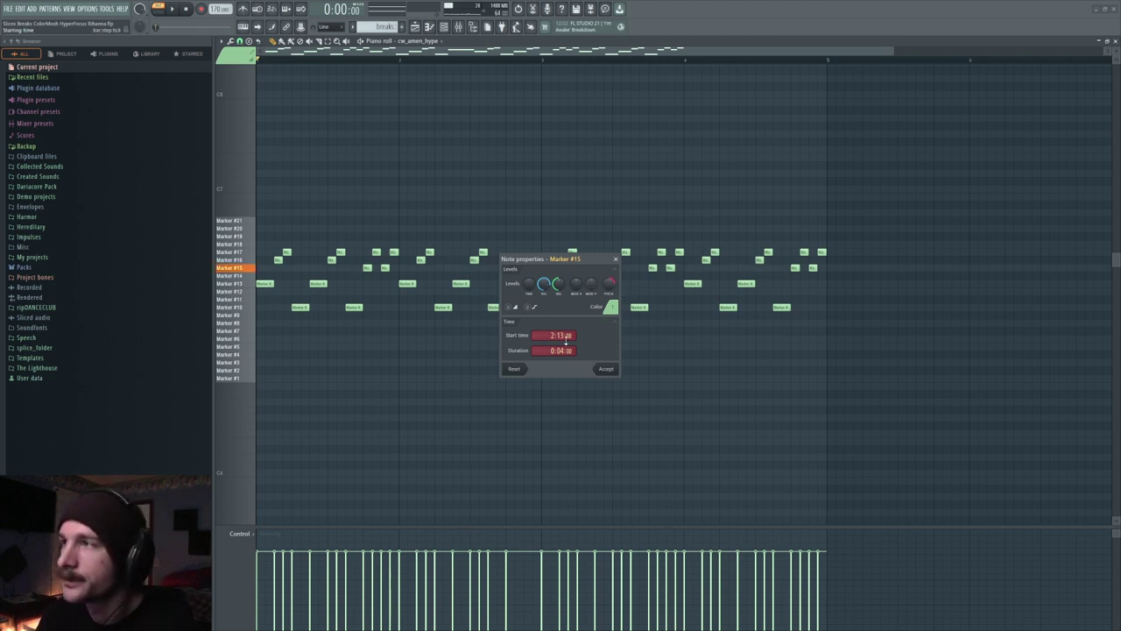
left_click(610, 285)
left_click(610, 285)
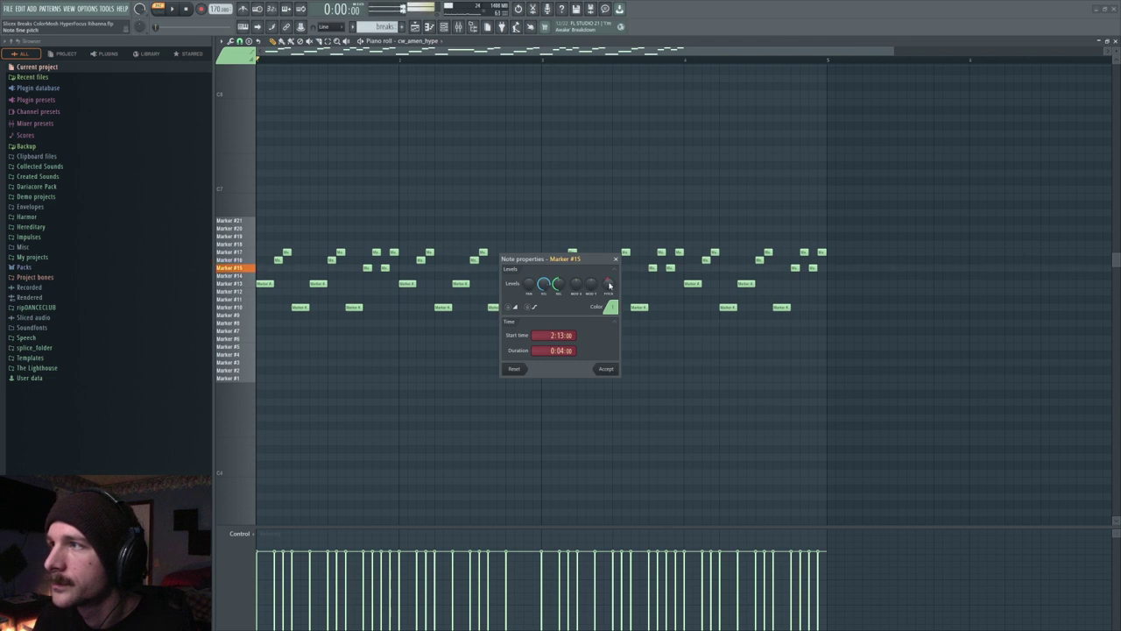
left_click_drag(609, 285, 609, 302)
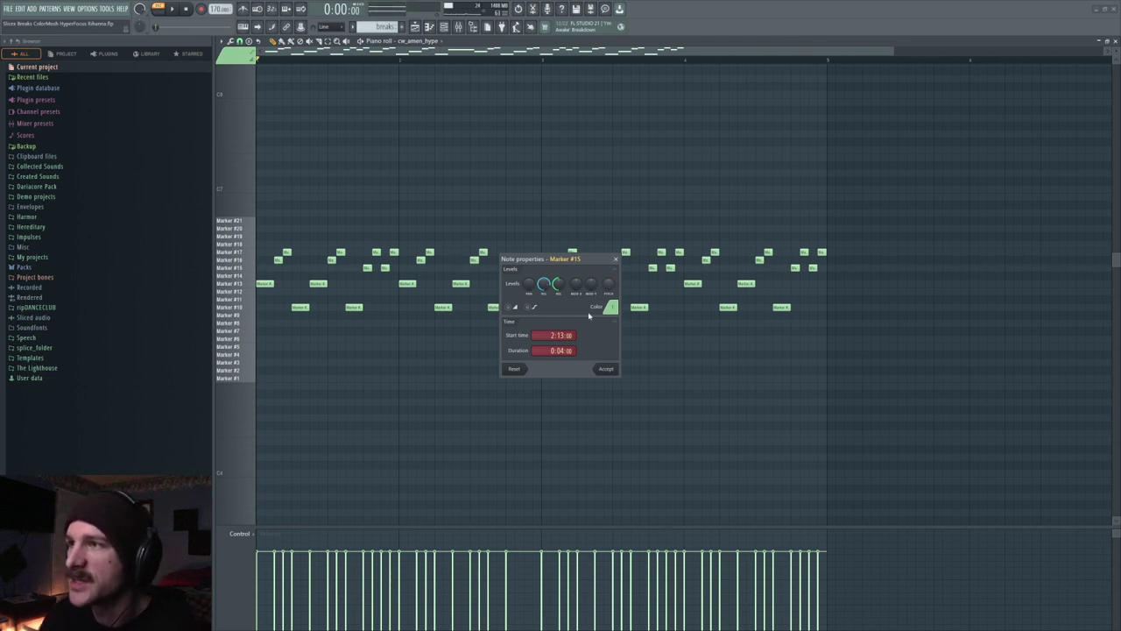
left_click(617, 259)
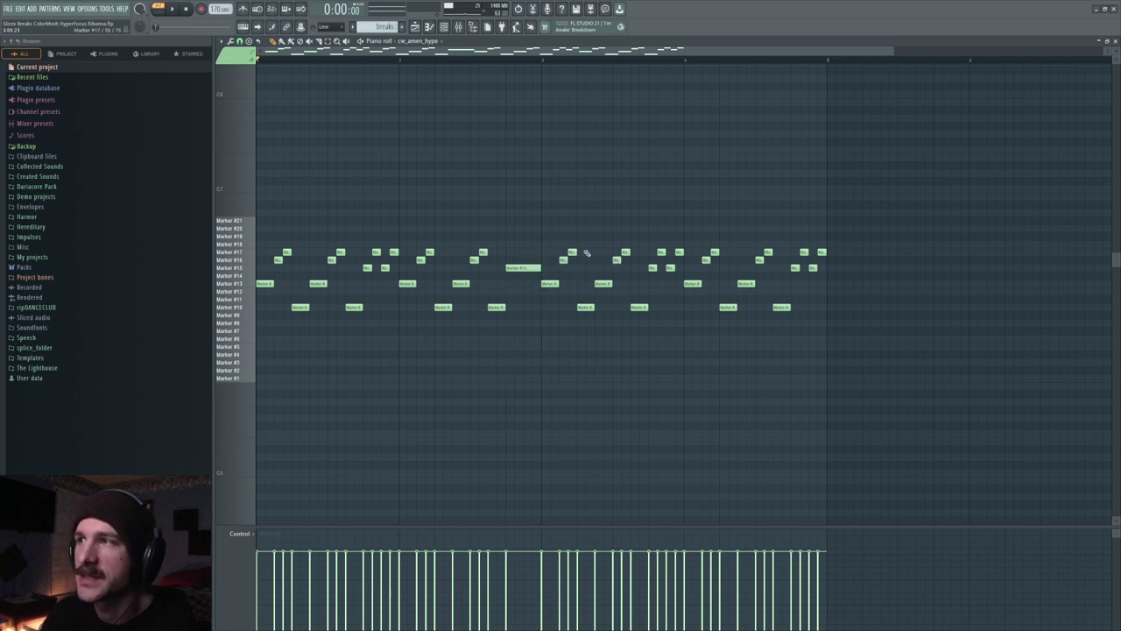
Replace the long Marker #15 note with a four-step Marker #21 note, lower its fine pitch and play the breaks
right_click(522, 267)
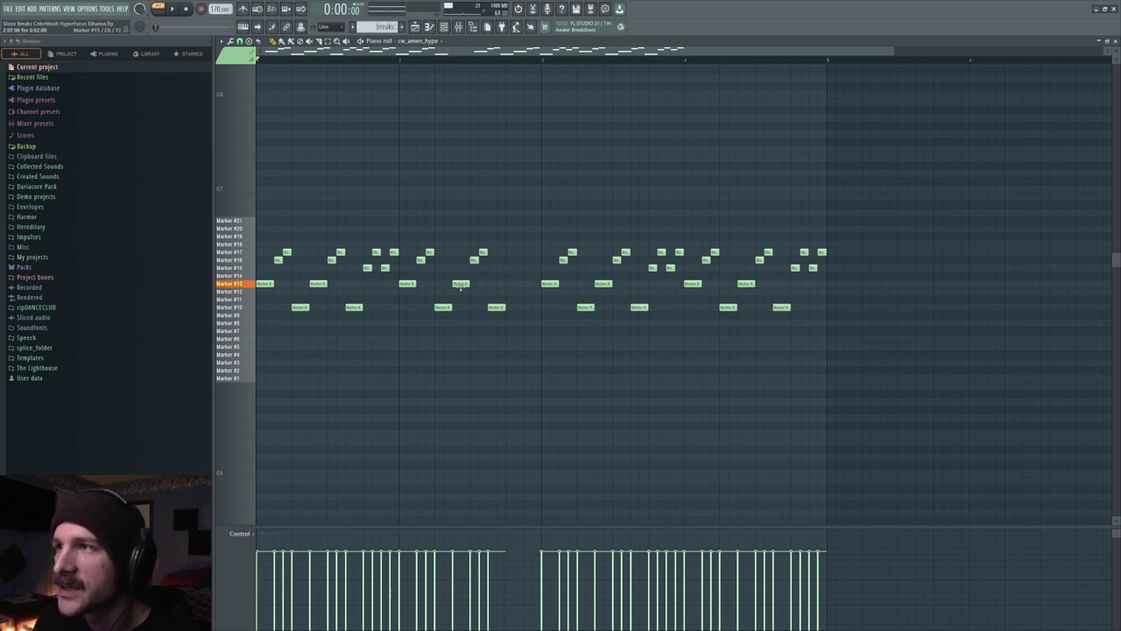
left_click_drag(515, 267, 517, 219)
double_click(530, 222)
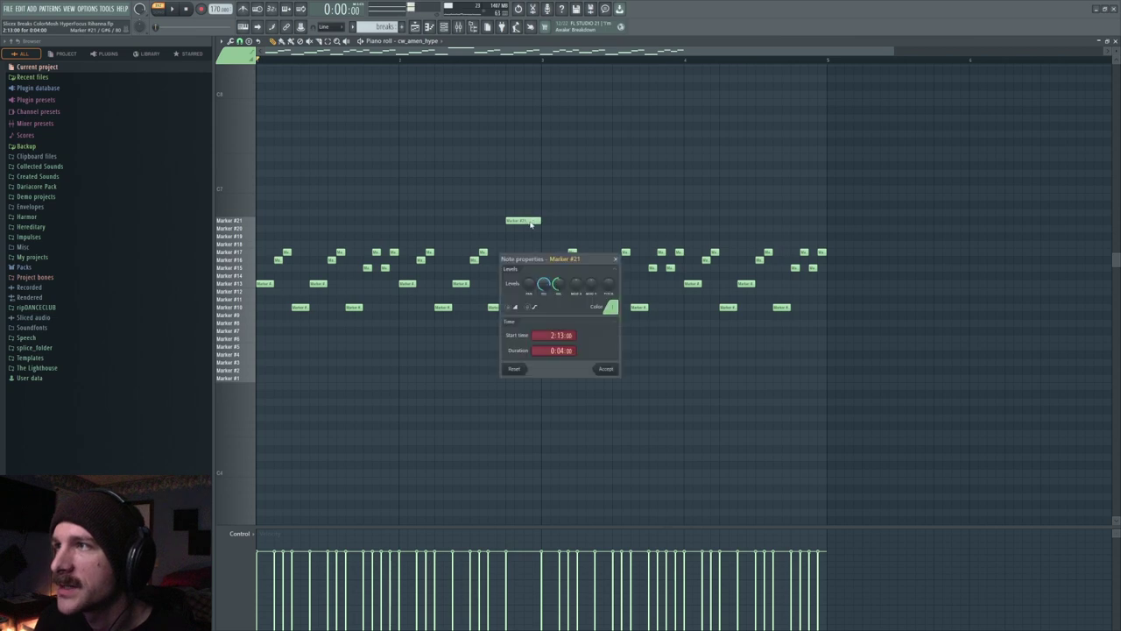
left_click(613, 369)
key("space")
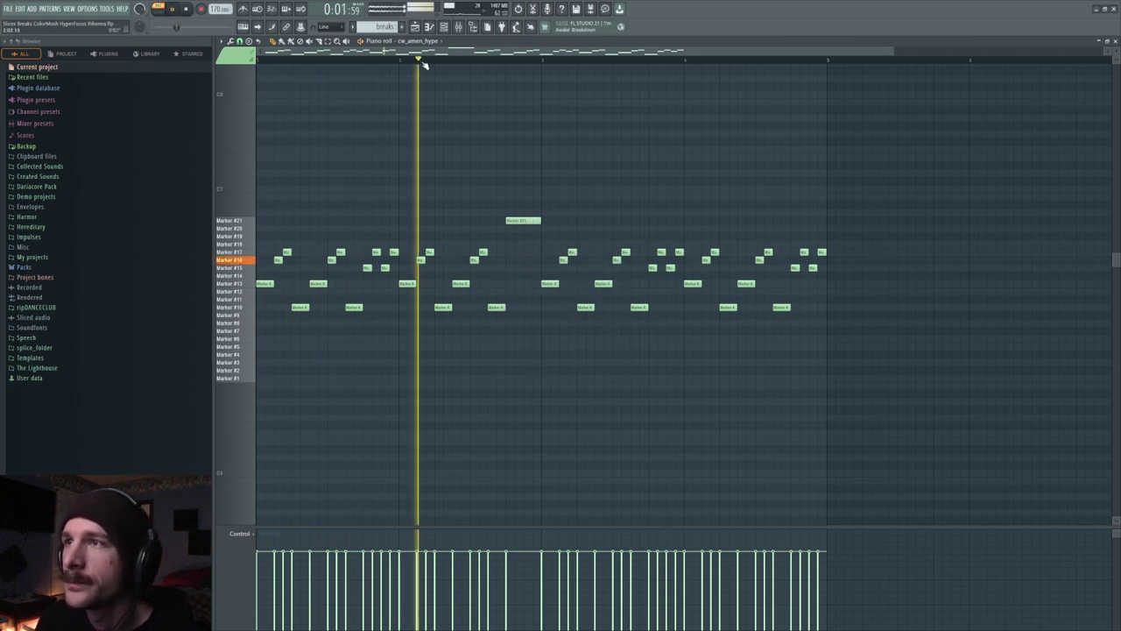
key("space")
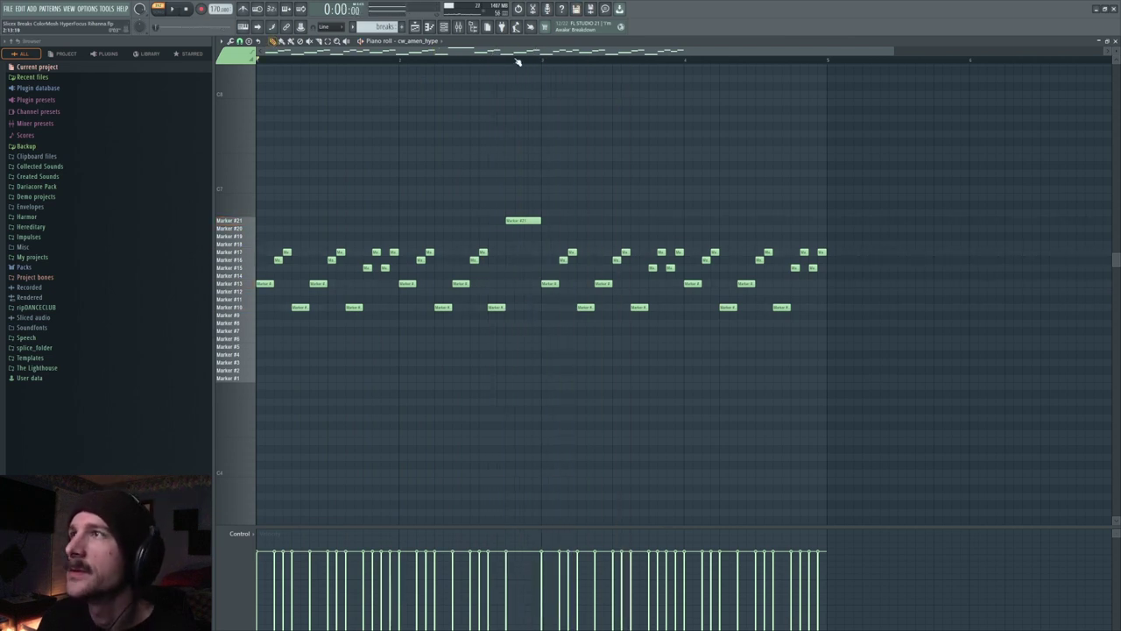
left_click_drag(509, 198, 224, 352)
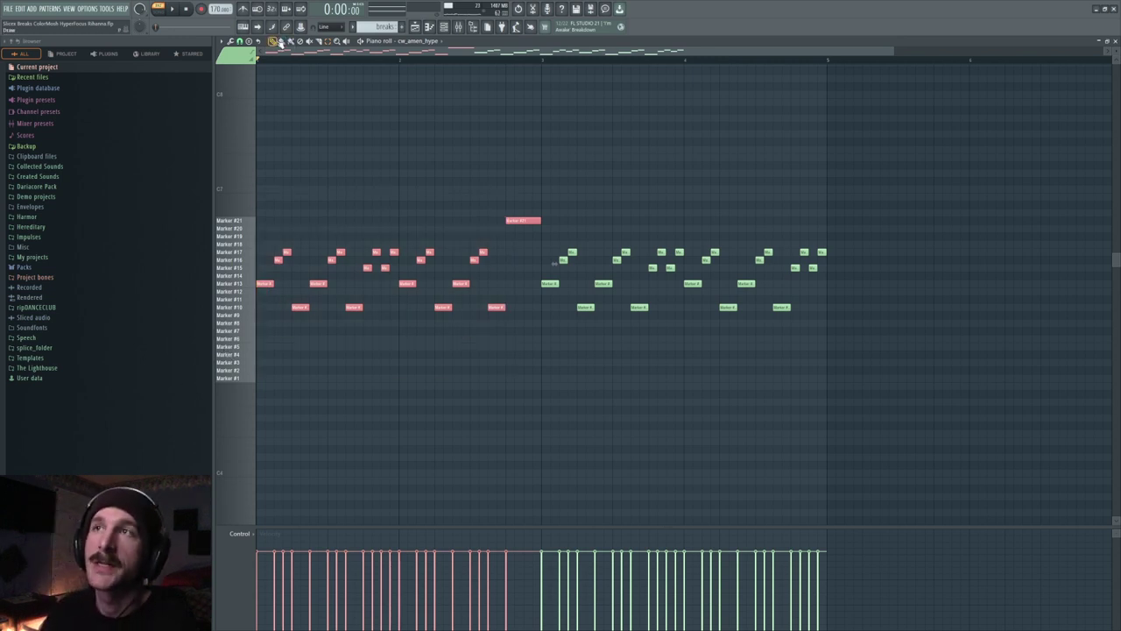
left_click_drag(311, 52, 508, 114)
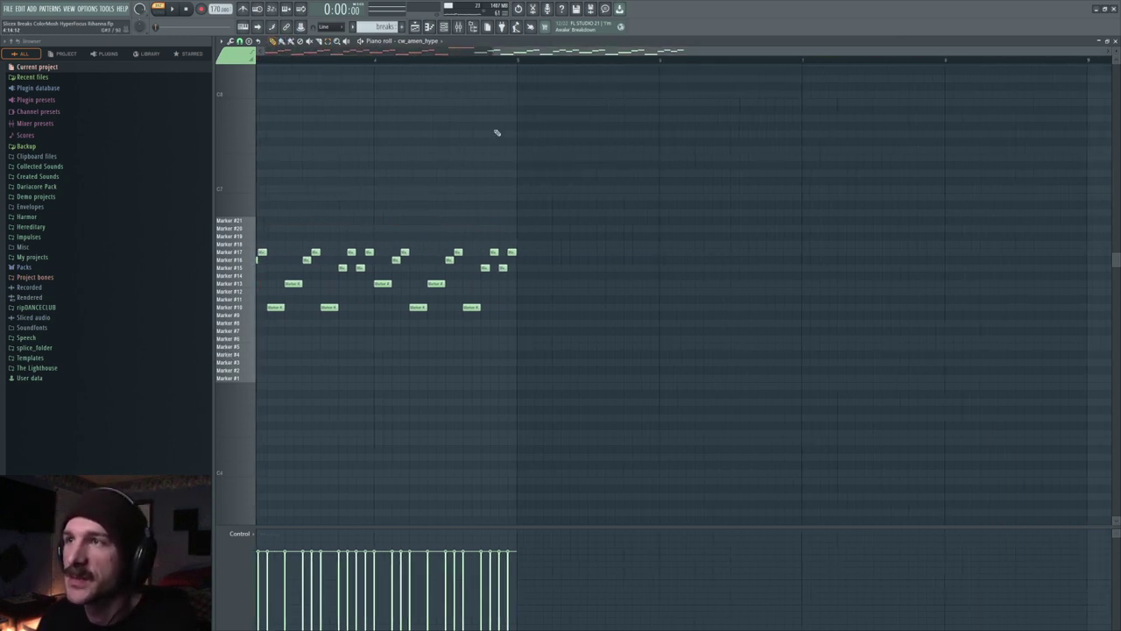
left_click_drag(570, 56, 538, 55)
left_click(328, 42)
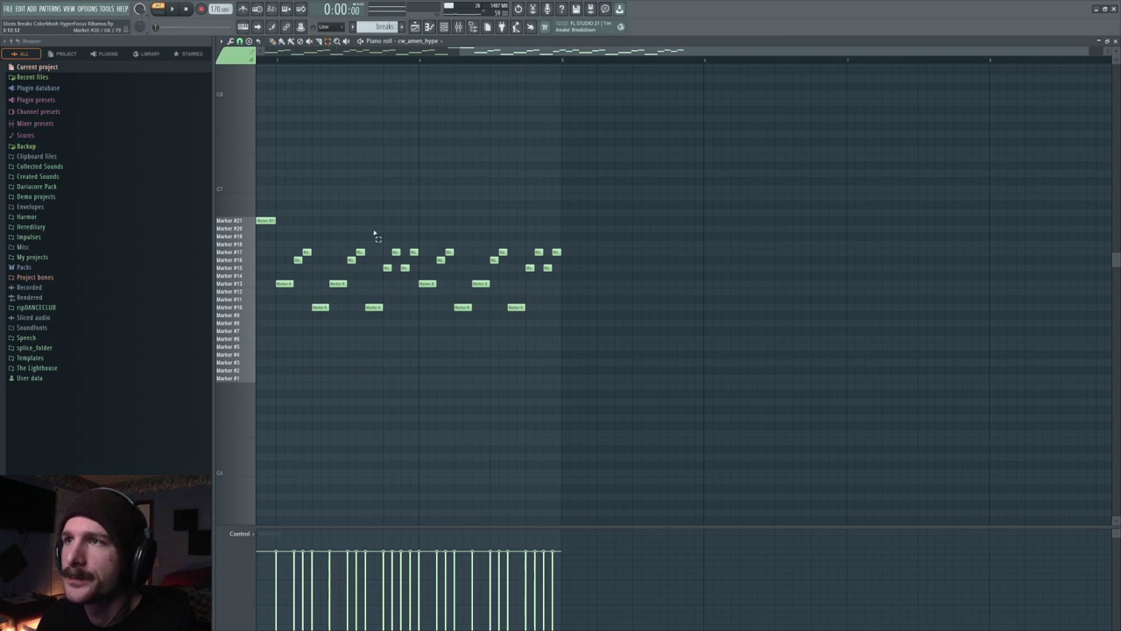
Play the breaks through to bar 3, audition its Marker #15 note and switch the piano roll to a finer snap
key("space")
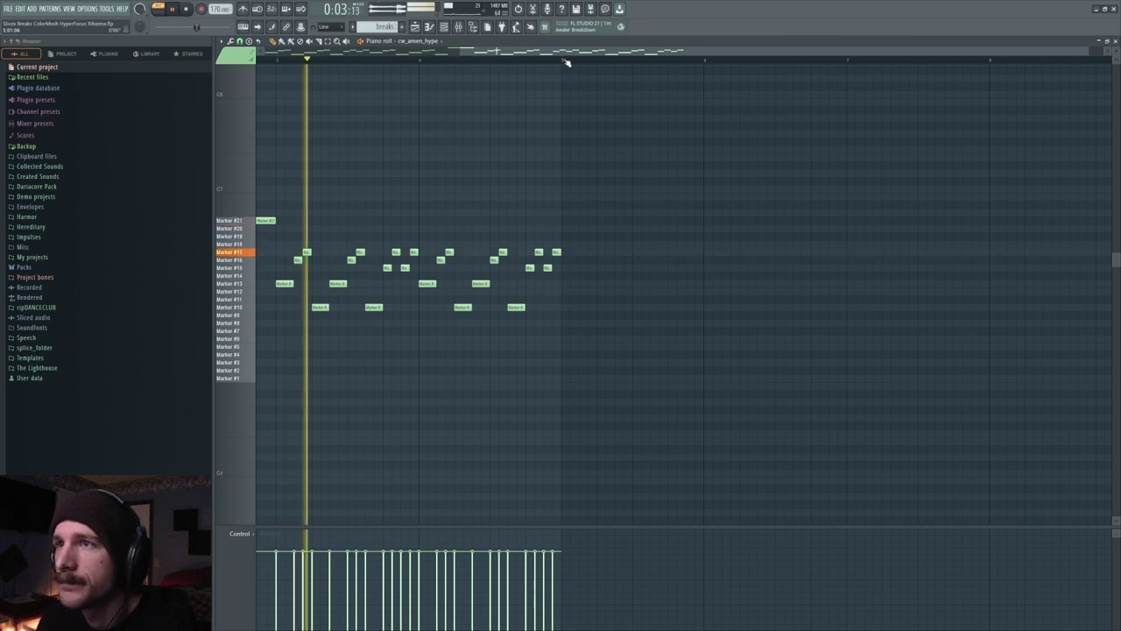
key("space")
left_click(386, 268)
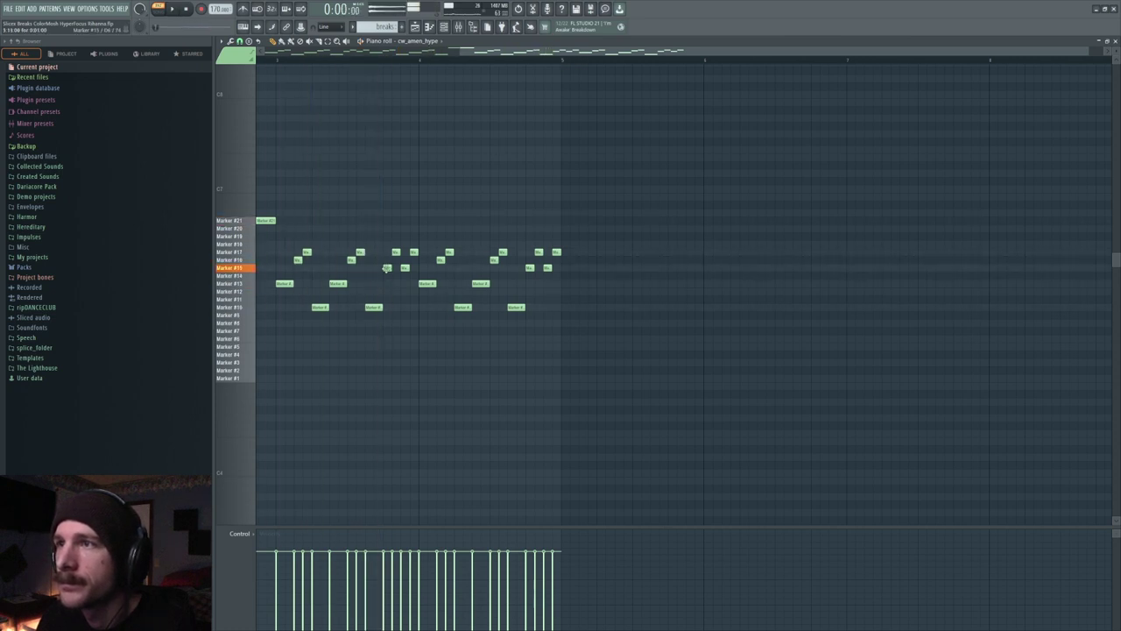
left_click(240, 41)
left_click(254, 115)
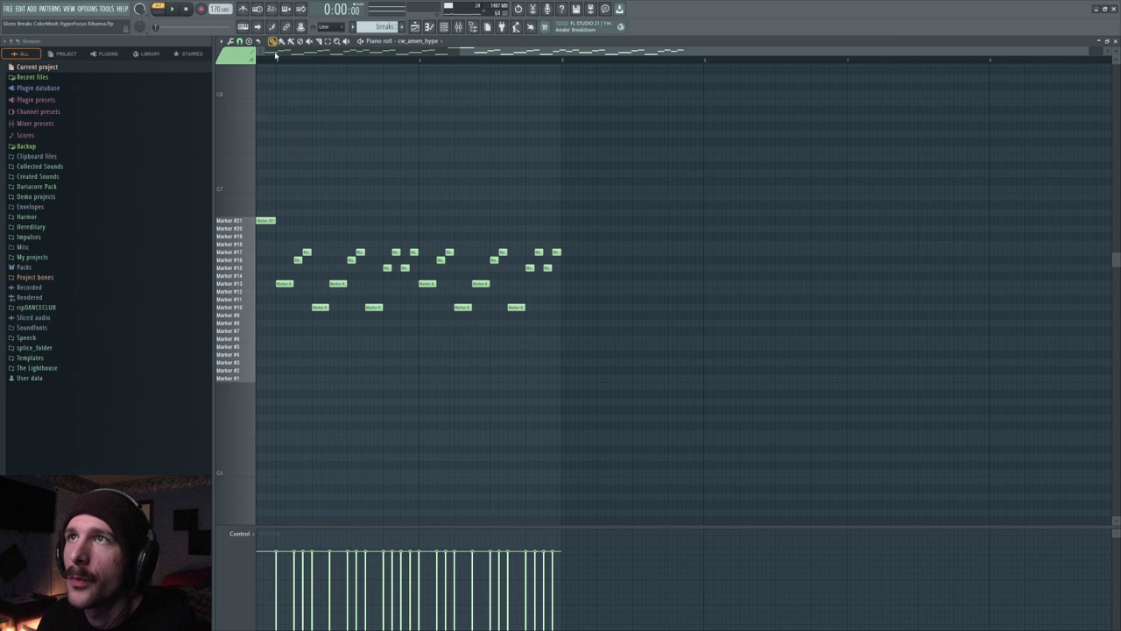
Replace steps 13 to 16 of bar 3 with four half-step Marker #15 notes and a two-step Marker #21 note
left_click(389, 268)
left_click(392, 268)
left_click(396, 267)
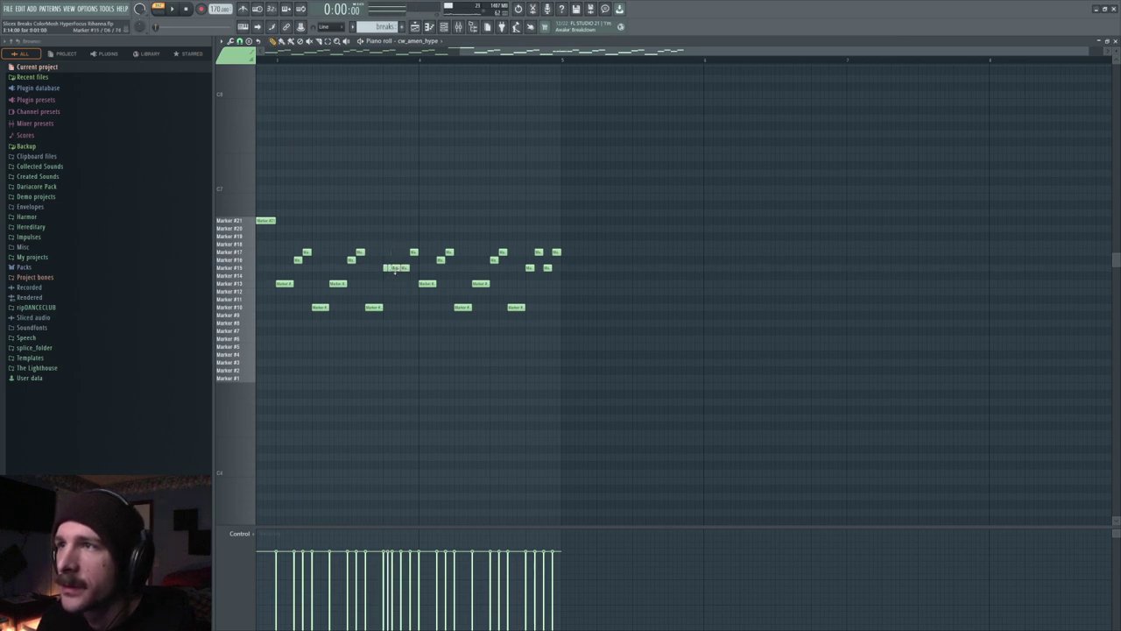
left_click(394, 267)
left_click(405, 268)
left_click_drag(403, 268, 398, 268)
left_click_drag(401, 238, 403, 220)
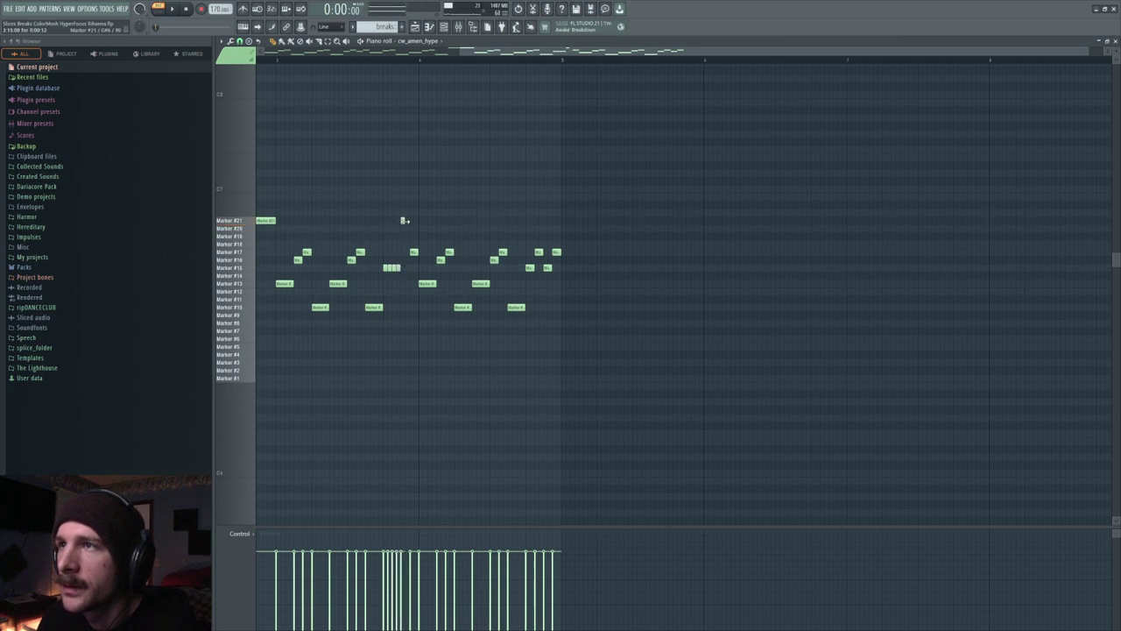
right_click(413, 252)
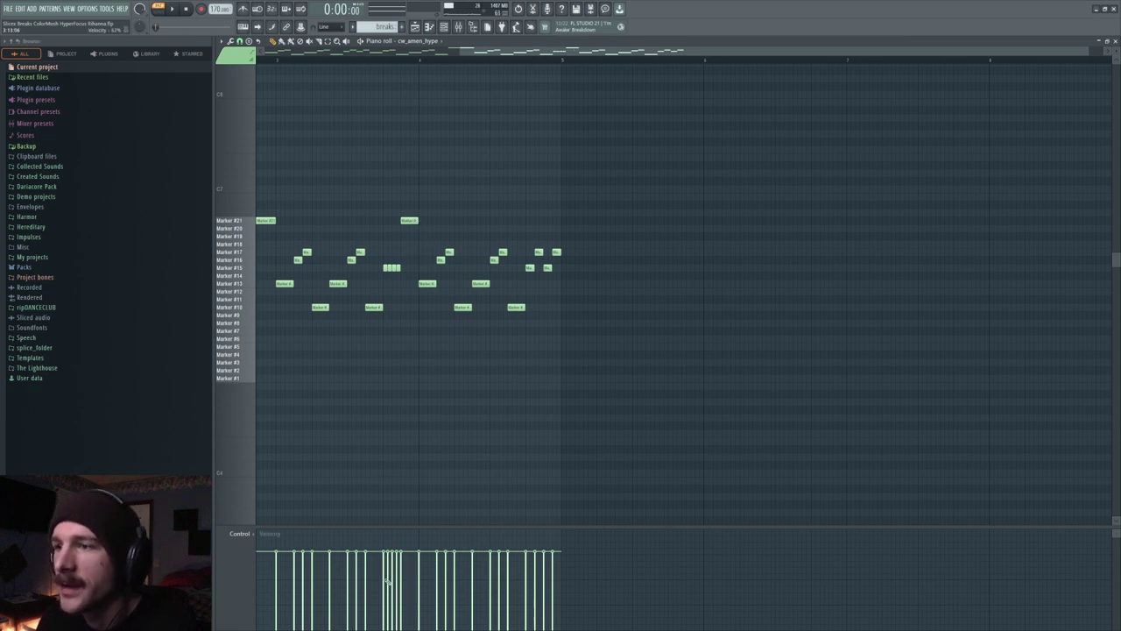
Show fine pitch for the notes, ramp the four Marker #15 notes up from a lowered pitch and play the breaks
left_click(226, 592)
left_click(296, 593)
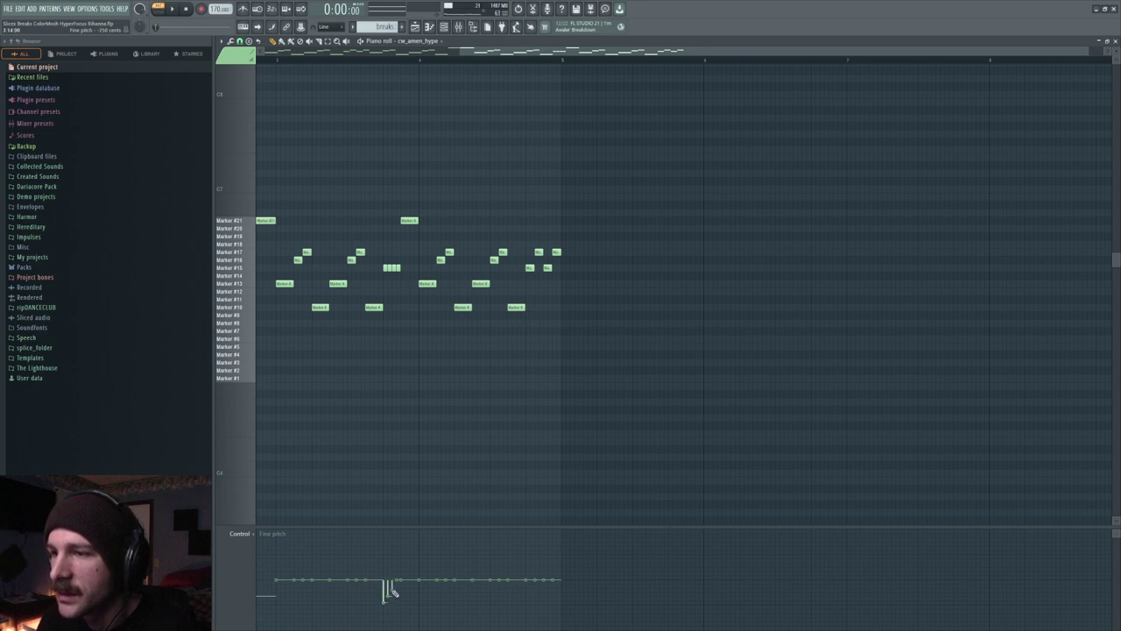
key("space")
scroll(478, 60, "down", 2)
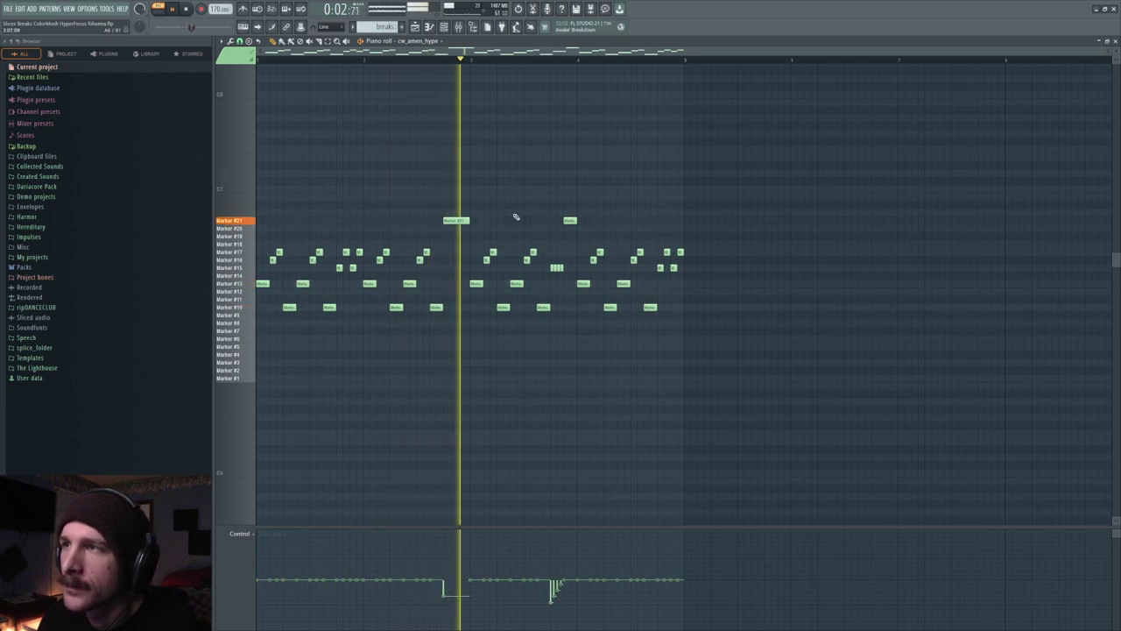
key("space")
Redraw the four Marker #15 notes' fine pitch as a ramp rising above normal pitch and play from step 13 of bar 3
scroll(568, 57, "up", 2)
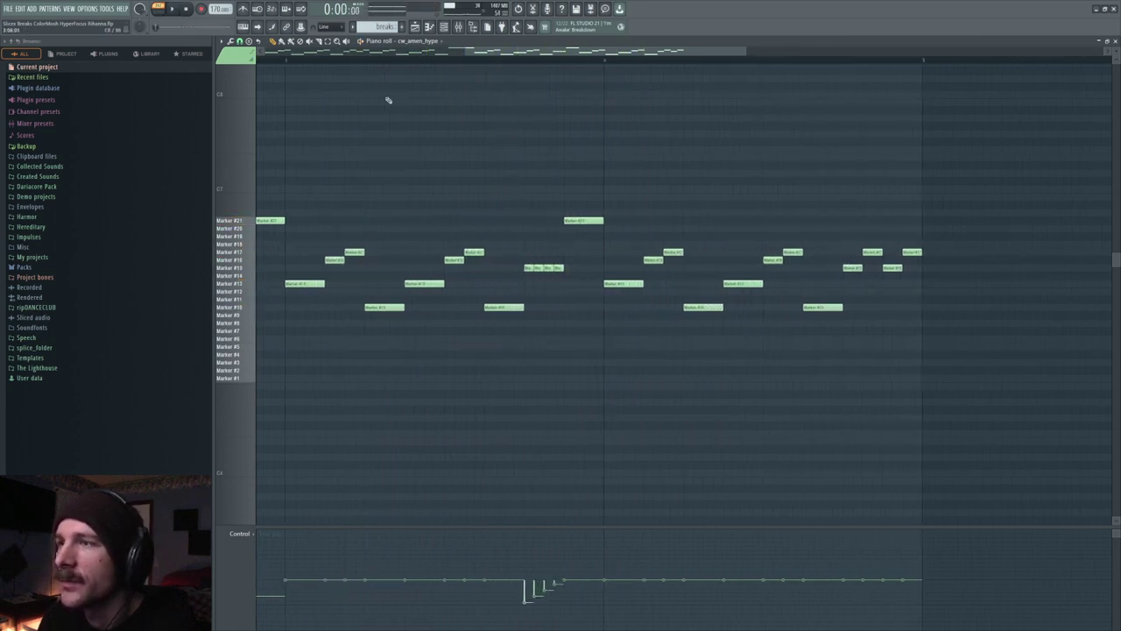
left_click_drag(527, 581, 554, 555)
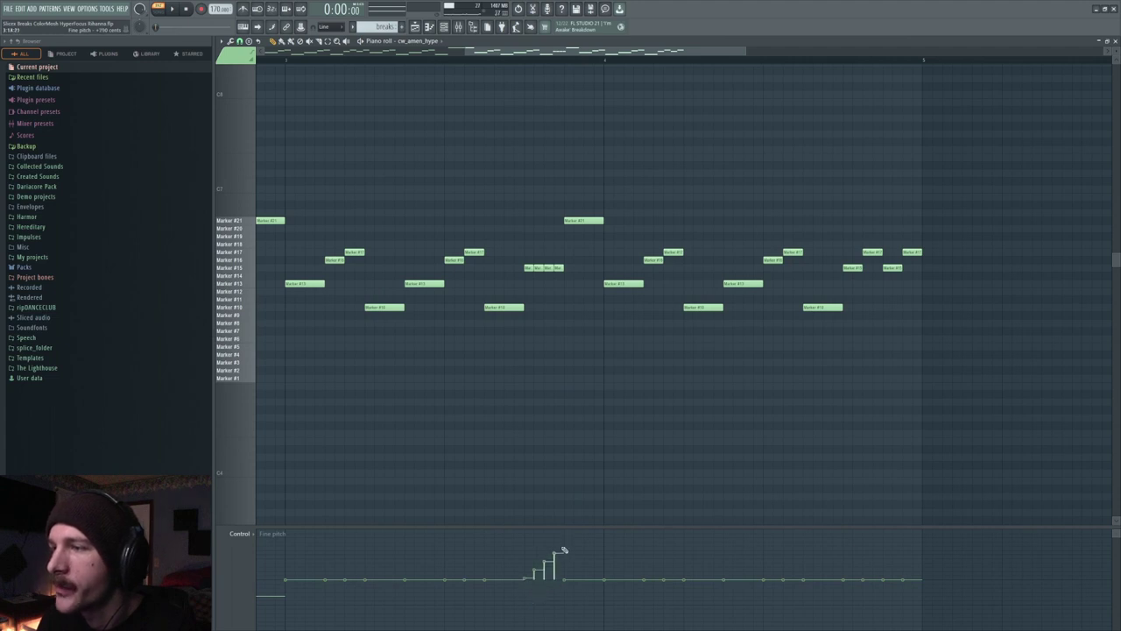
left_click(527, 64)
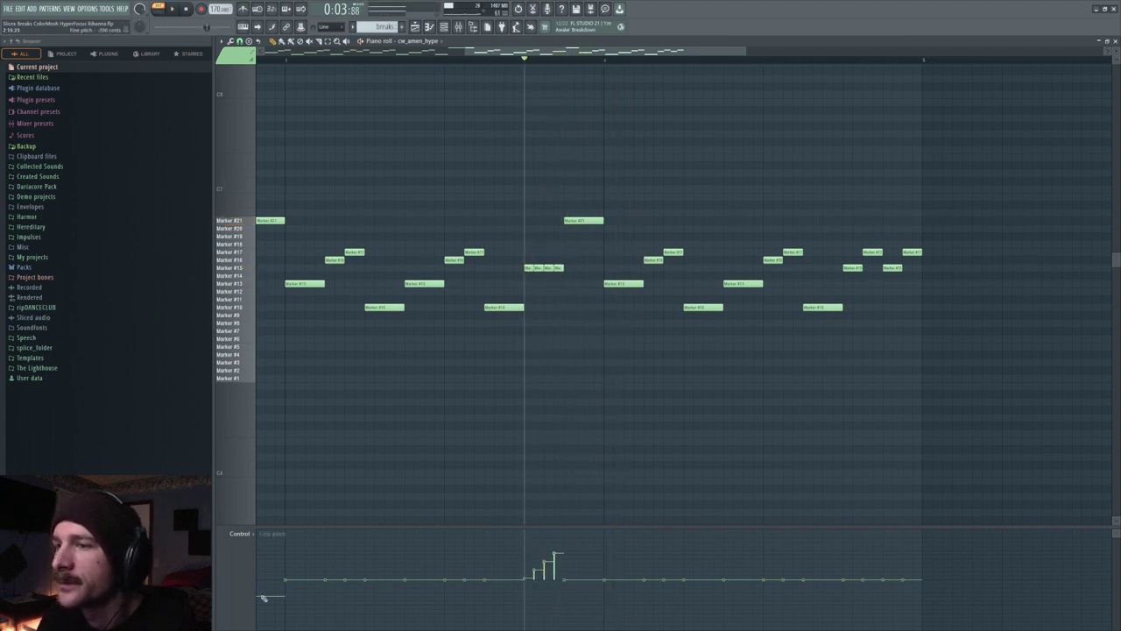
Replace the Marker #15 roll in bar 3 with four half-step Marker #6 notes and play from the start of bar 3
right_click(559, 268)
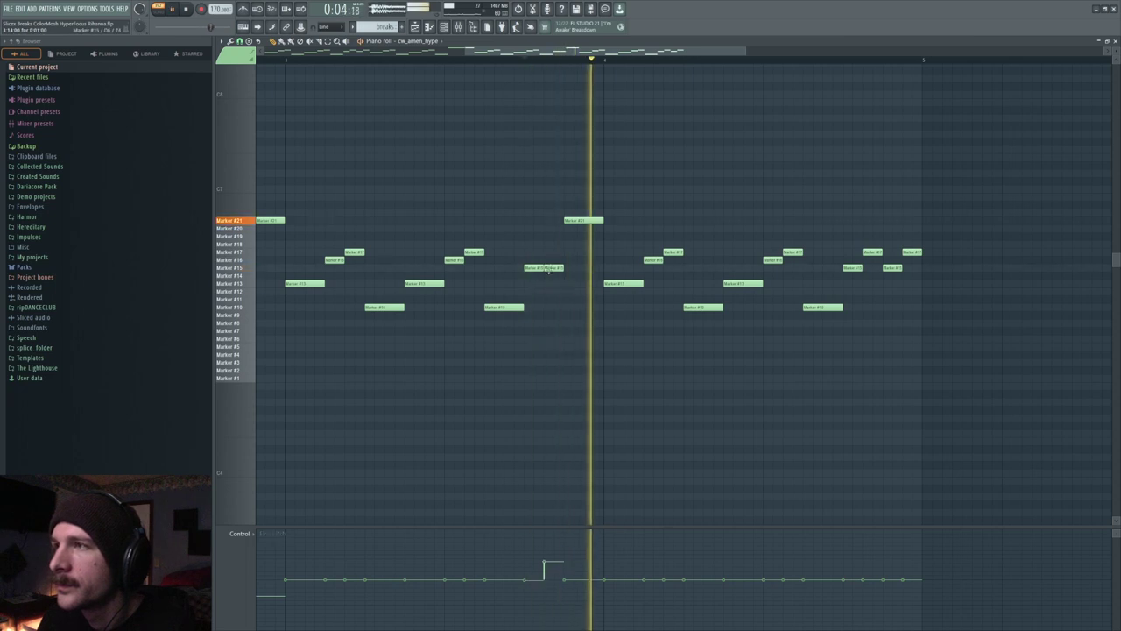
mouse_move(553, 270)
left_mouse_down()
mouse_move(559, 333)
mouse_move(544, 349)
mouse_move(554, 334)
mouse_move(529, 336)
mouse_move(556, 334)
left_mouse_up()
key("space")
left_click(285, 60)
key("space")
key("space")
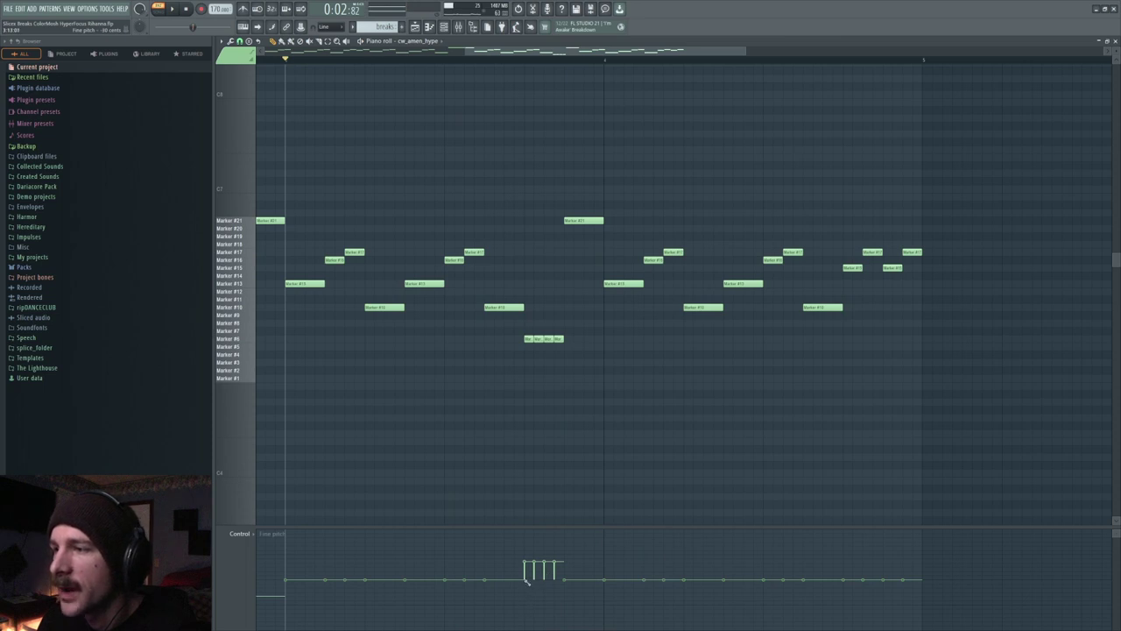
Try a rising fine-pitch ramp, undo it, draw a rising velocity ramp over bar 3's four Marker #6 notes and play the bar
left_click_drag(526, 581, 565, 562)
key("ctrl+z")
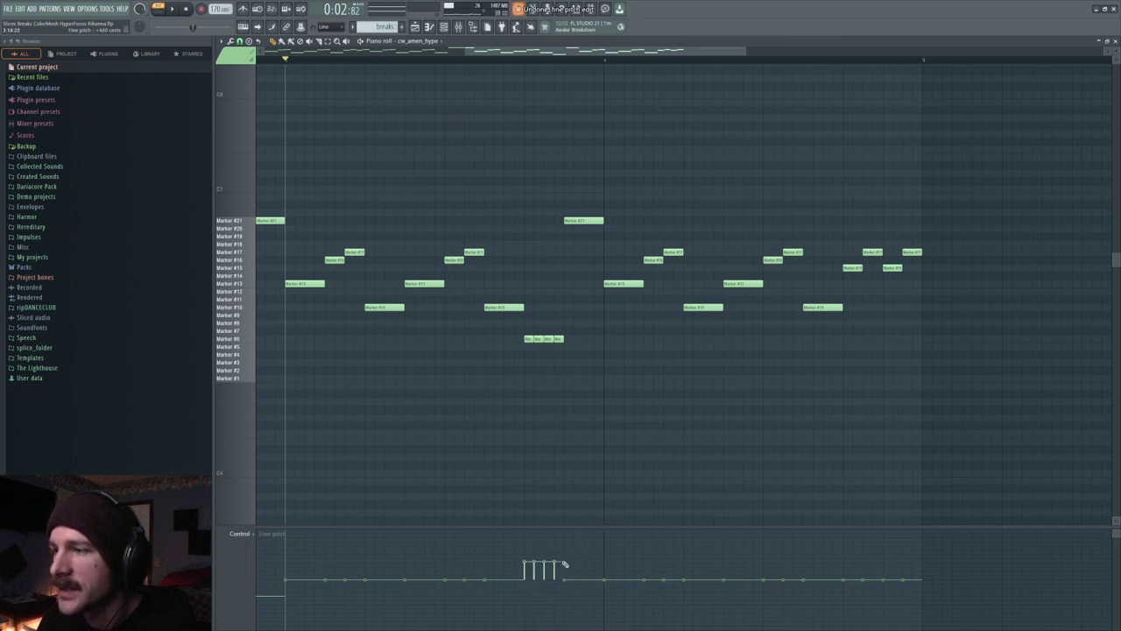
left_click(243, 576)
left_click(259, 584)
left_click_drag(523, 597, 550, 567)
key("space")
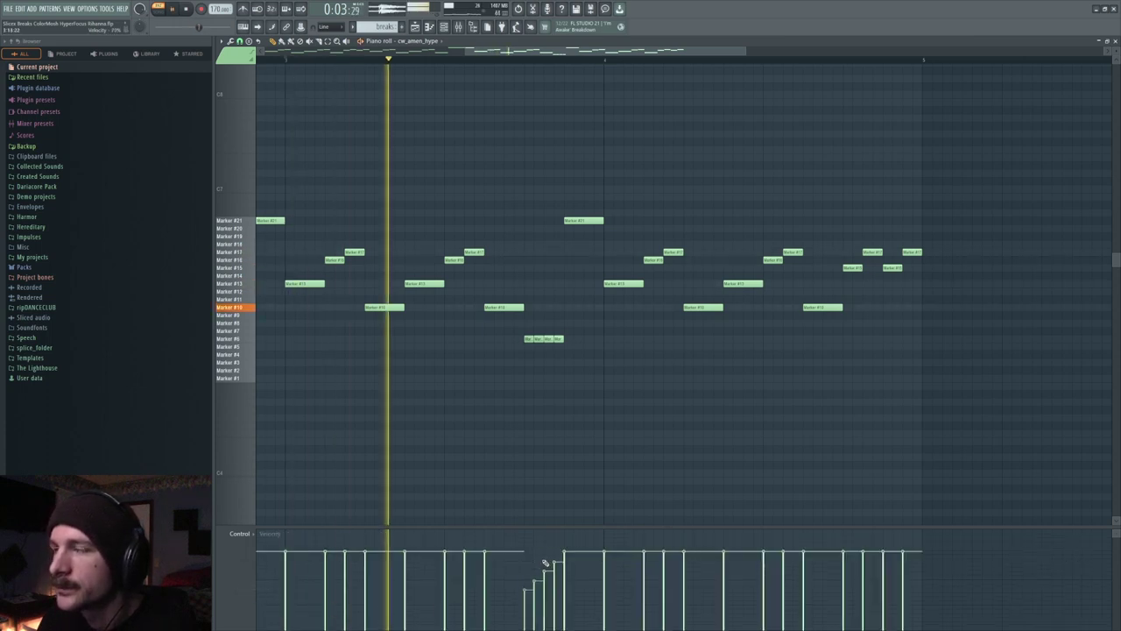
key("space")
Replace bar 3's Marker #6 roll and final Marker #21 note with bar 1's last four Marker #15 and #17 notes, and play
scroll(545, 57, "down", 5)
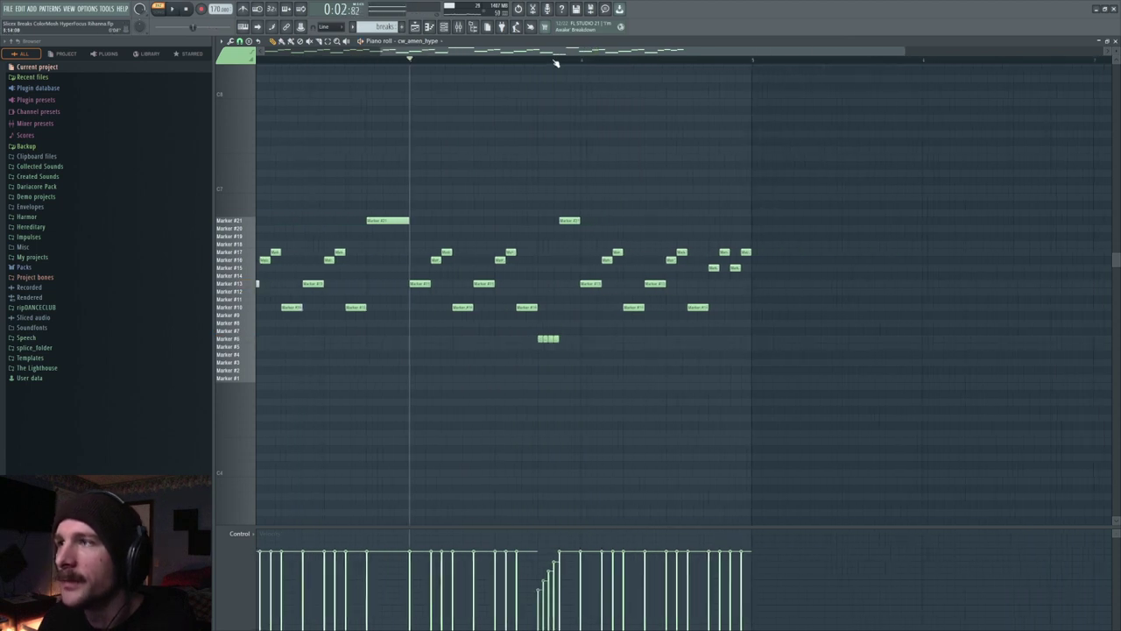
right_click(561, 339)
left_click_drag(340, 234, 337, 276)
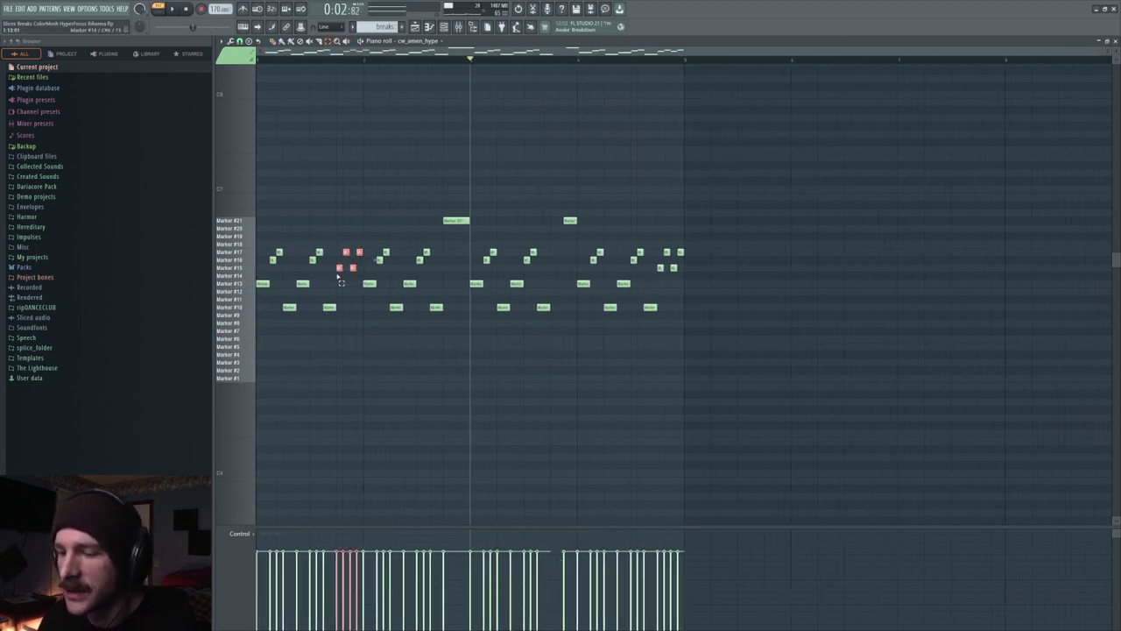
right_click(571, 220)
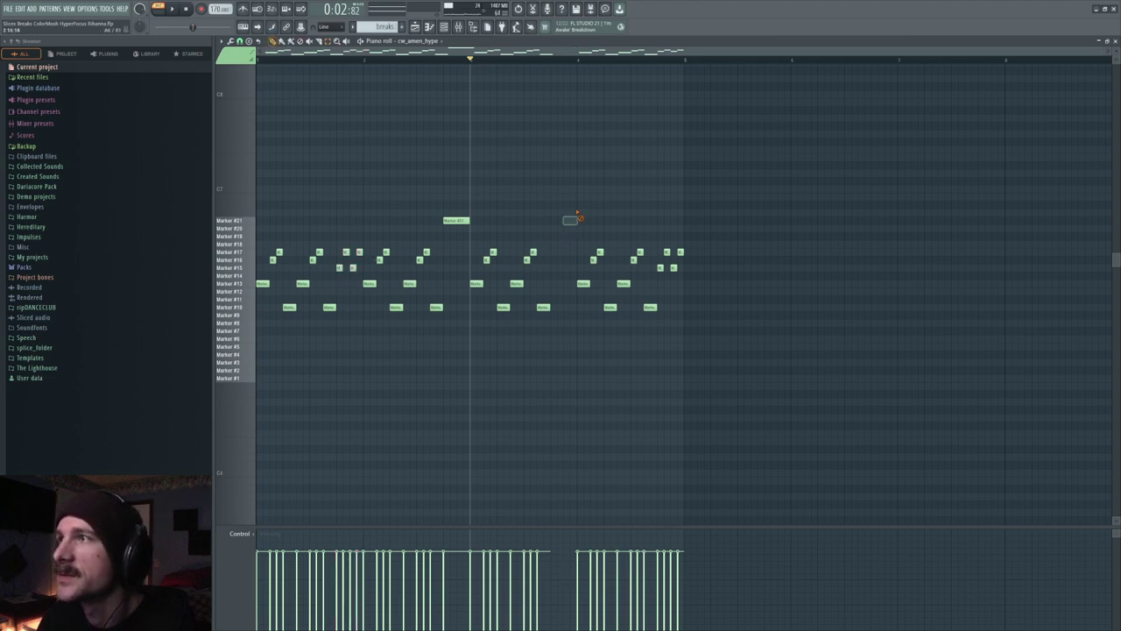
scroll(614, 65, "up", 5)
key("ctrl+v")
key("space")
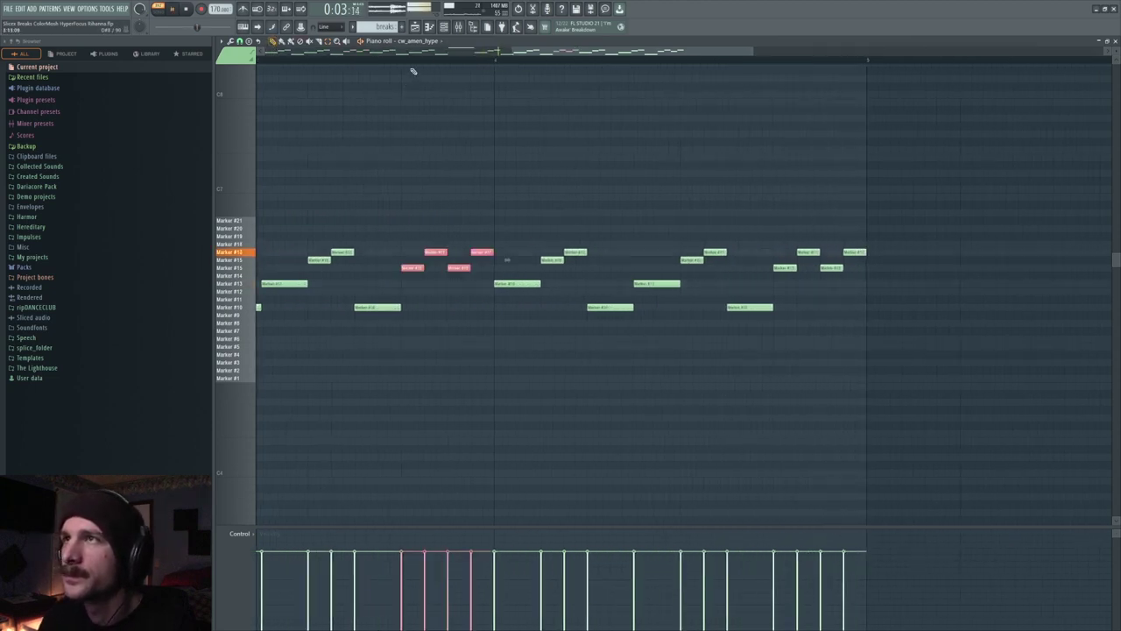
Move the last Marker #17 note of bar 3 down to Marker #3 and play from the start of the bar
scroll(425, 83, "down", 2)
key("ctrl+d")
key("space")
left_click(410, 173)
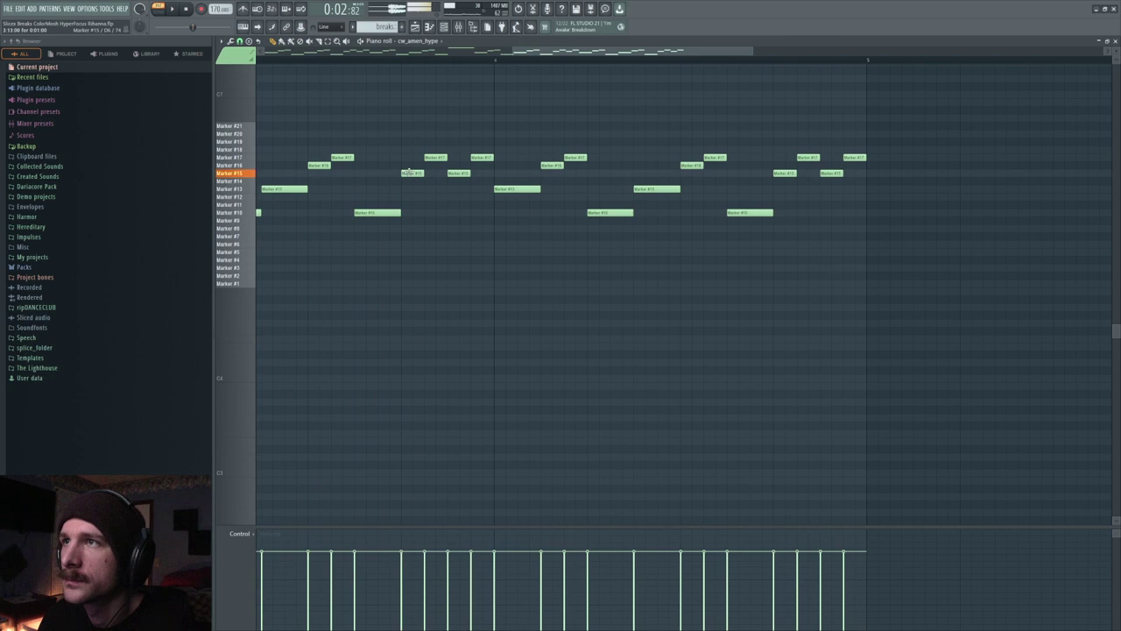
left_click(453, 173)
left_click_drag(482, 158, 482, 271)
key("space")
scroll(487, 67, "down", 3)
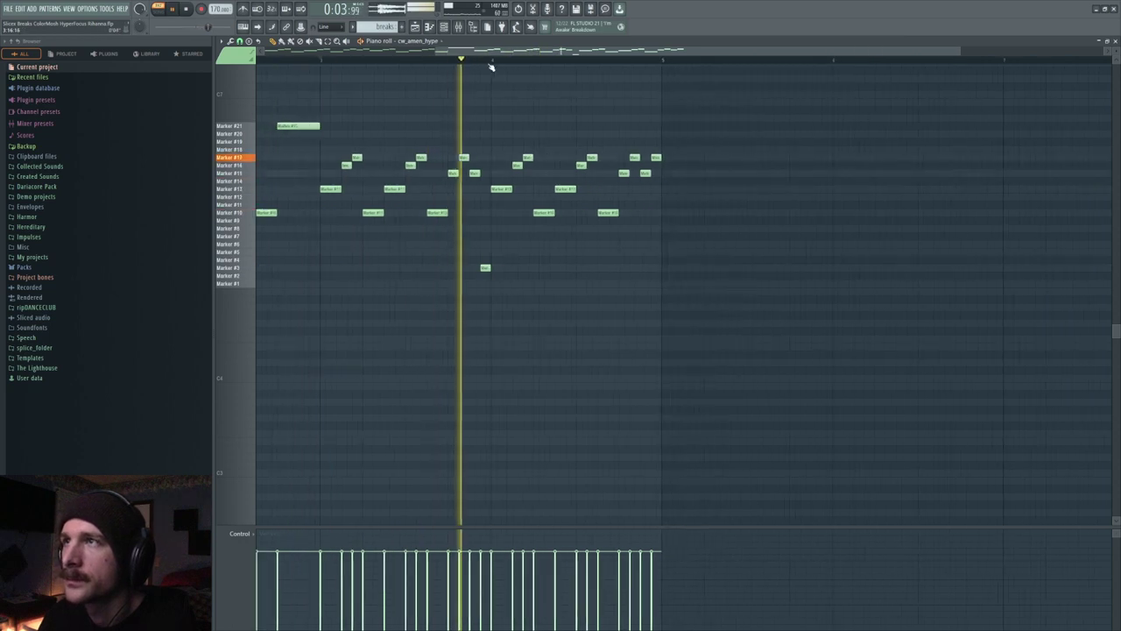
scroll(490, 100, "down", 2)
scroll(508, 60, "down", 2)
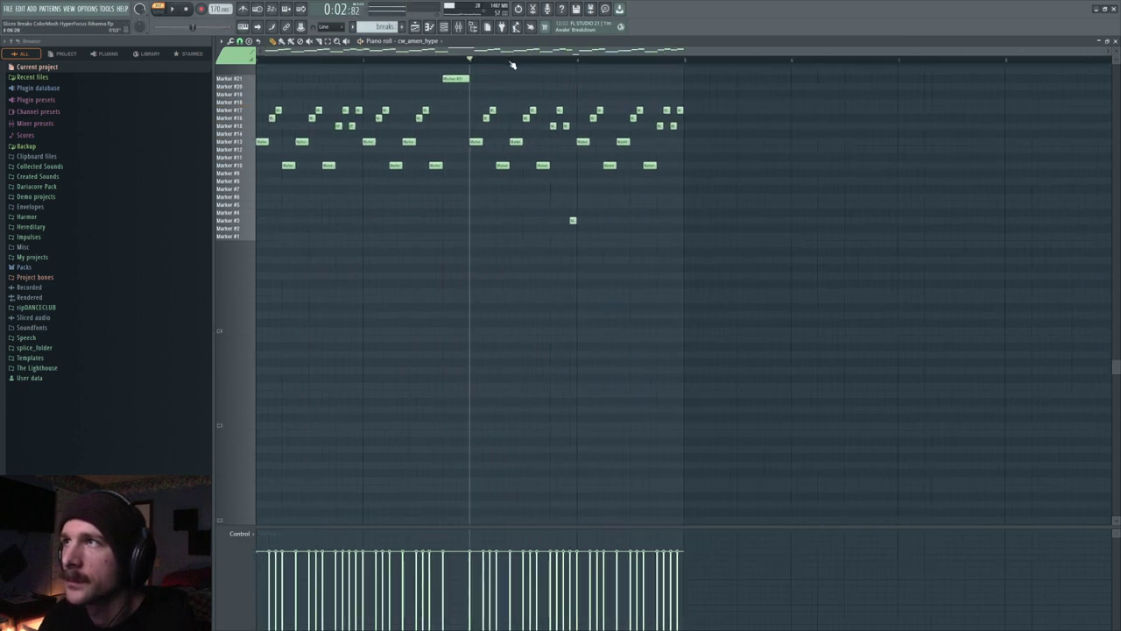
Add a Marker #21 note at step 13 and a Marker #19 note at step 15 of bar 4
scroll(654, 83, "up", 2)
left_click(656, 124)
left_click(672, 141)
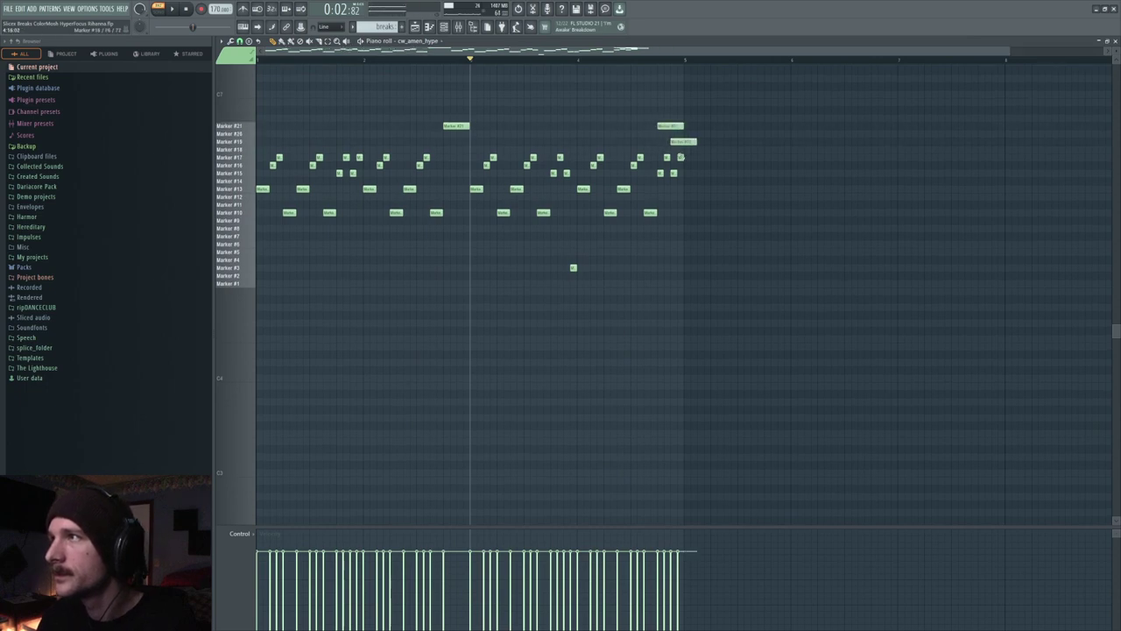
double_click(680, 142)
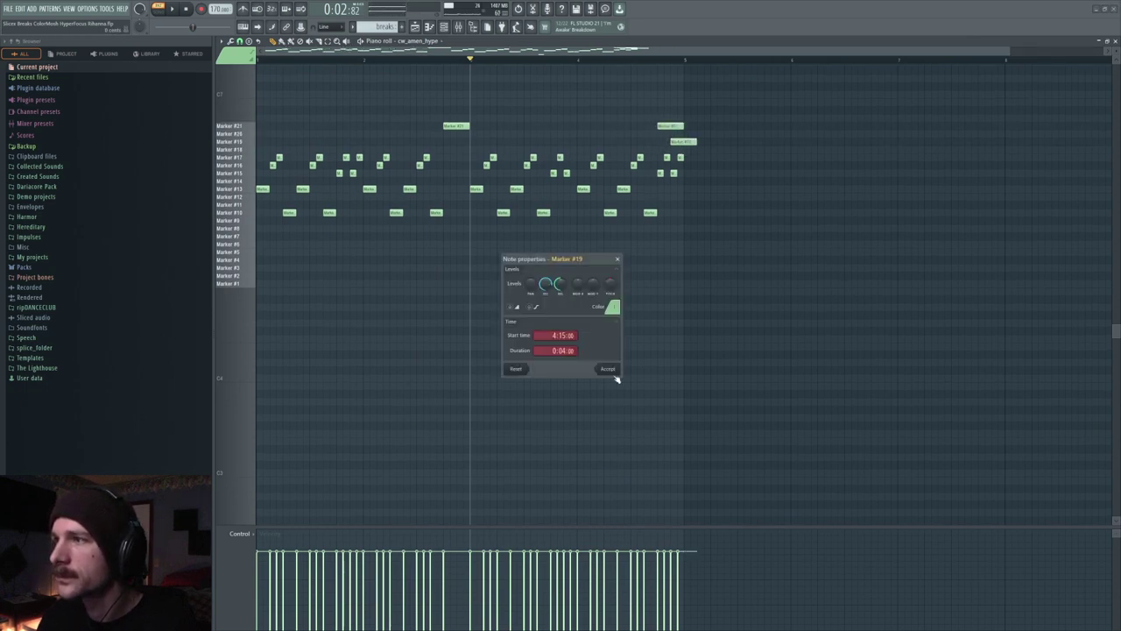
left_click(608, 369)
Delete bar 4's last four Marker #15 and #17 notes and shorten the new Marker #21 and #19 notes to two steps each
right_click(681, 158)
right_click(674, 174)
right_click(666, 158)
right_click(661, 174)
key("space")
left_click(690, 141)
right_click(704, 142)
left_click_drag(696, 142, 668, 126)
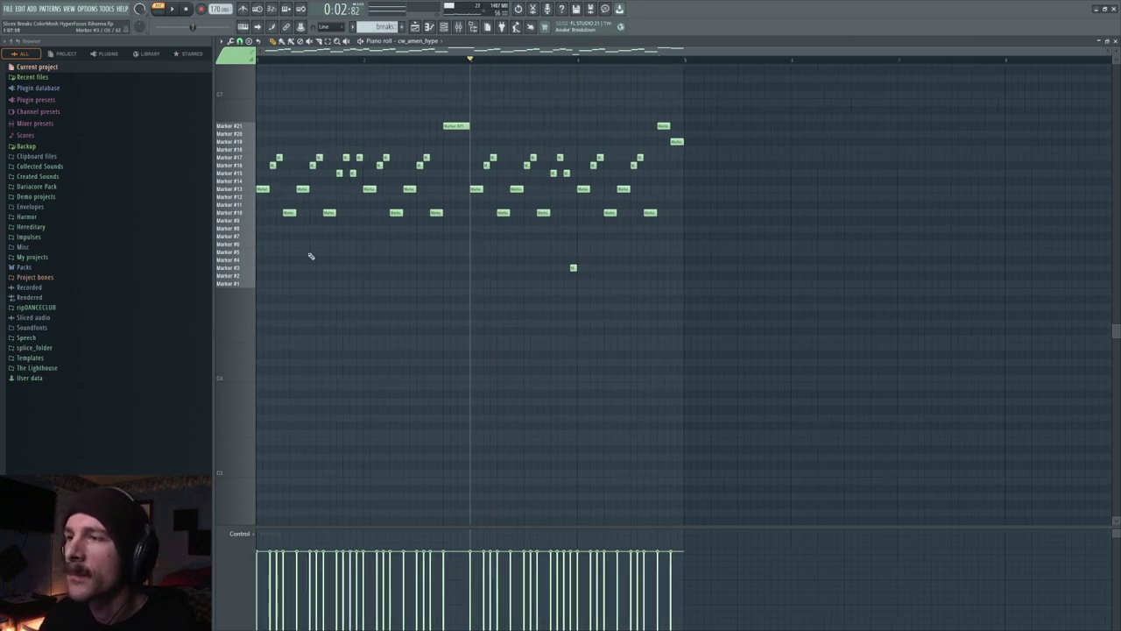
Play the breaks clip in the playlist arrangement, once with Track 8's snares unmuted and once with the track muted
left_click(419, 26)
left_click(420, 58)
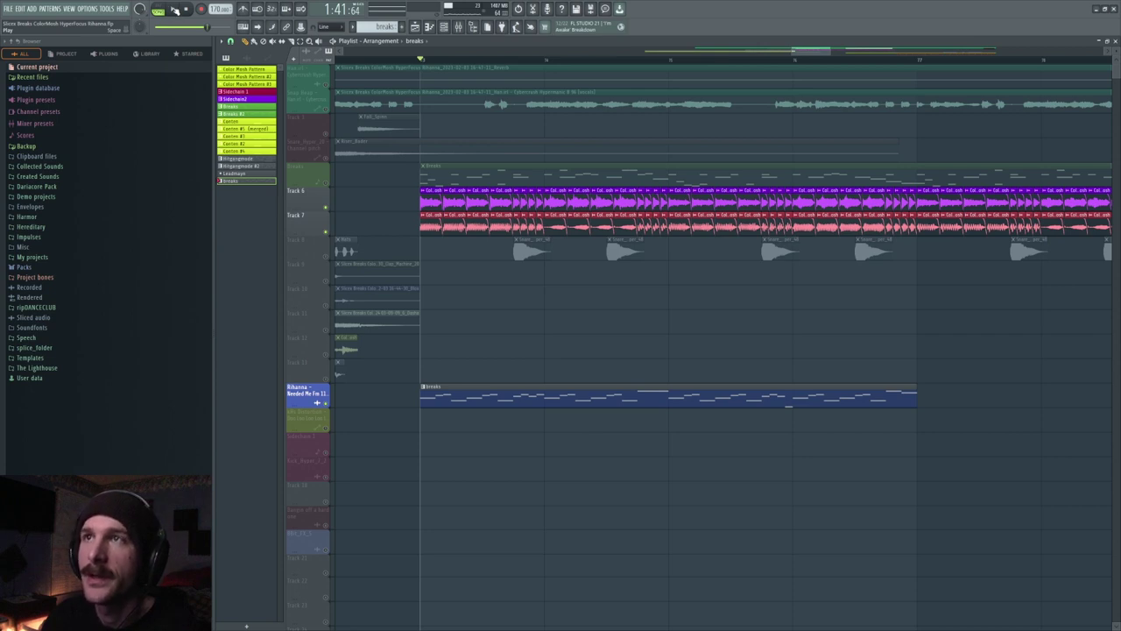
left_click(332, 256)
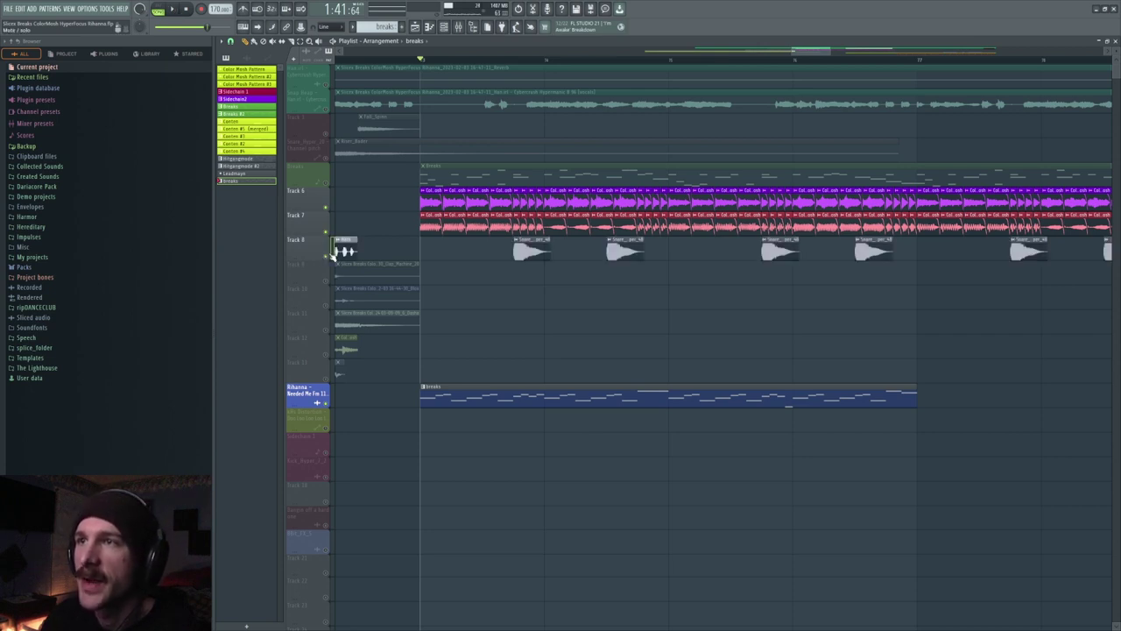
left_click(173, 11)
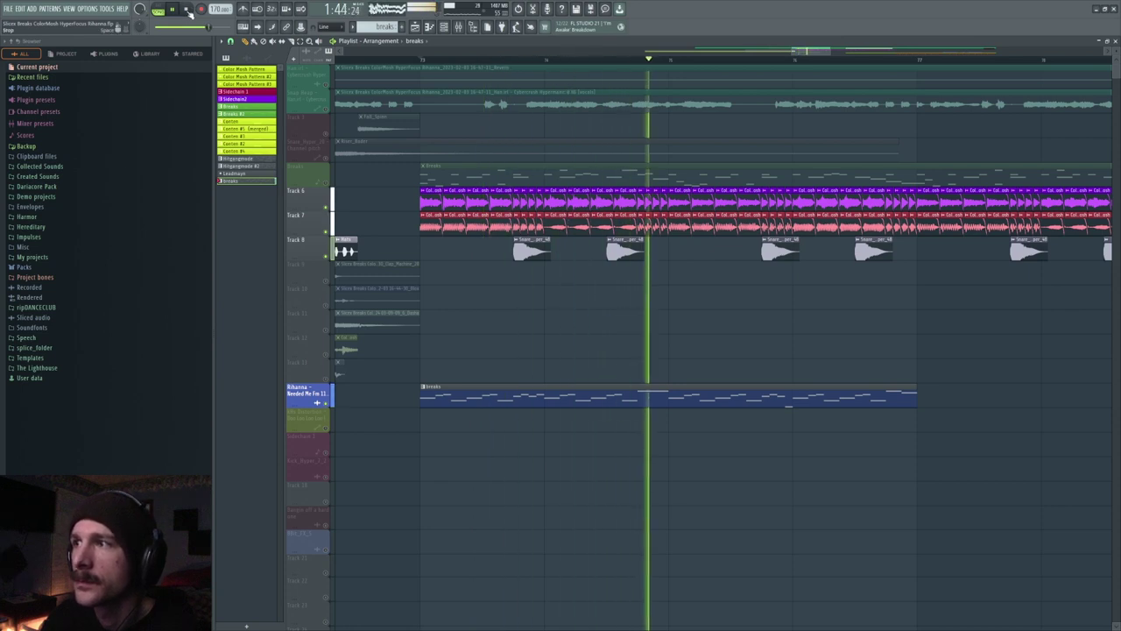
key("space")
left_click(326, 256)
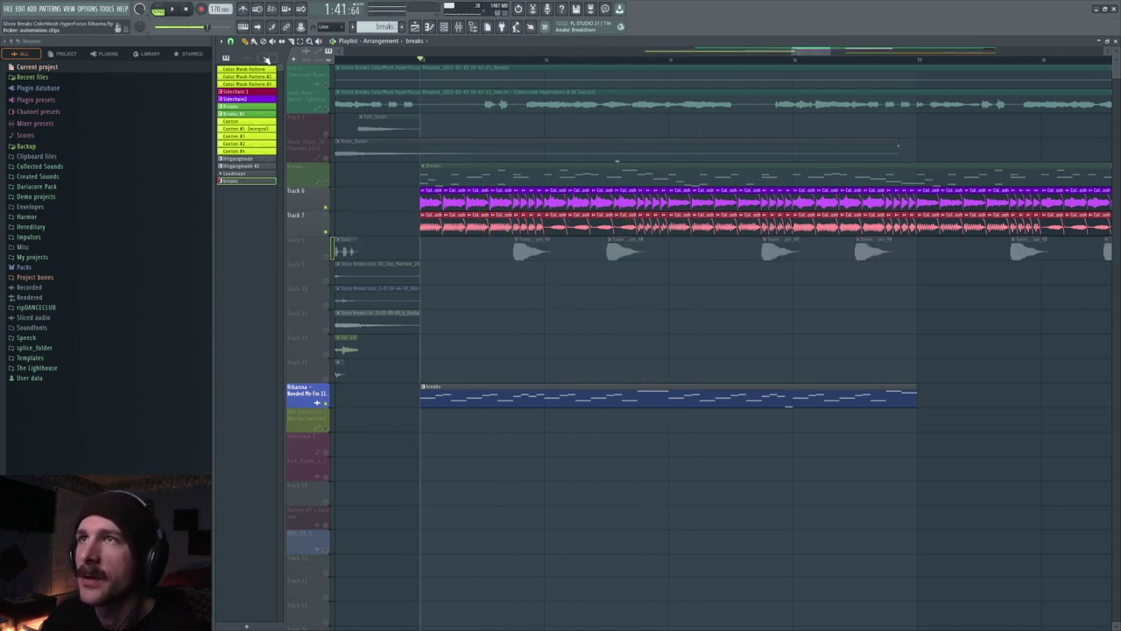
left_click(172, 10)
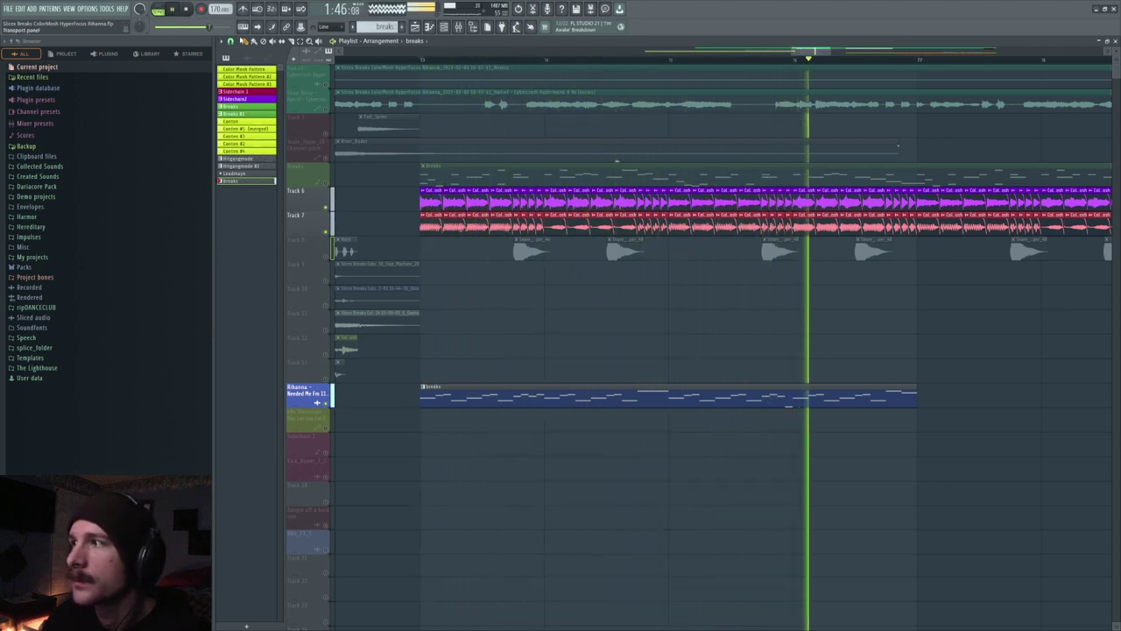
left_click(185, 11)
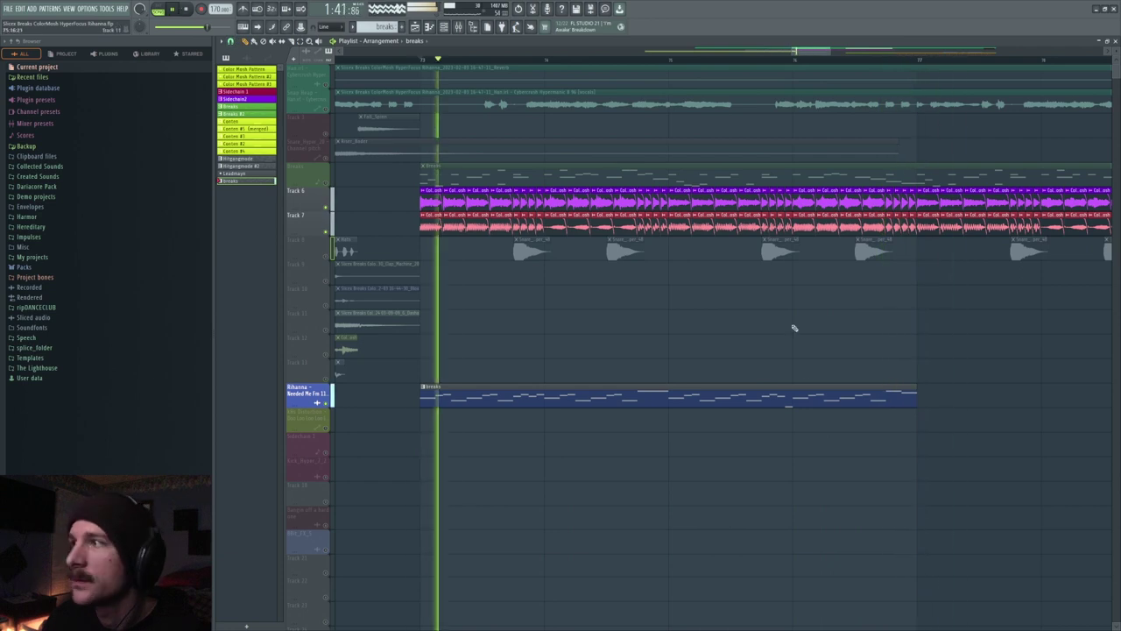
Open the breaks clip's notes and replace the last two notes of bar 4 with four one-step Marker #19 notes
double_click(806, 396)
scroll(740, 58, "up", 5)
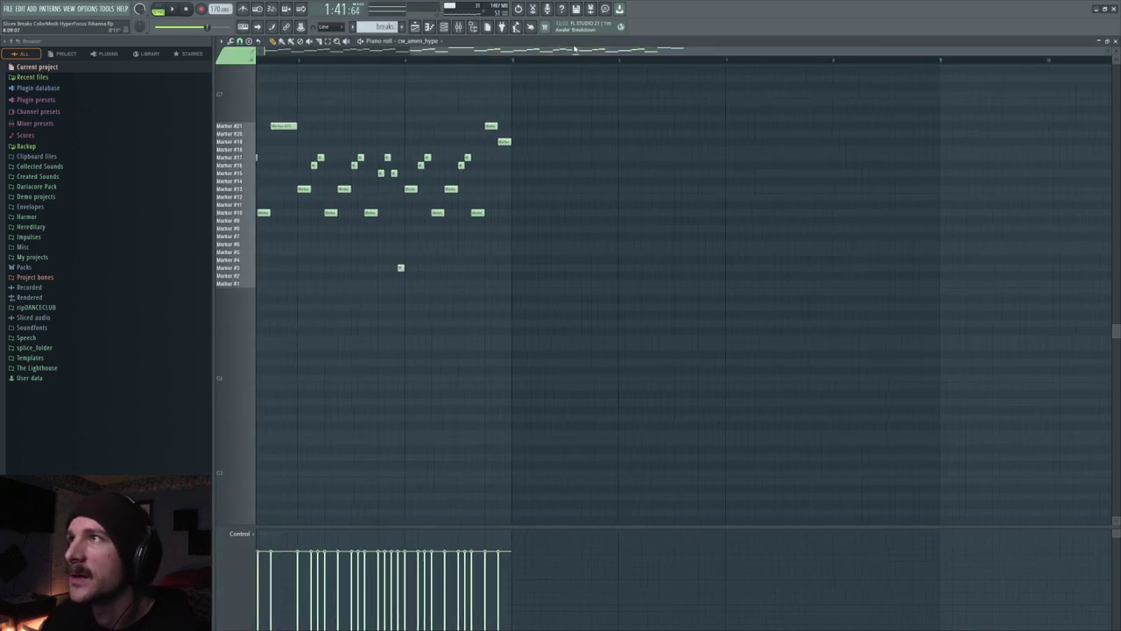
left_click_drag(624, 123, 625, 139)
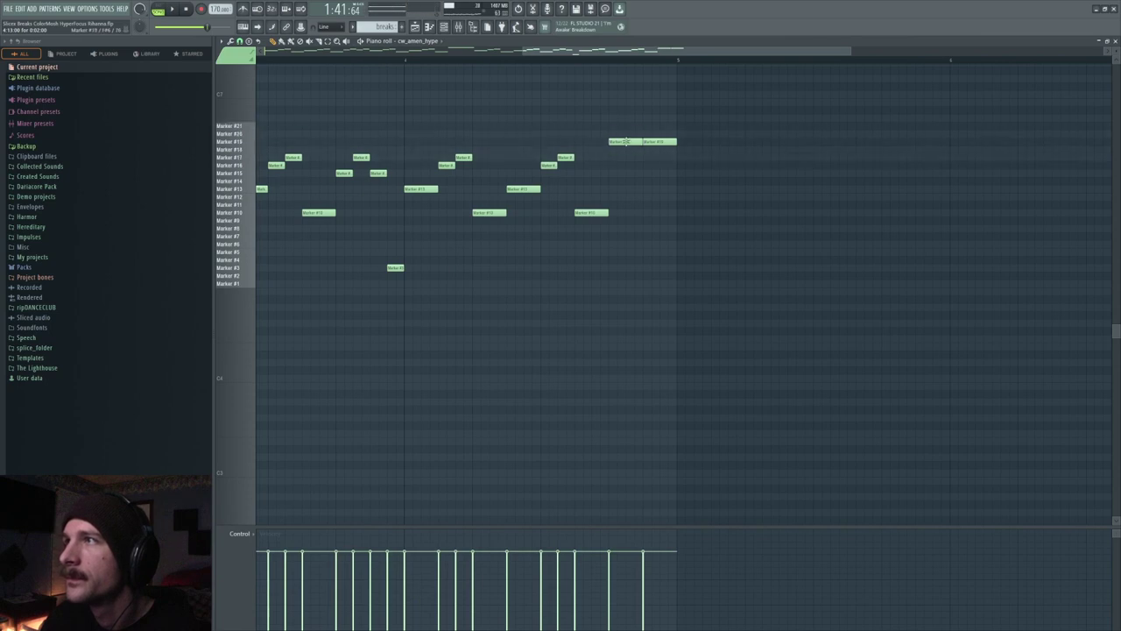
double_click(624, 141)
left_click(607, 369)
left_click_drag(640, 141, 618, 141)
left_click(628, 142)
right_click(646, 142)
left_click(646, 143)
left_click(663, 143)
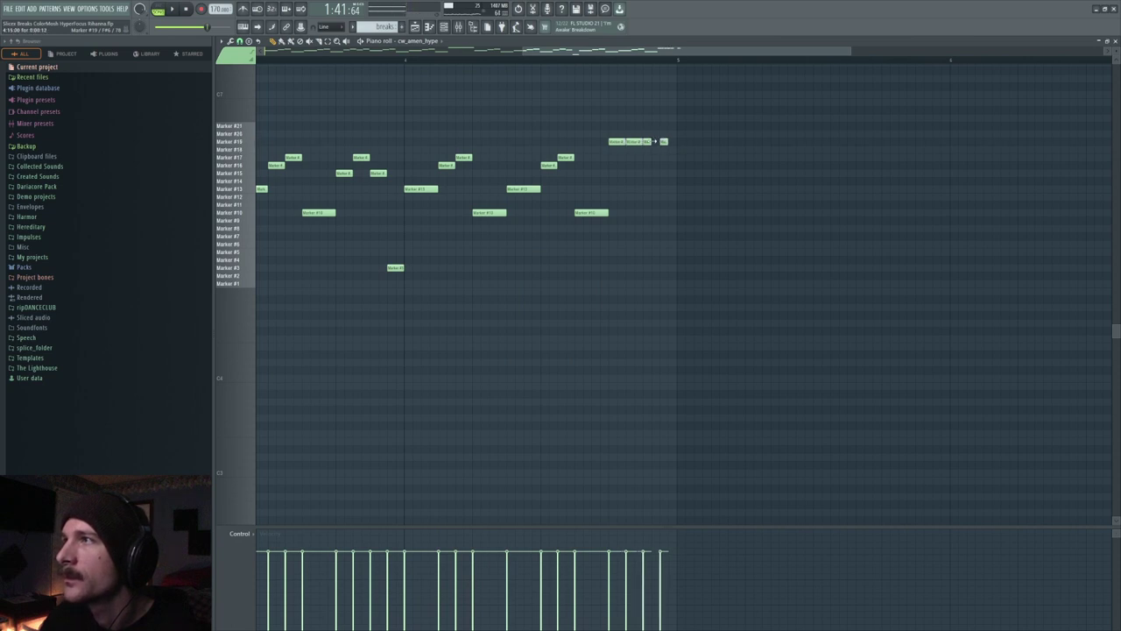
scroll(515, 62, "down", 4)
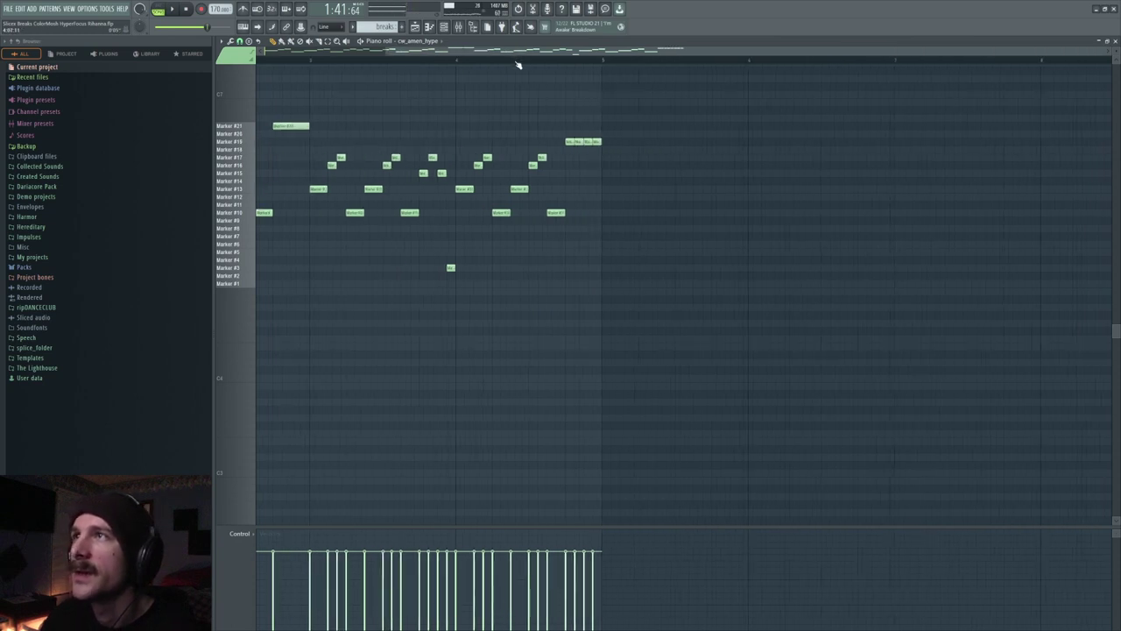
Show fine pitch for the notes and draw a ramp rising from about normal pitch across bar 4's four Marker #19 notes
left_click(232, 567)
left_click(252, 619)
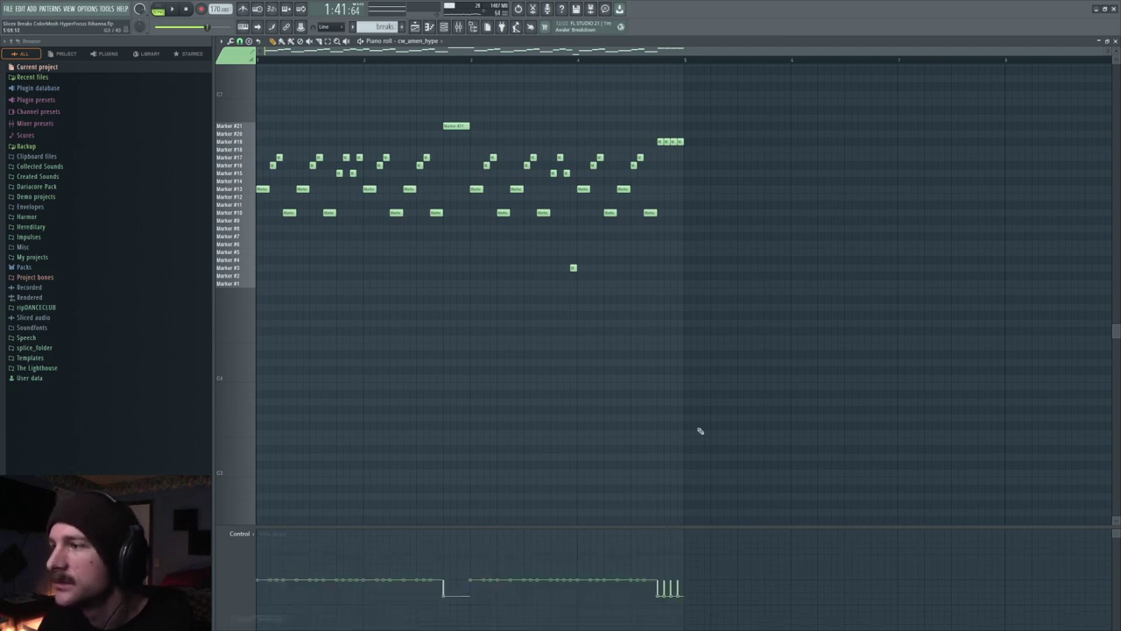
left_click_drag(659, 584, 694, 566)
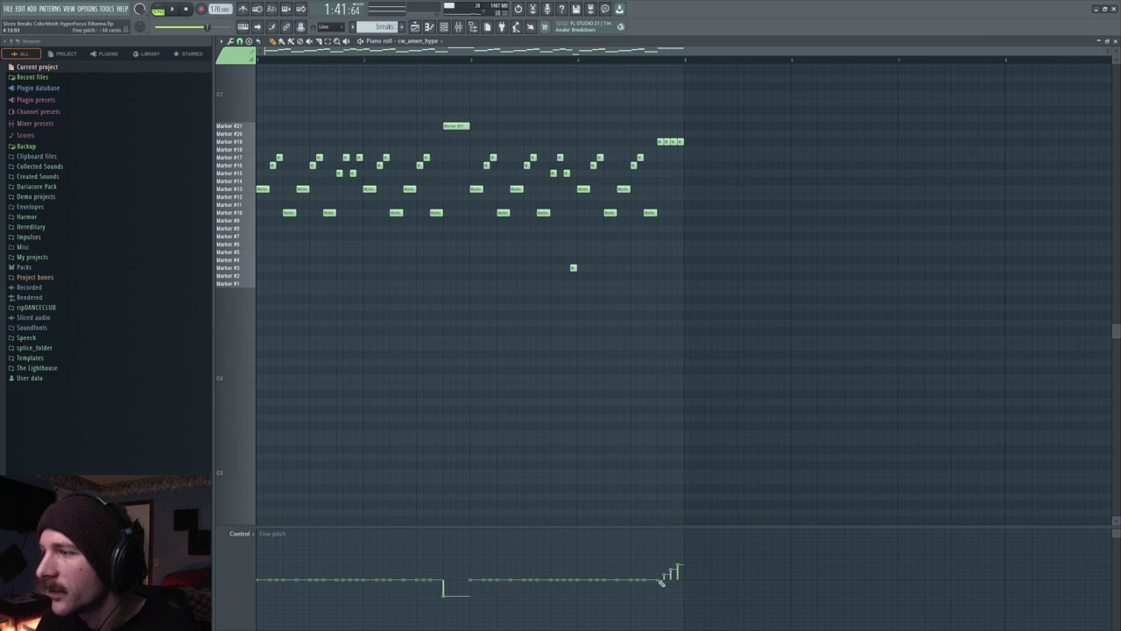
right_click(228, 573)
left_click(400, 166)
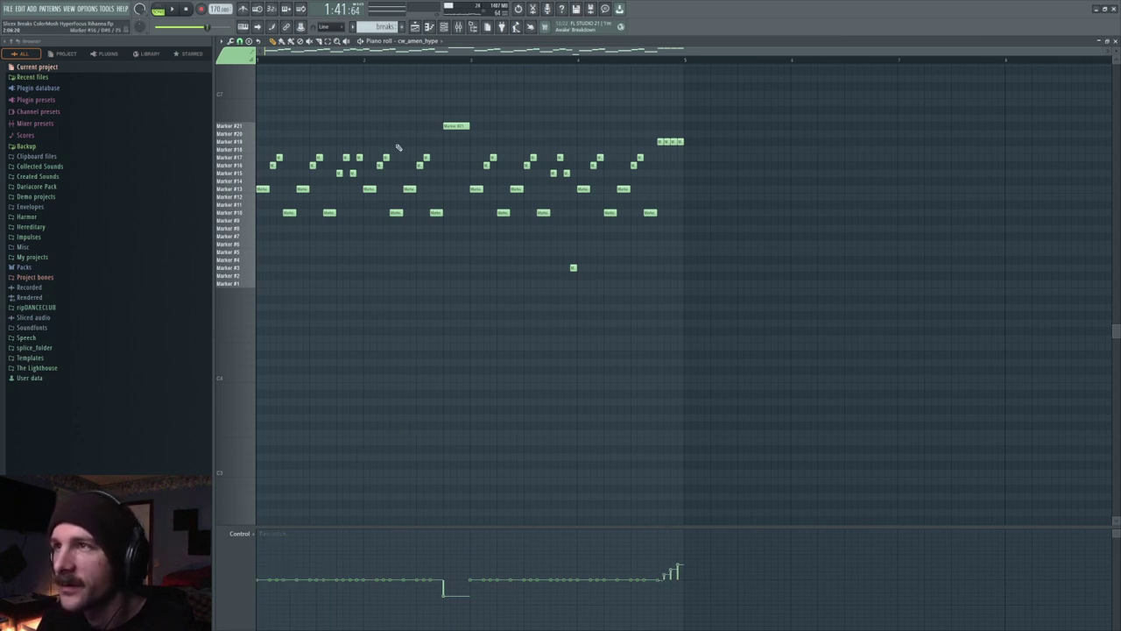
Duplicate all notes into bars 5 to 8 and raise the copies' fine pitch to the ramp's top, keeping the long Marker #21 note at normal pitch
key("ctrl+a")
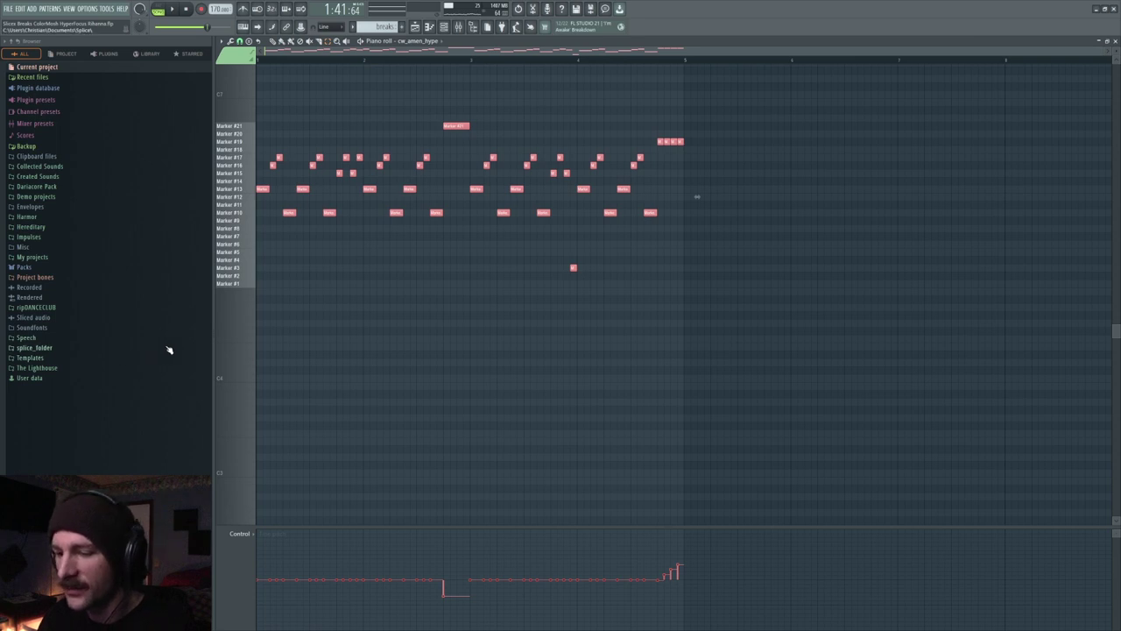
left_click_drag(456, 50, 537, 85)
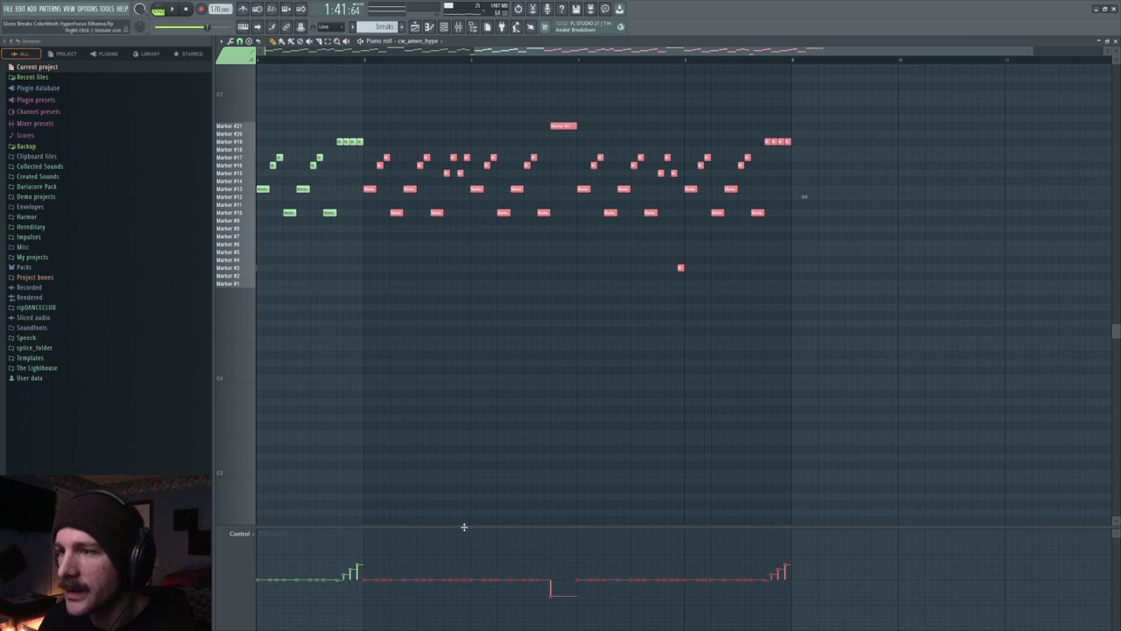
left_click_drag(463, 528, 464, 68)
left_click_drag(366, 265, 540, 263)
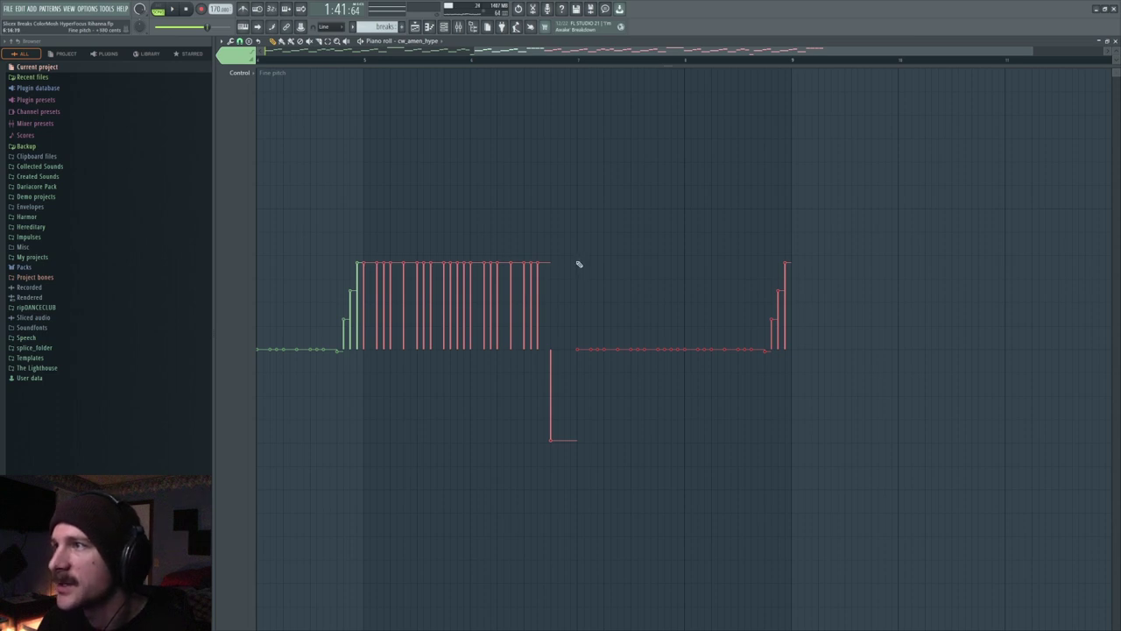
left_click_drag(586, 263, 788, 267)
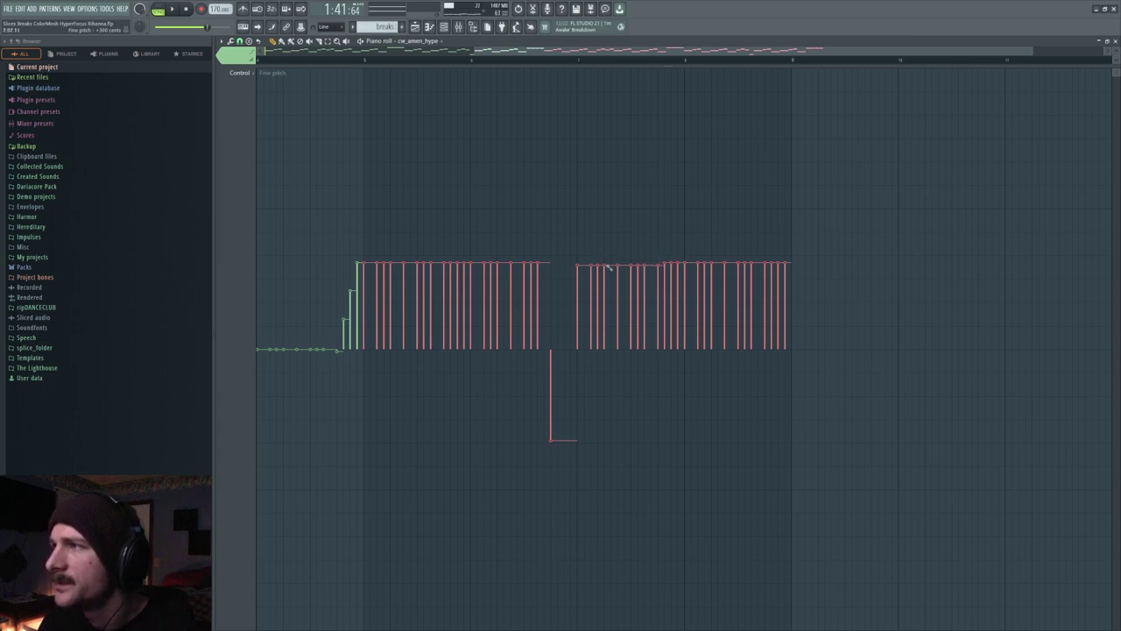
left_click_drag(607, 266, 583, 267)
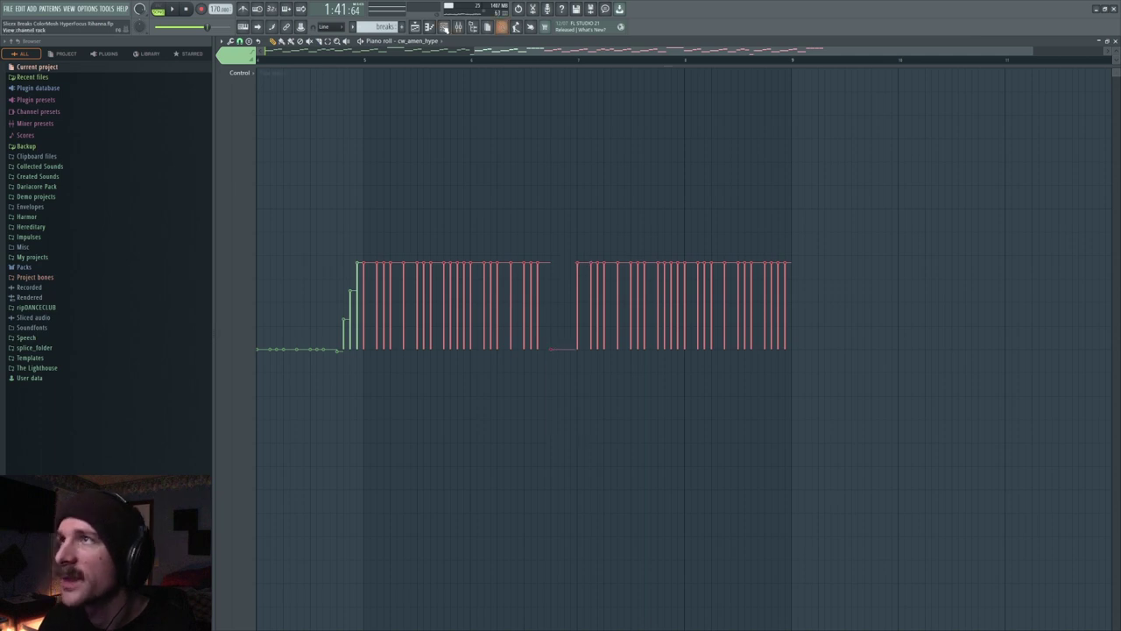
Play the extended eight-bar breaks clip in the playlist to hear the pitched-up second half
left_click(416, 27)
scroll(572, 63, "down", 3)
scroll(581, 68, "down", 2)
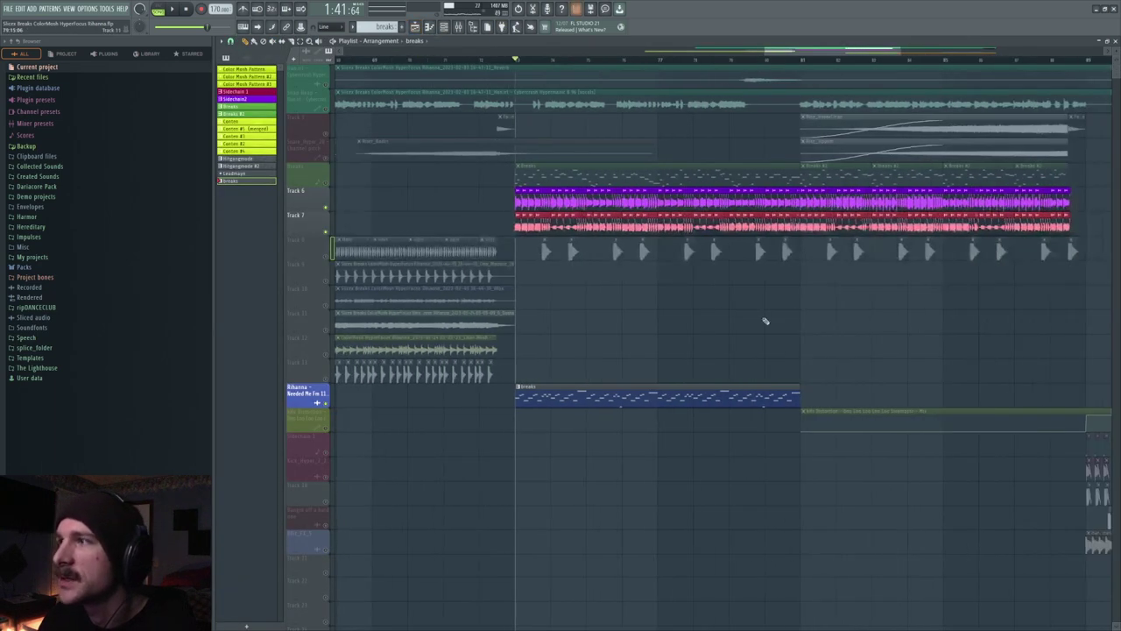
key("space")
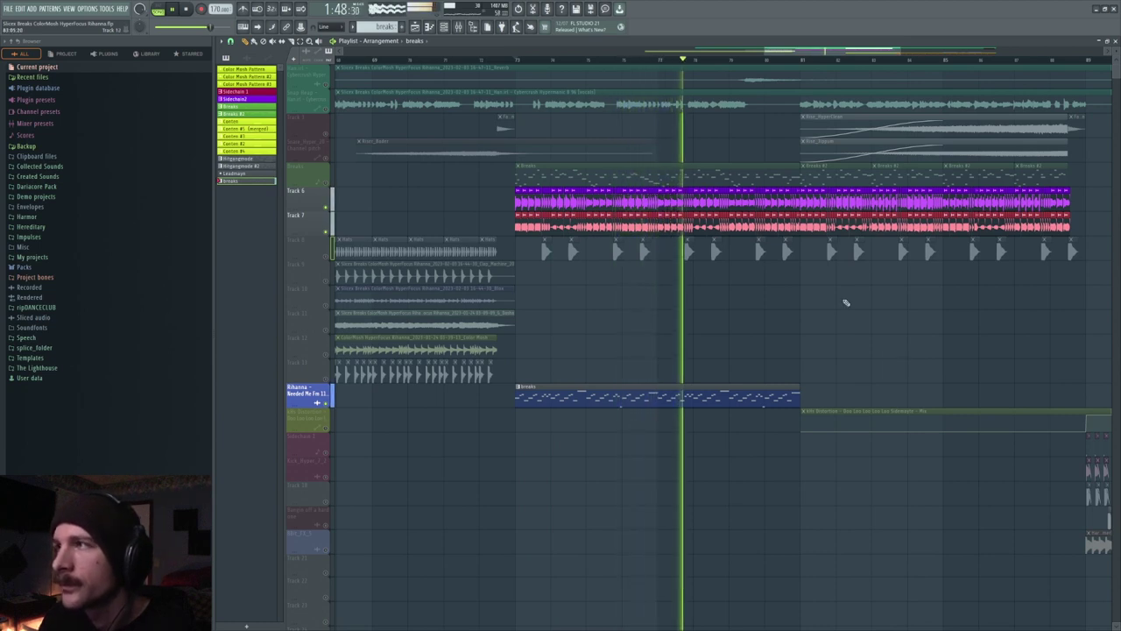
left_click_drag(785, 53, 796, 53)
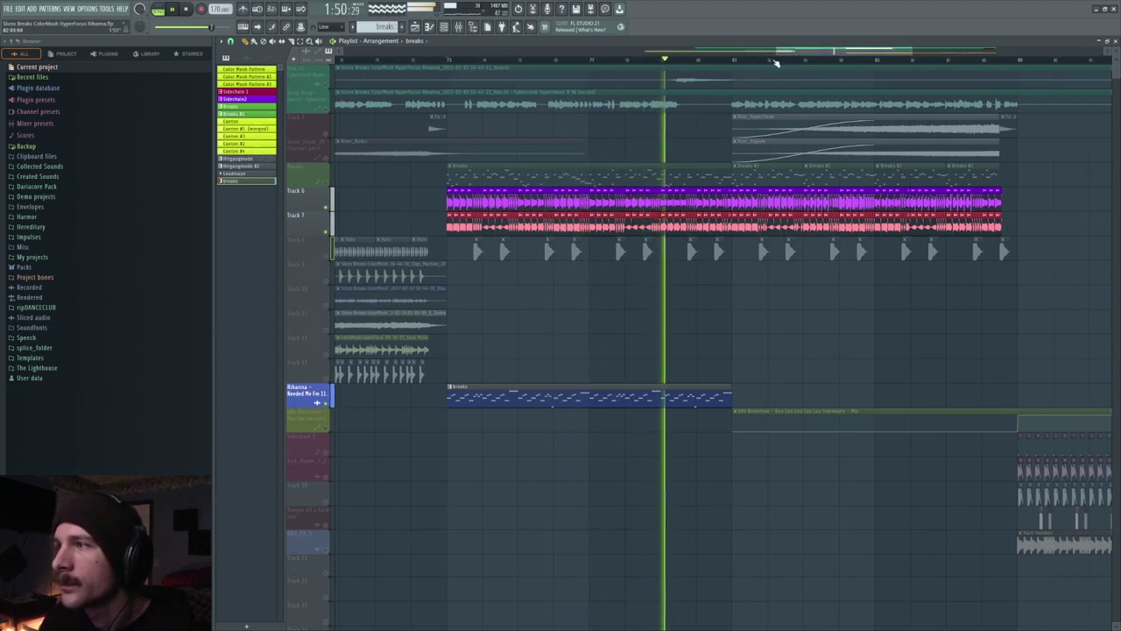
left_click(188, 12)
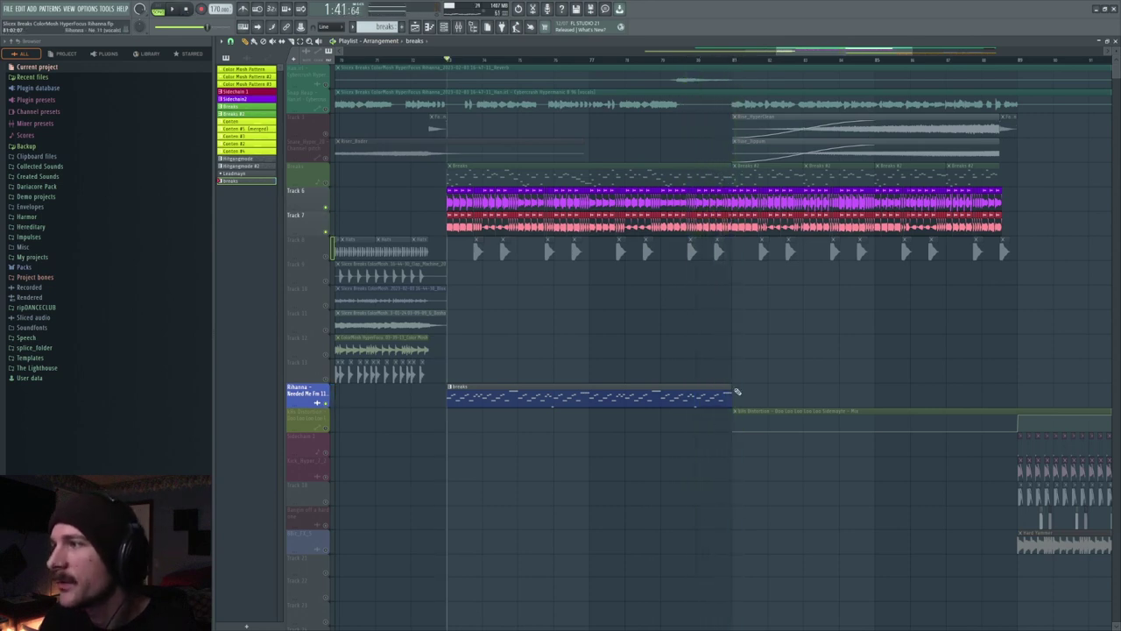
Open the breaks clip's notes from the playlist and resize the control lane so the notes from bar 1 can be edited
double_click(654, 399)
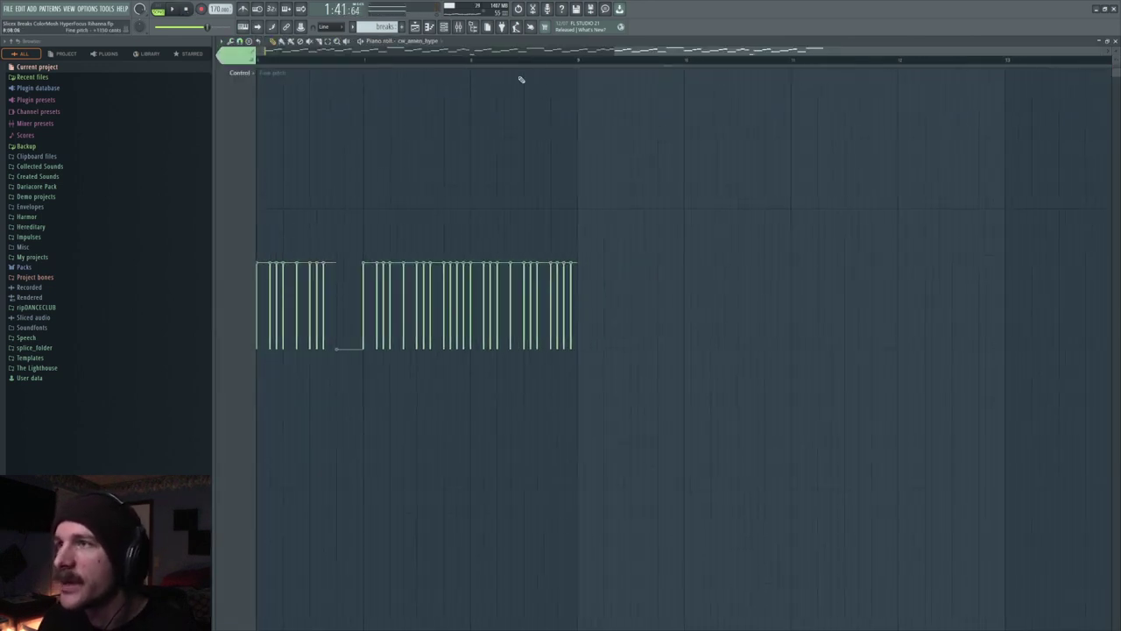
left_click(455, 29)
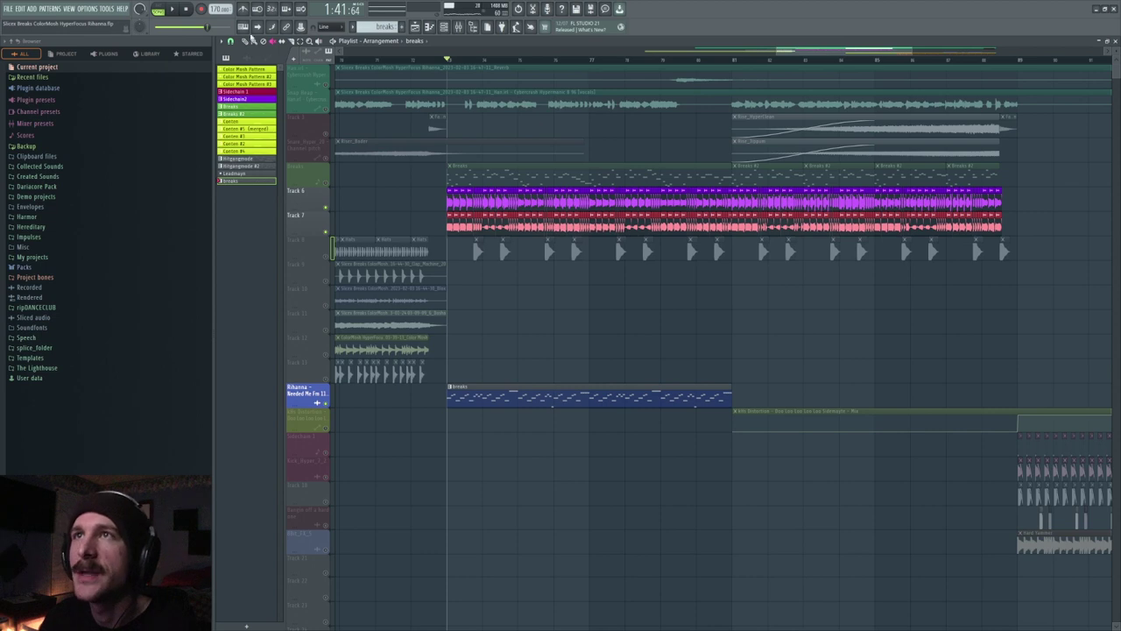
double_click(501, 398)
left_click_drag(571, 67, 614, 466)
left_click_drag(736, 51, 516, 56)
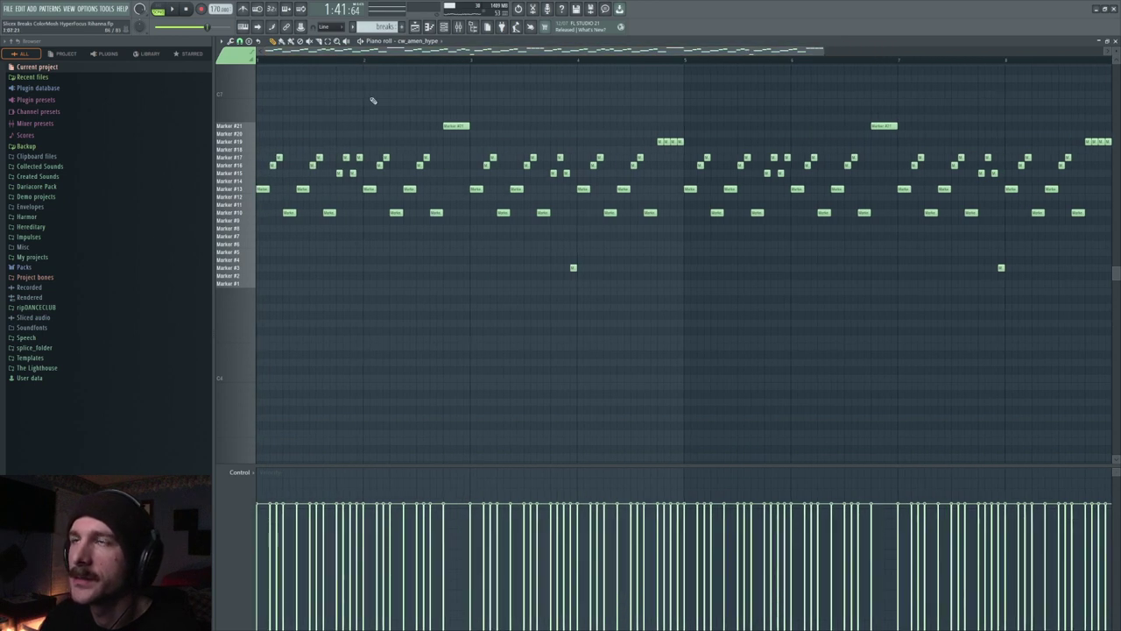
Examine the color groups and their deck assignments in the properties of bar 2's long Marker #21 note, then close them
left_click(458, 27)
left_click(445, 27)
right_click(519, 103)
double_click(455, 126)
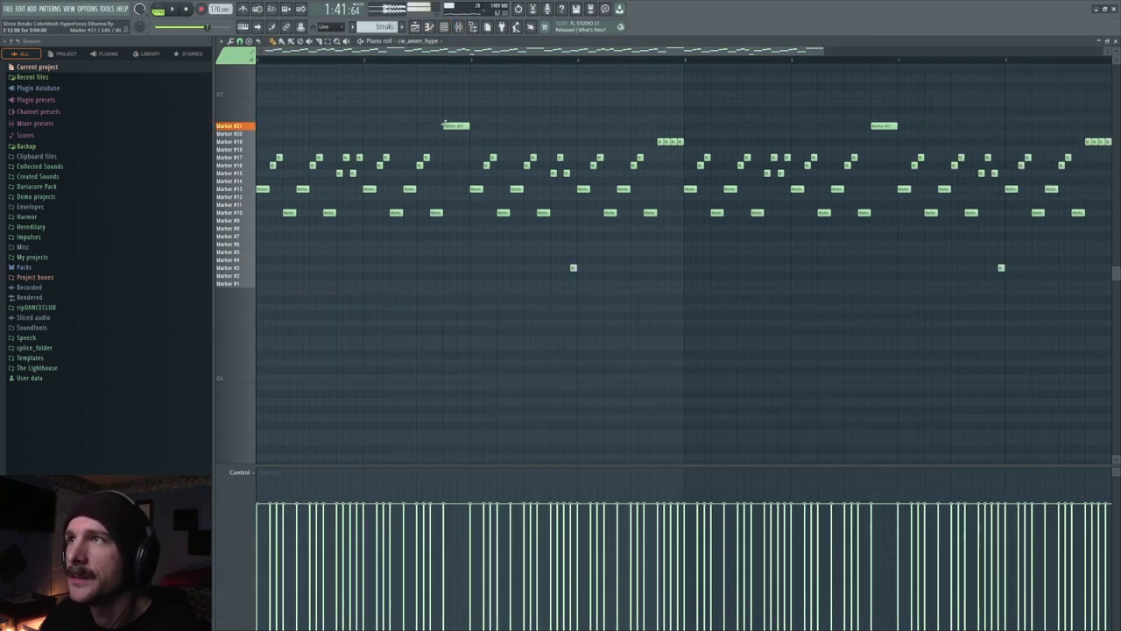
left_click(612, 308)
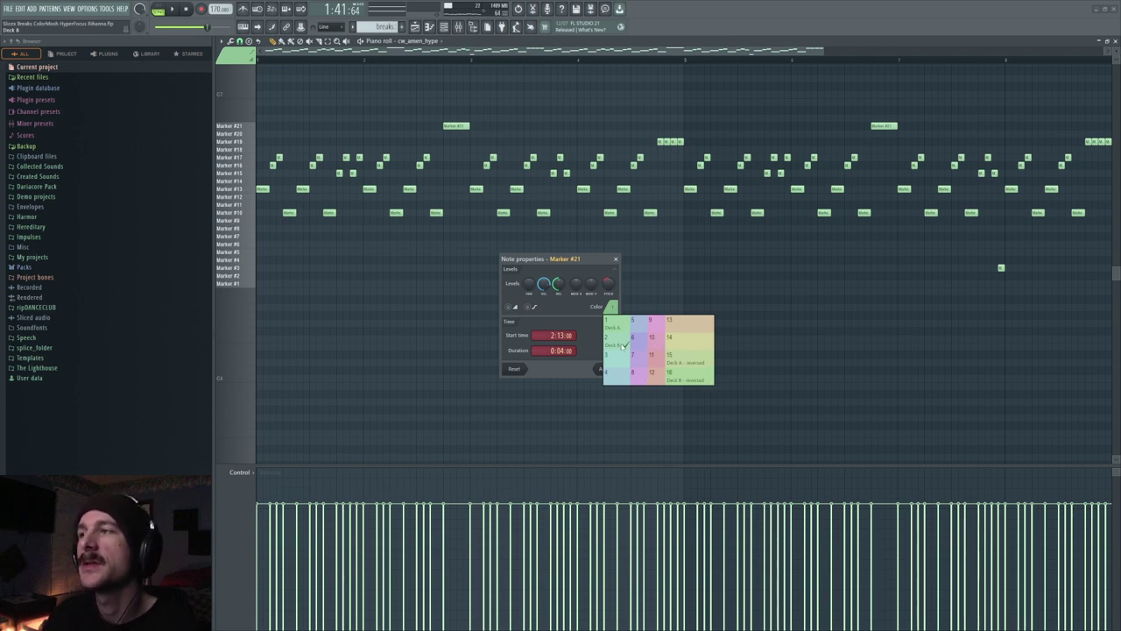
left_click(447, 32)
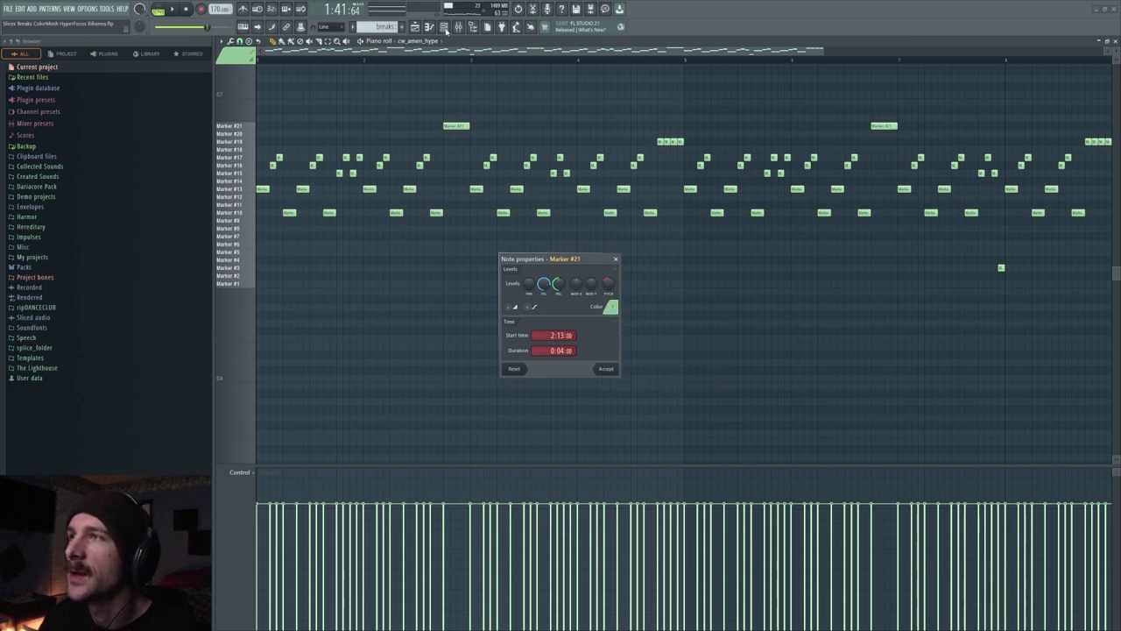
left_click(616, 259)
Open the cw_amen_hype Slicex channel and switch to its empty deck B
key("F6")
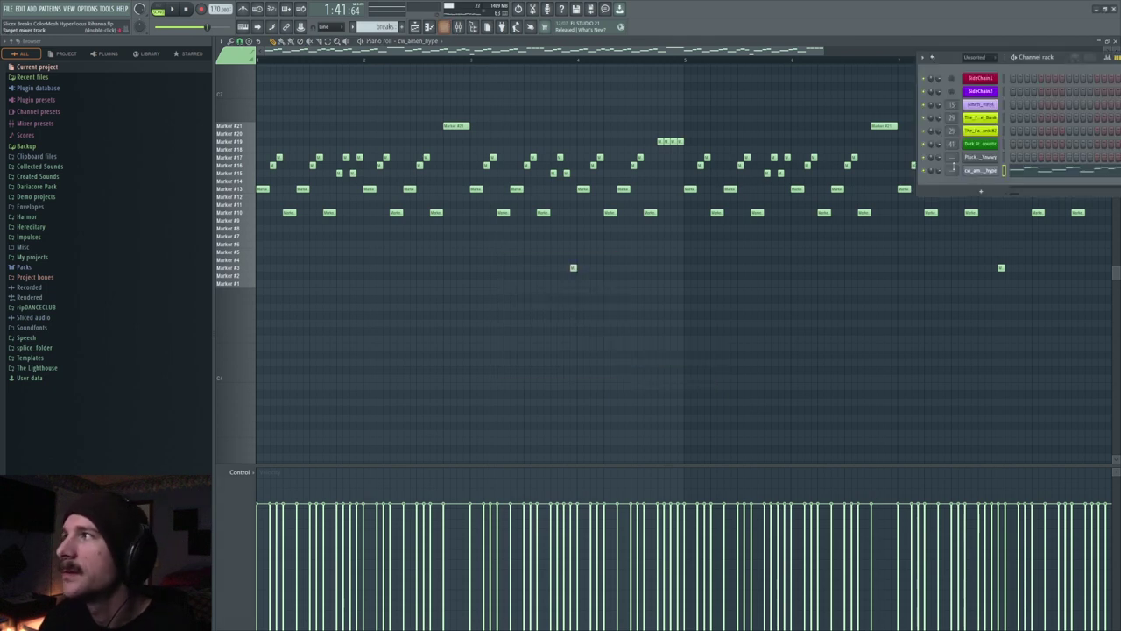
left_click(979, 170)
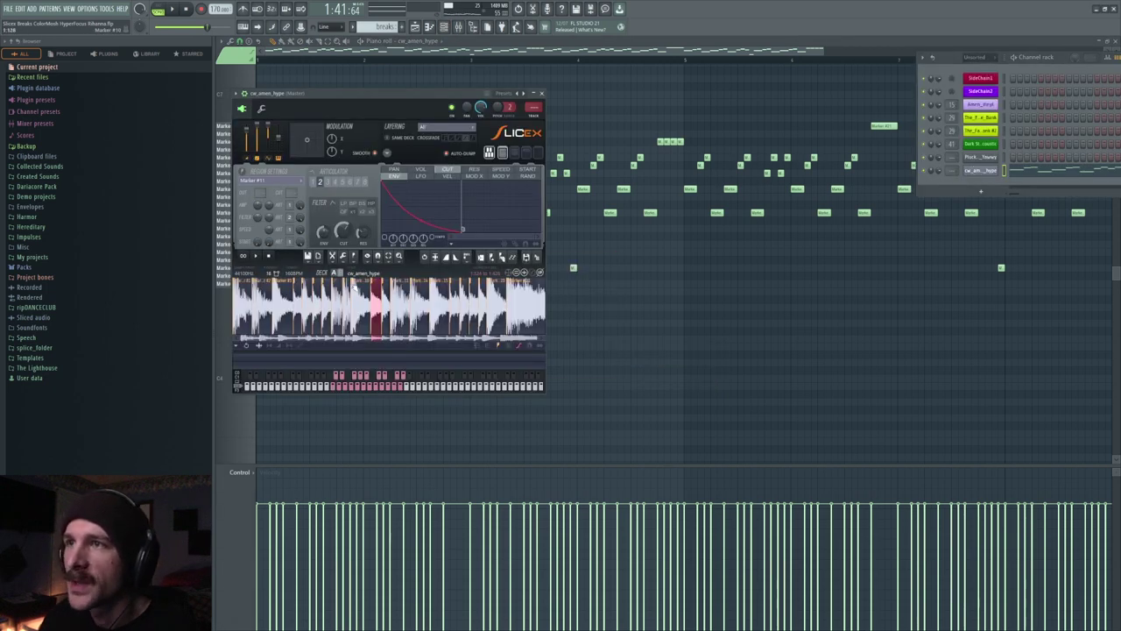
left_click(372, 361)
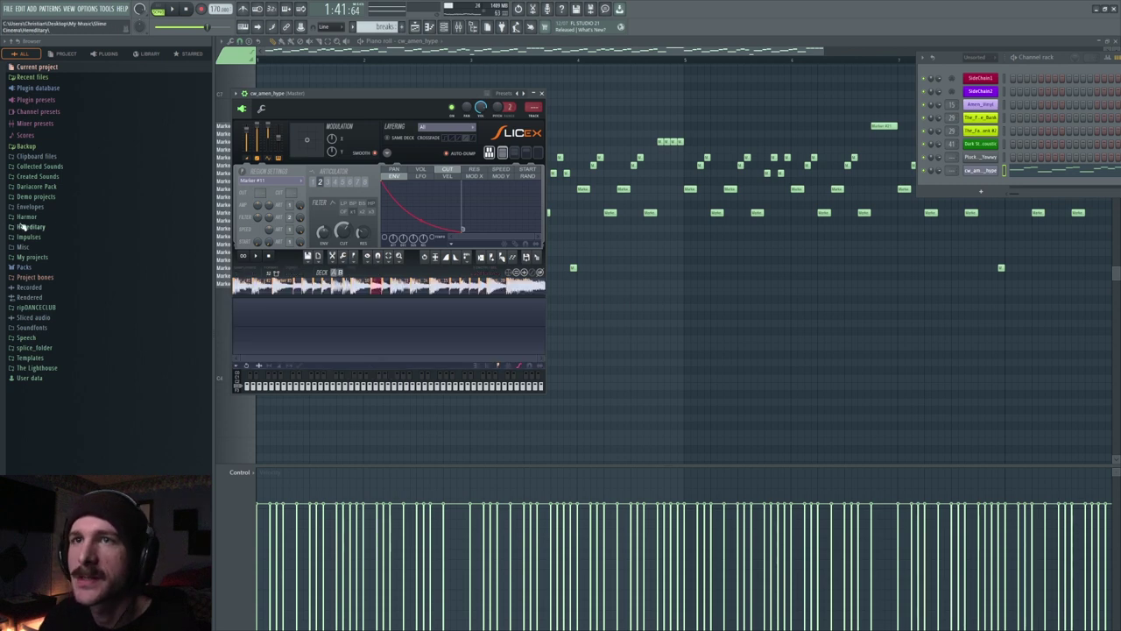
Load cw_amen_freak from the collected Vinyl Breaks drum loops into Slicex deck B and return to the notes
left_click(42, 177)
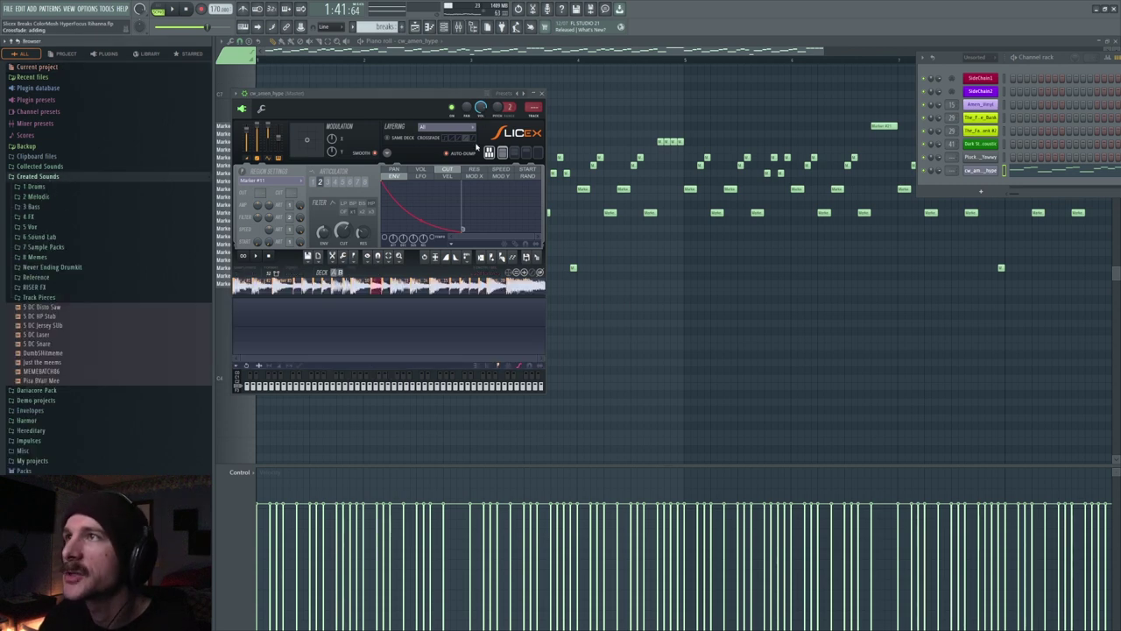
left_click(60, 187)
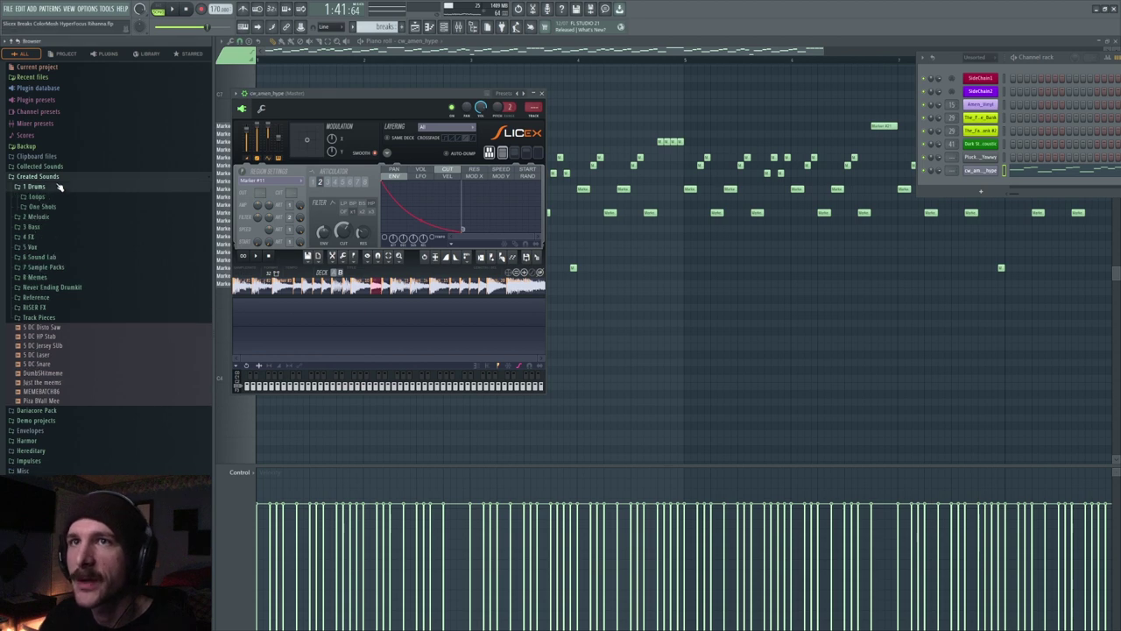
left_click(39, 176)
left_click(40, 166)
left_click(34, 176)
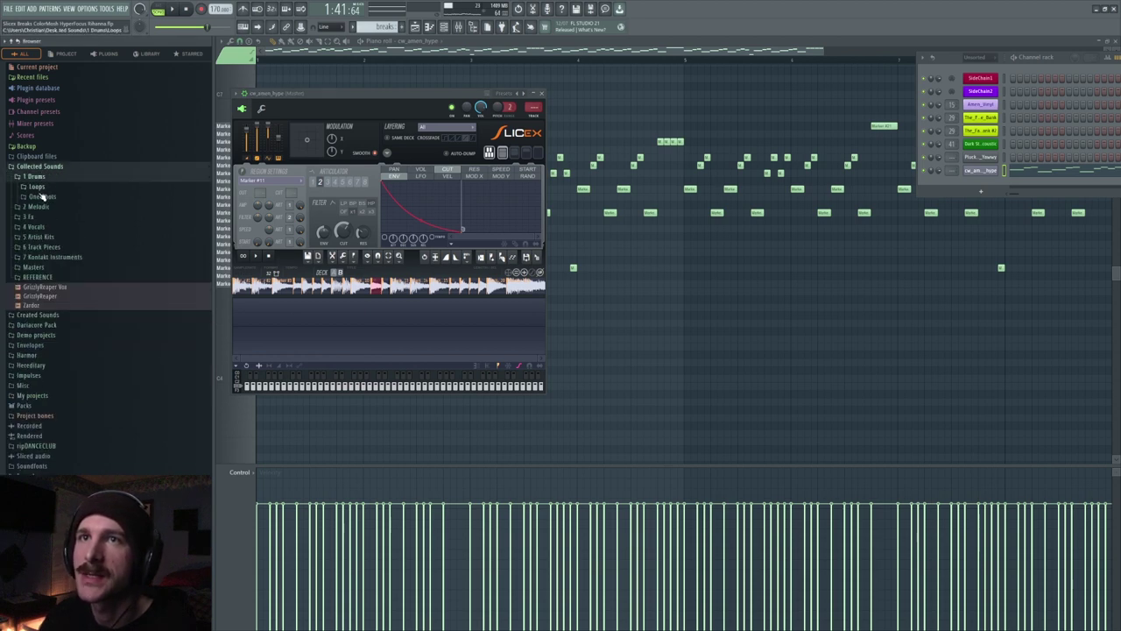
left_click(41, 197)
left_click(36, 187)
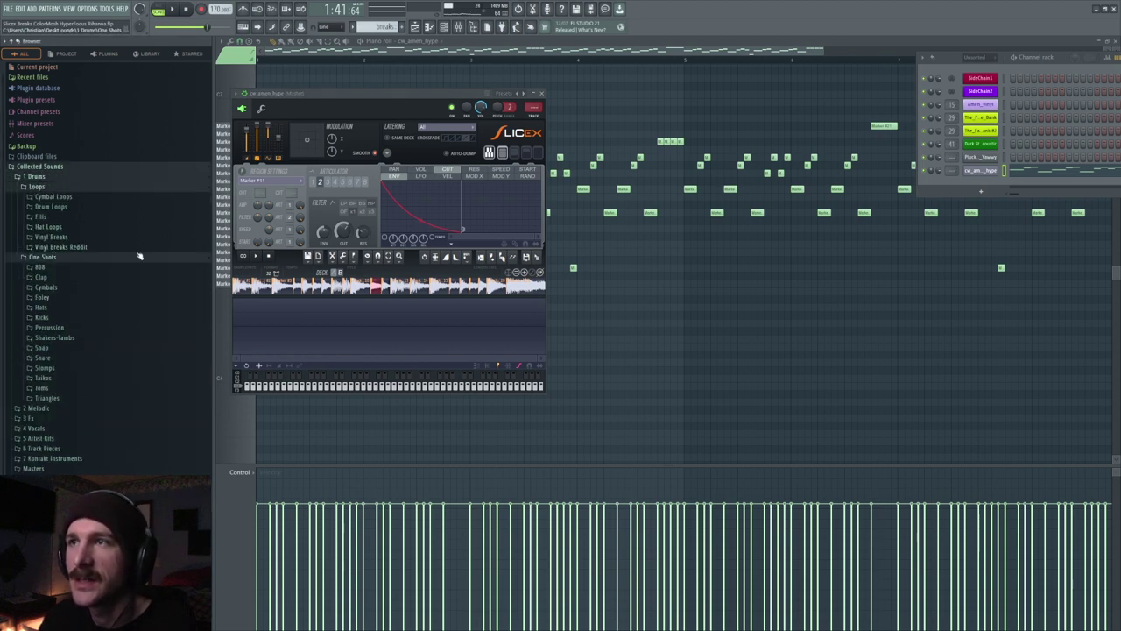
left_click(52, 236)
scroll(88, 359, "down", 15)
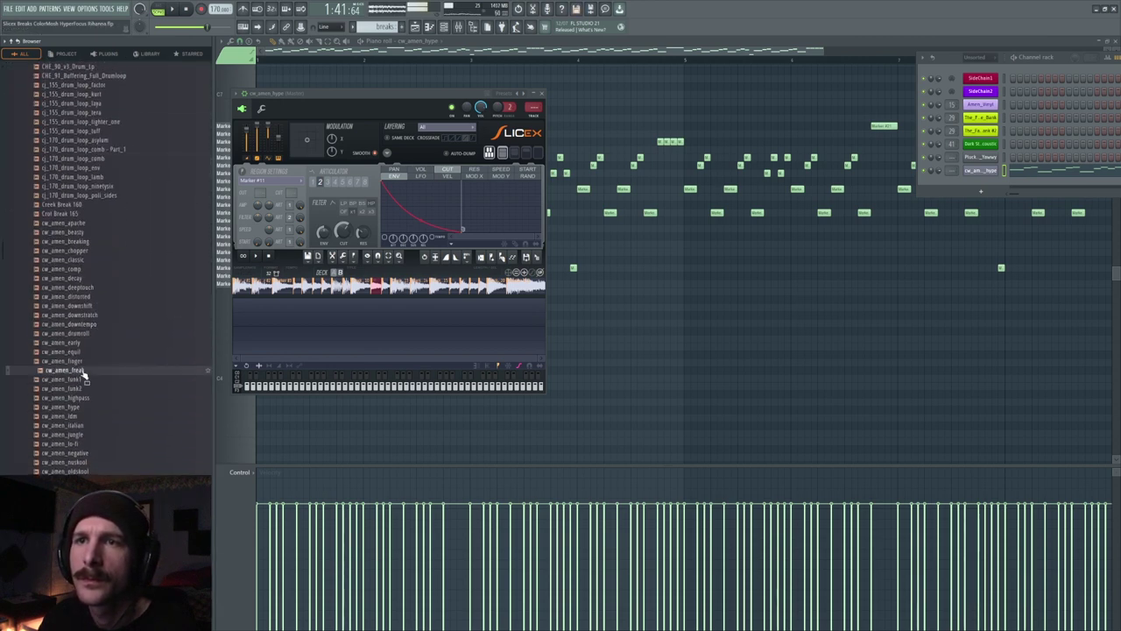
left_click_drag(83, 373, 305, 326)
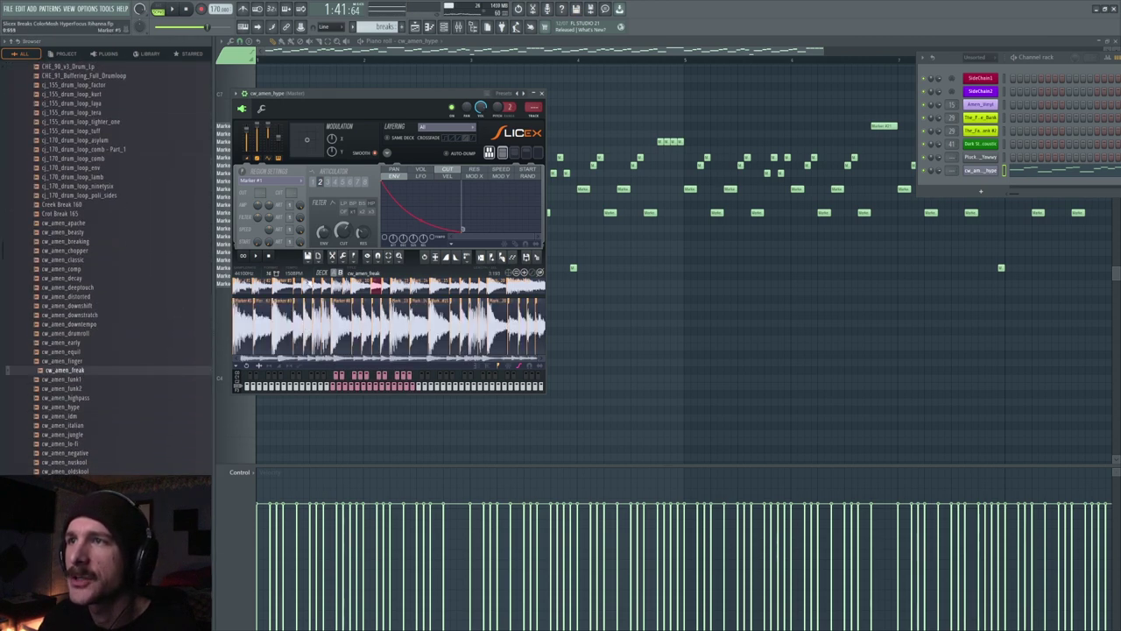
right_click(624, 118)
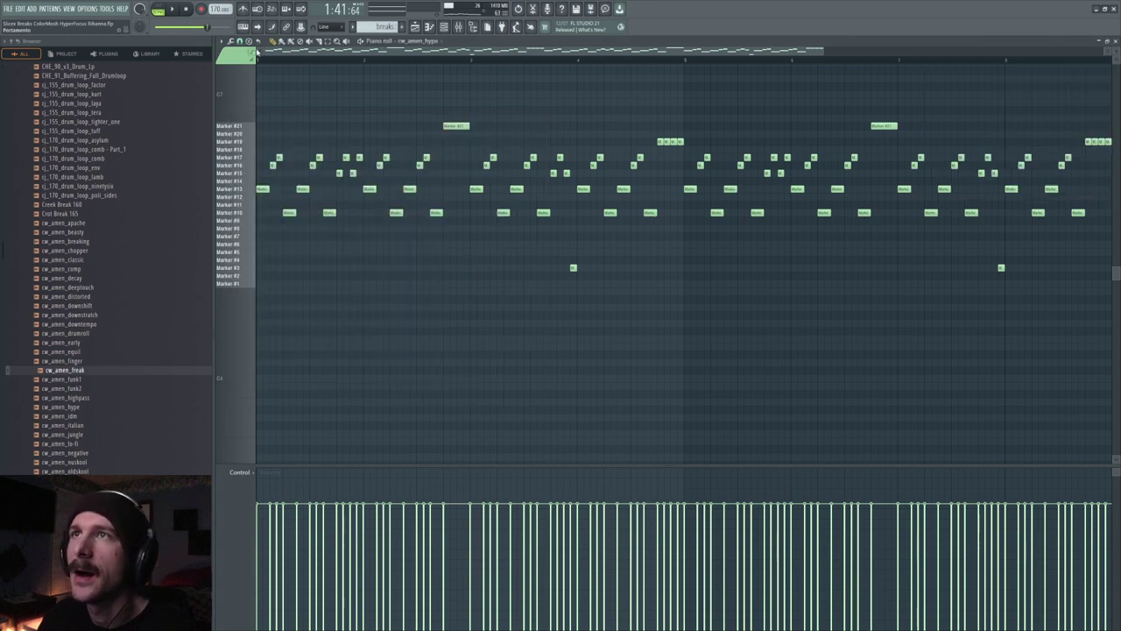
scroll(347, 63, "down", 2)
left_click_drag(943, 106, 254, 350)
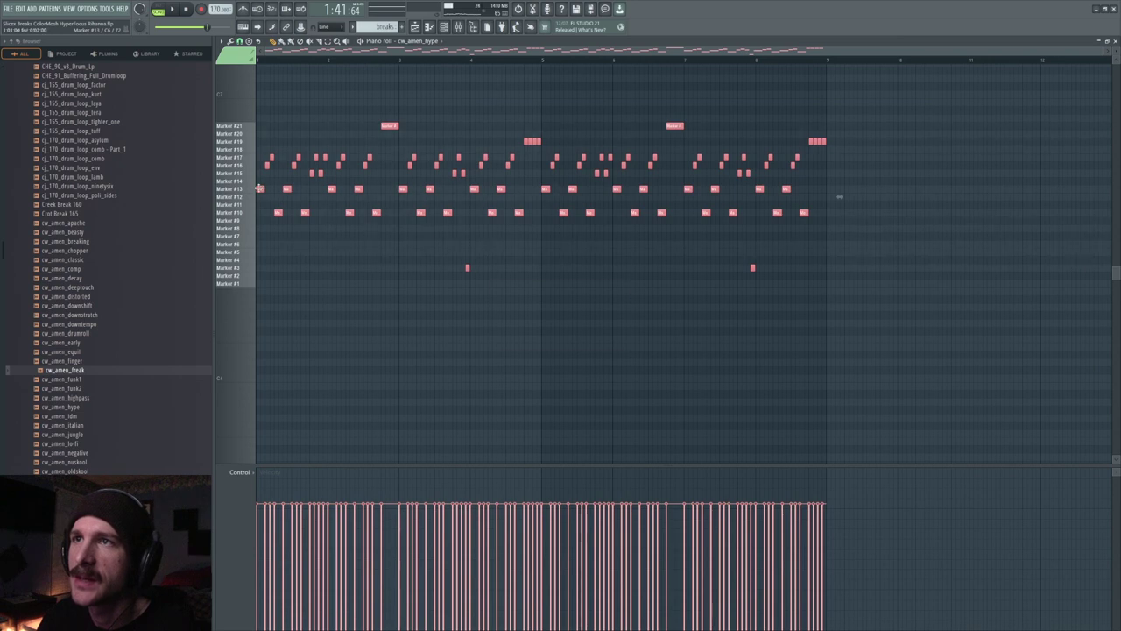
double_click(286, 190)
left_click(617, 290)
left_click(379, 295, "ctrl")
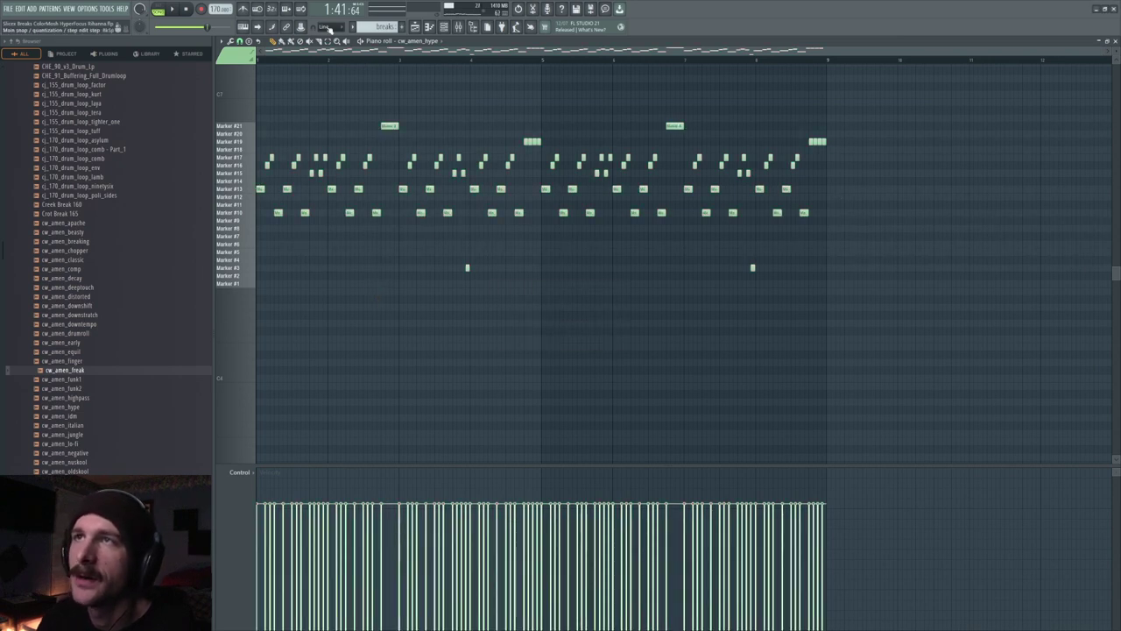
Assign bar 2's long Marker #21 note to color group 2, Deck B, in its note properties
scroll(360, 62, "up", 3)
double_click(438, 125)
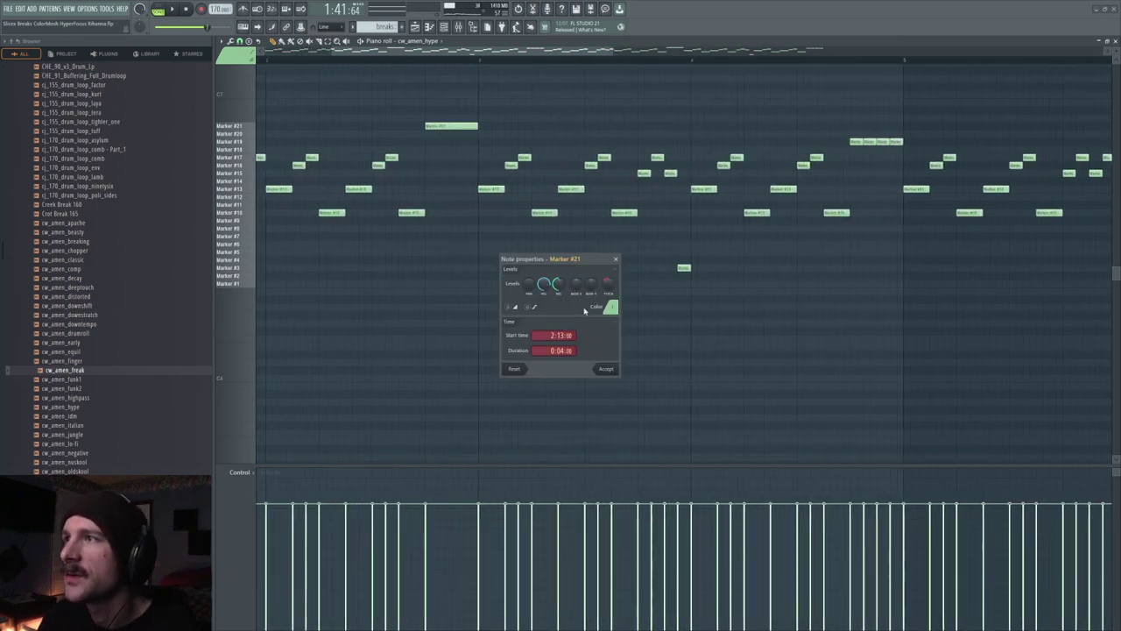
left_click(613, 307)
left_click(619, 347)
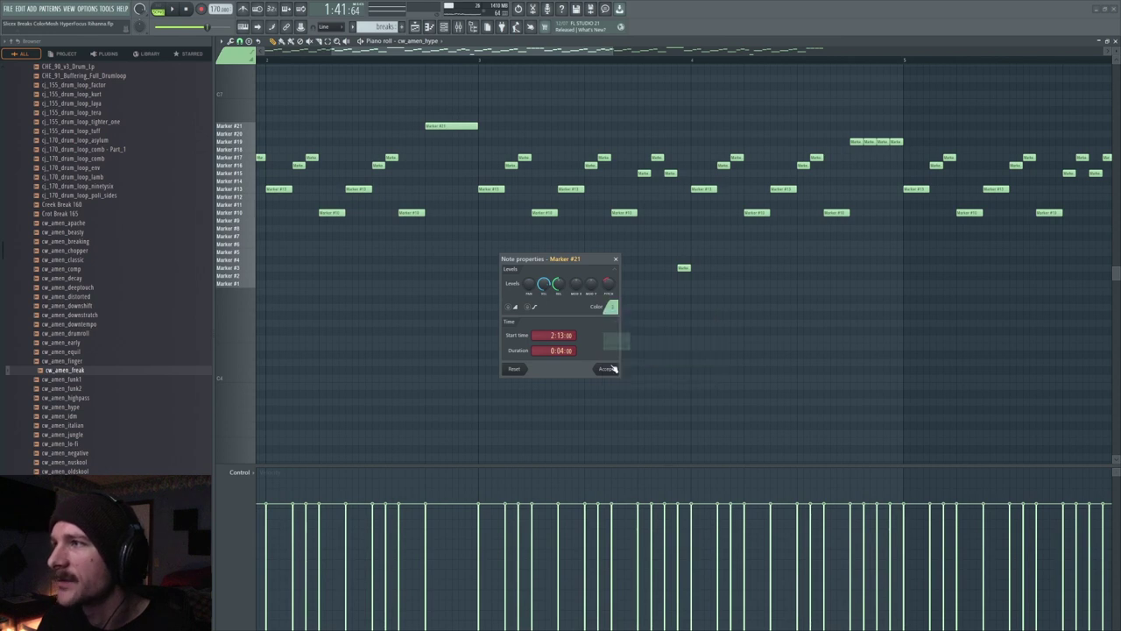
left_click(612, 368)
Play the breaks from bar 2, undo the last note change and check the long Marker #21 note's properties
scroll(420, 63, "down", 3)
left_click(358, 66)
key("space")
key("space")
key("ctrl+z")
double_click(432, 126)
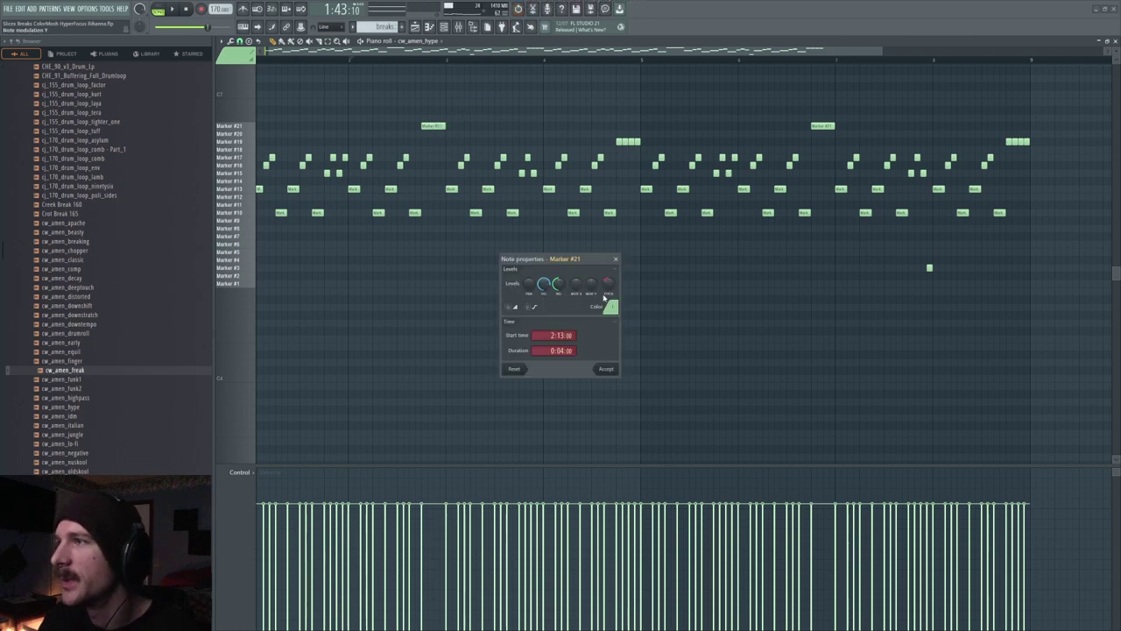
key("Escape")
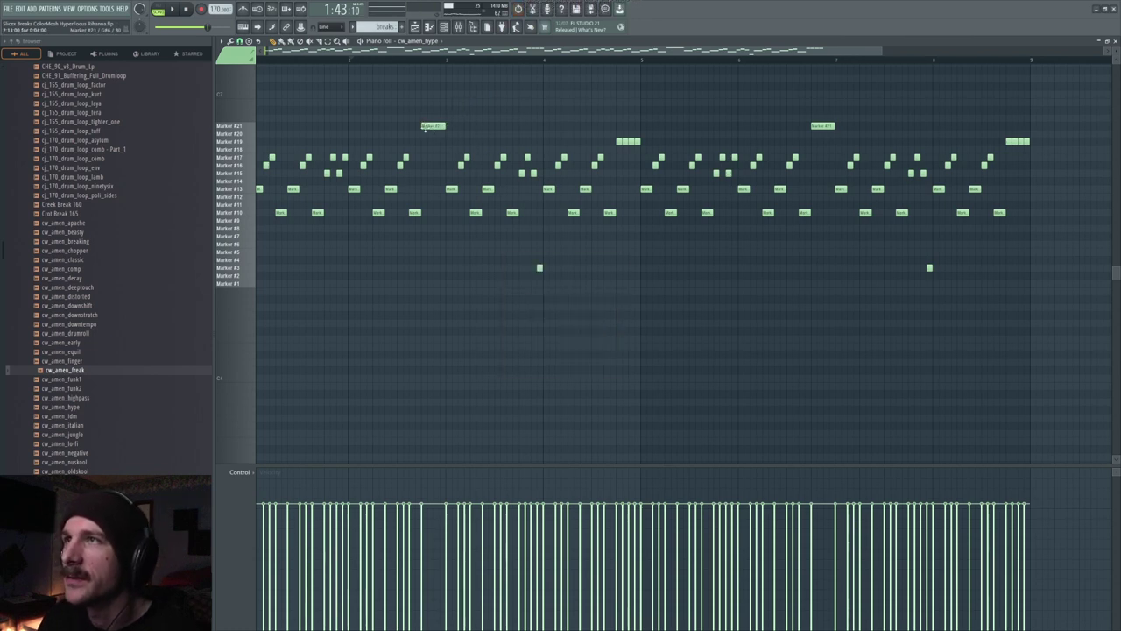
Try a two-step Marker #5 note in bar 3 assigned to Deck B, and delete it
left_click(466, 252)
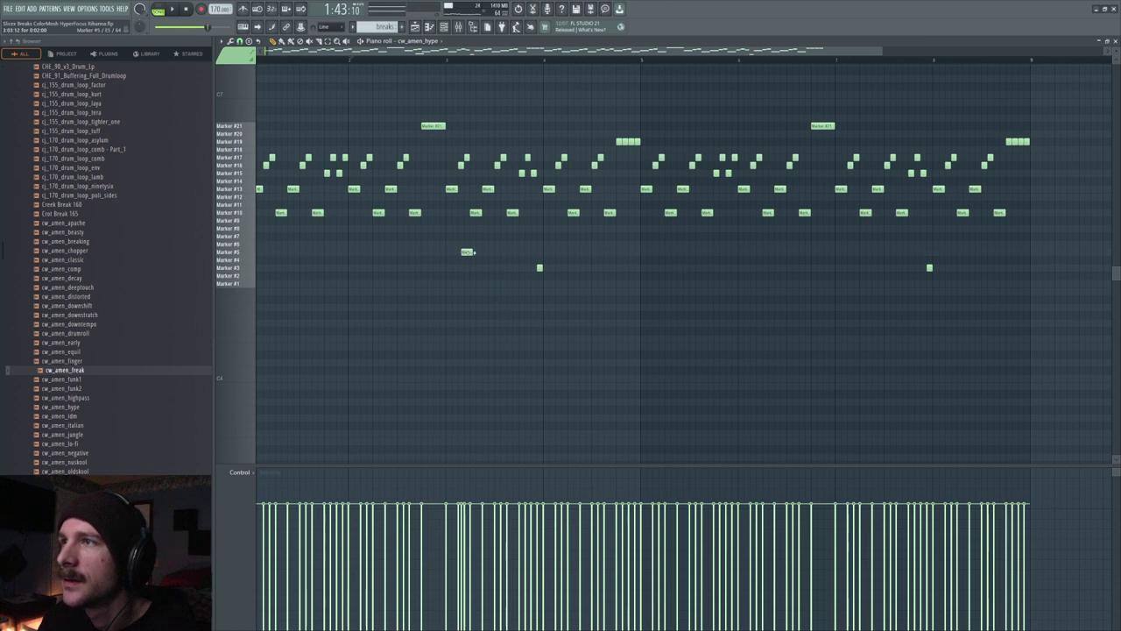
double_click(467, 251)
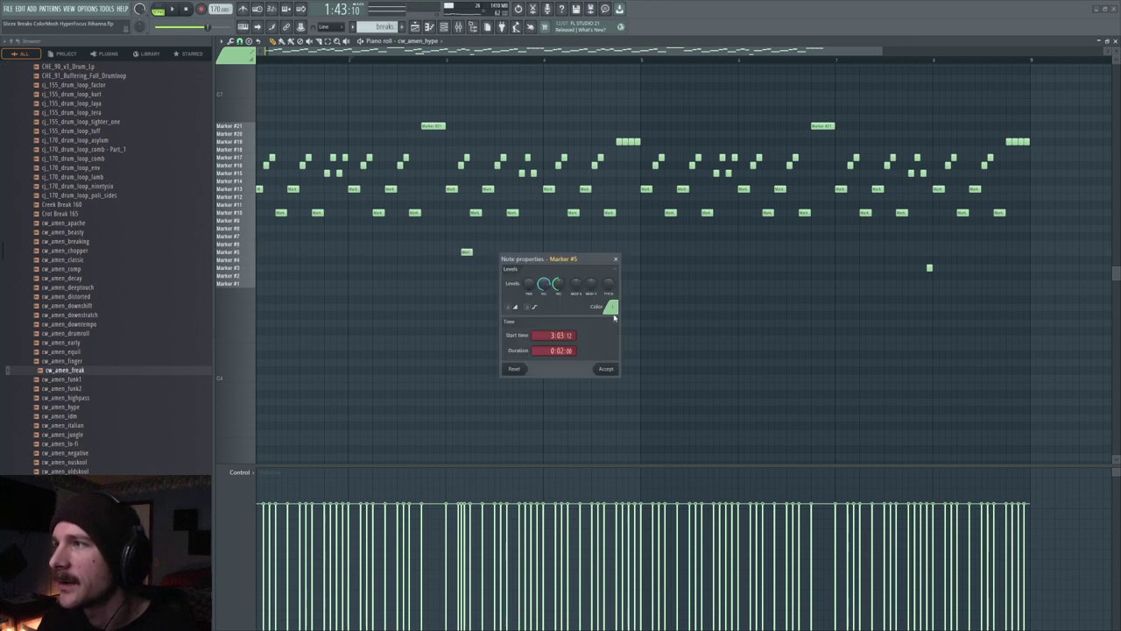
left_click(617, 312)
left_click(616, 340)
left_click(612, 371)
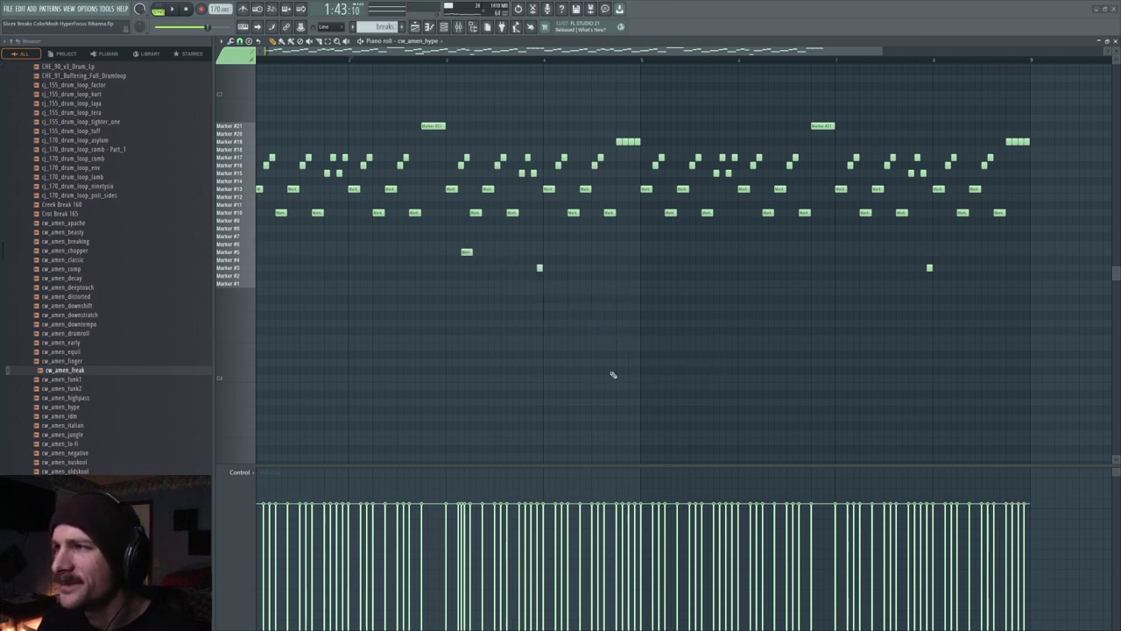
right_click(466, 251)
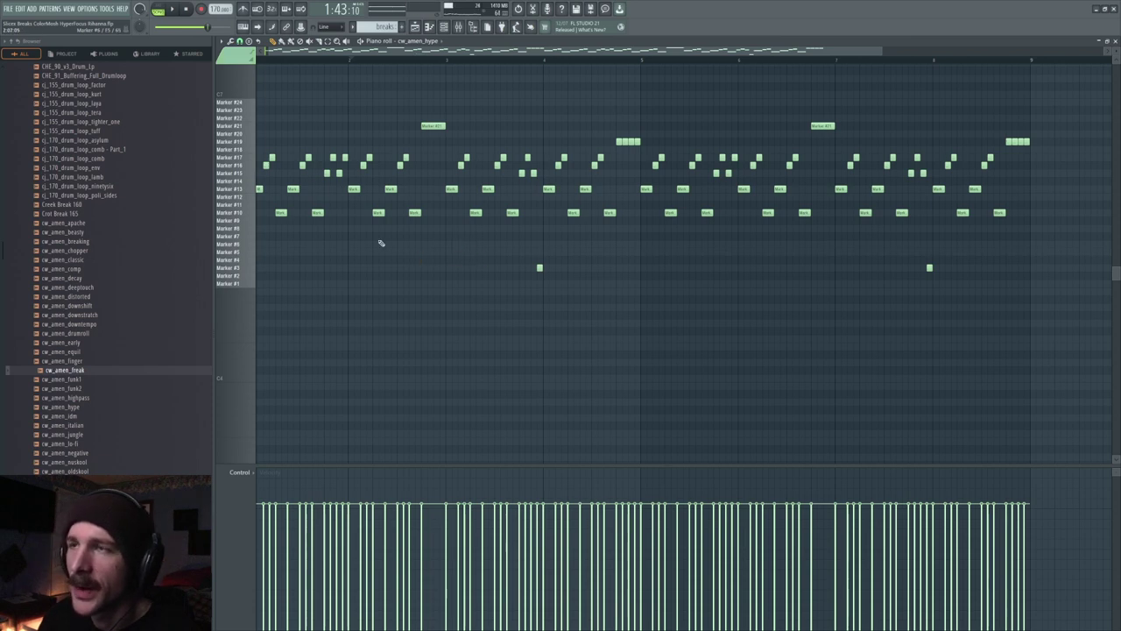
Add a two-step note in bar 2, move it down to Marker #1 and accept its note properties
left_click(367, 245)
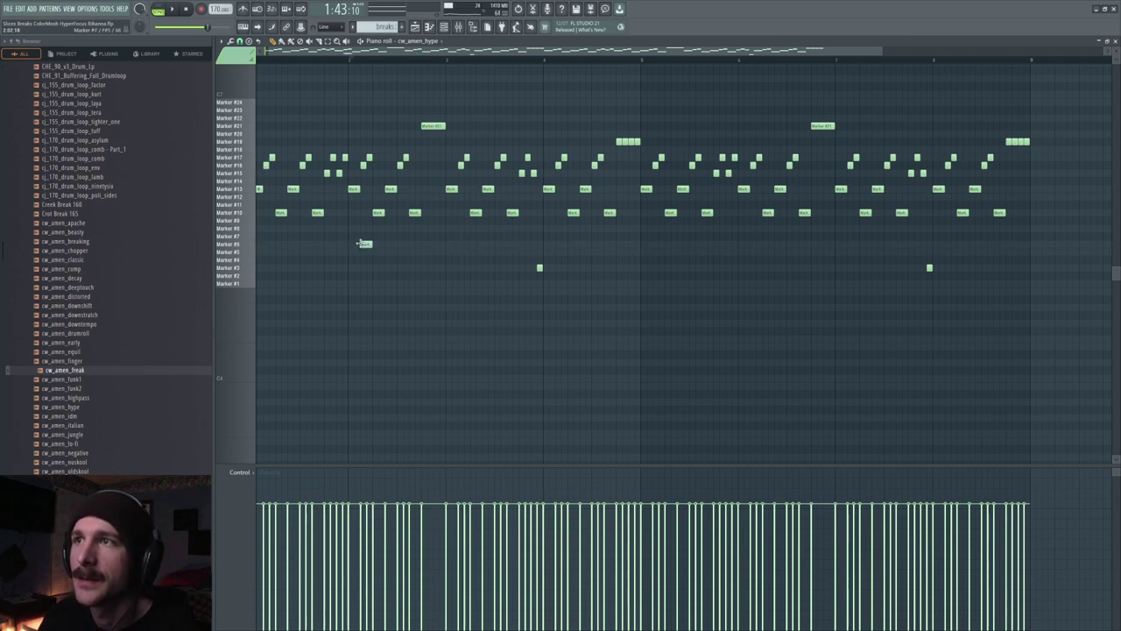
mouse_move(359, 243)
left_mouse_down()
mouse_move(373, 117)
mouse_move(381, 285)
left_mouse_up()
double_click(381, 285)
left_click(605, 368)
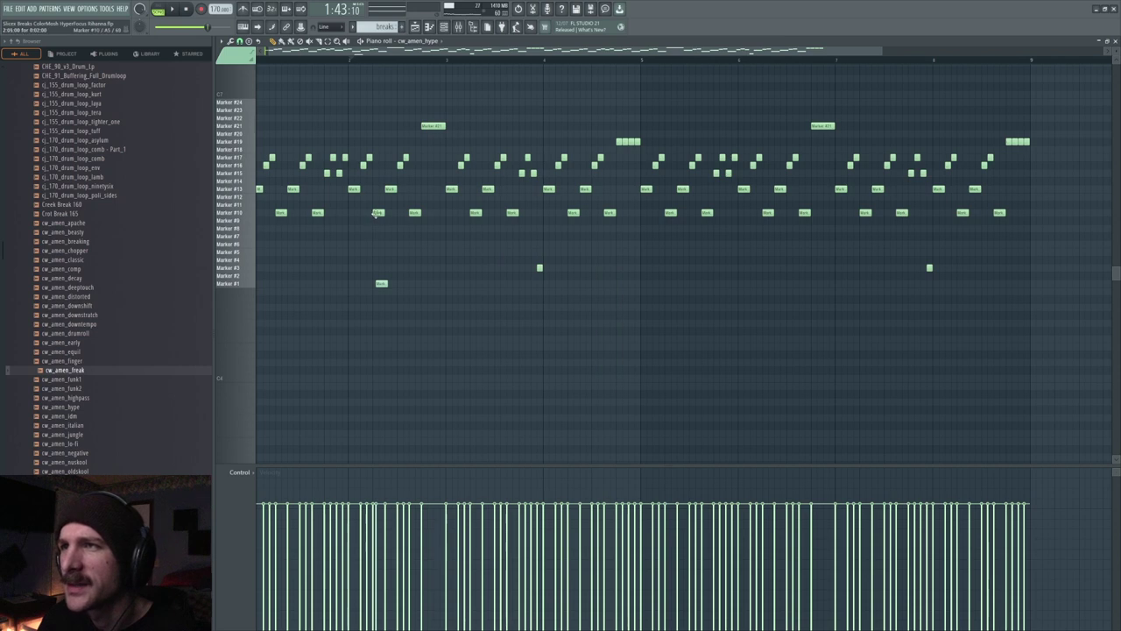
Audition a second Marker #1 note at the start of bar 2 and delete both Marker #1 notes
left_click(357, 284)
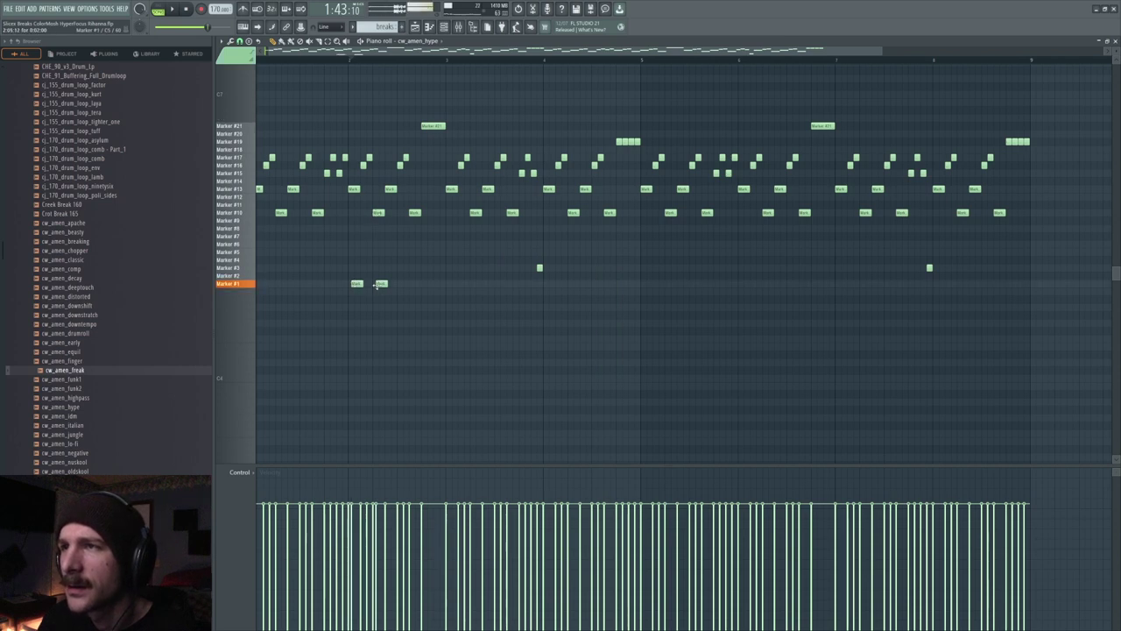
left_click(383, 283)
left_click(359, 285)
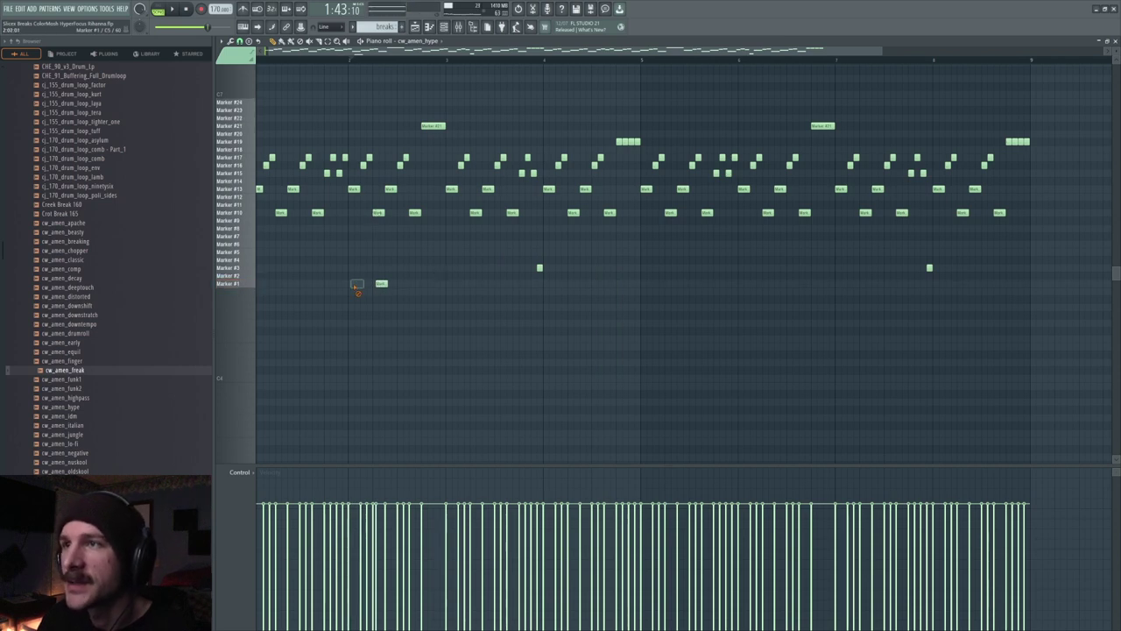
left_click(351, 189)
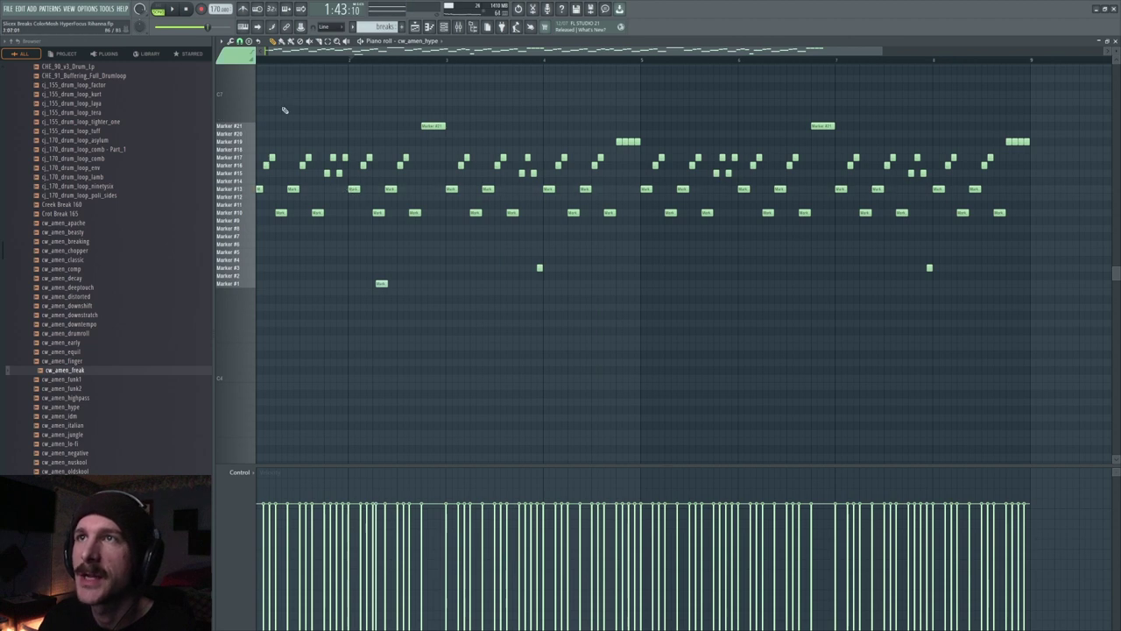
left_click(383, 283)
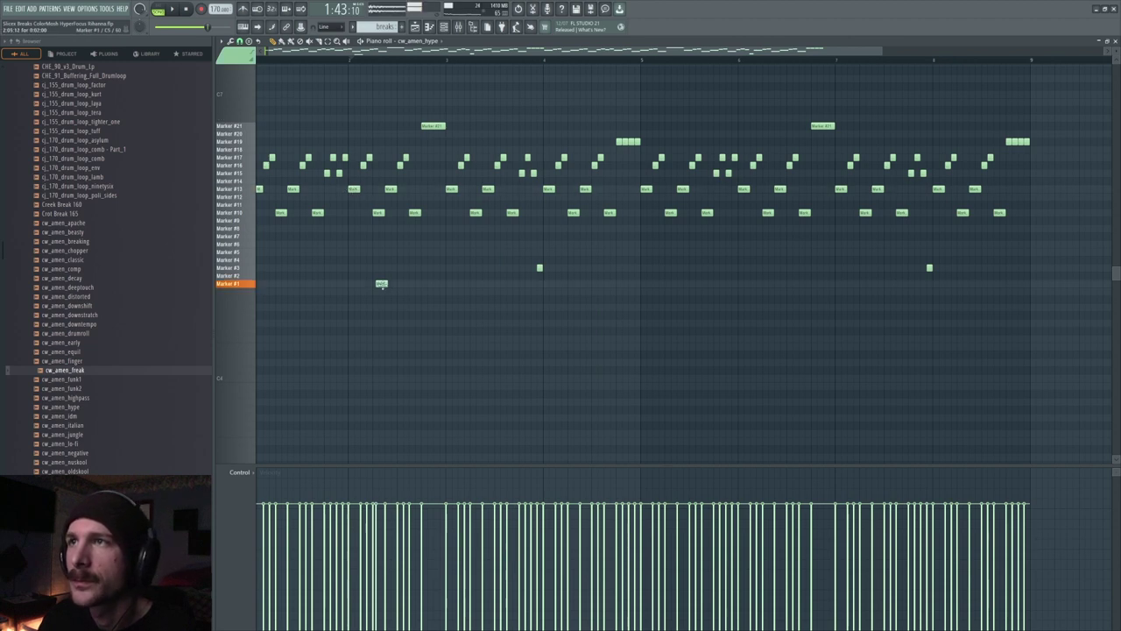
mouse_move(378, 281)
left_mouse_down()
mouse_move(358, 110)
mouse_move(355, 131)
left_mouse_up()
right_click(355, 131)
Open the note properties of the long Marker #21 note in bar 2 and bring up its color choices
scroll(406, 60, "down", 2)
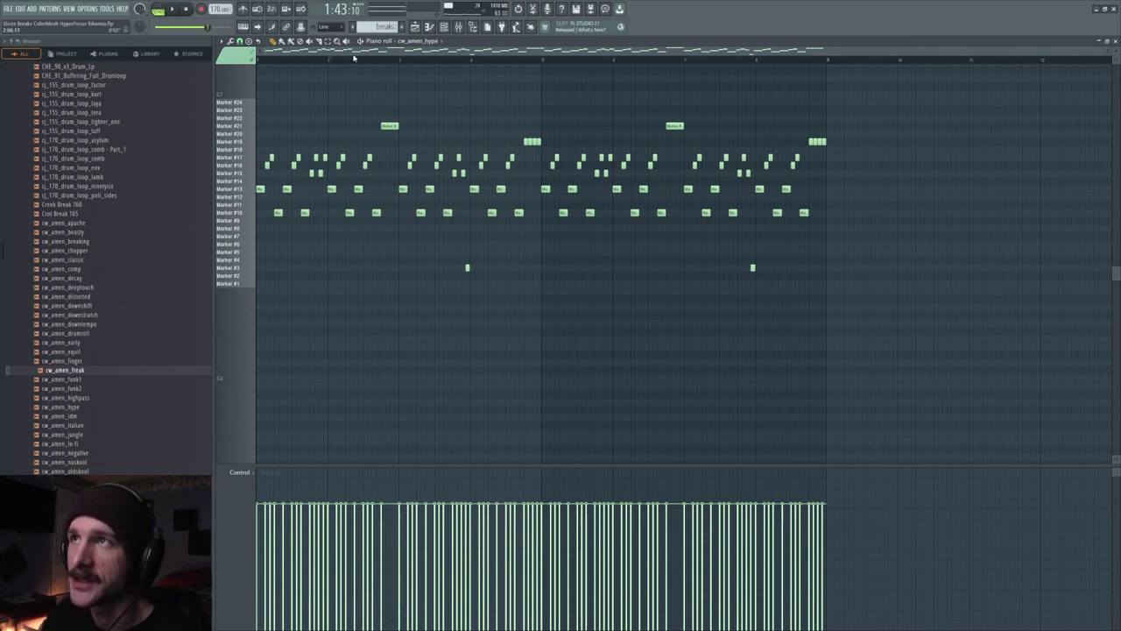
double_click(382, 124)
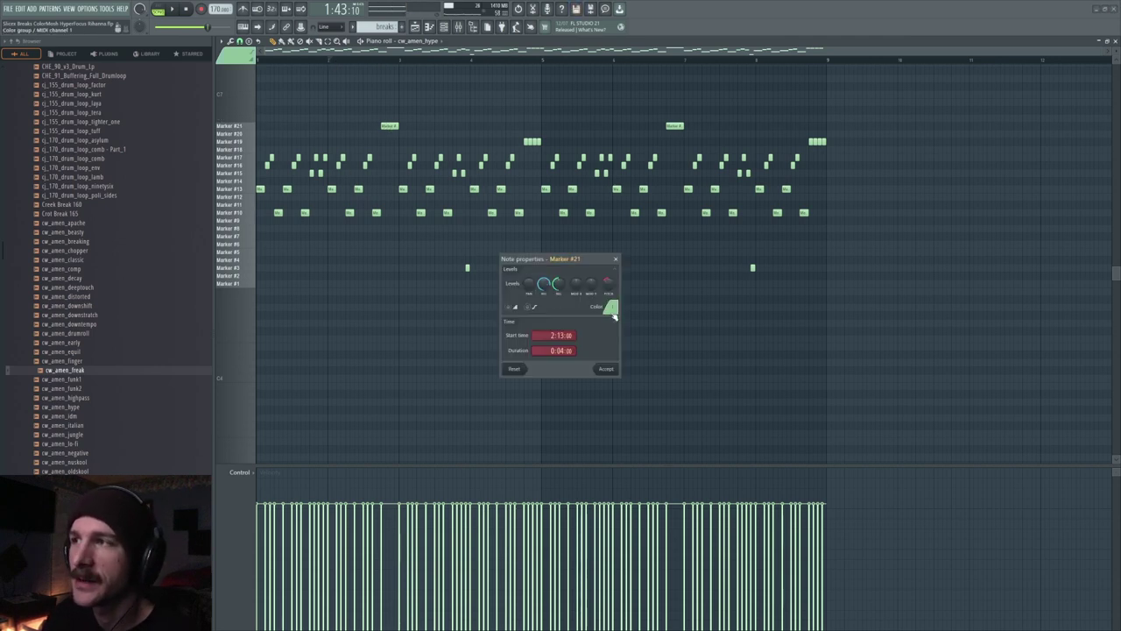
left_click(612, 306)
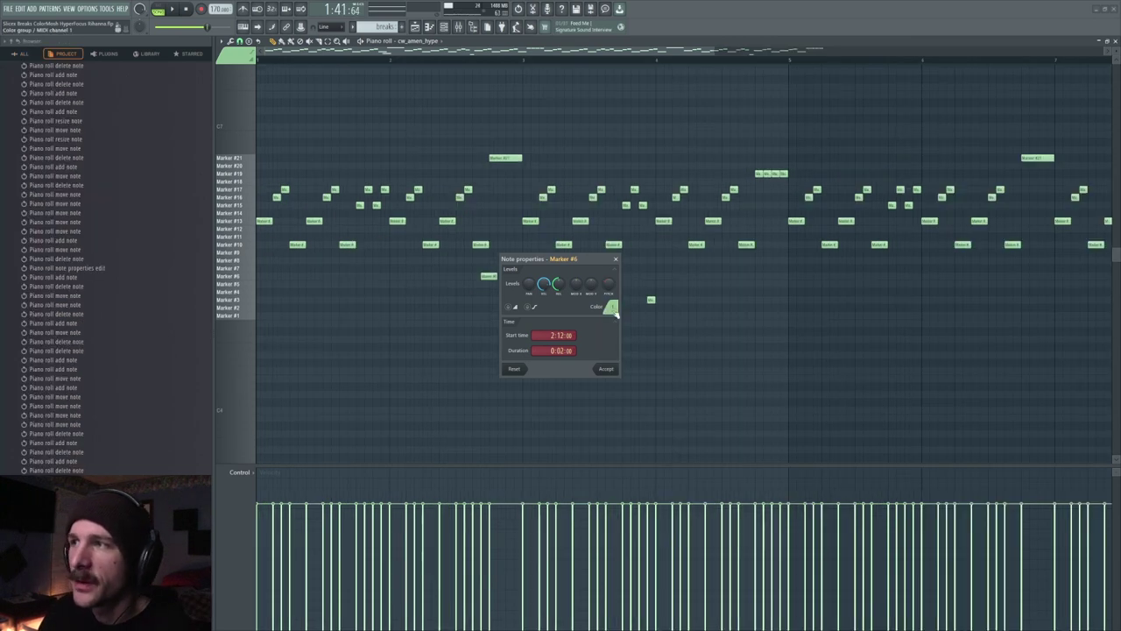
Try another note color on the two-step Marker #6 note in bar 2, accept it, and delete the note
left_click(614, 308)
left_click(699, 368)
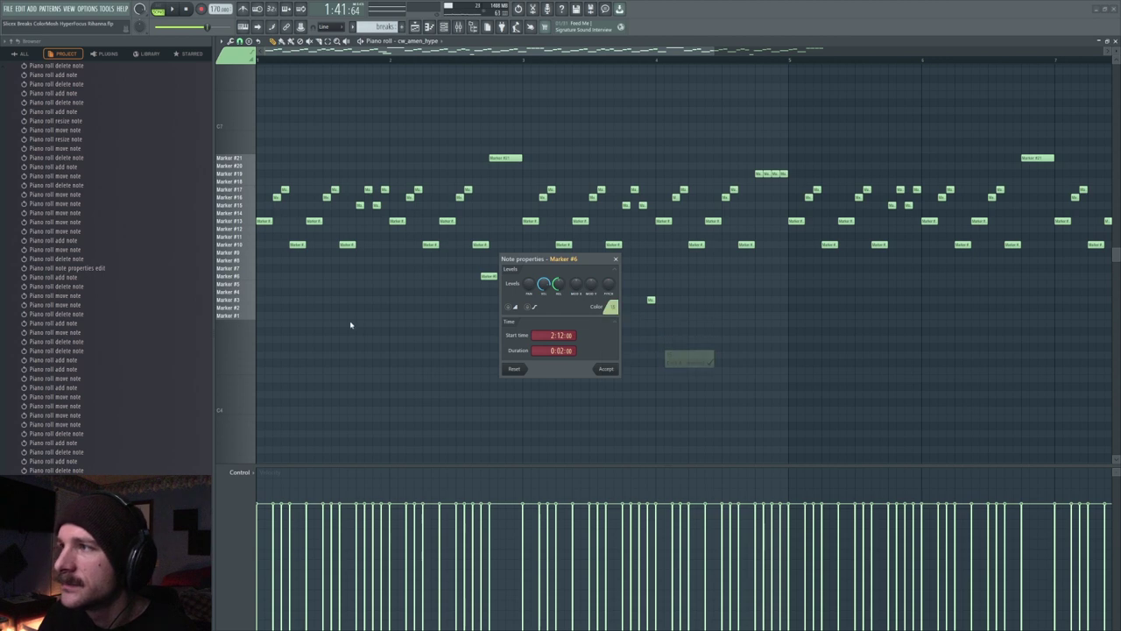
left_click(607, 369)
mouse_move(488, 276)
left_mouse_down()
mouse_move(497, 284)
mouse_move(492, 276)
left_mouse_up()
right_click(492, 276)
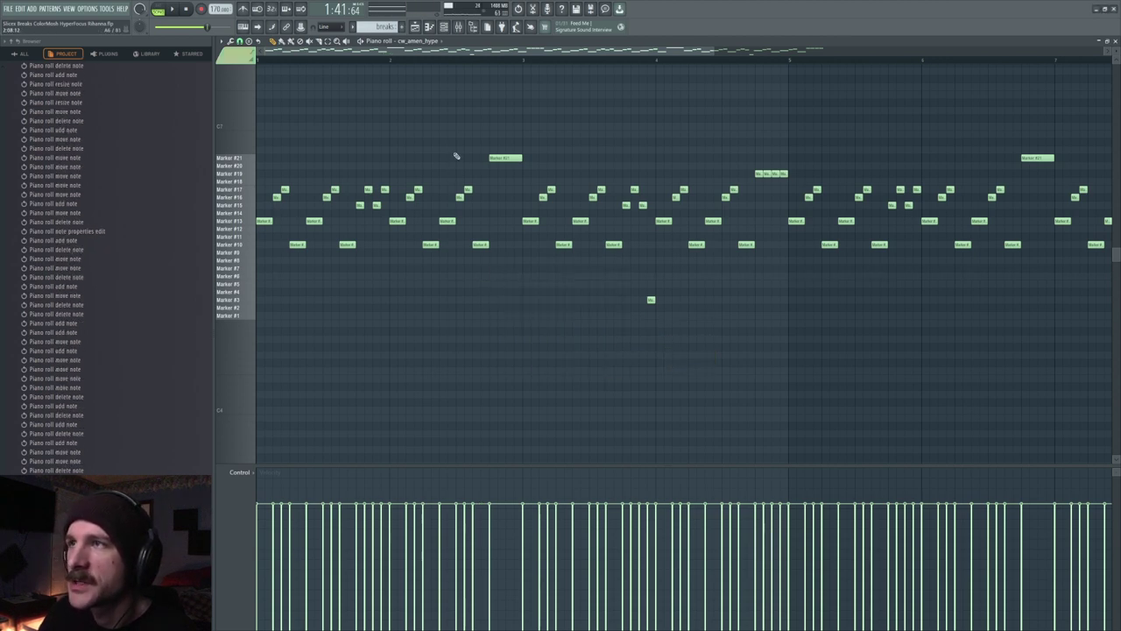
Try a two-step Marker #21 note in the middle of bar 2, delete it, and play the break from the start
left_click(445, 158)
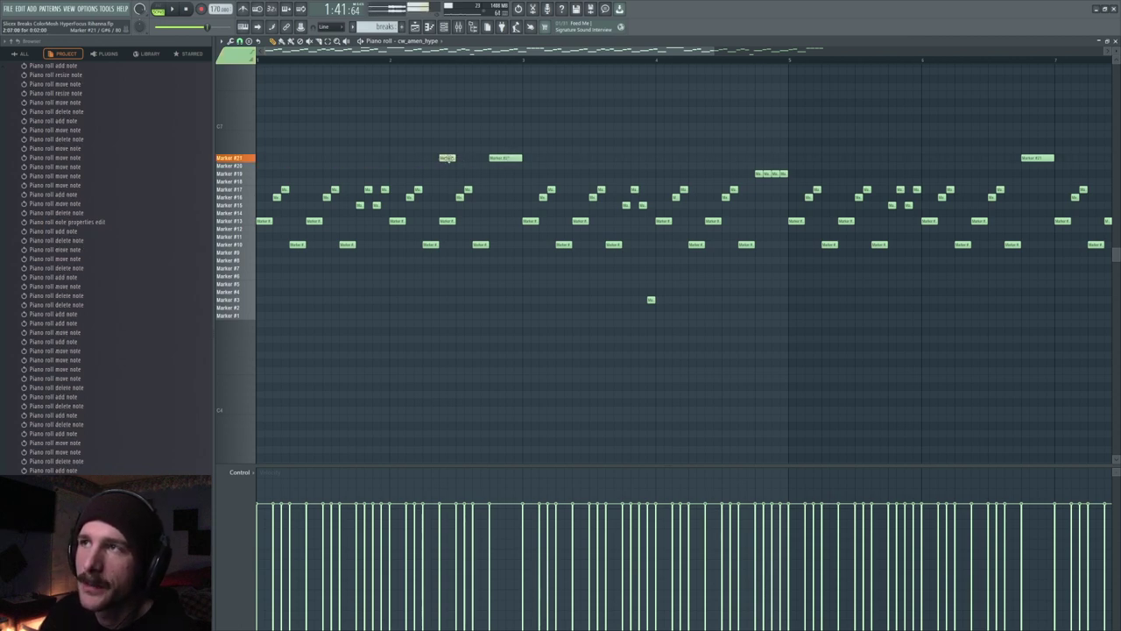
left_click(447, 157)
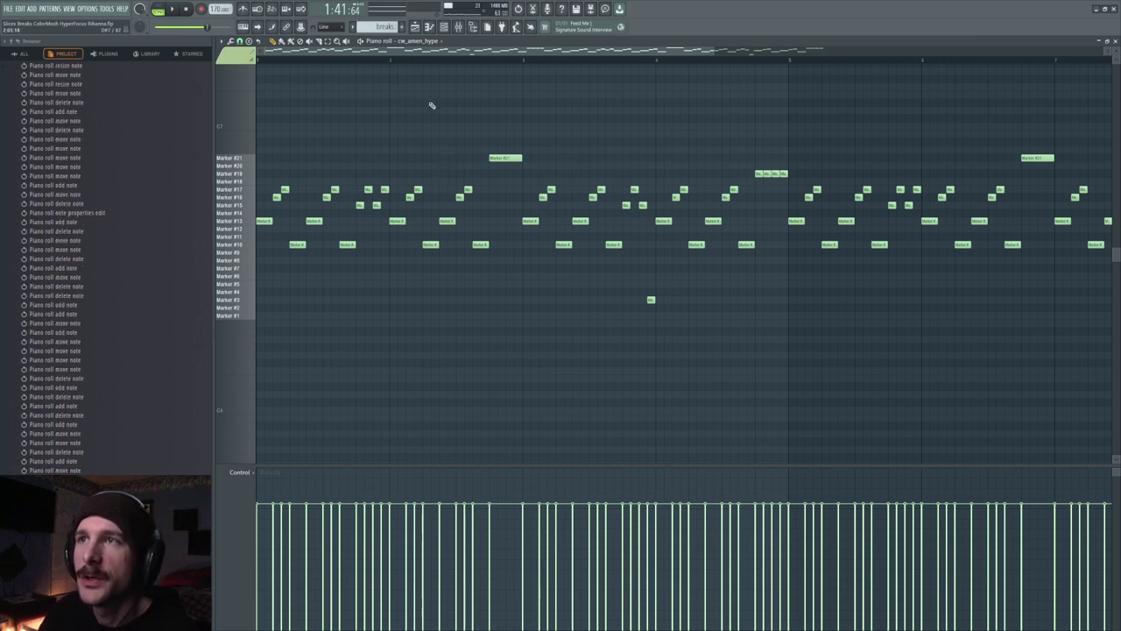
key("space")
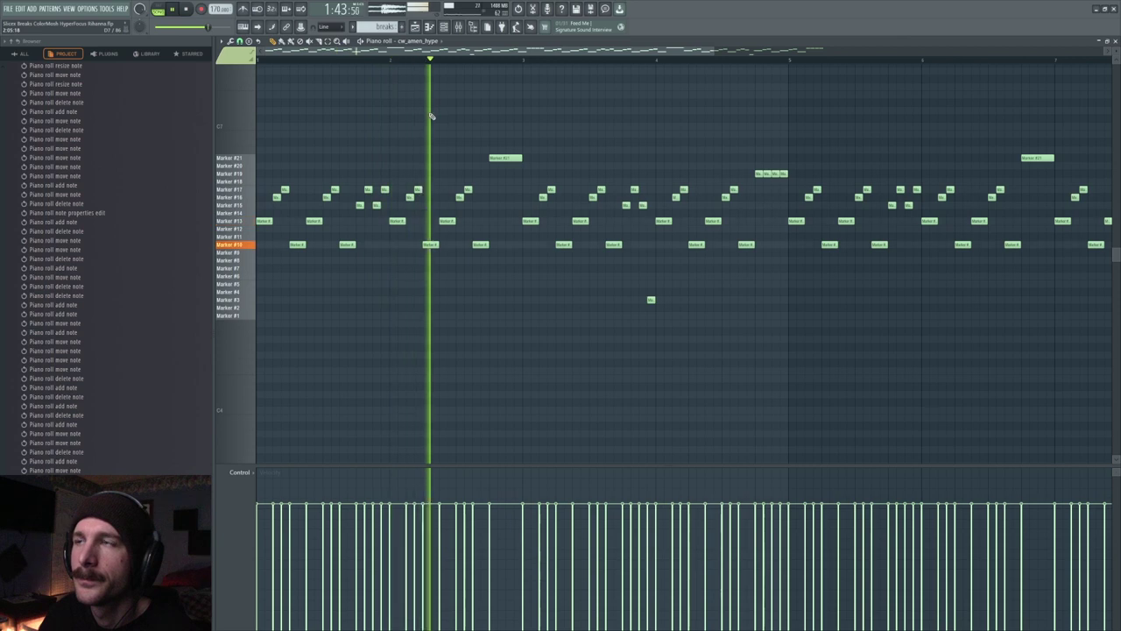
key("space")
Redraw the Marker #21 note at the end of bar 2 as a four-step note and audition it
right_click(496, 158)
left_click(492, 159)
mouse_move(505, 158)
left_mouse_down()
mouse_move(526, 158)
mouse_move(511, 158)
left_mouse_up()
left_click(521, 158)
right_click(520, 157)
left_click(519, 158)
key("space")
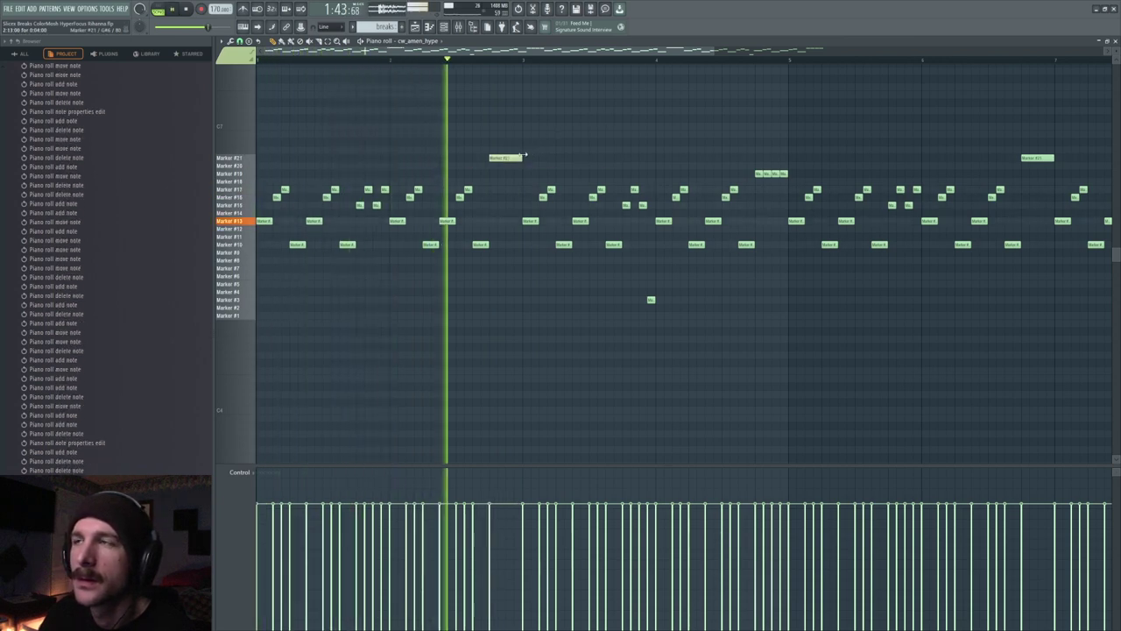
key("space")
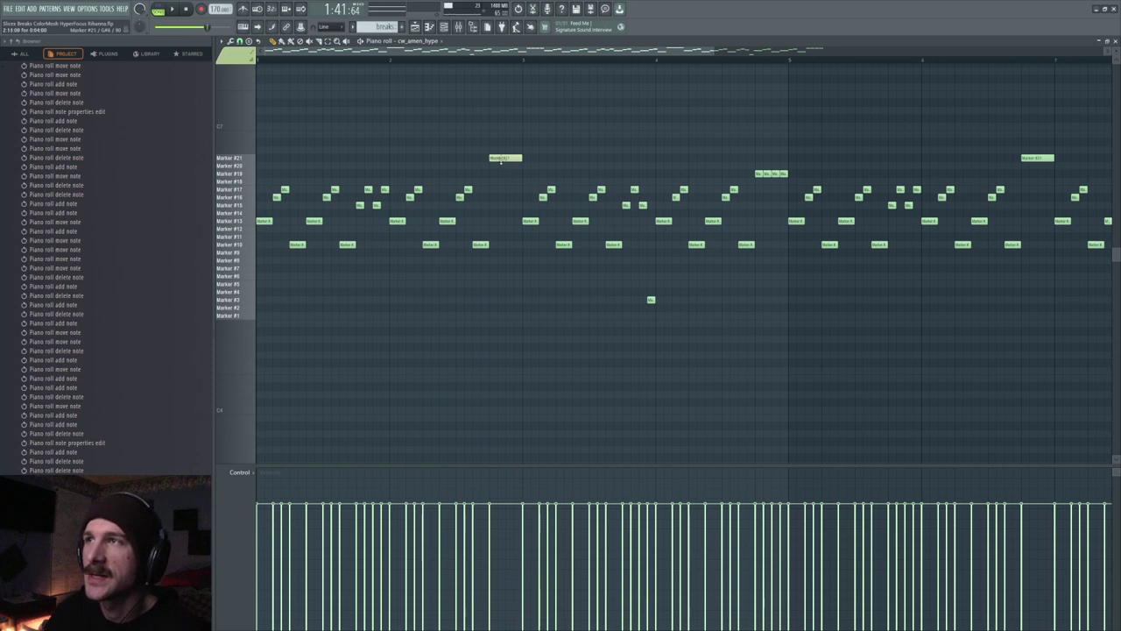
Add a two-step Marker #21 note in bar 2, two steps ahead of the long Marker #21 note
left_click(462, 160)
right_click(459, 158)
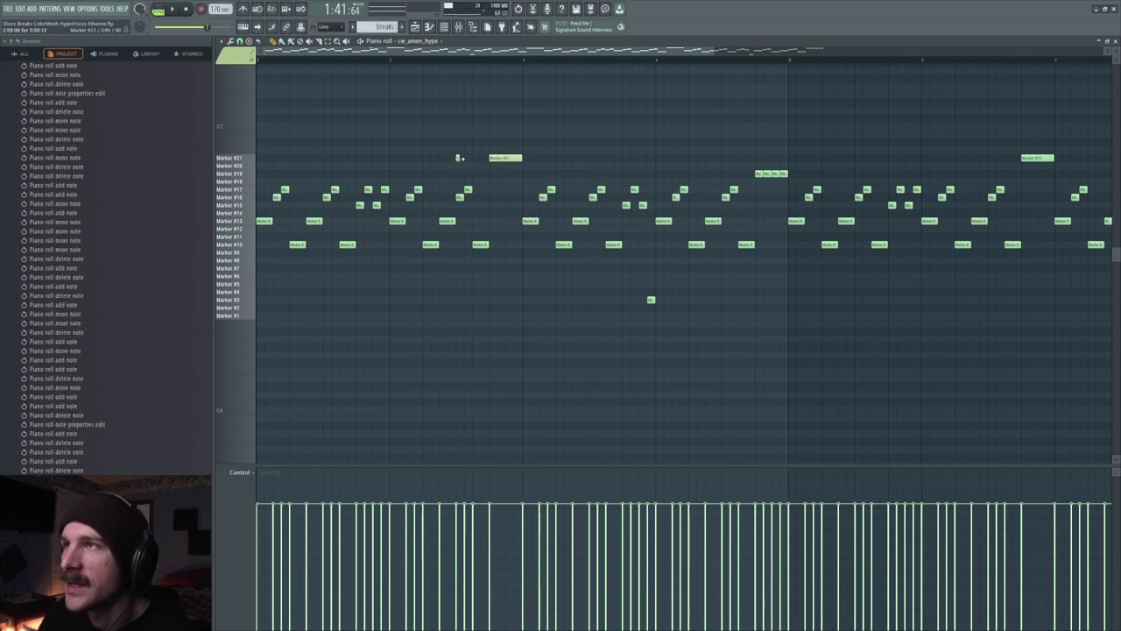
left_click_drag(467, 157, 478, 160)
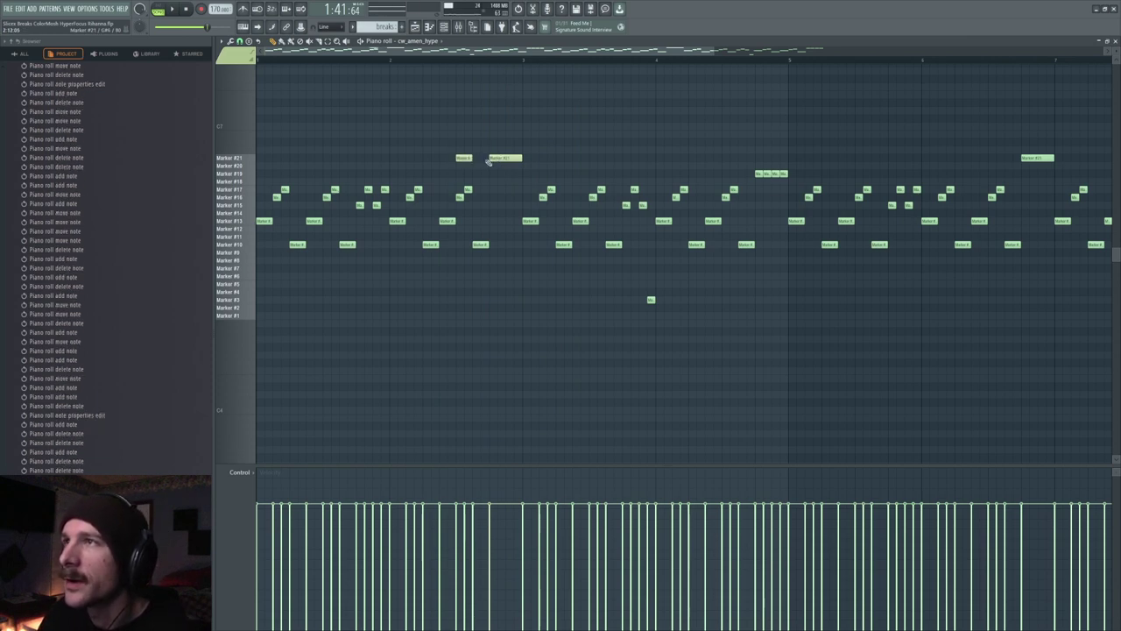
Cycle through note colors in the long Marker #21 note's properties and accept them
double_click(504, 158)
left_click(610, 307)
left_click(624, 329)
left_click(612, 308)
left_click(615, 340)
left_click(612, 308)
left_click(614, 326)
left_click(613, 369)
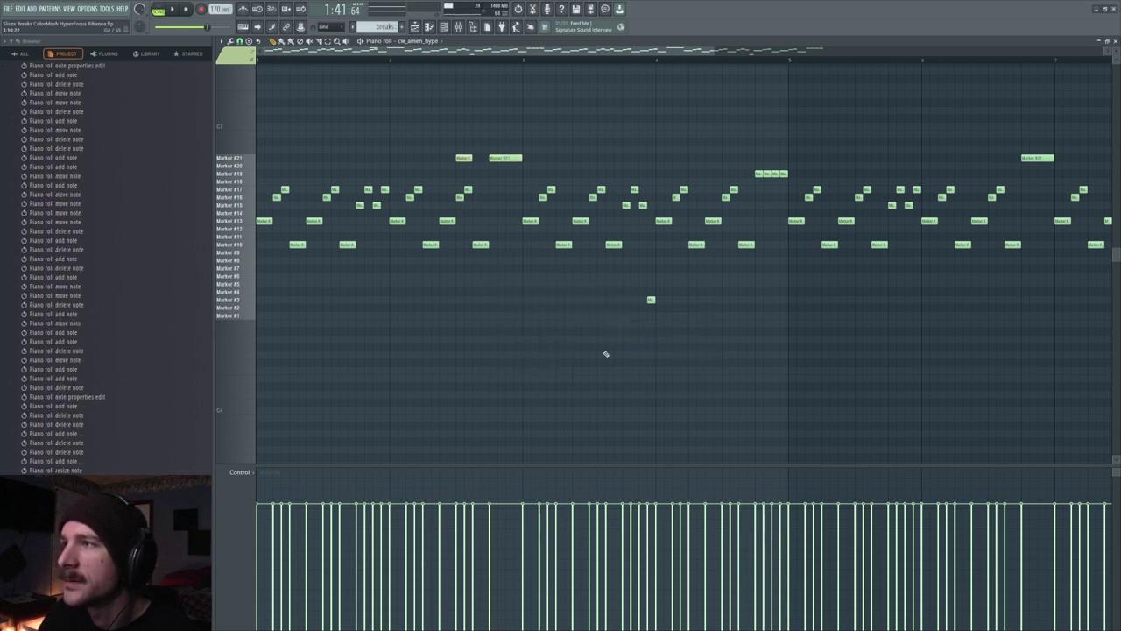
Recheck the long Marker #21 note's properties, accept them, and play the break through bar 2
double_click(496, 159)
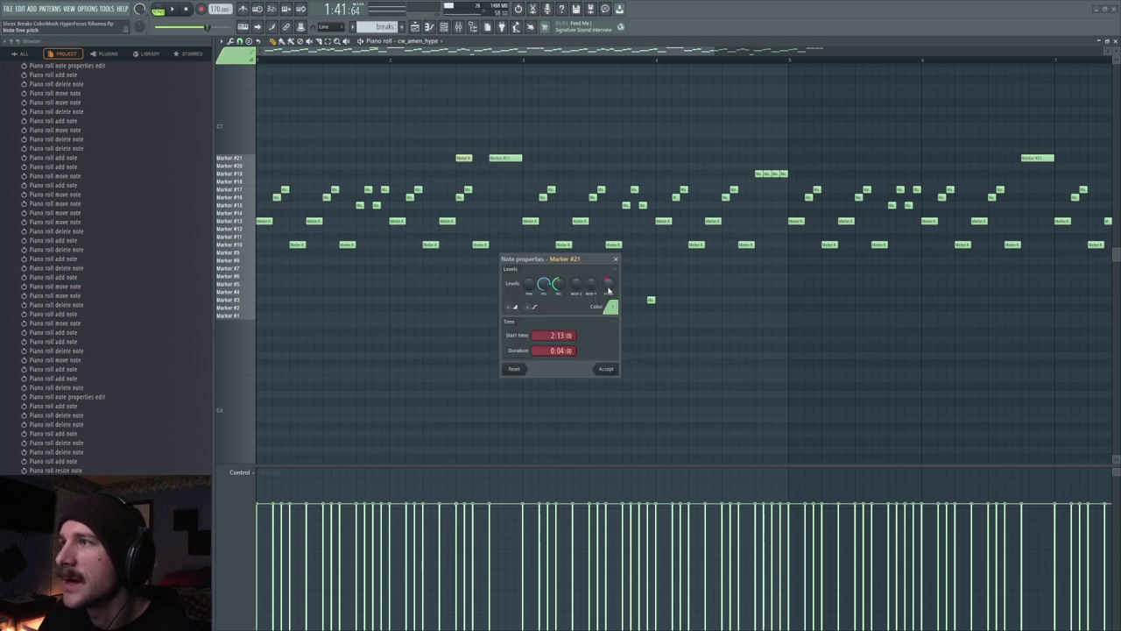
left_click(612, 367)
key("space")
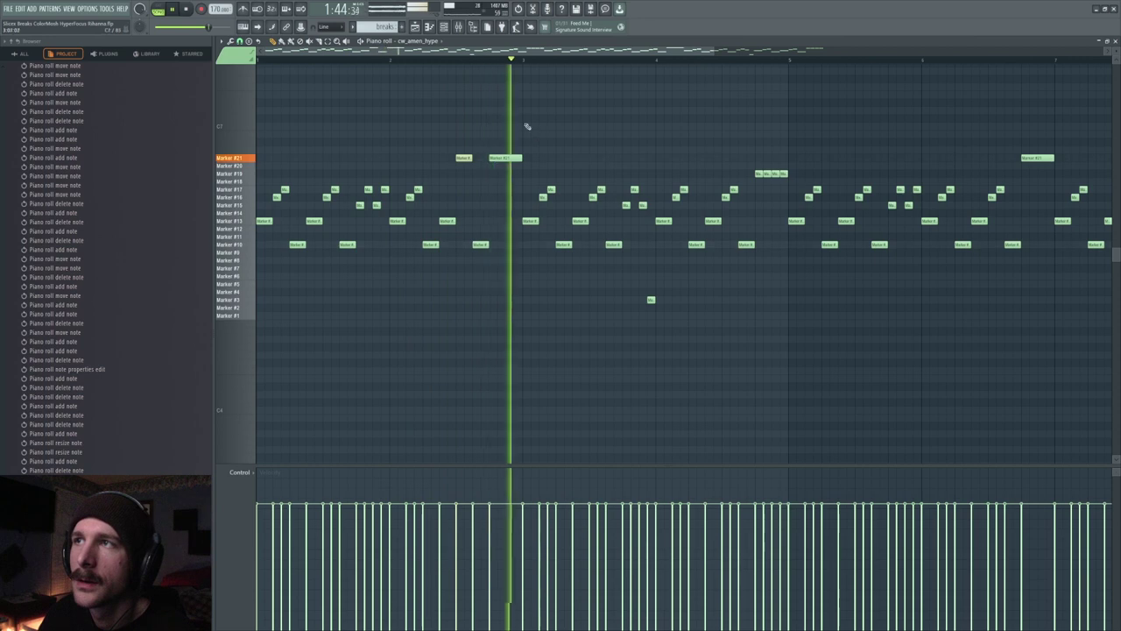
scroll(504, 128, "down", 3)
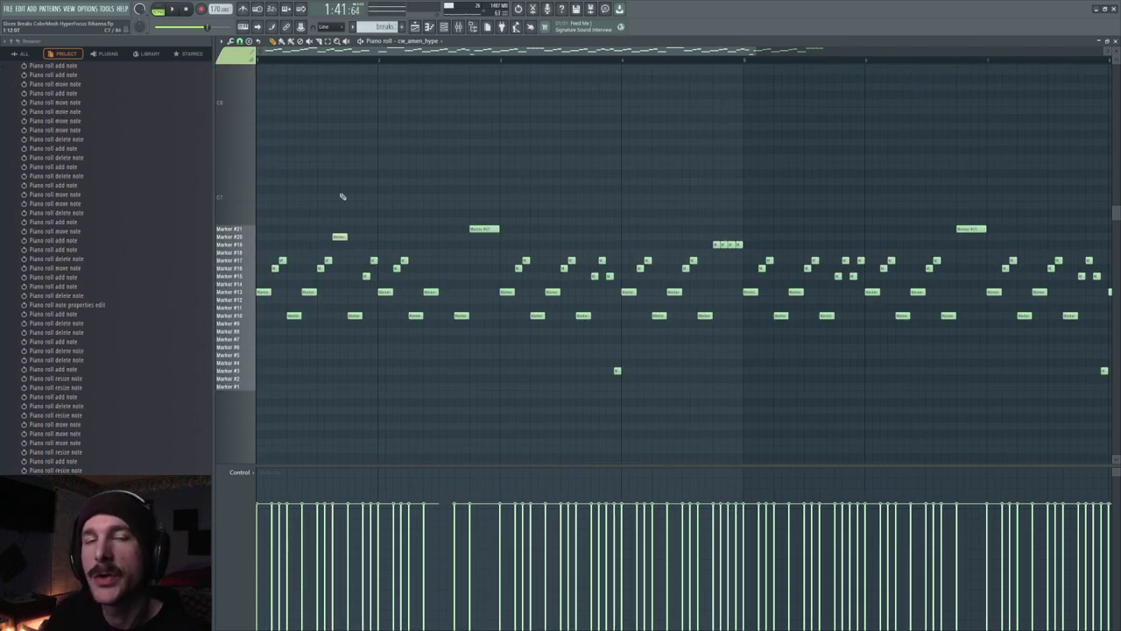
scroll(412, 56, "down", 2)
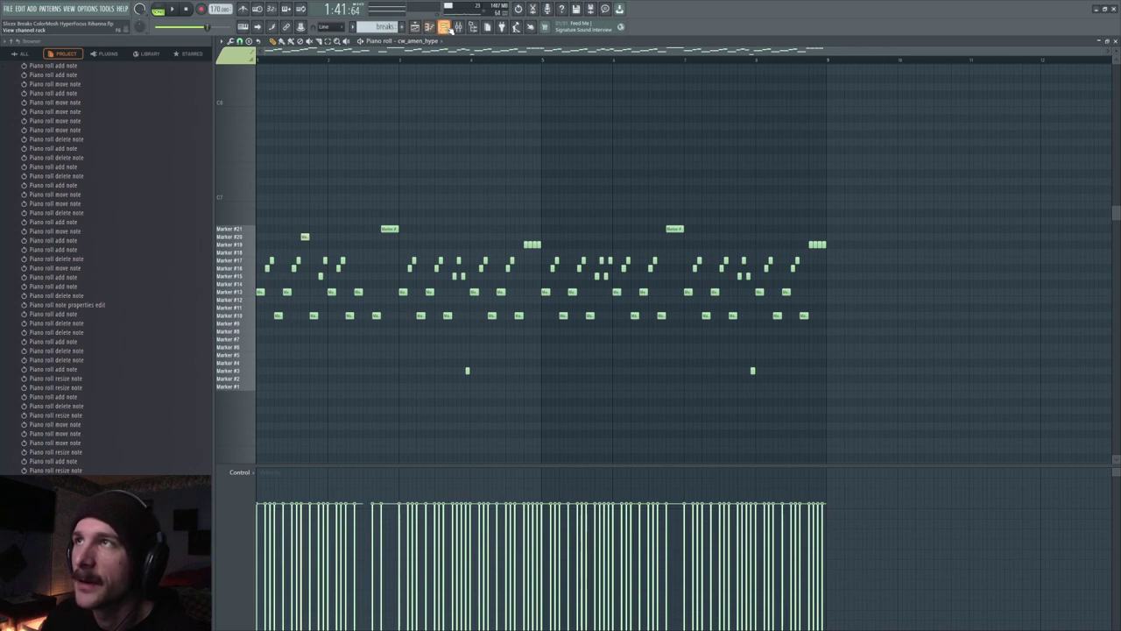
Open the first Breaks clip of the playlist in the Amen_Vinyl piano roll and play it from the start
double_click(324, 261)
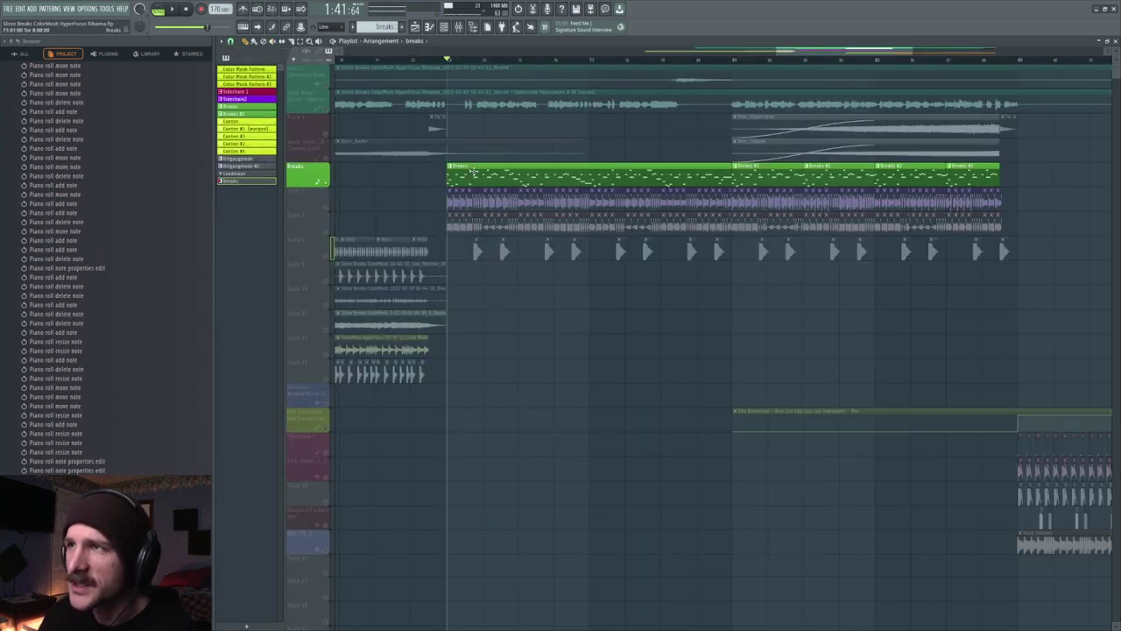
double_click(473, 172)
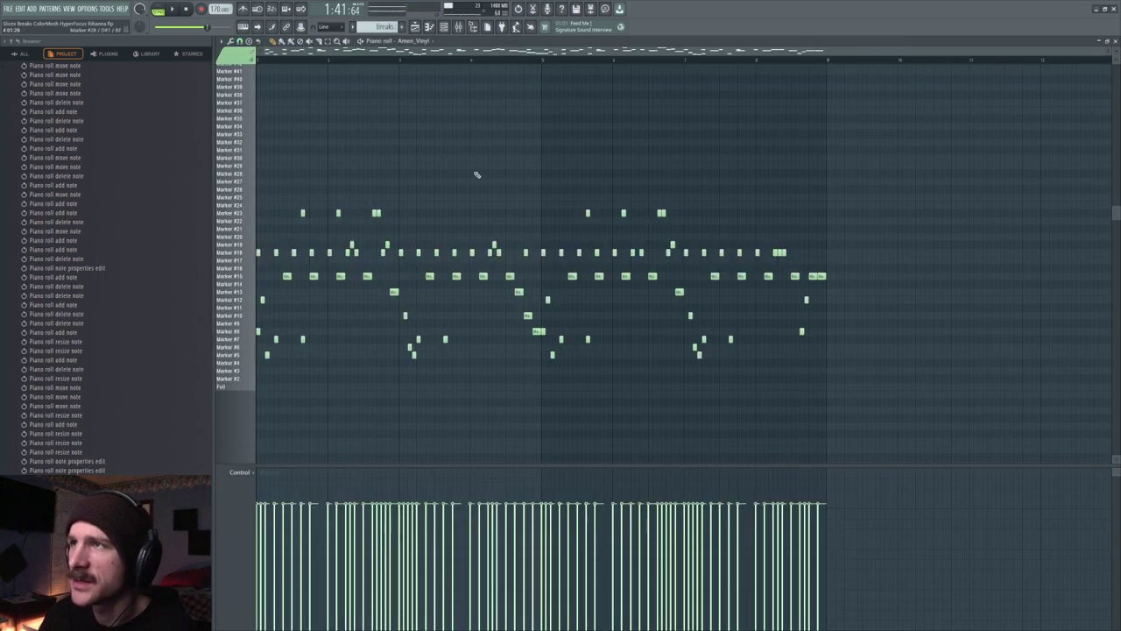
scroll(396, 54, "up", 3)
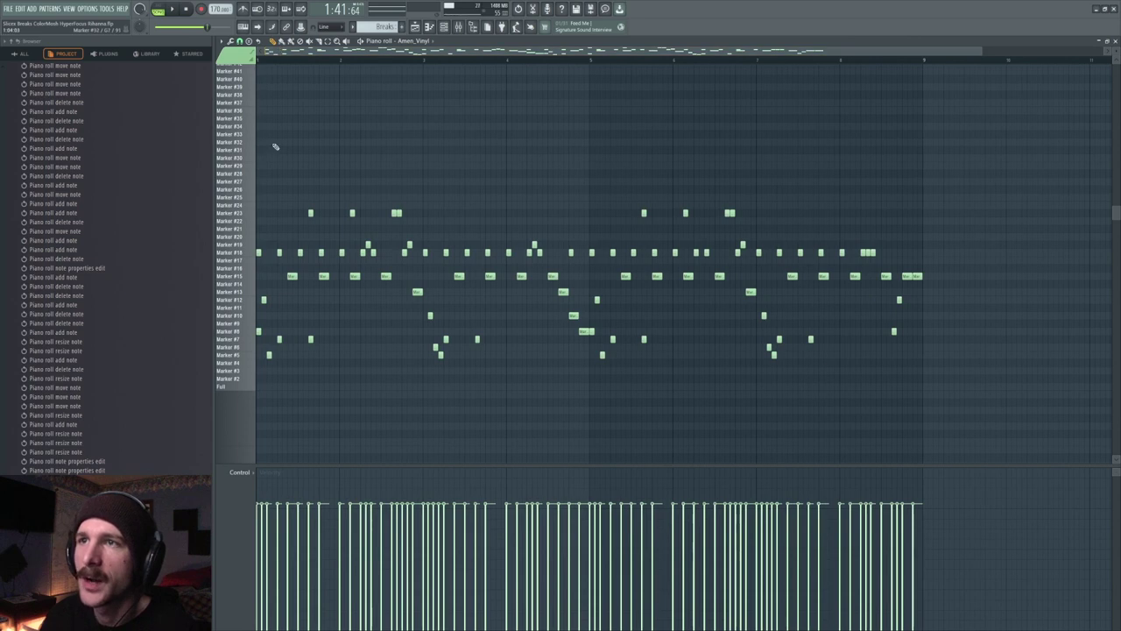
key("space")
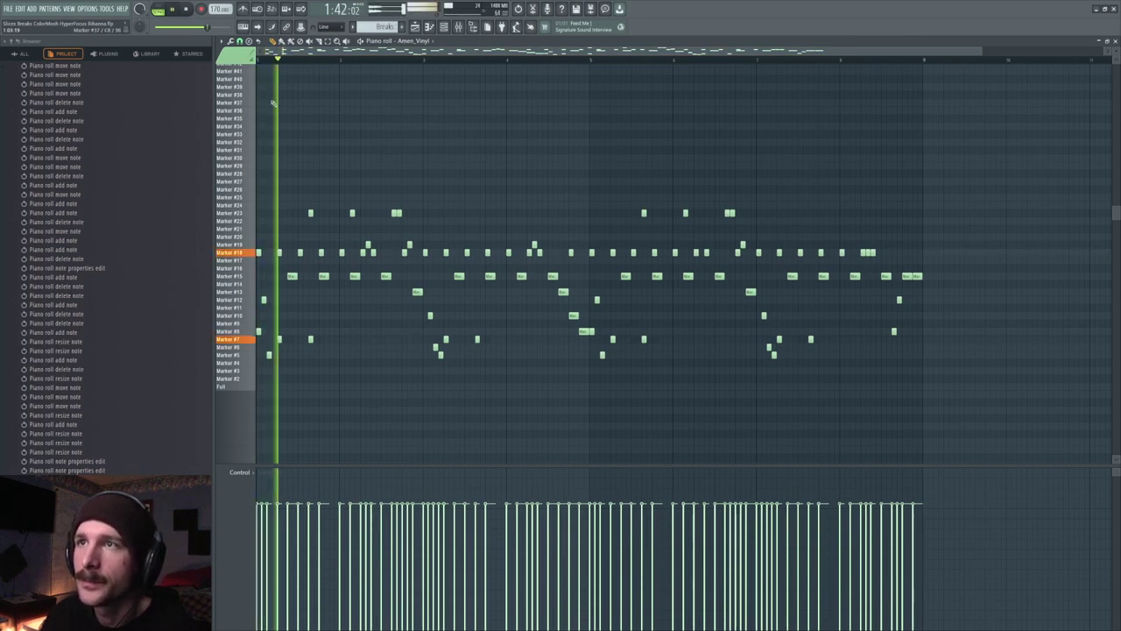
scroll(298, 109, "down", 3)
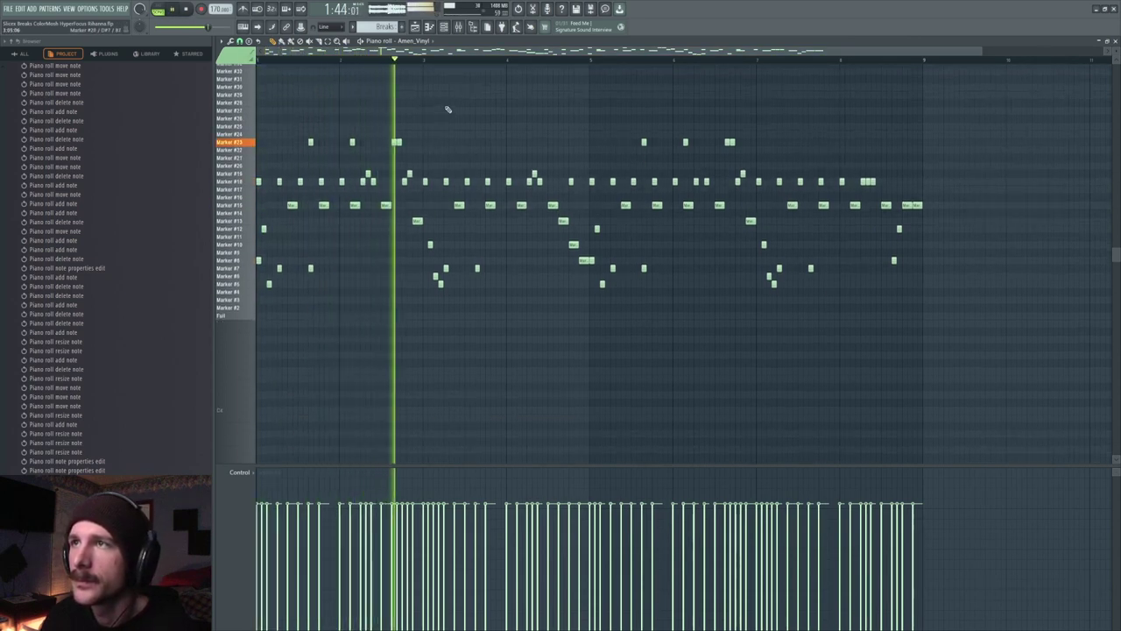
scroll(441, 116, "up", 2)
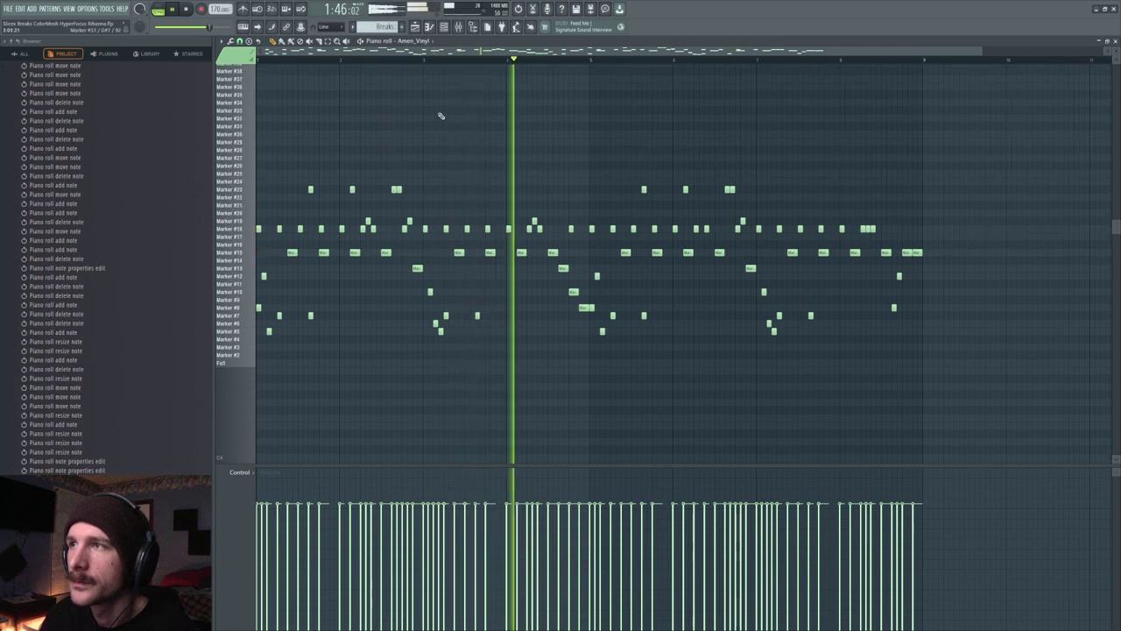
key("space")
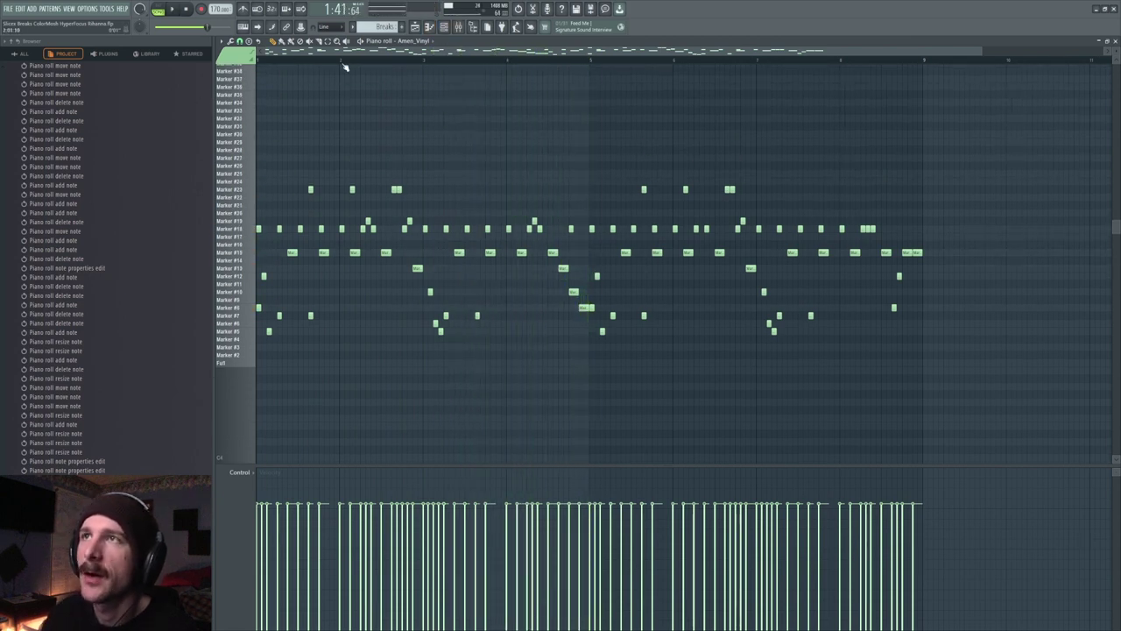
Scrub repeatedly over the bar 1 notes of the Amen_Vinyl break to audition how the layered slices line up
scroll(344, 67, "up", 4)
key("space")
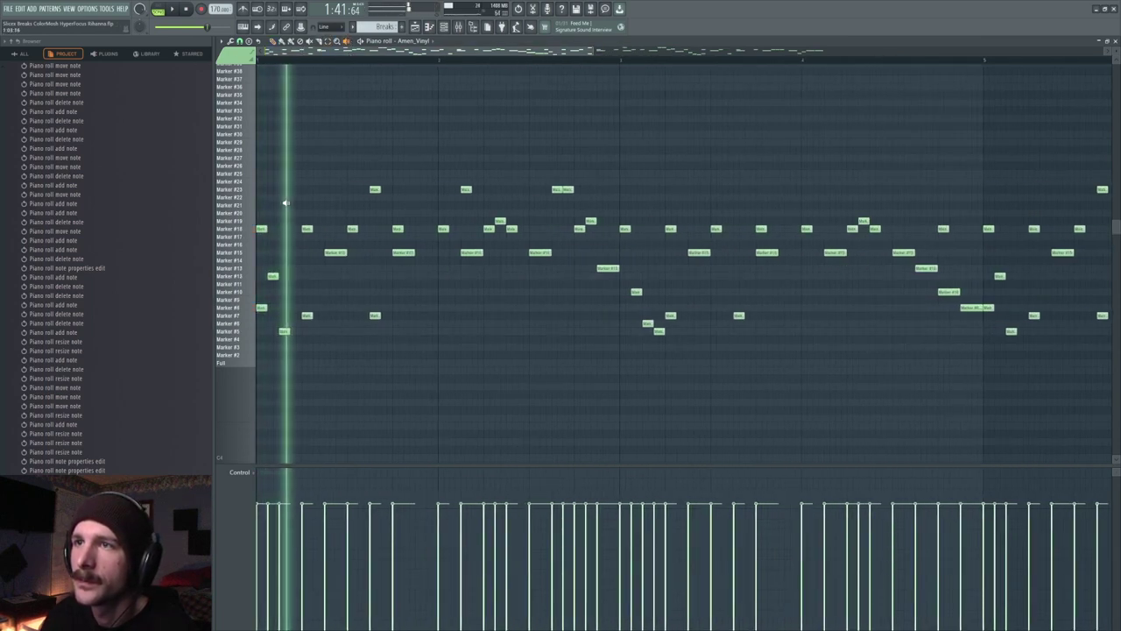
key("space")
key("space")
left_click_drag(312, 229, 331, 233)
key("space")
key("space")
mouse_move(286, 199)
left_mouse_down()
mouse_move(396, 196)
mouse_move(337, 202)
left_mouse_up()
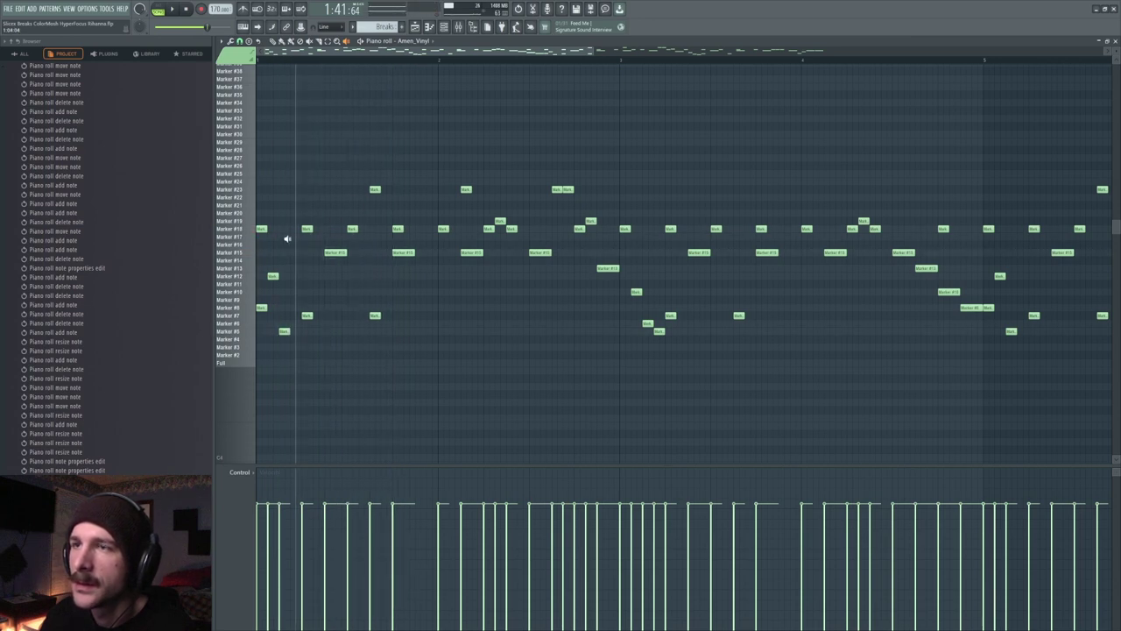
left_click_drag(287, 236, 401, 230)
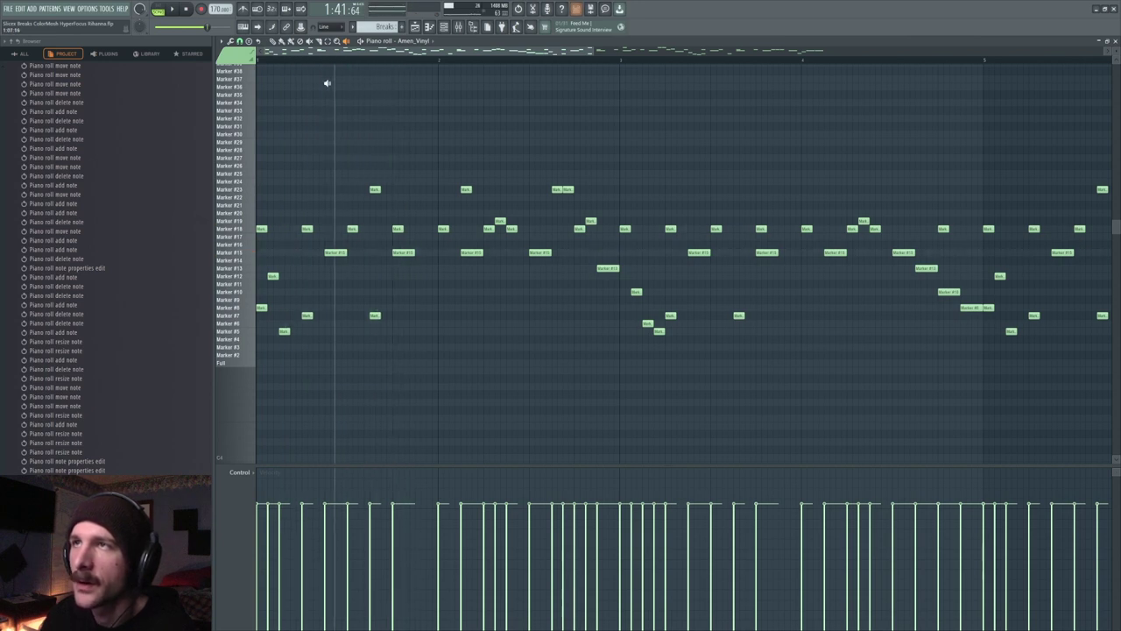
Play the opening bars of the Amen_Vinyl break and run through its first two bars
key("space")
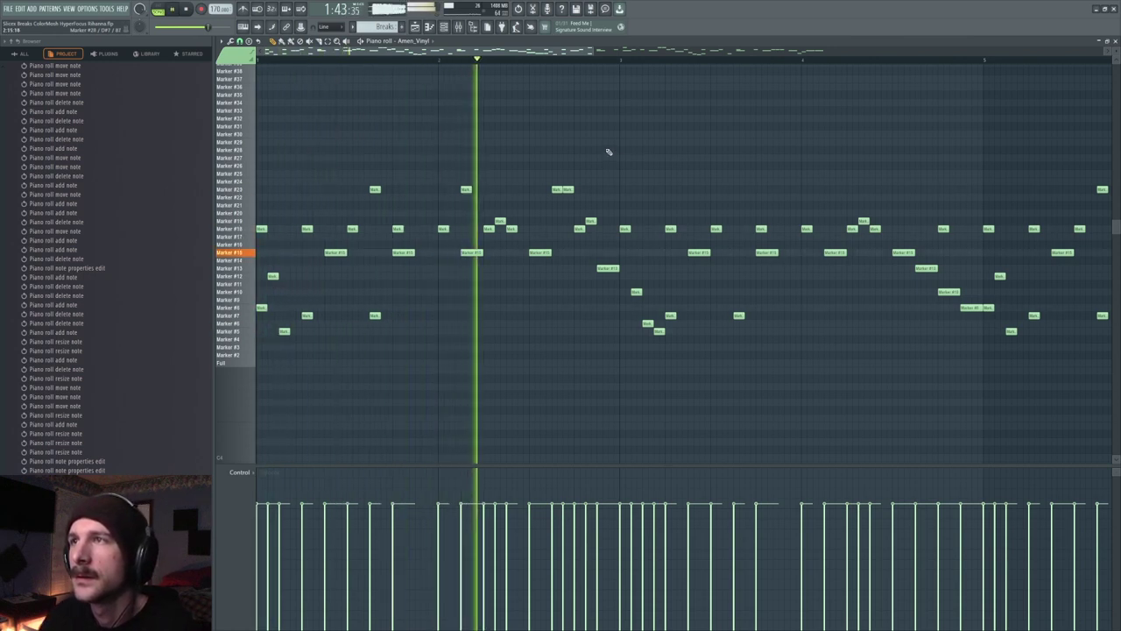
key("space")
scroll(581, 62, "down", 2)
scroll(581, 61, "down", 1)
left_click_drag(368, 180, 472, 176)
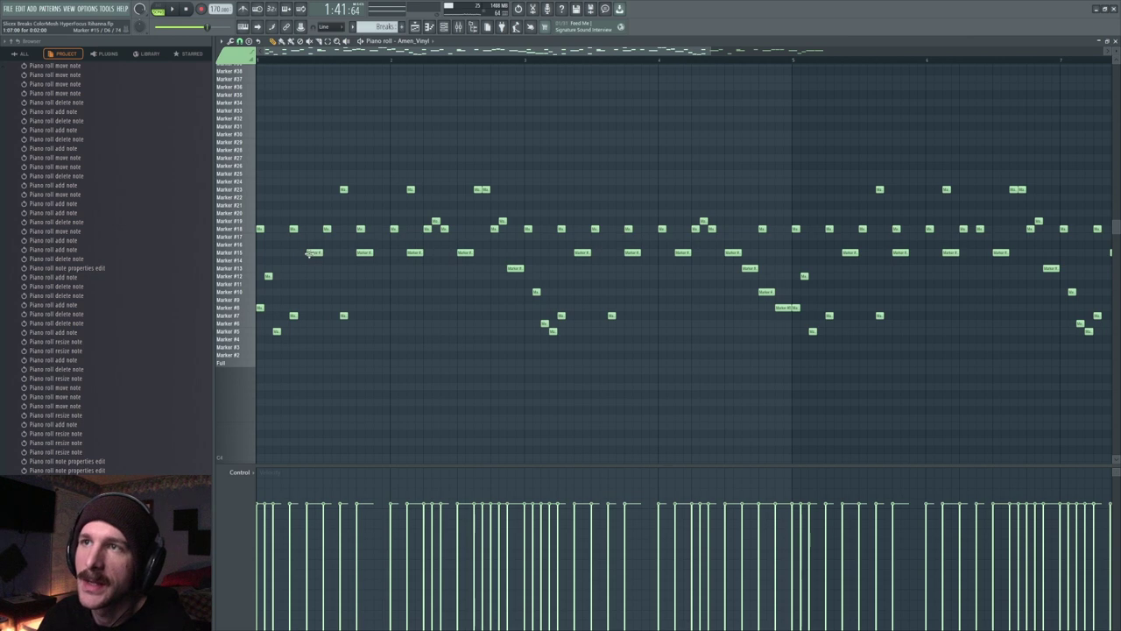
Try an extra Marker #15 note just before the first one in bar 1 and delete it
left_click(292, 255)
left_click(293, 254)
right_click(293, 254)
mouse_move(324, 226)
left_mouse_down()
mouse_move(304, 226)
mouse_move(436, 226)
mouse_move(413, 215)
mouse_move(394, 223)
mouse_move(444, 227)
mouse_move(496, 206)
mouse_move(513, 157)
mouse_move(506, 88)
left_mouse_up()
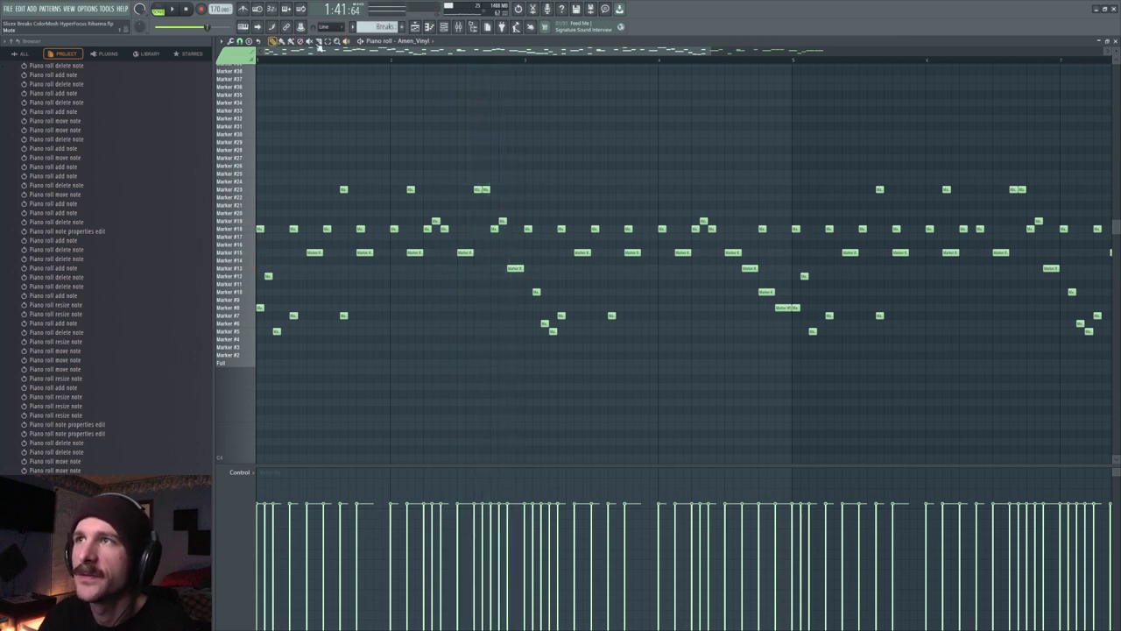
Play the full eight-bar Amen_Vinyl break to review its pattern and fills
scroll(426, 70, "down", 4)
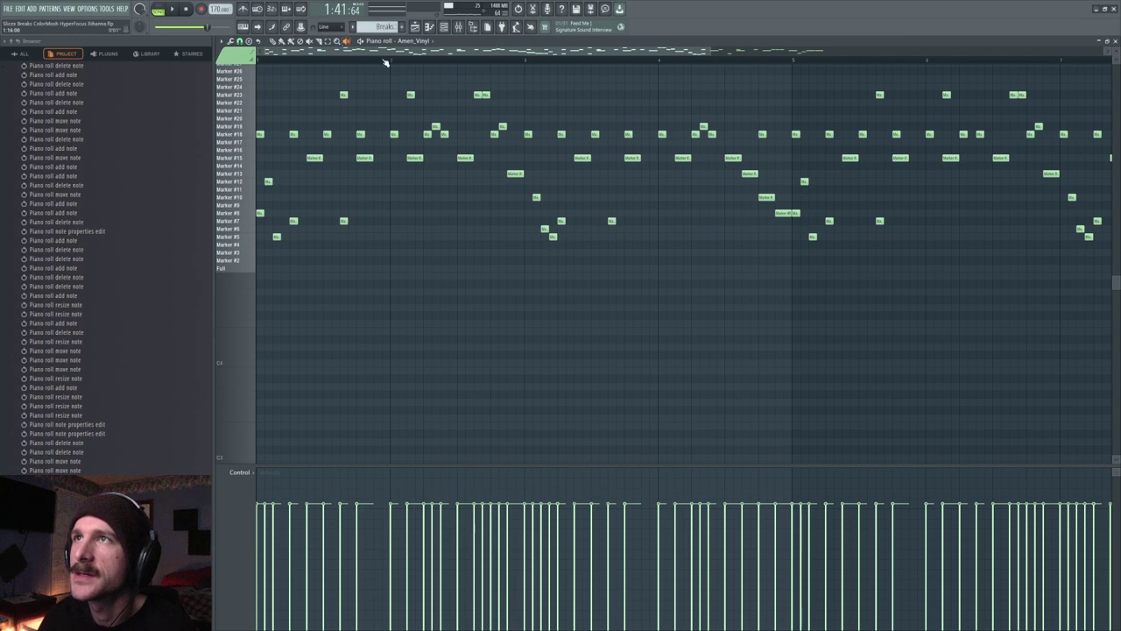
scroll(386, 63, "down", 3)
scroll(375, 227, "up", 6)
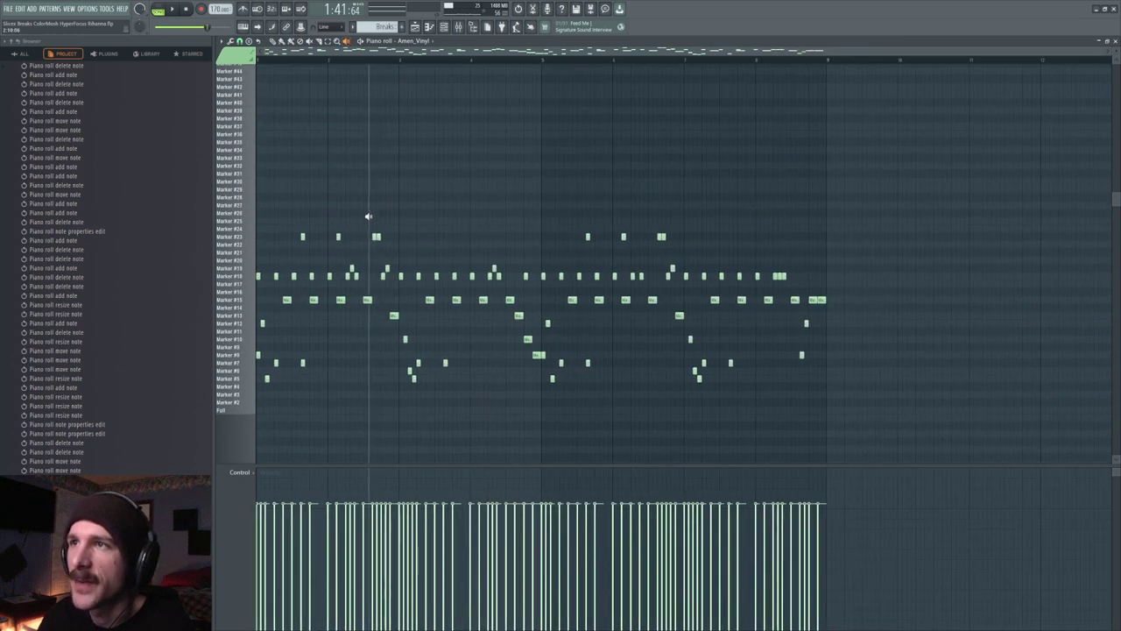
left_click(176, 11)
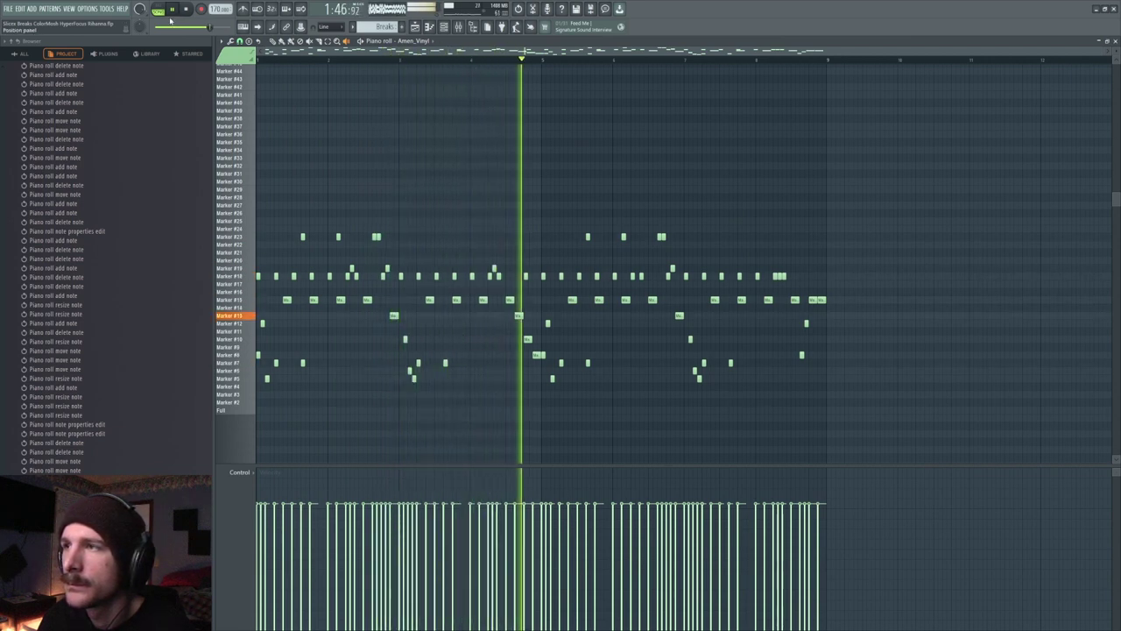
key("space")
left_click_drag(402, 276, 459, 279)
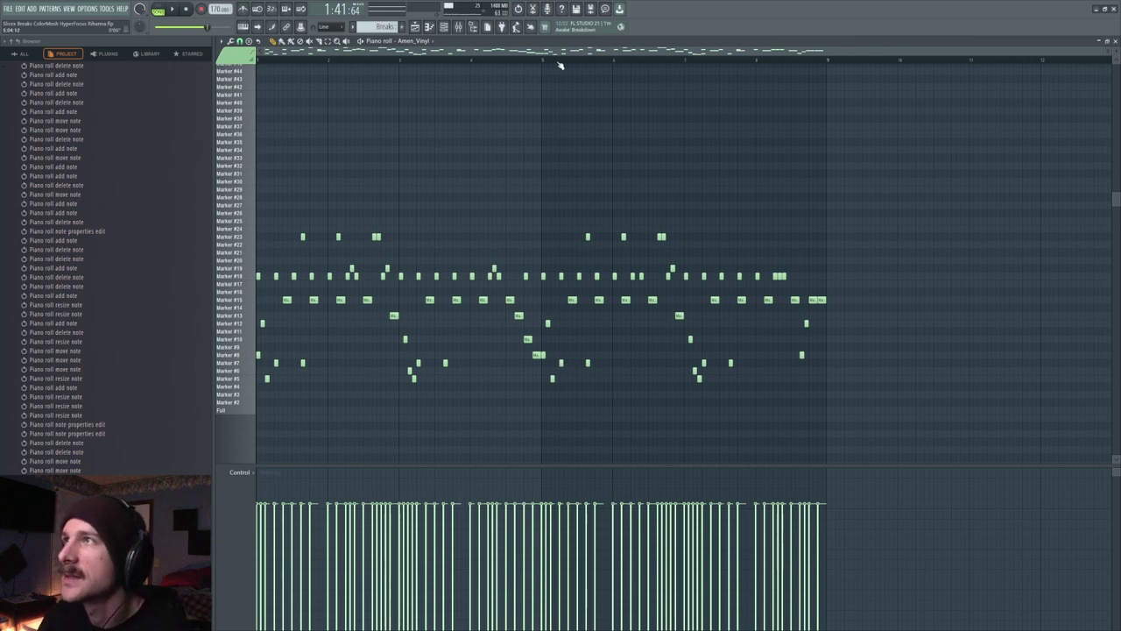
key("space")
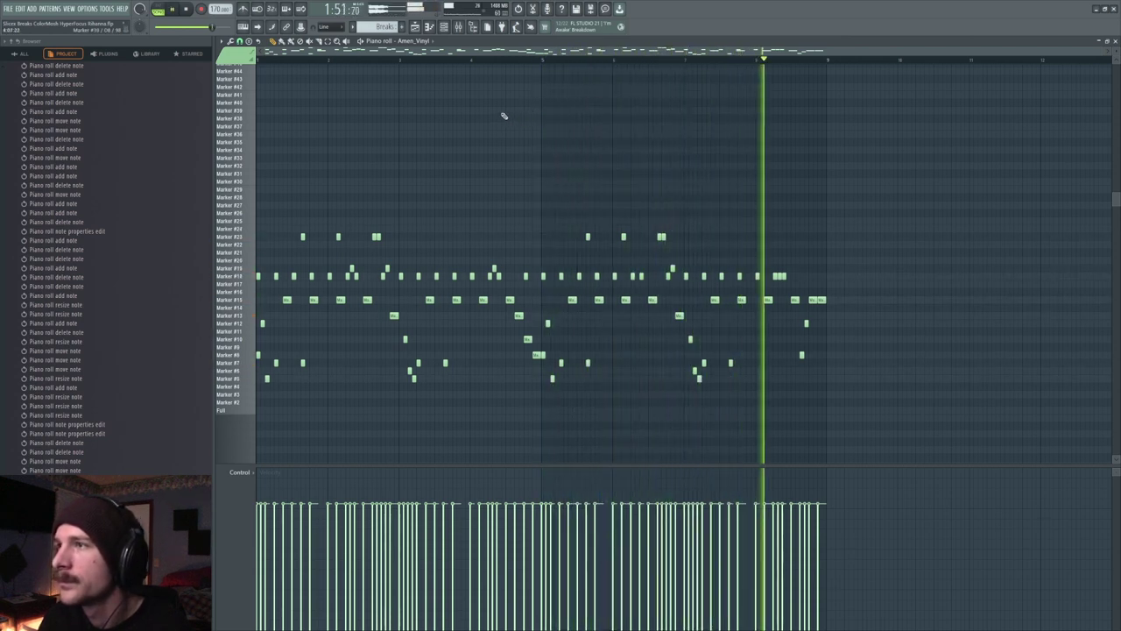
Stop the break, mute the vocals track and Track 8 in the Playlist, and play the Breaks section from bar 73
key("space")
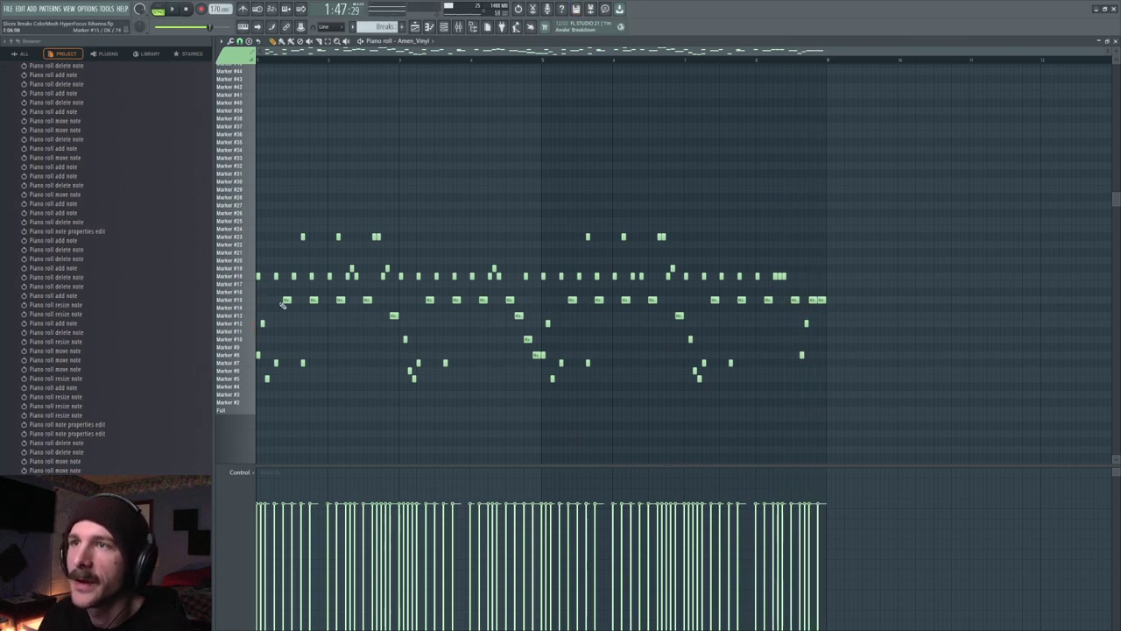
key("F5")
left_click(325, 107)
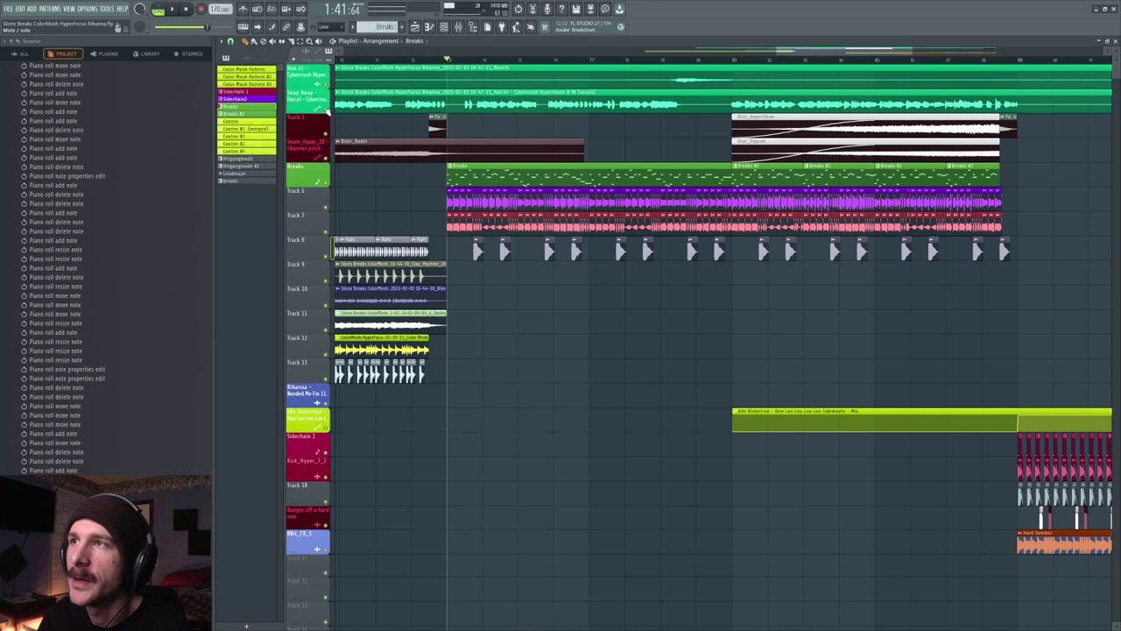
left_click(329, 257)
left_click(326, 107)
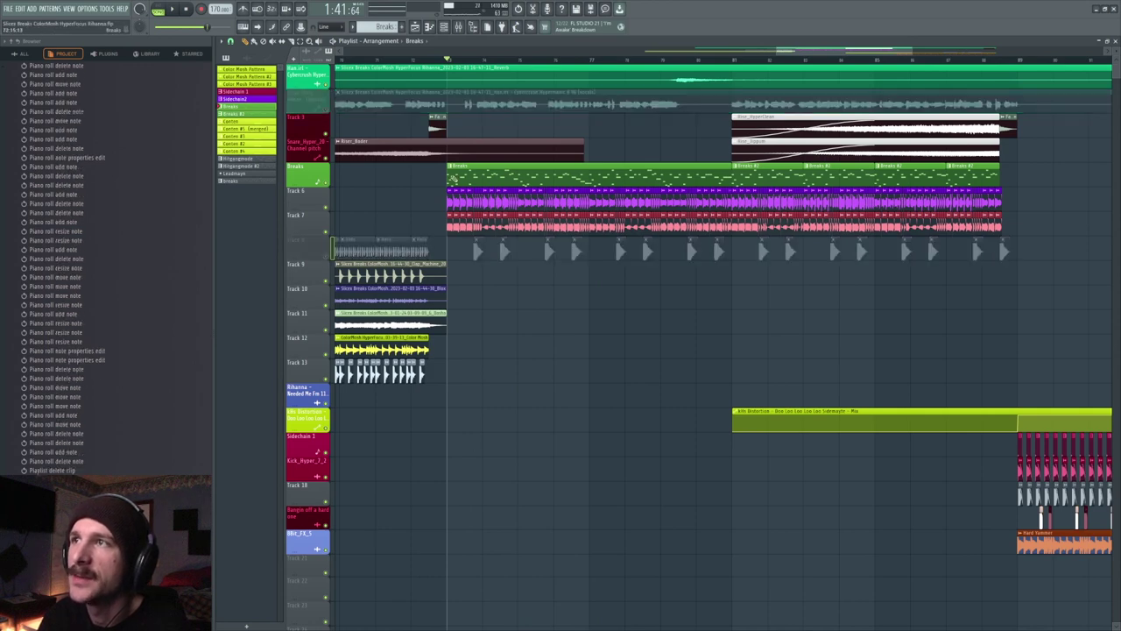
key("space")
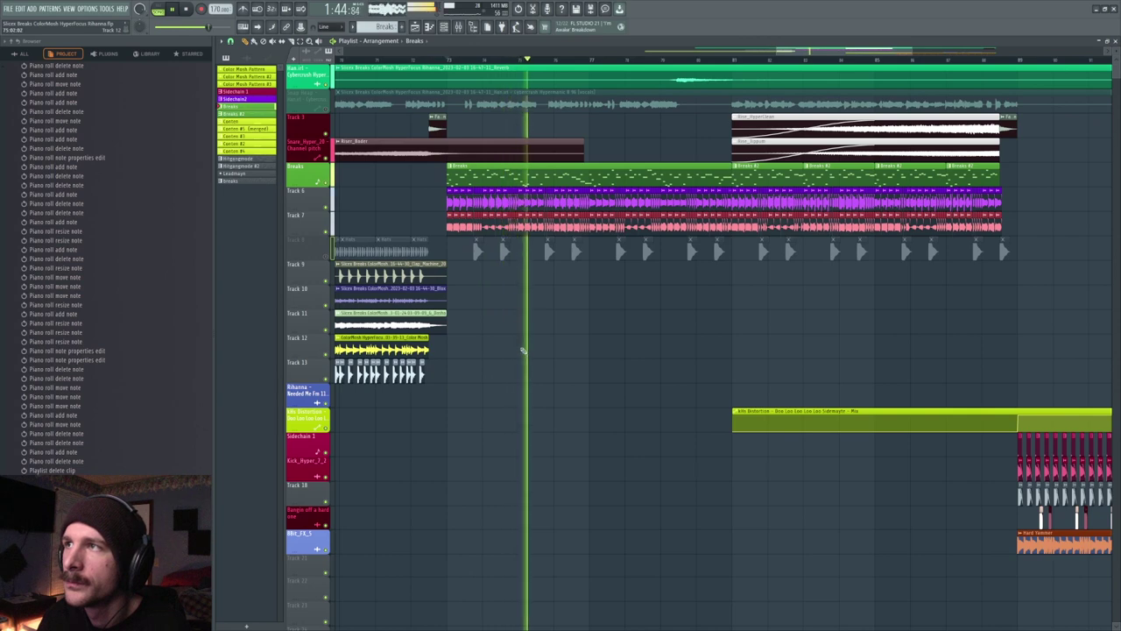
left_click_drag(815, 52, 829, 55)
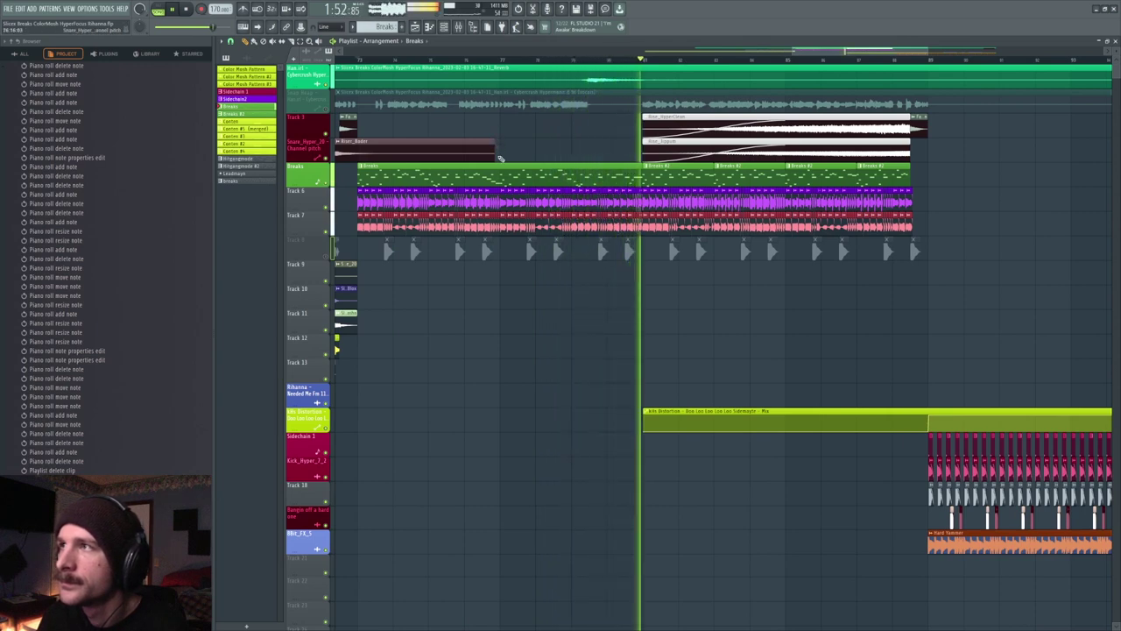
key("space")
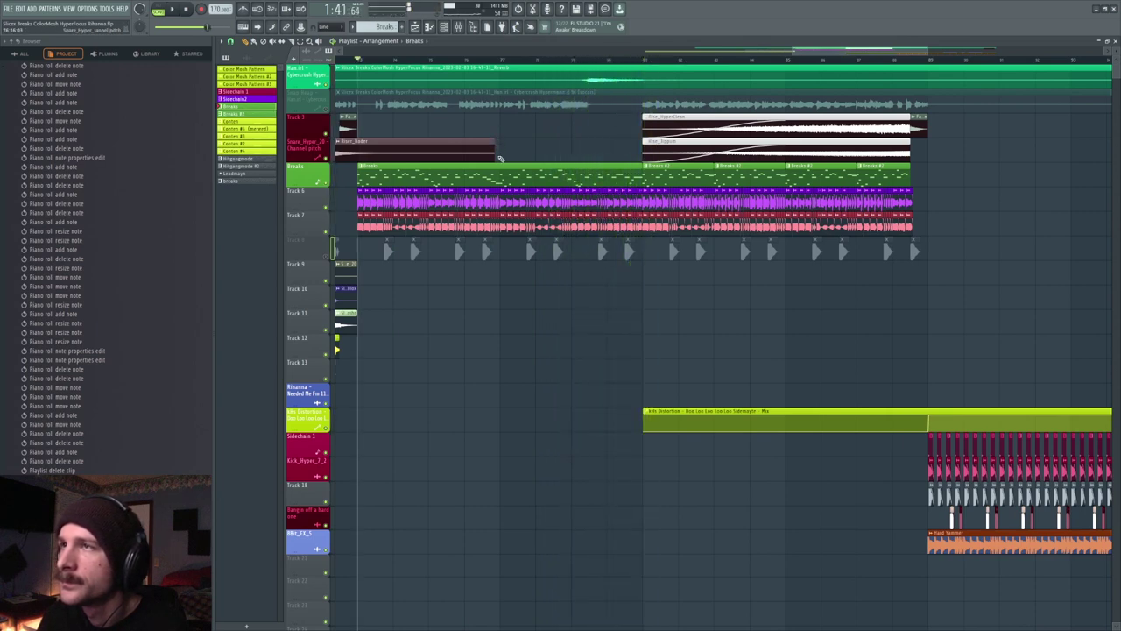
Unmute Track 8 and audition the start of the Breaks section with its snare layer, examining how the snares line up
left_click(331, 258)
key("space")
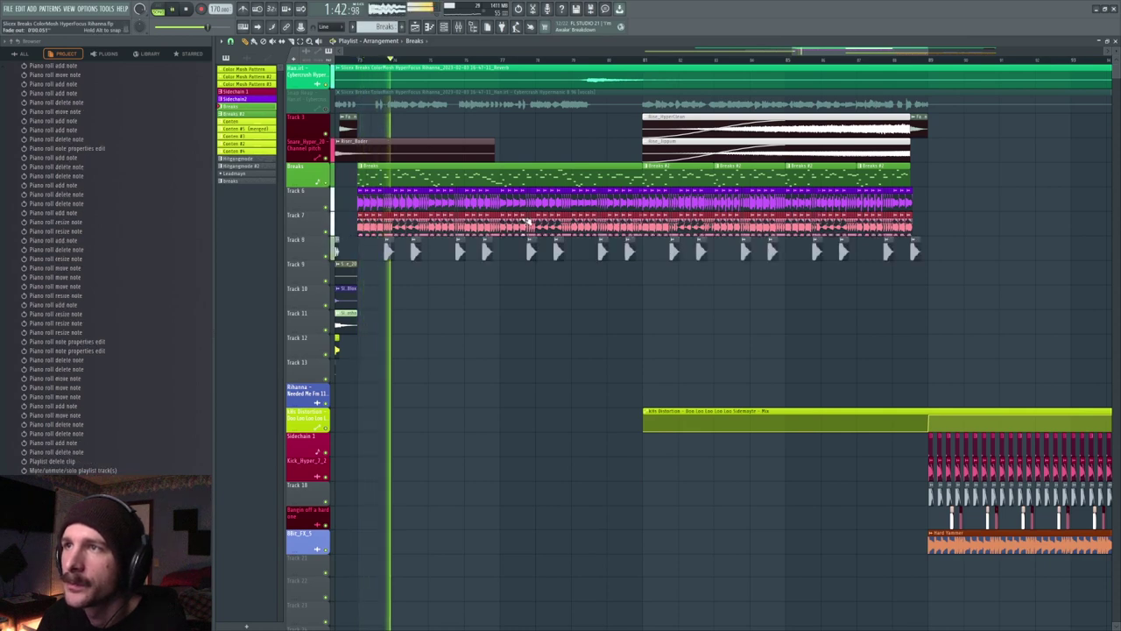
key("space")
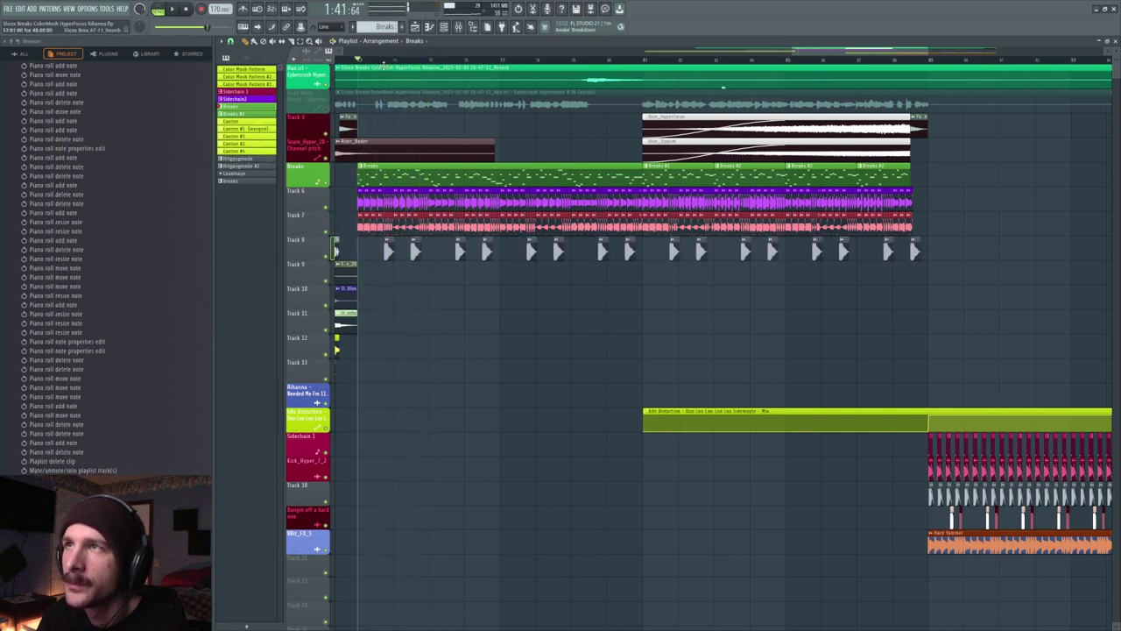
scroll(396, 67, "up", 4)
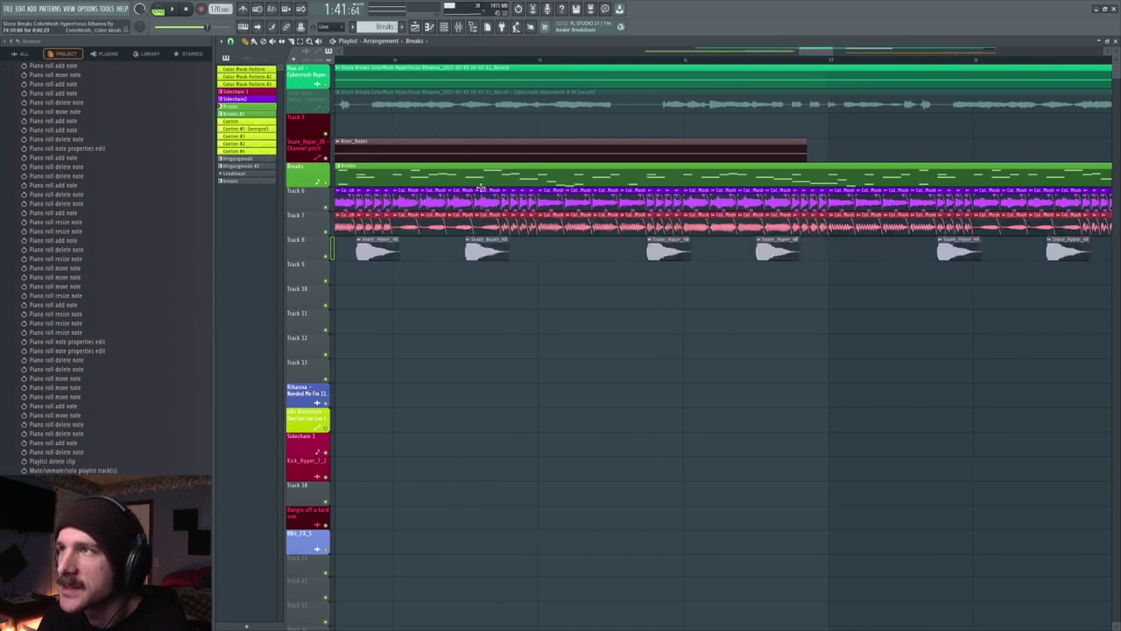
scroll(498, 63, "down", 4)
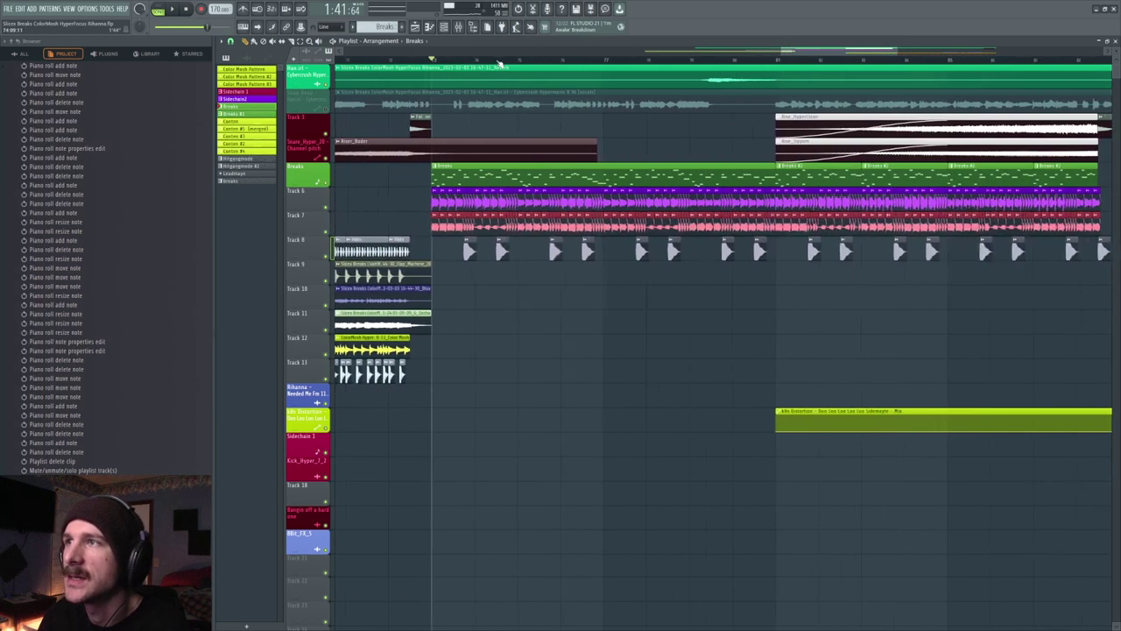
Play the Breaks section with the vocals track unmuted, and solo the Breaks track to hear its opening alone
scroll(551, 64, "down", 3)
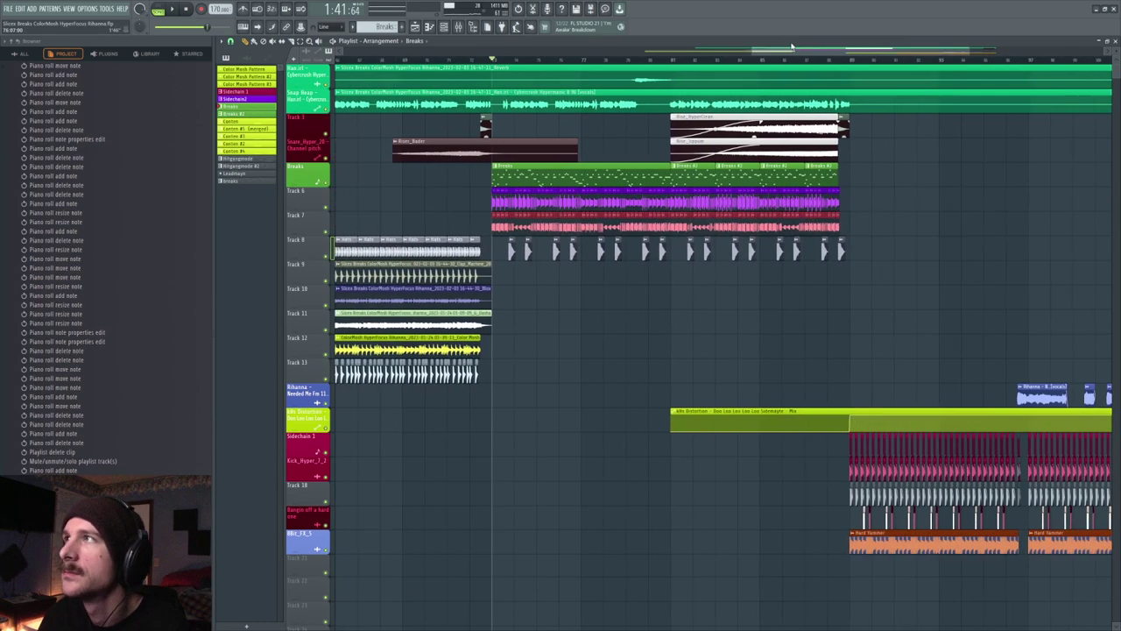
left_click_drag(793, 50, 821, 62)
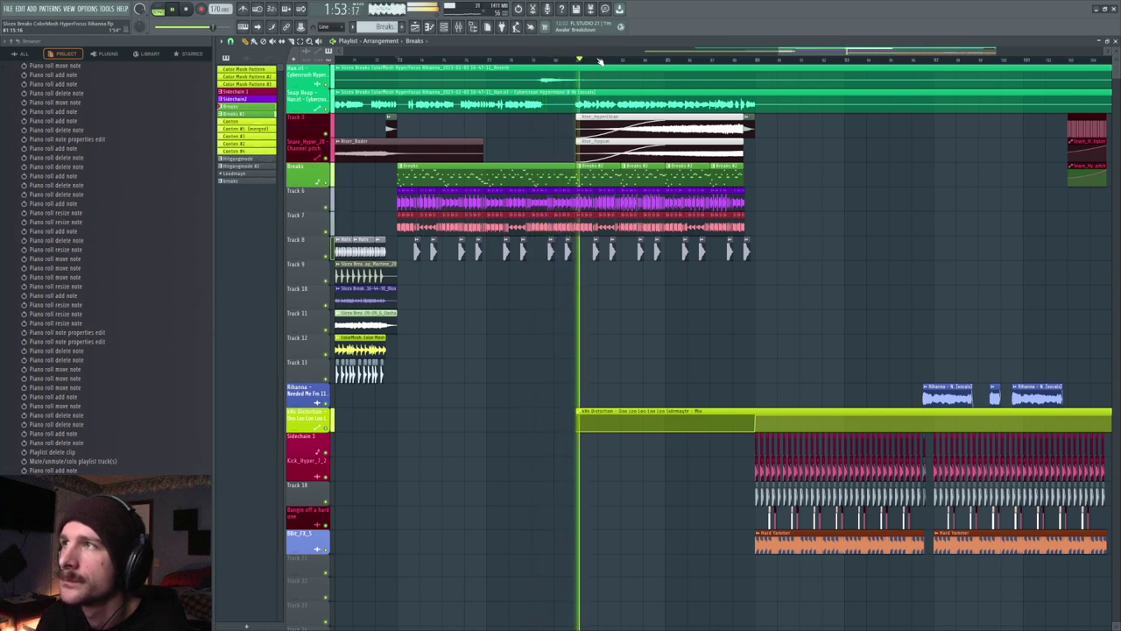
key("space")
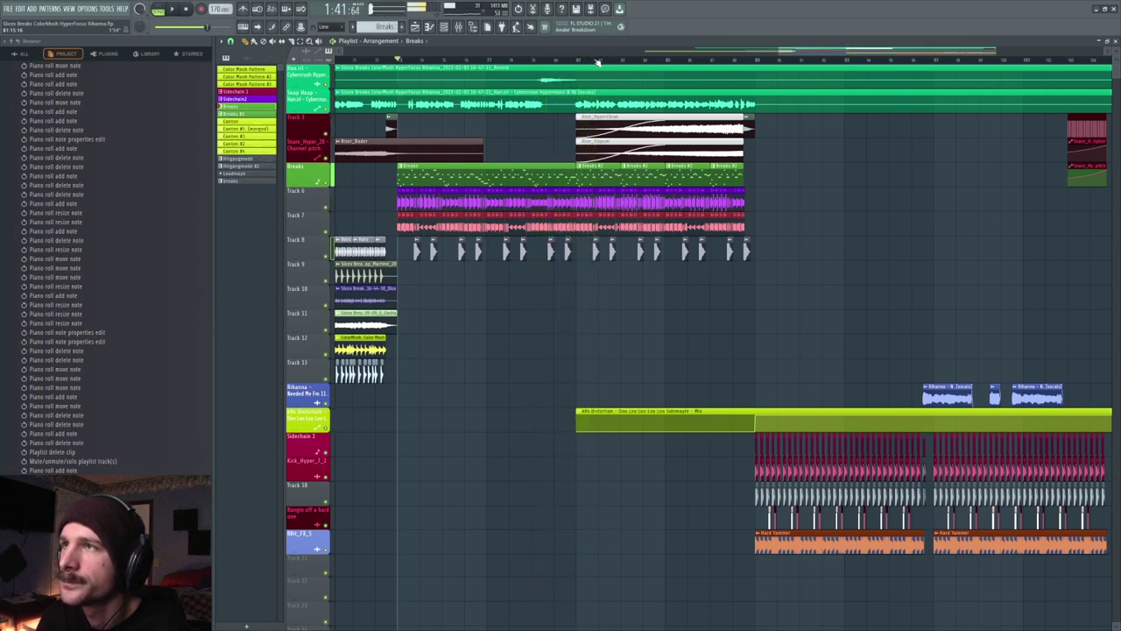
left_click(329, 185, "ctrl")
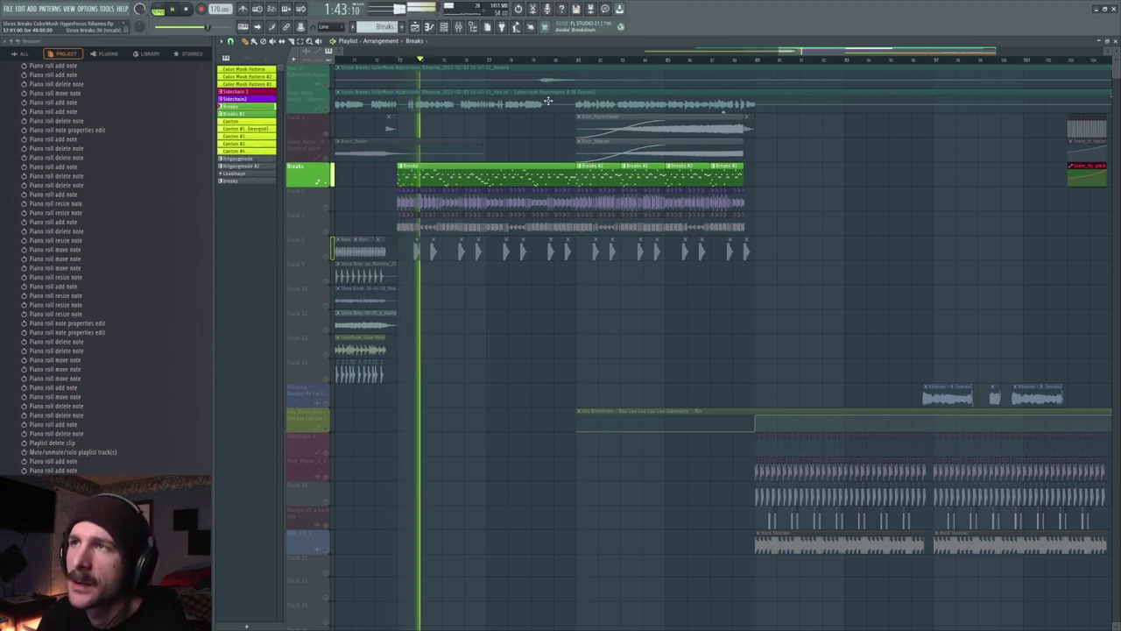
key("space")
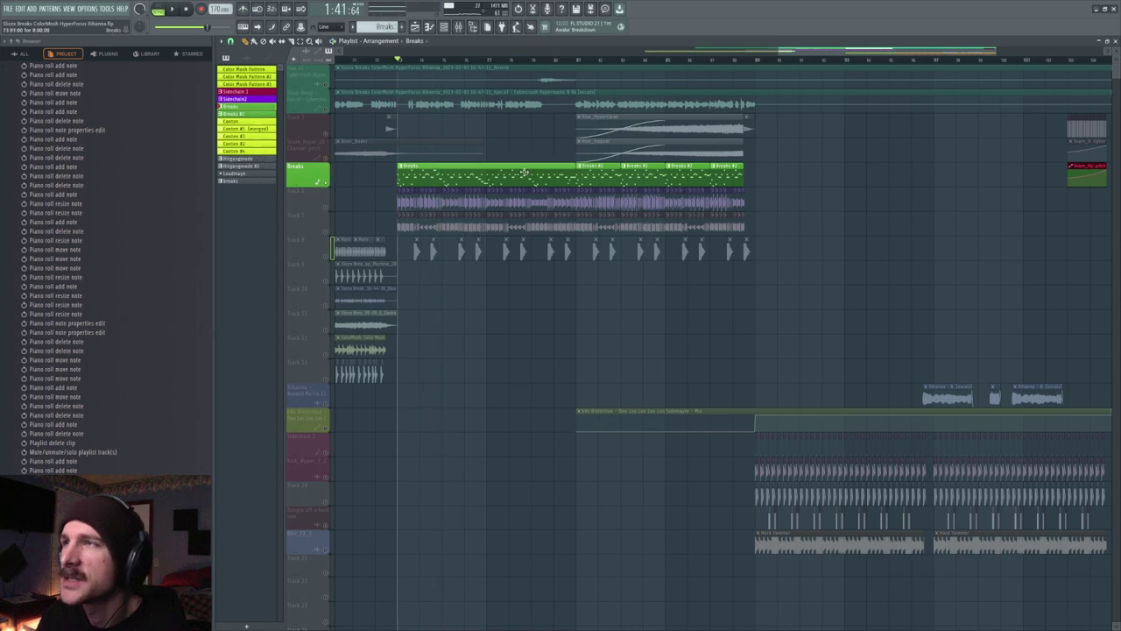
Unmute Track 9 and fill it from bar 81 with four consecutive two-bar Breaks clips
left_click_drag(838, 51, 840, 51)
scroll(823, 61, "up", 2)
scroll(823, 62, "down", 2)
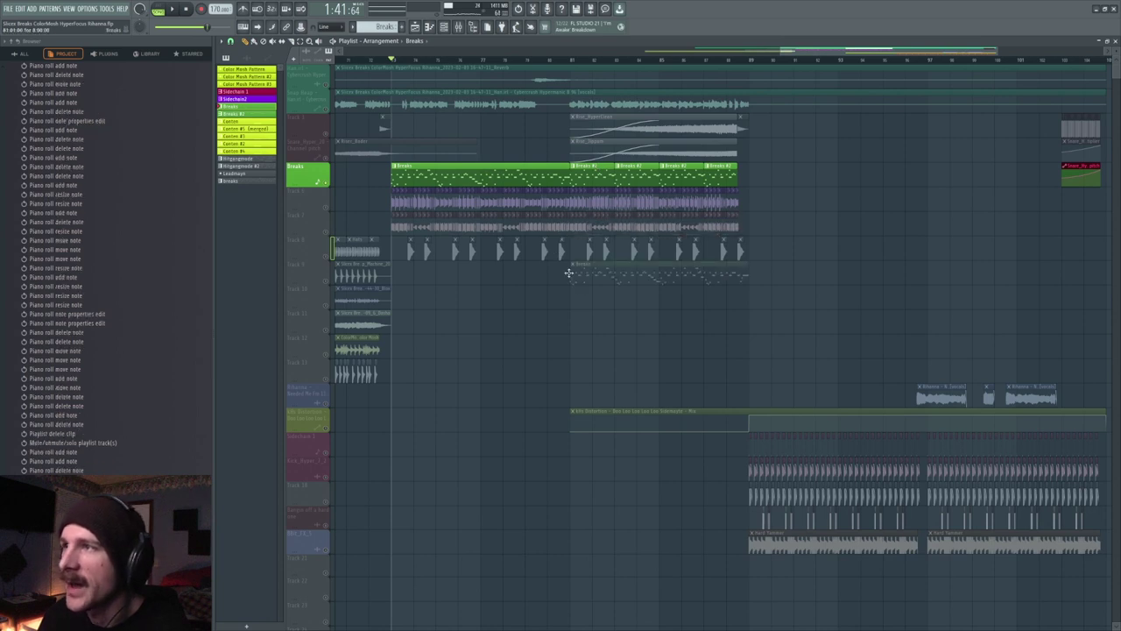
left_click(331, 286)
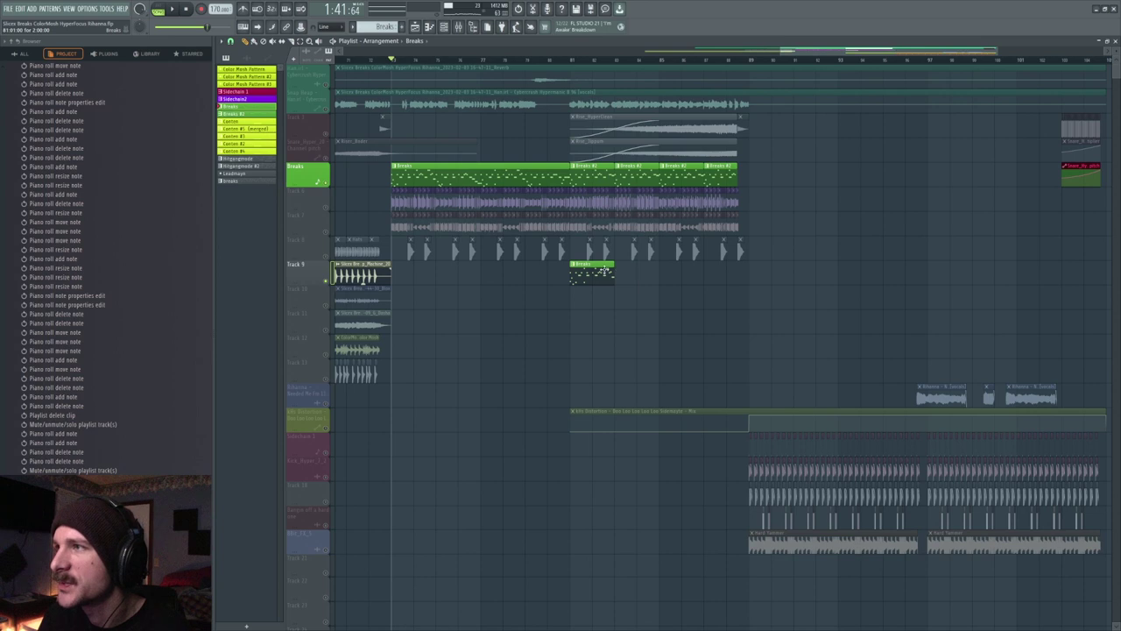
left_click(621, 276)
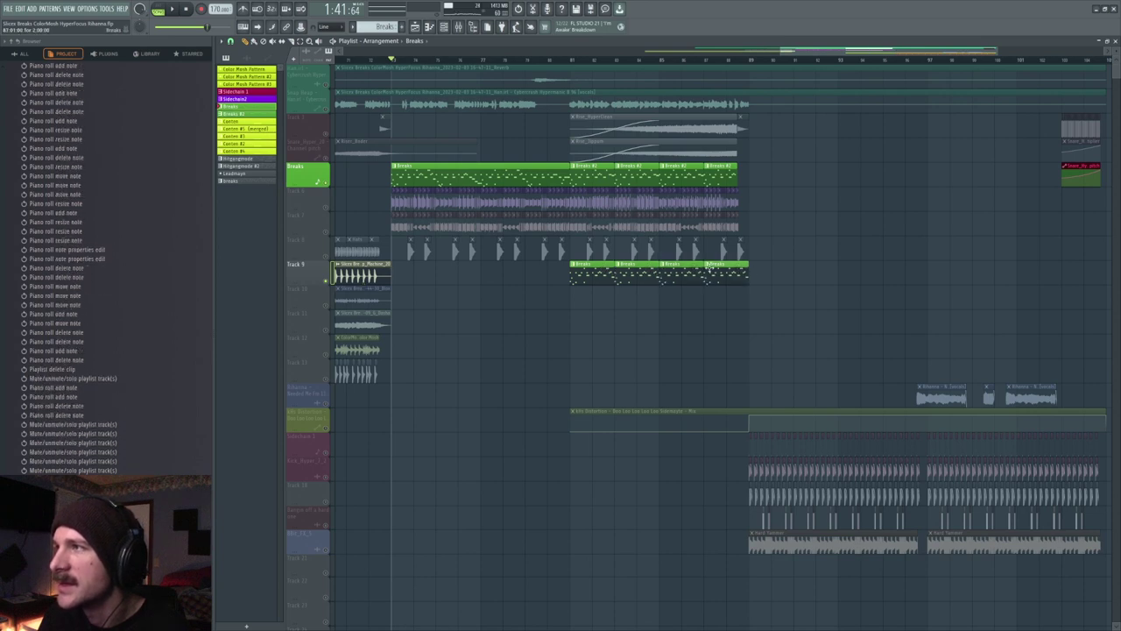
Delete the four Breaks #2 clips from the Breaks track and play the arrangement from bar 81
right_click(718, 173)
right_click(679, 175)
right_click(636, 176)
right_click(604, 177)
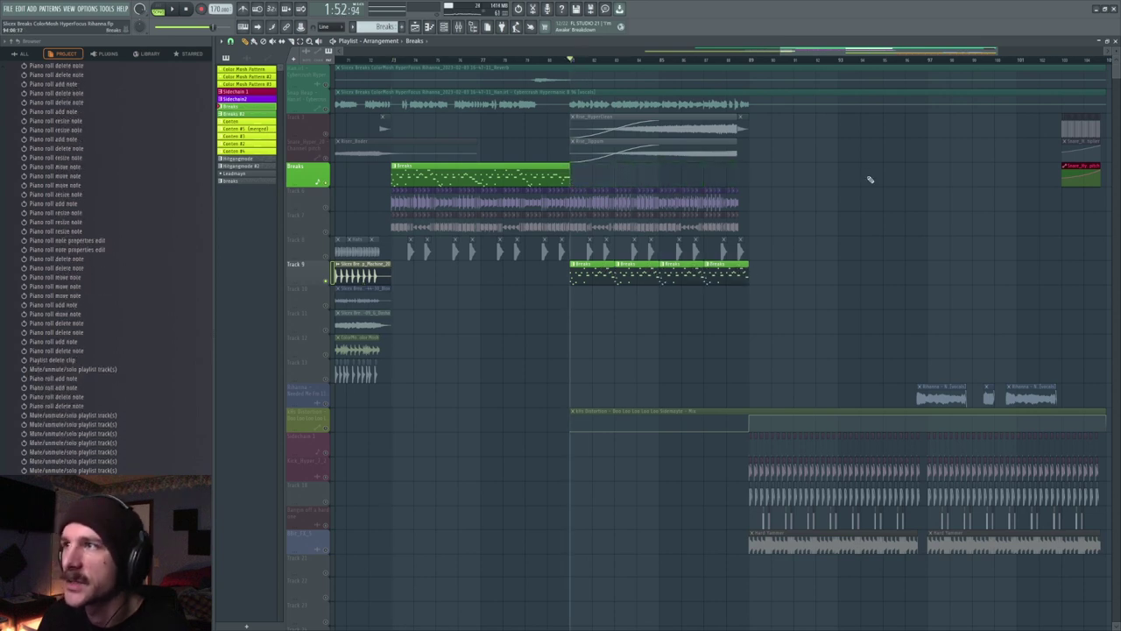
key("space")
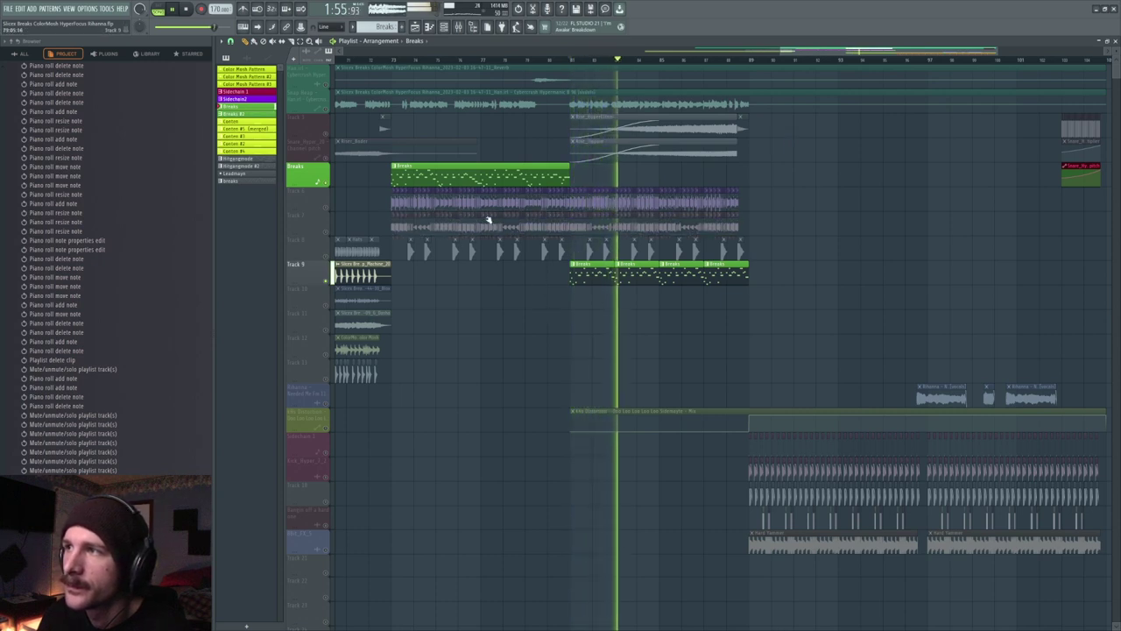
Replace the Track 9 clips from bar 85 with three one-bar Breaks clips and unmute Tracks 6 to 8
left_click(230, 41)
left_click(245, 140)
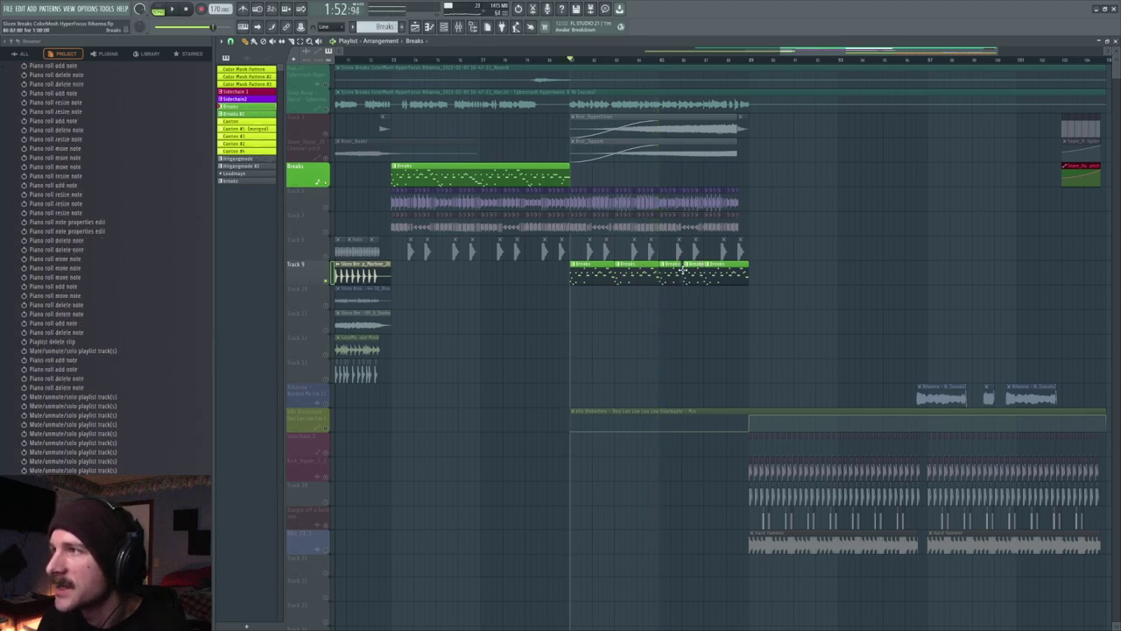
key("space")
left_click(658, 61)
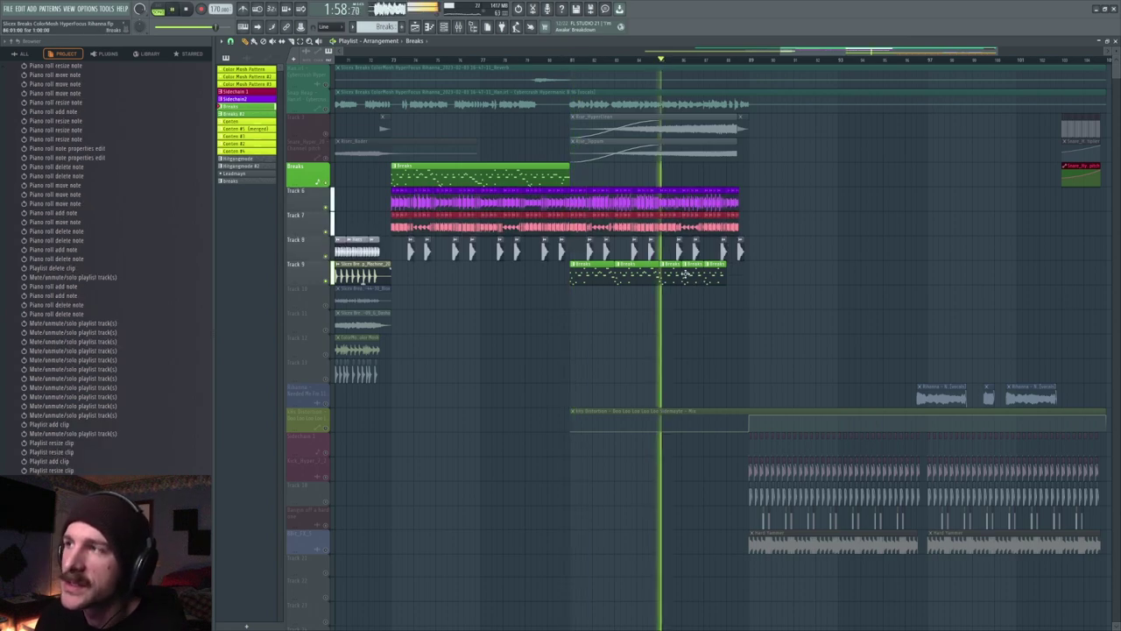
key("space")
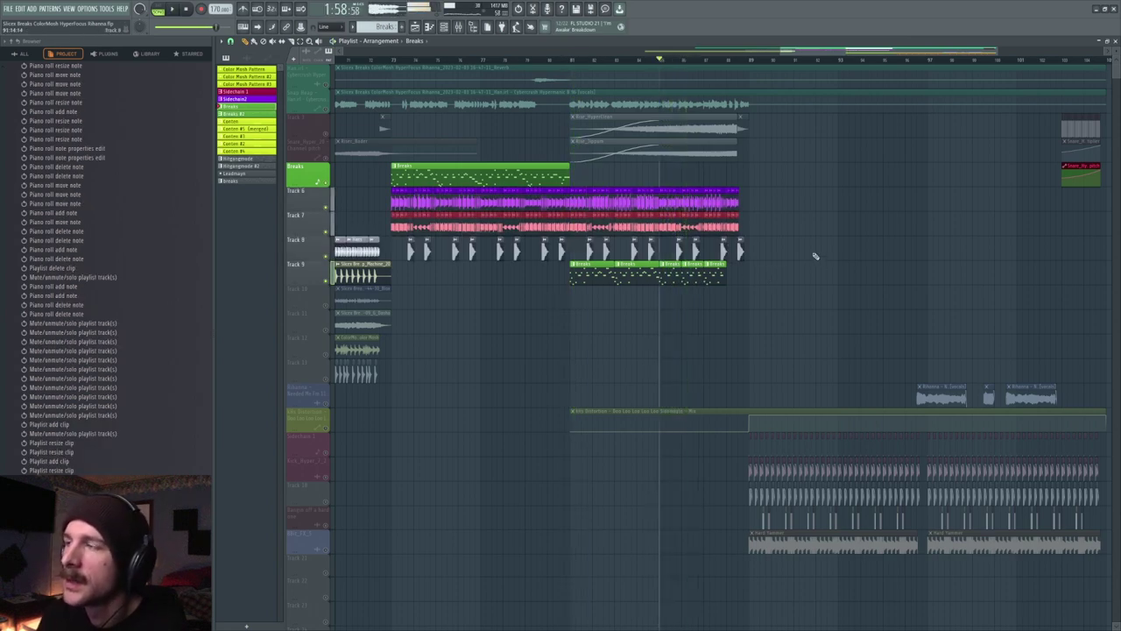
Play the one-bar Breaks repeats from bar 85 with the layered tracks, and solo Track 9 to hear them alone
key("space")
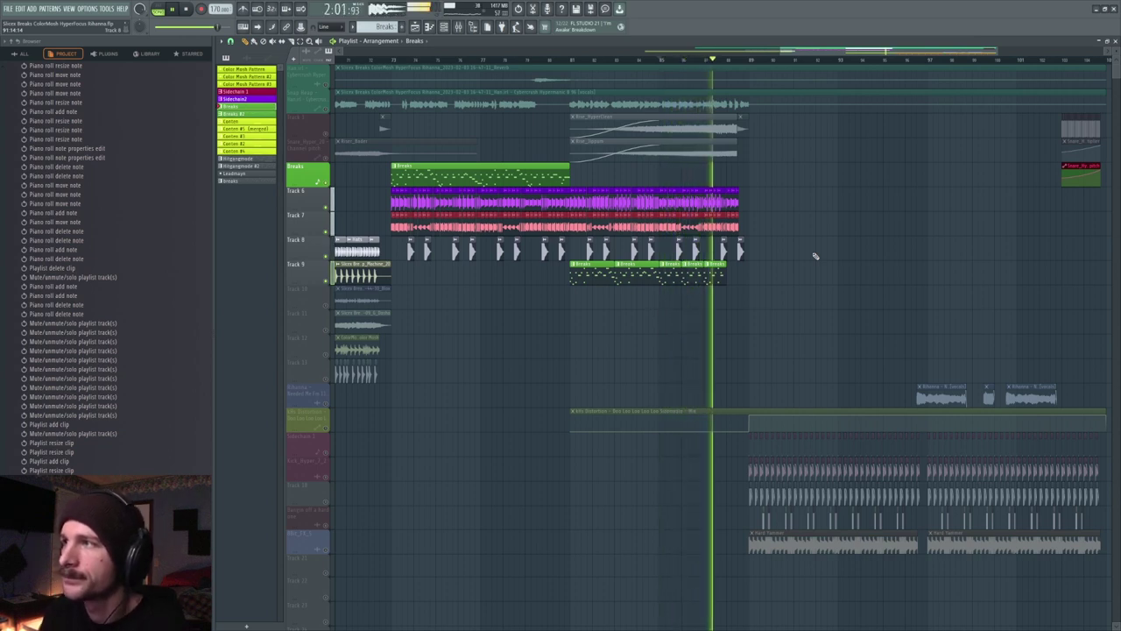
key("space")
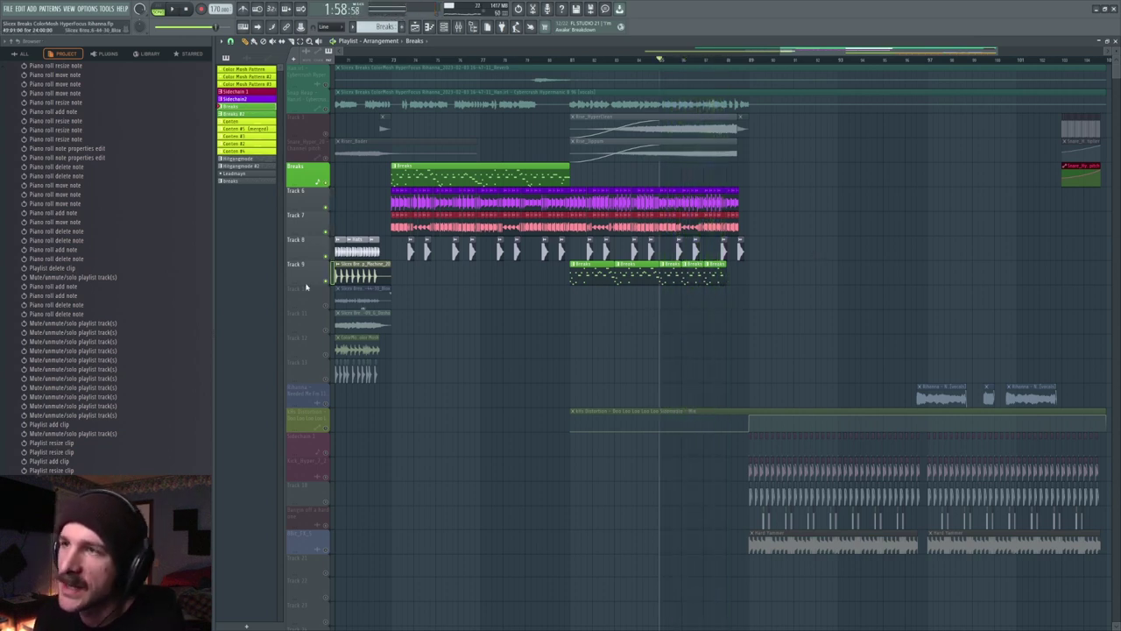
right_click(325, 281)
key("space")
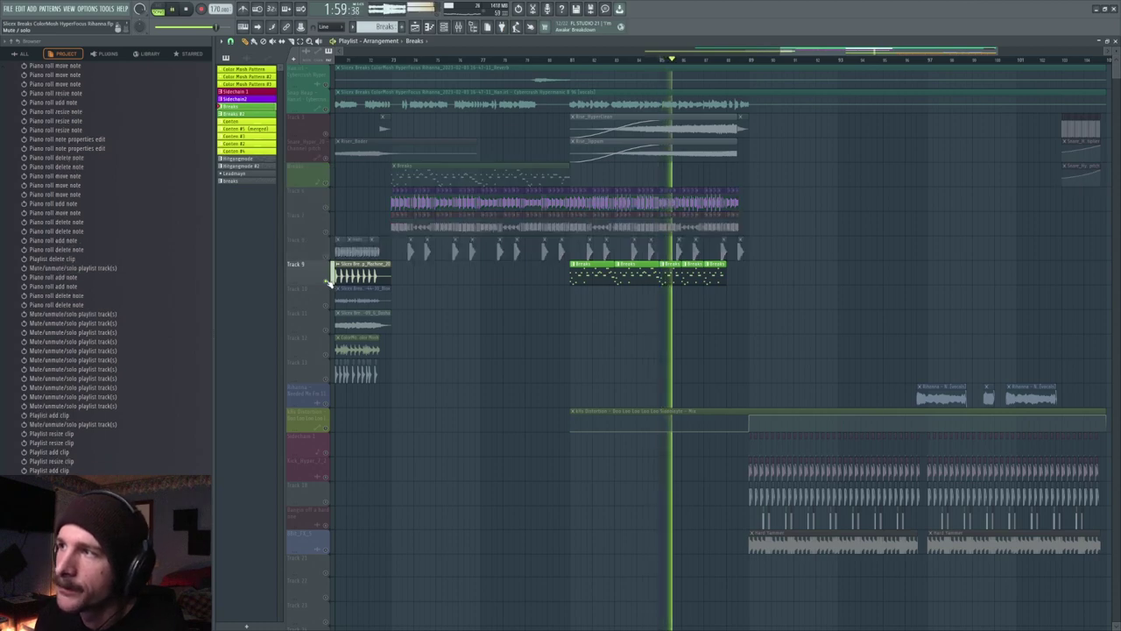
key("space")
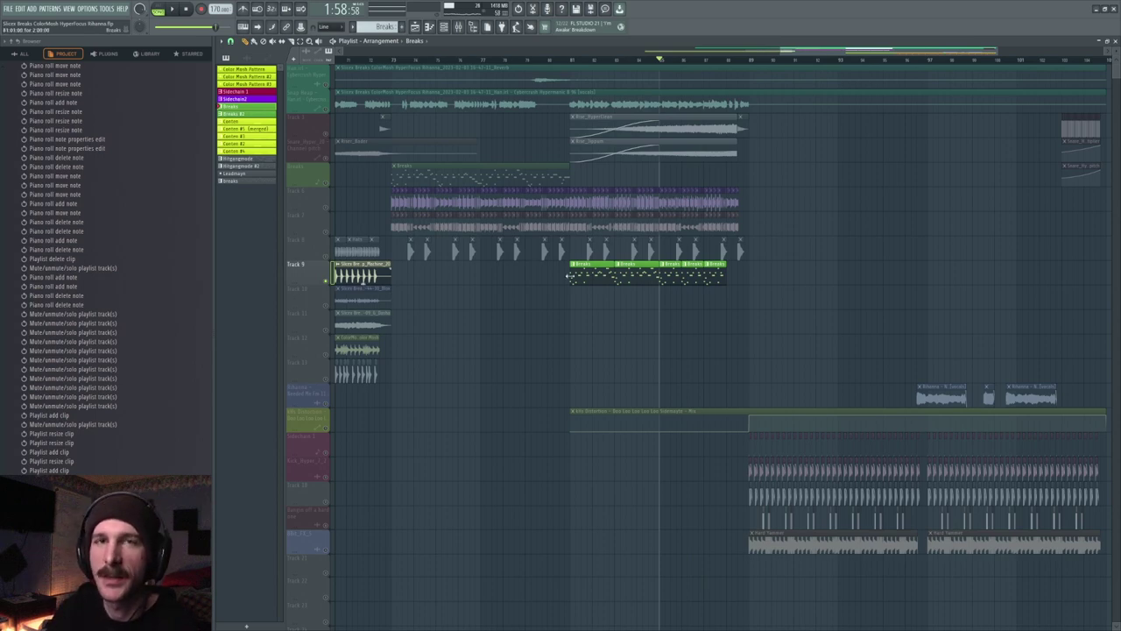
scroll(701, 67, "up", 3)
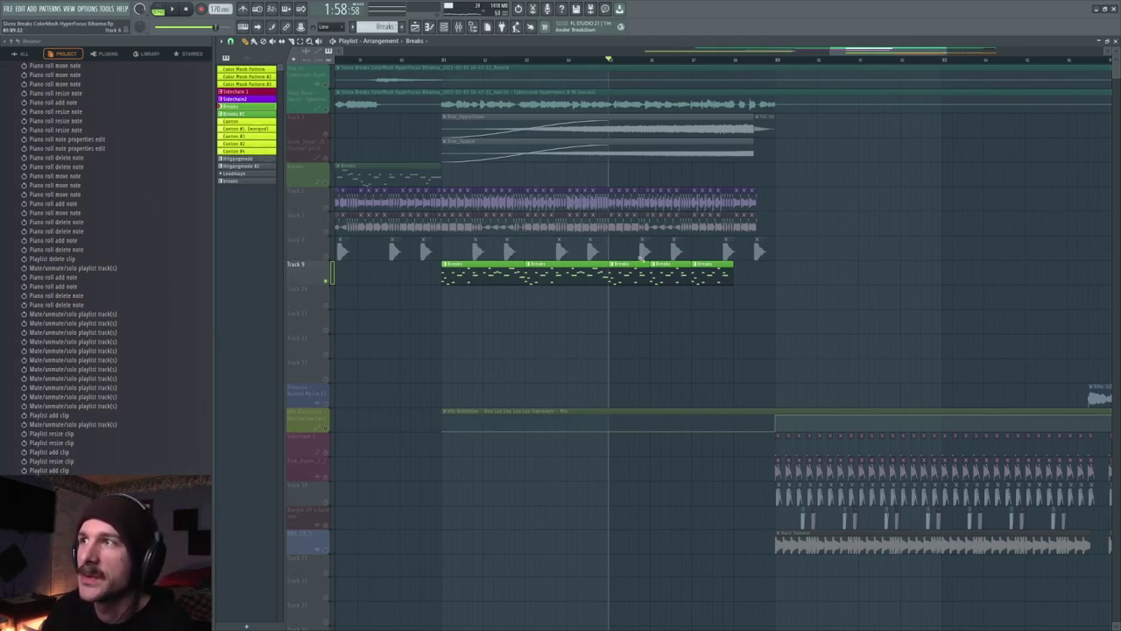
left_click_drag(750, 280, 583, 283)
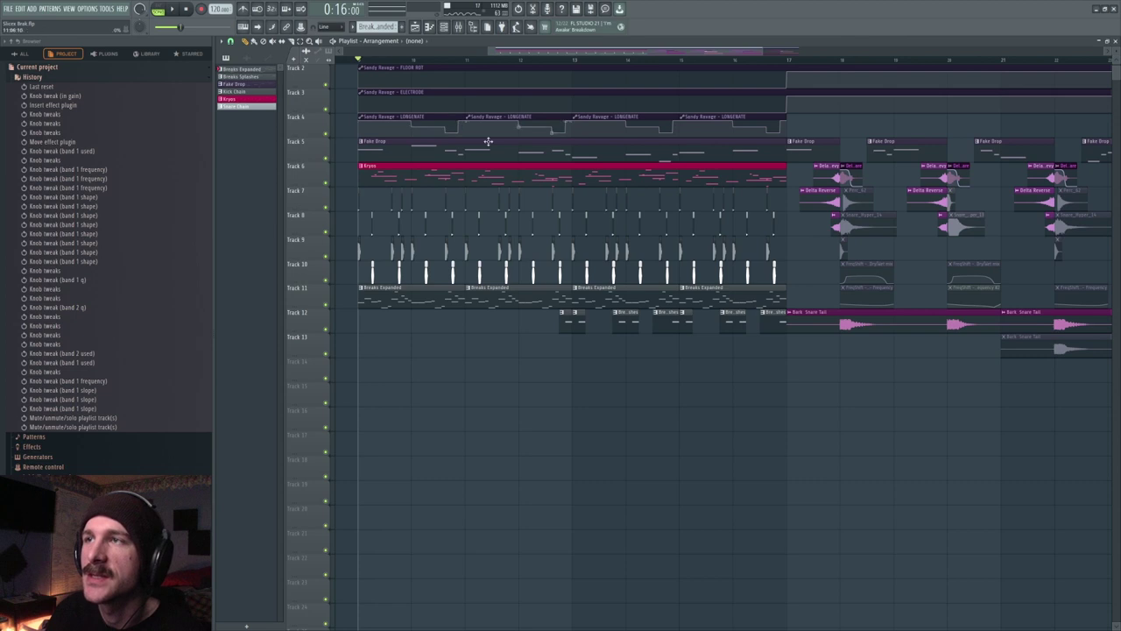
Play the Breaks Expanded section from bar 9 to bar 17 with all tracks in the arrangement
key("space")
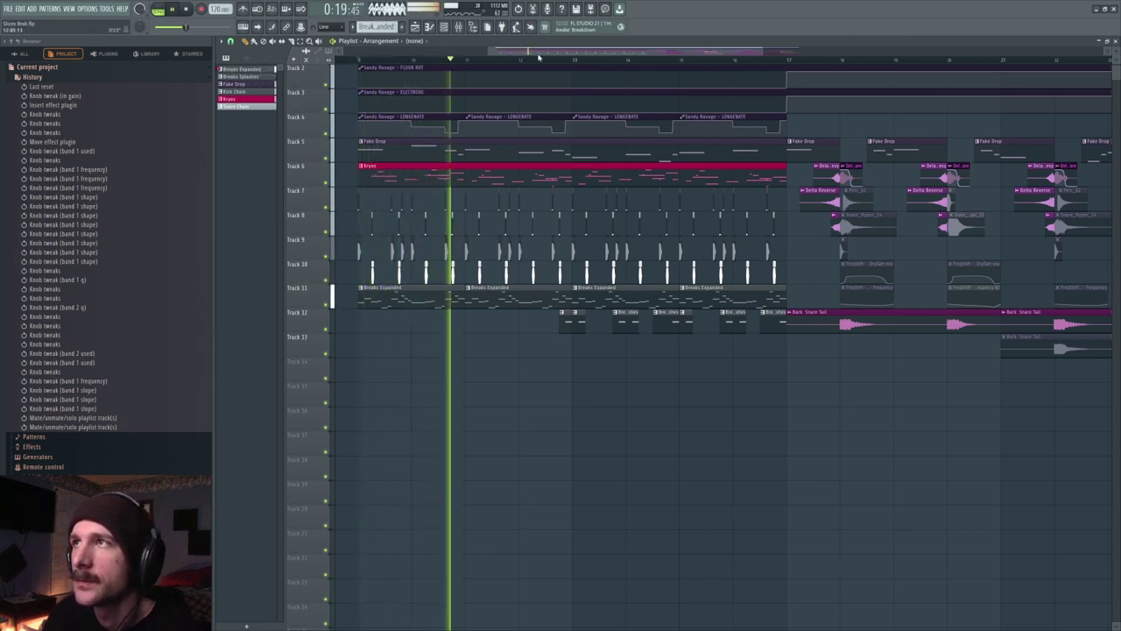
scroll(573, 70, "up", 1)
scroll(574, 70, "down", 4)
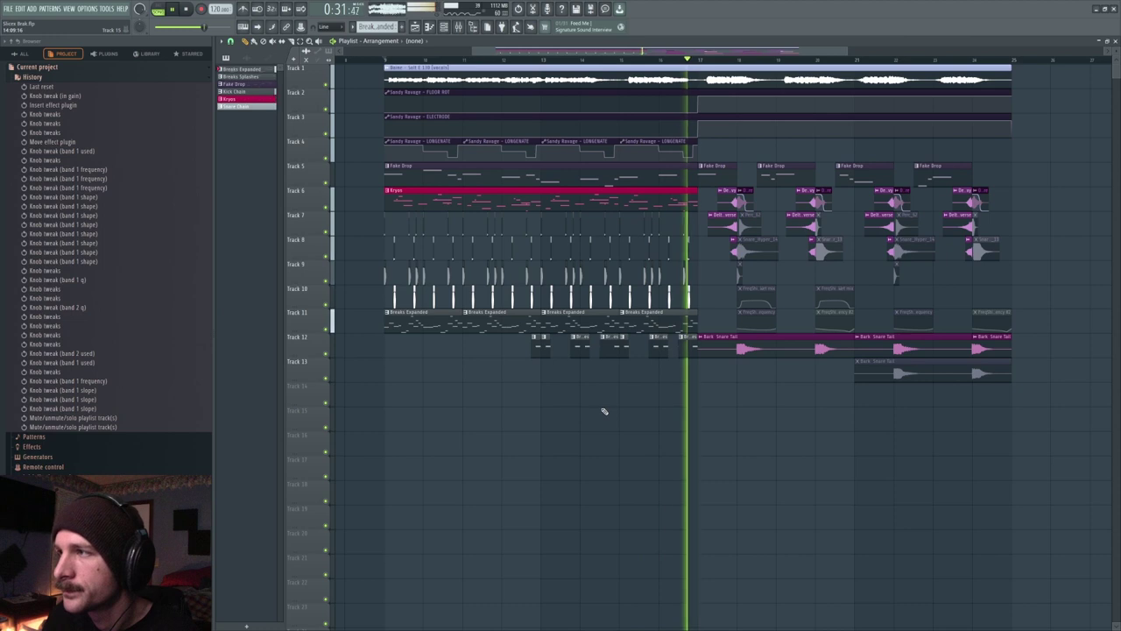
key("space")
Solo Track 11 to audition the Breaks Expanded clips, collapse the project history, and open the Breaks notes in the piano roll
left_click(331, 329)
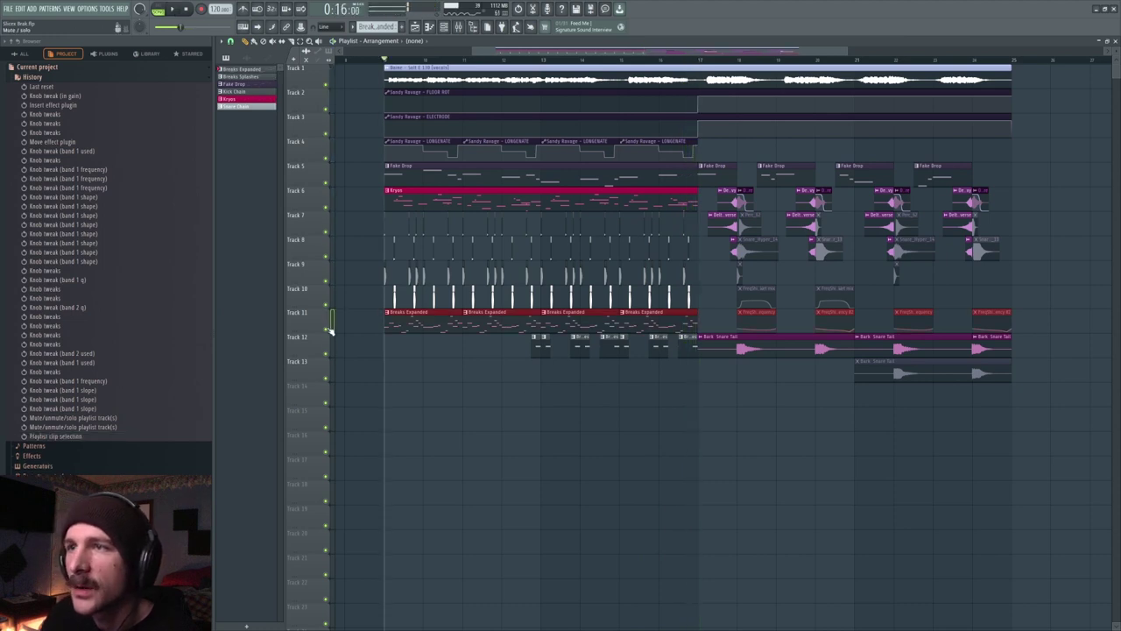
right_click(330, 329)
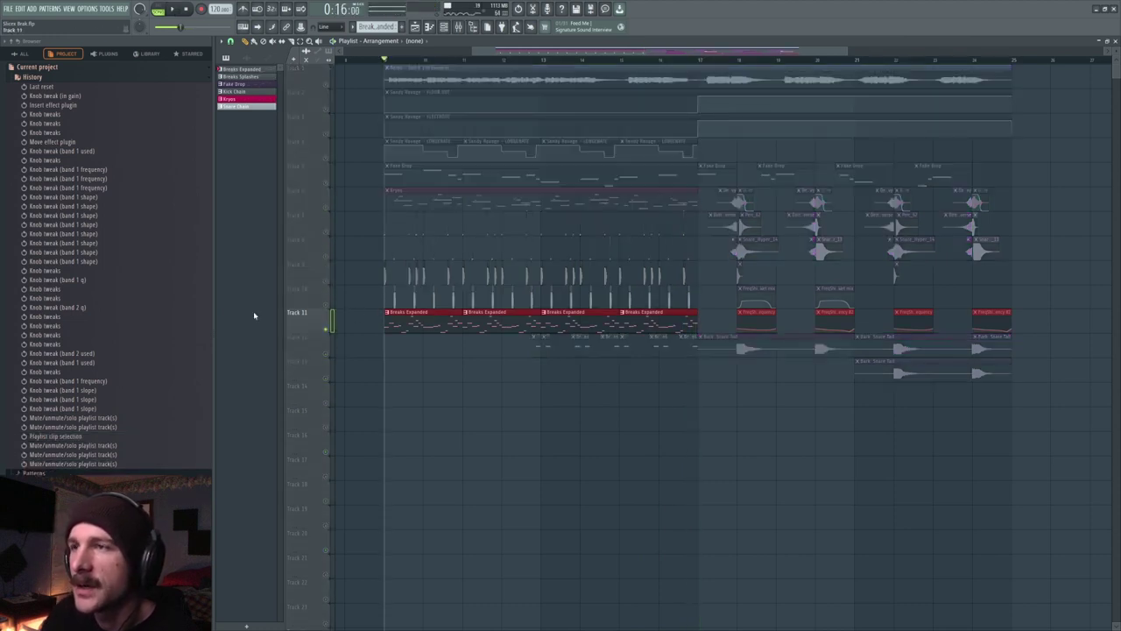
left_click(16, 42)
key("space")
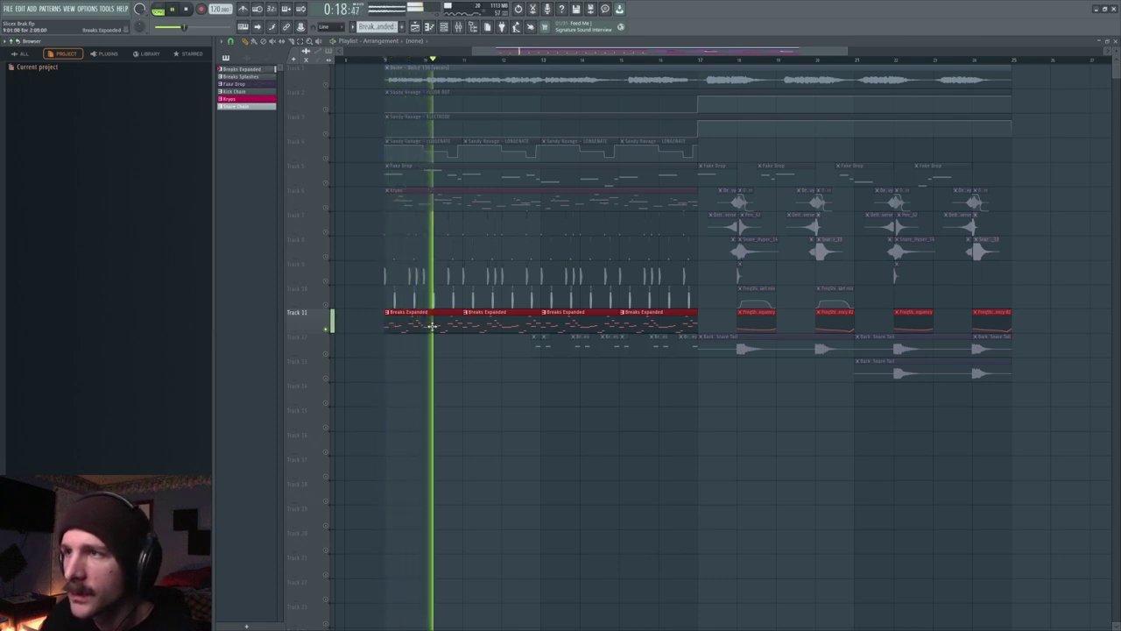
double_click(435, 320)
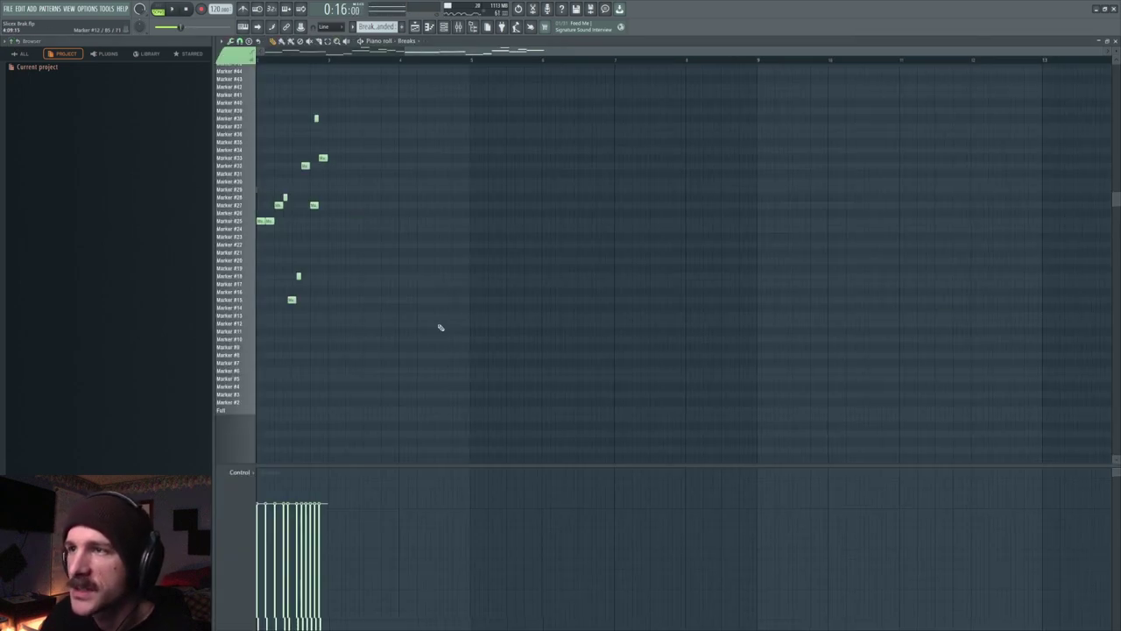
Audition the opening Breaks slices of bar 1 and the Marker #32 slice by scrubbing over them in the piano roll
scroll(443, 64, "up", 2)
scroll(442, 63, "up", 1)
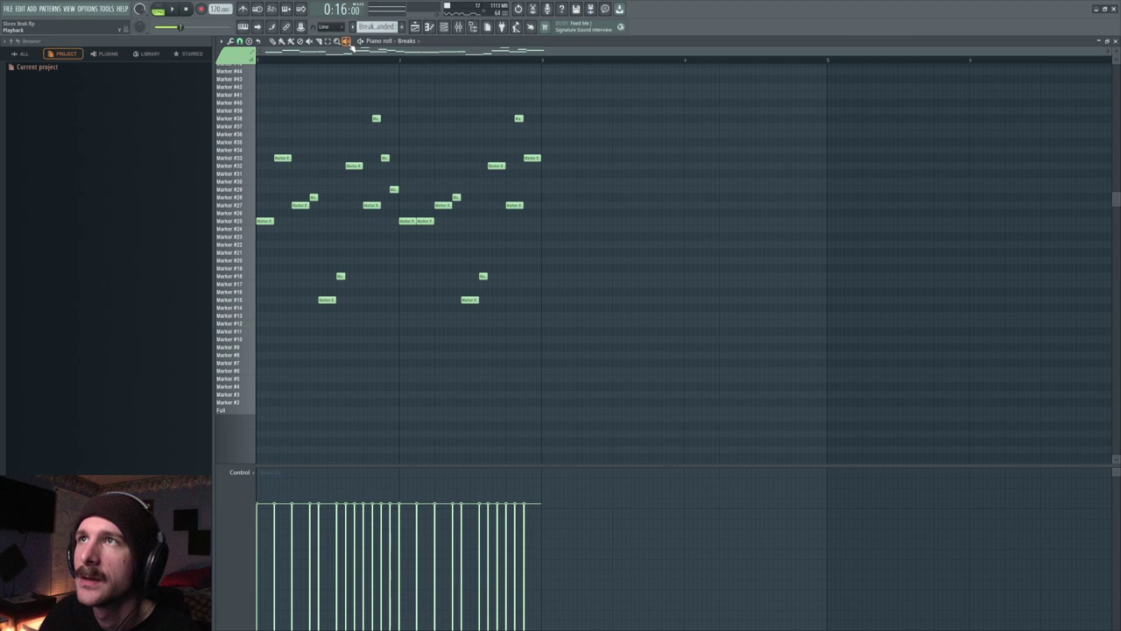
left_click(263, 170)
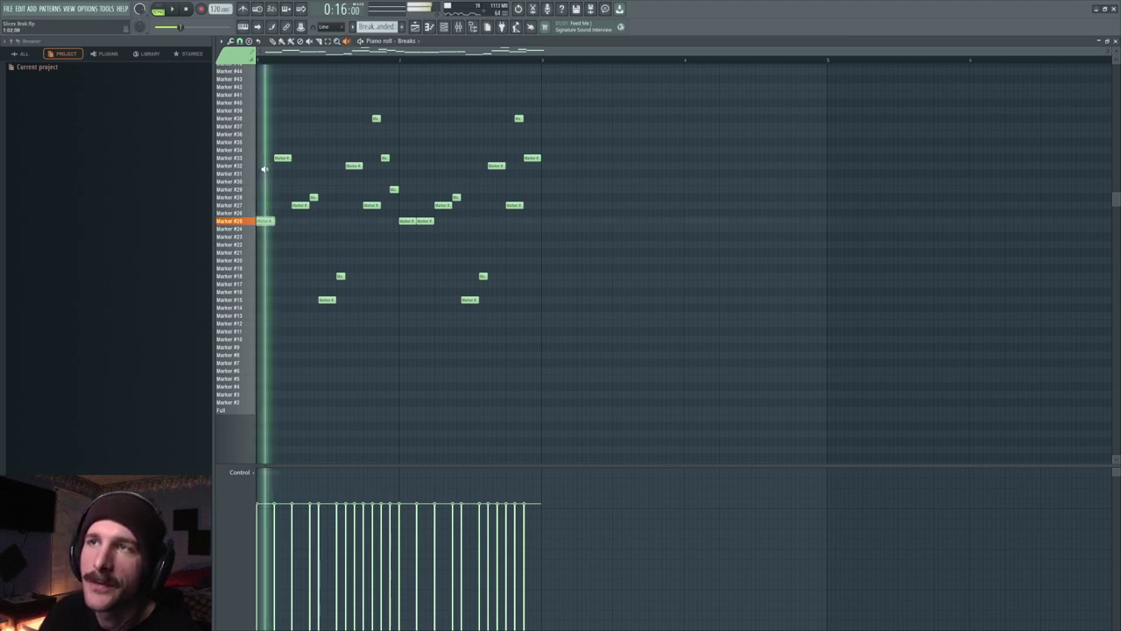
mouse_move(263, 152)
left_mouse_down()
mouse_move(342, 150)
mouse_move(271, 175)
mouse_move(313, 206)
left_mouse_up()
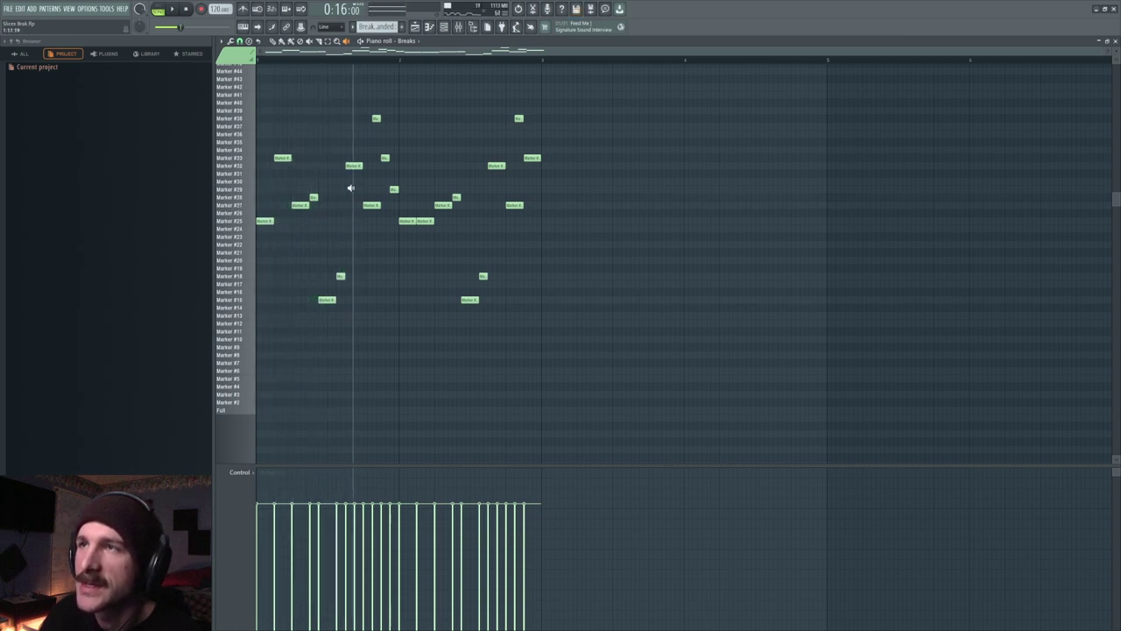
mouse_move(352, 192)
left_mouse_down()
mouse_move(341, 193)
mouse_move(391, 205)
mouse_move(354, 209)
left_mouse_up()
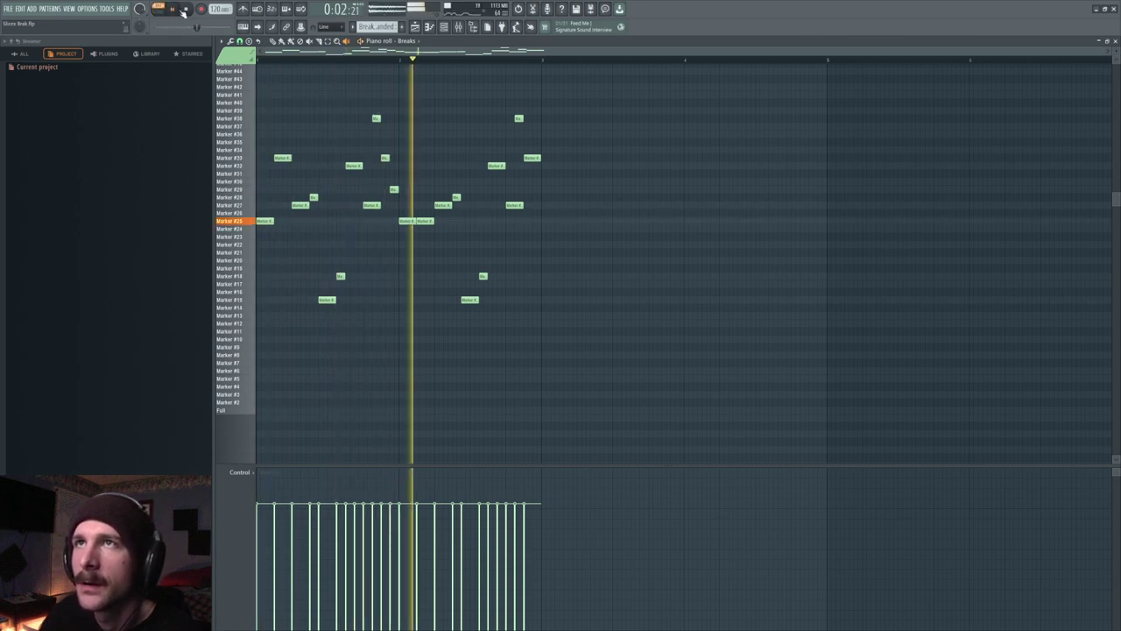
Play the two-bar Breaks pattern from the start in pattern mode, and stop it
left_click(185, 9)
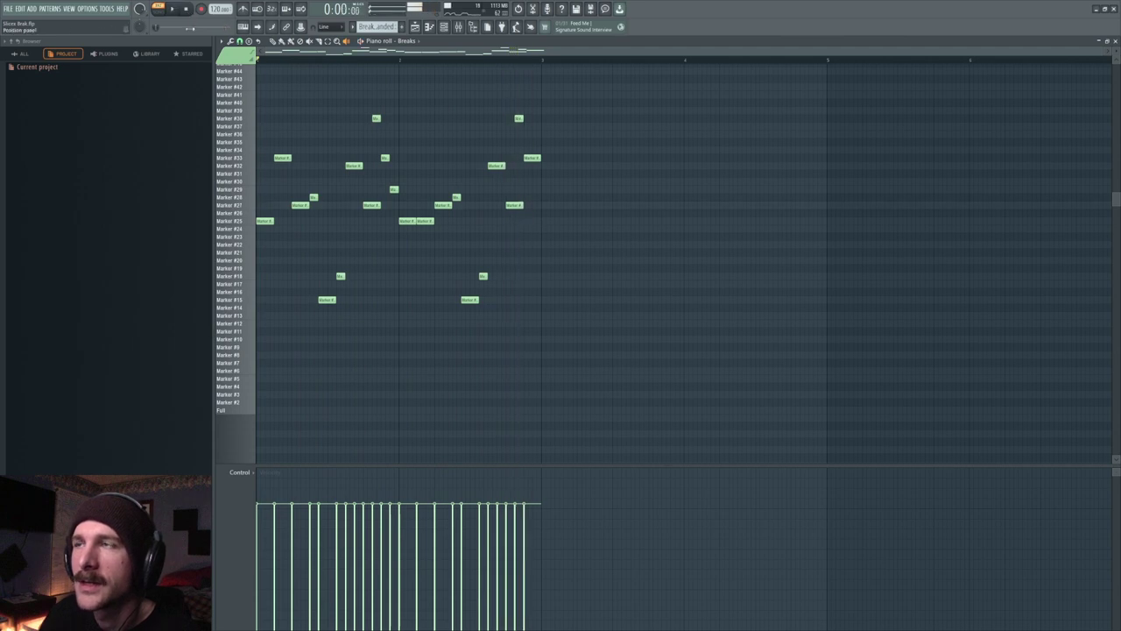
left_click_drag(481, 219, 531, 222)
key("space")
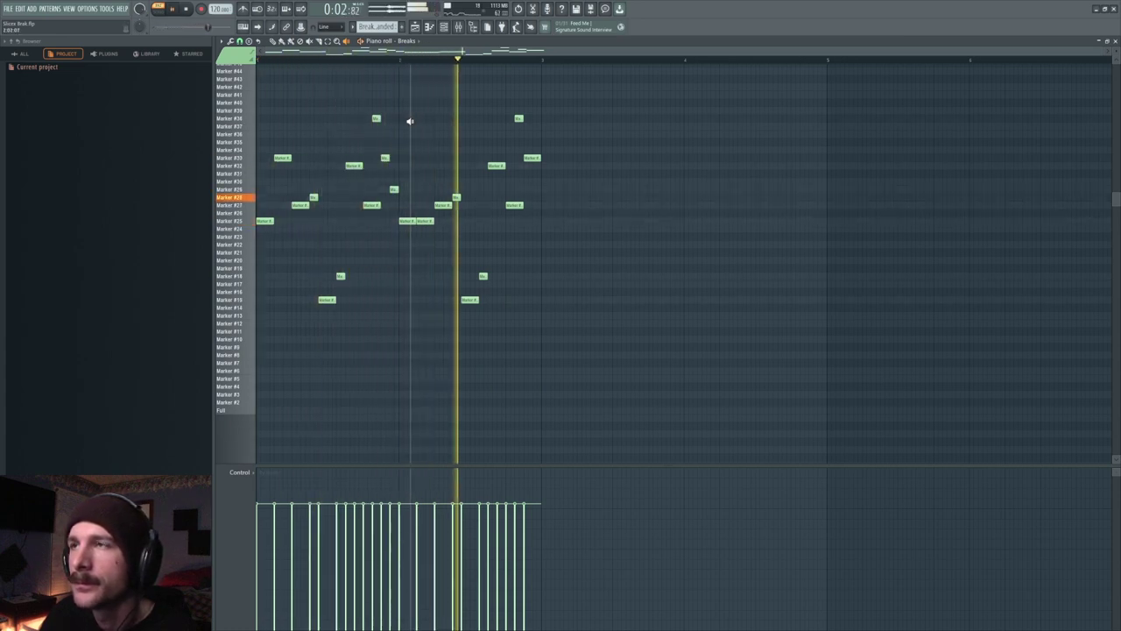
key("space")
Scrub matching slice groups in both bars of the Breaks pattern to compare their repeated Marker #27 and Marker #32 slices
left_click(300, 205)
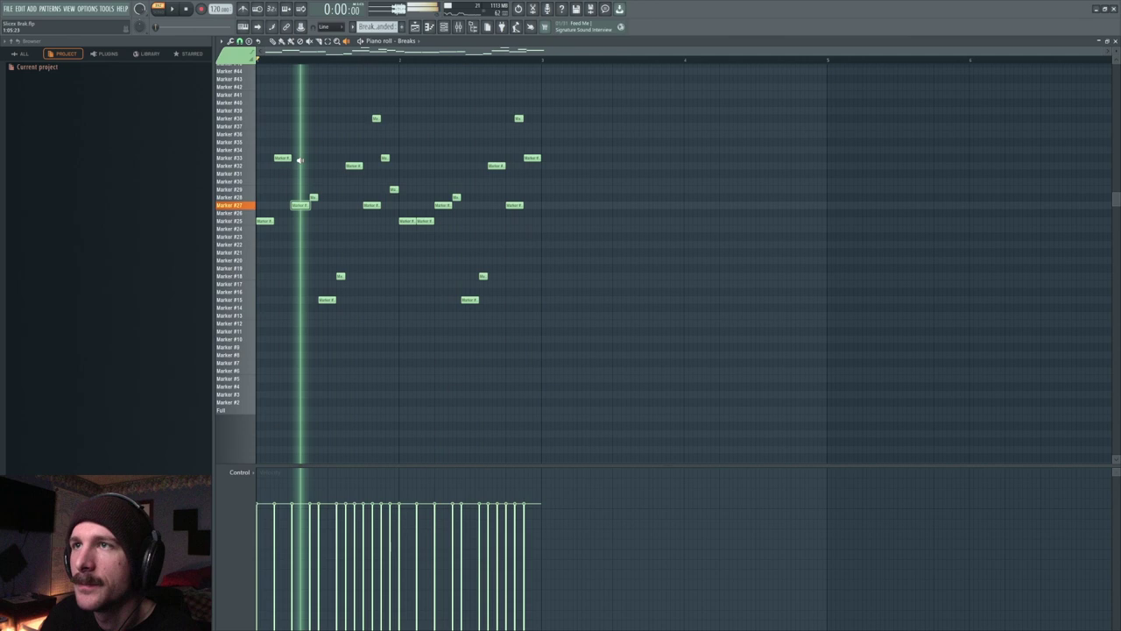
left_click(443, 204)
left_click_drag(444, 193, 474, 197)
left_click_drag(294, 205, 326, 206)
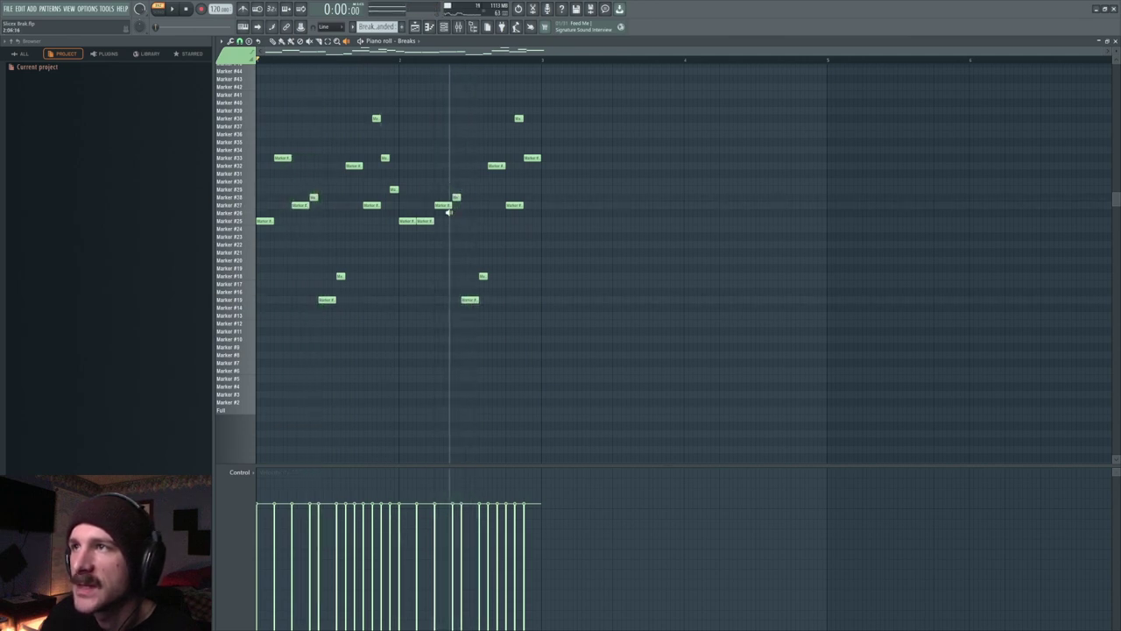
left_click_drag(354, 155, 405, 158)
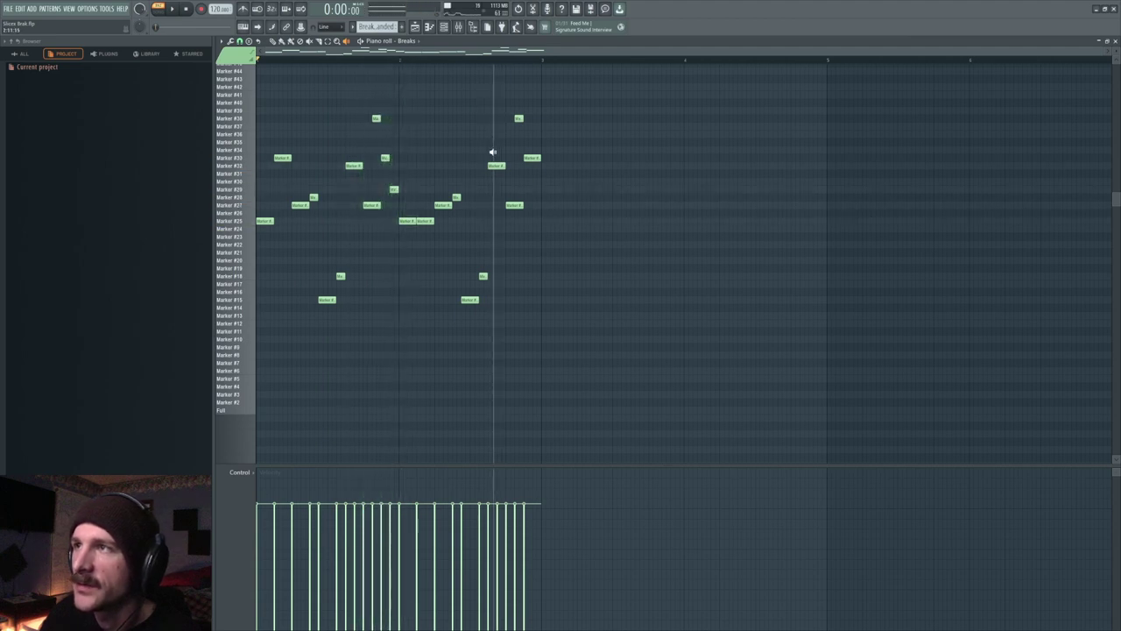
left_click_drag(493, 153, 530, 157)
Return to the playlist and play the Breaks Splashes clips on Track 12 alone from bar 12
left_click(416, 28)
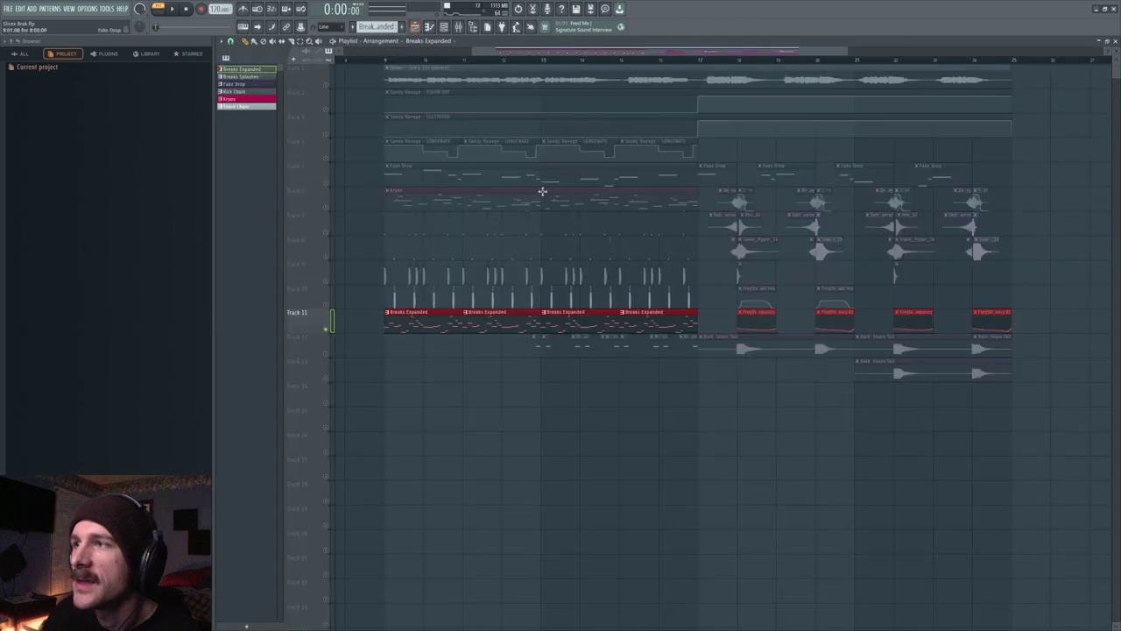
left_click(331, 356)
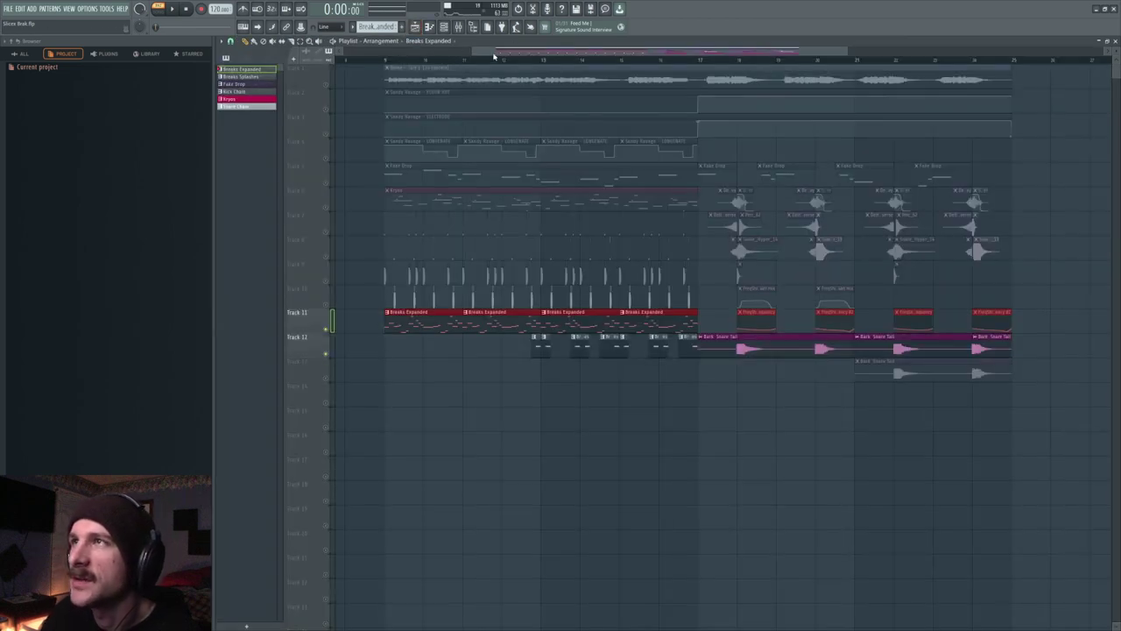
scroll(525, 67, "up", 2)
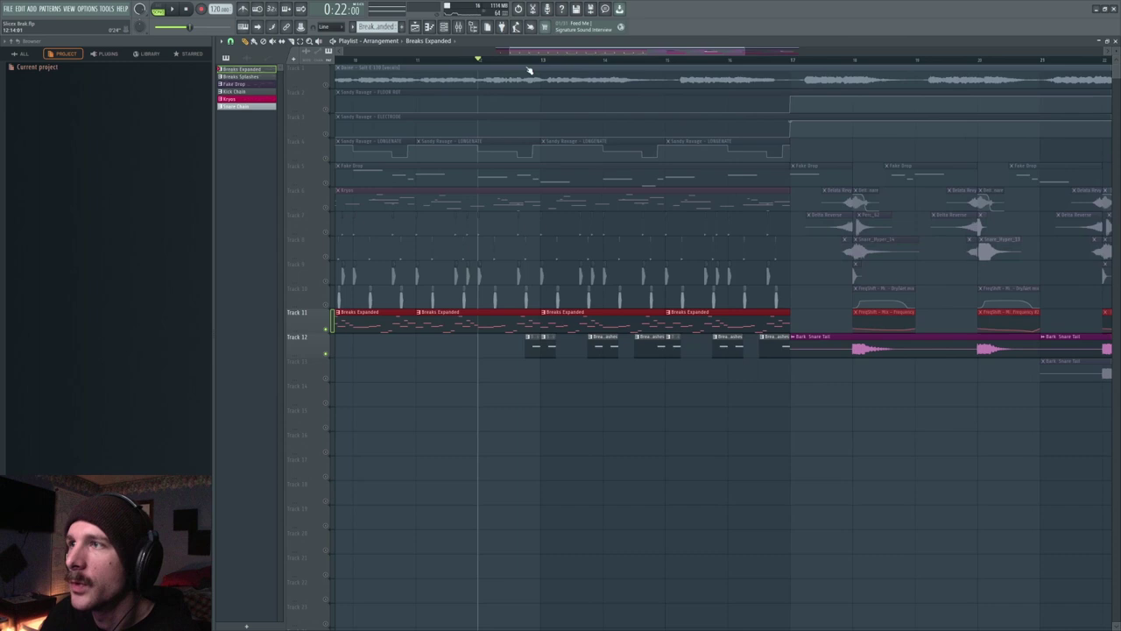
scroll(461, 268, "down", 4)
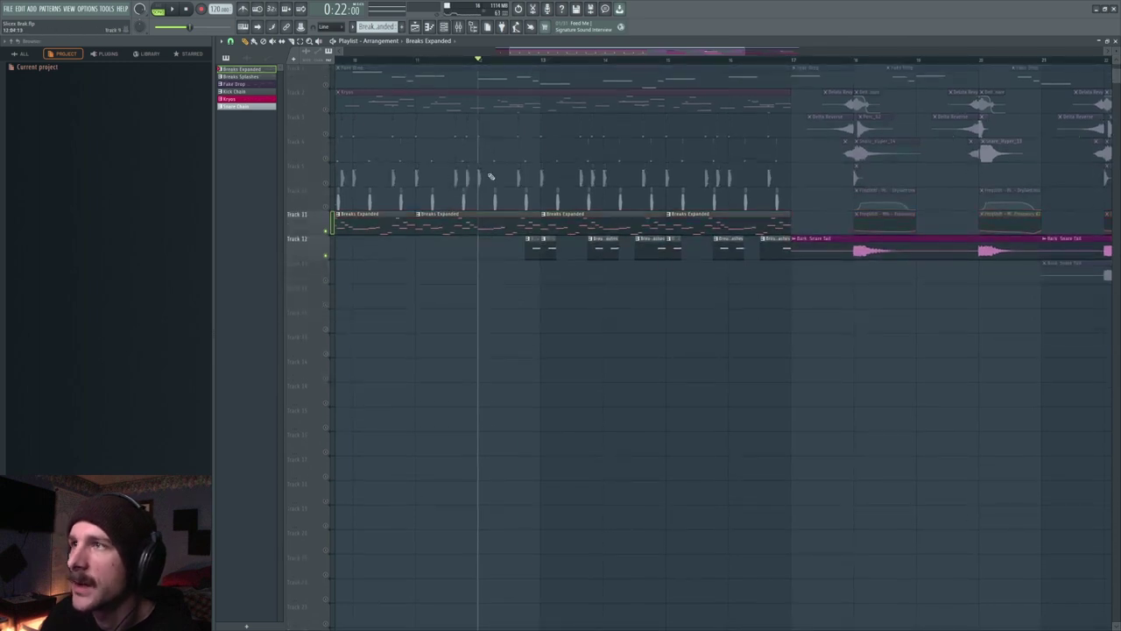
left_click(325, 232)
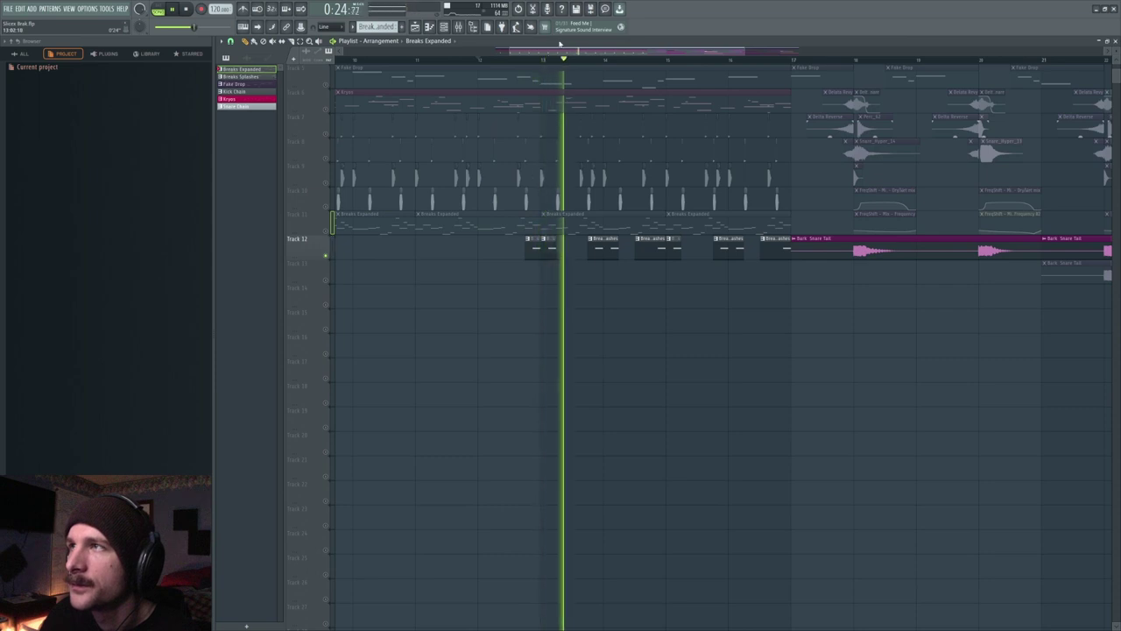
key("space")
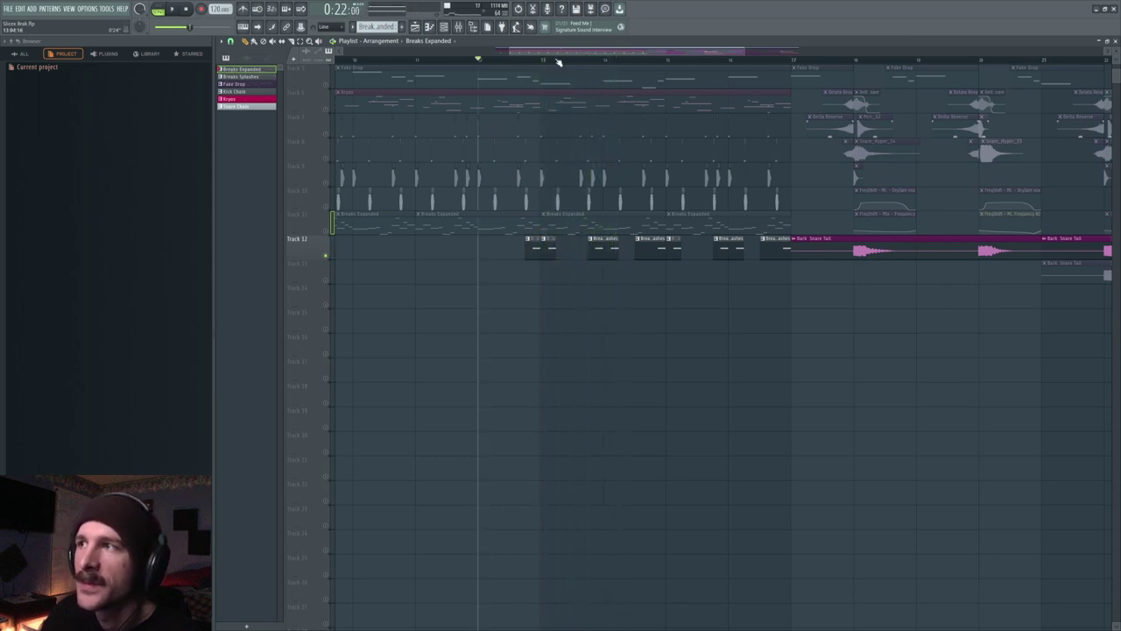
Enable Tracks 7 to 11 alongside Track 12 and play the layered drums from bar 12
left_click(327, 231)
right_click(326, 185)
left_click(325, 180)
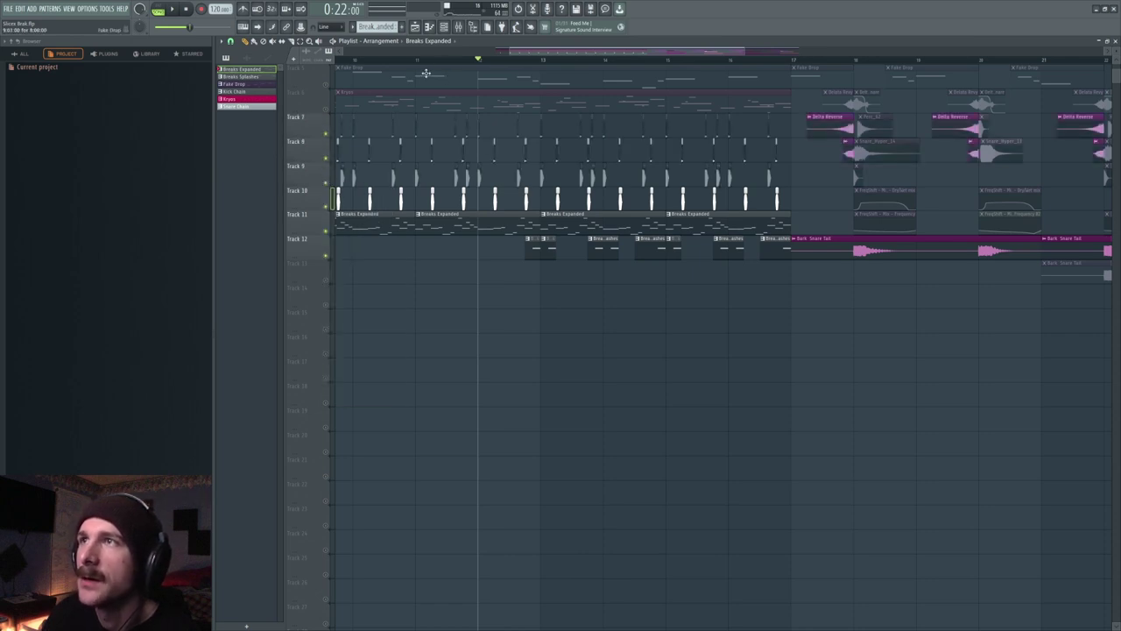
key("space")
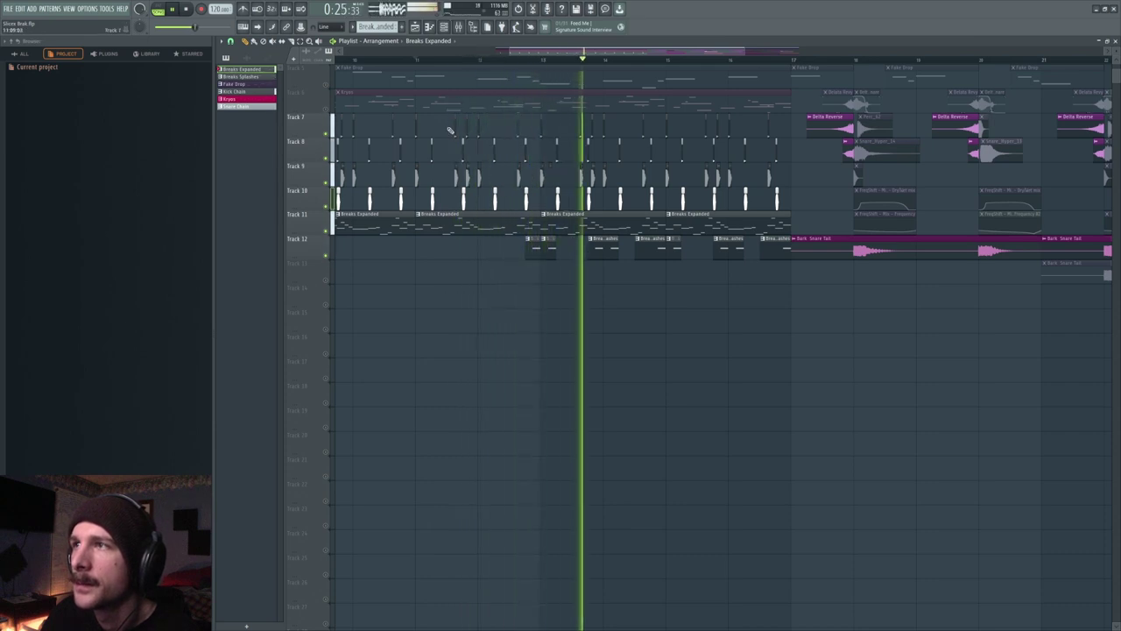
scroll(526, 60, "down", 3)
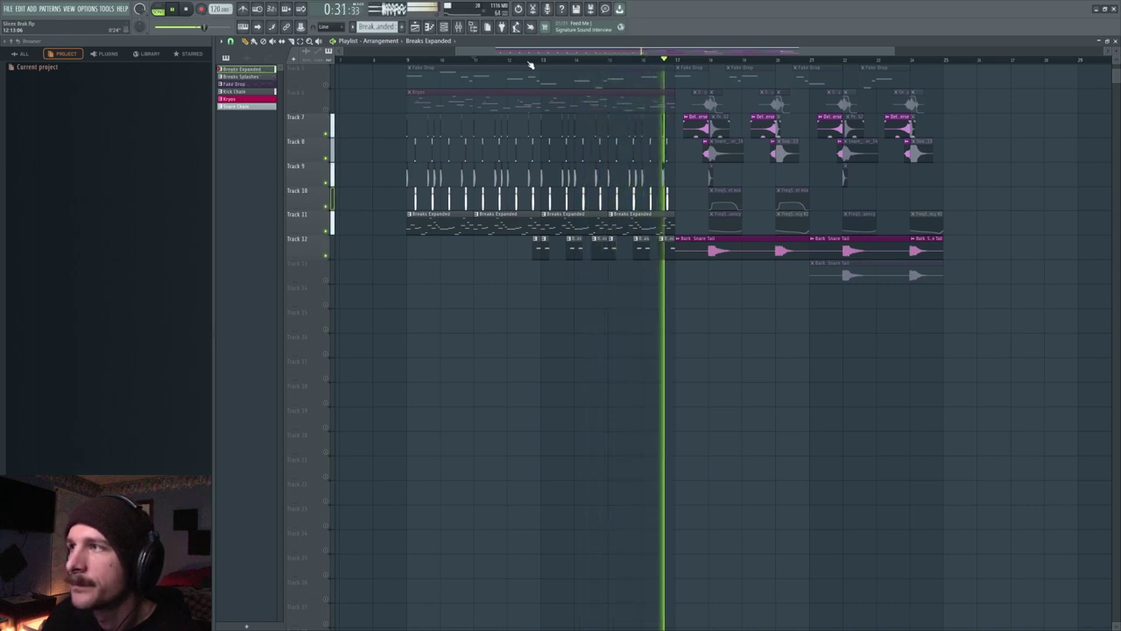
key("space")
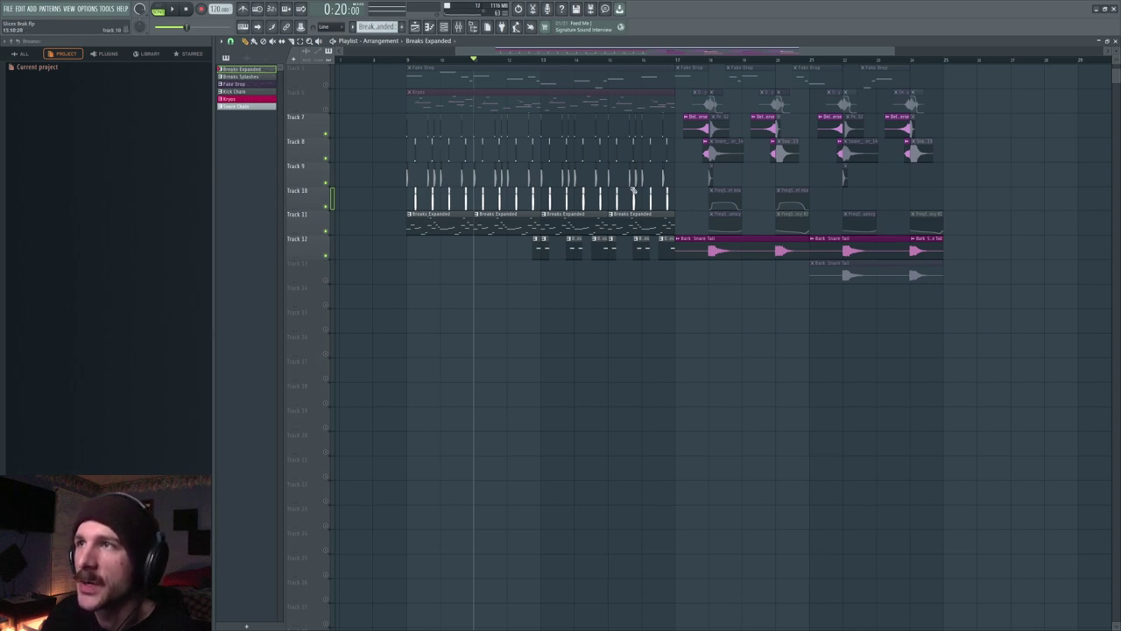
Re-enable all tracks, set the song position to bar 9 and show the whole arrangement
scroll(422, 58, "up", 5)
left_click(403, 60)
scroll(370, 216, "up", 3)
scroll(370, 215, "up", 1)
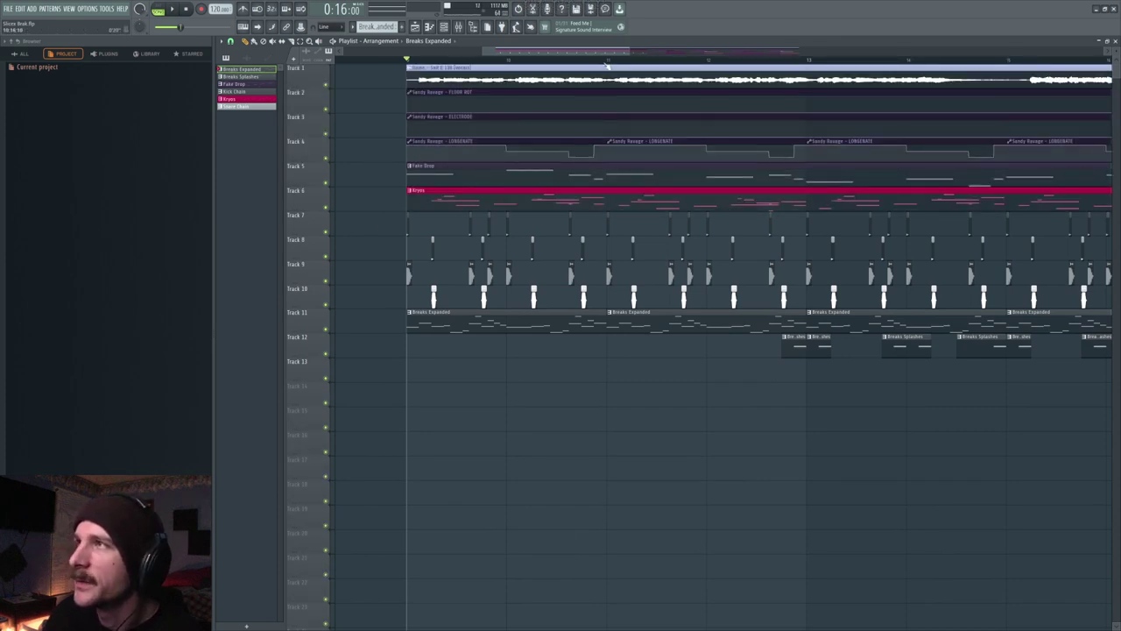
scroll(597, 61, "down", 3)
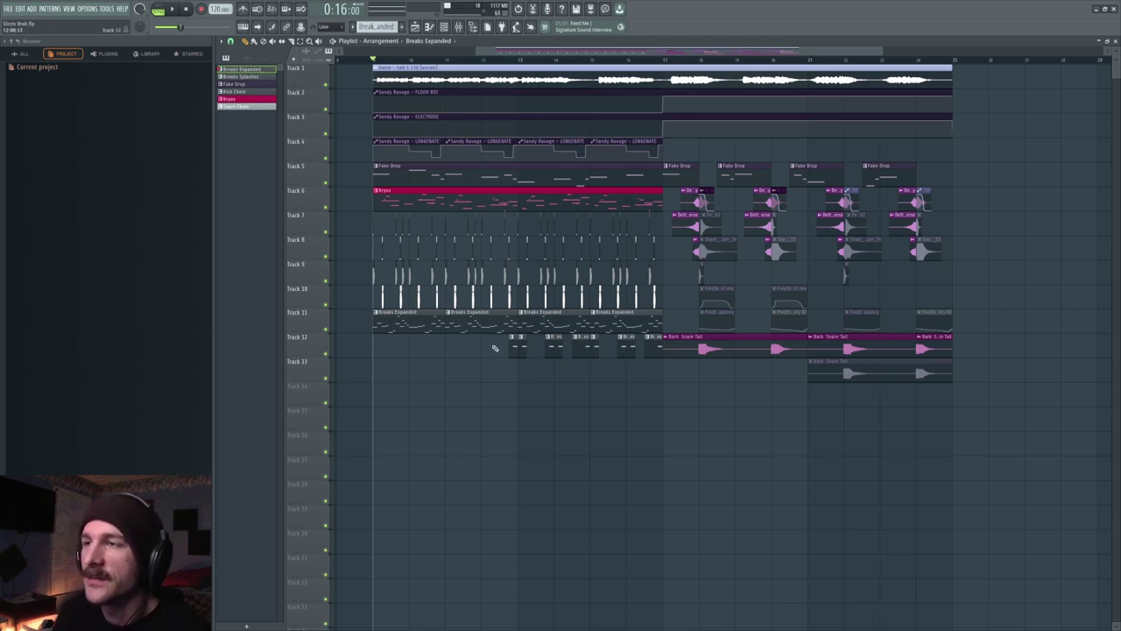
Open the project Breaks Slice Gates.flp without saving the current one, and close its notes pop-up and plugin windows
left_click(8, 11)
left_click(52, 38)
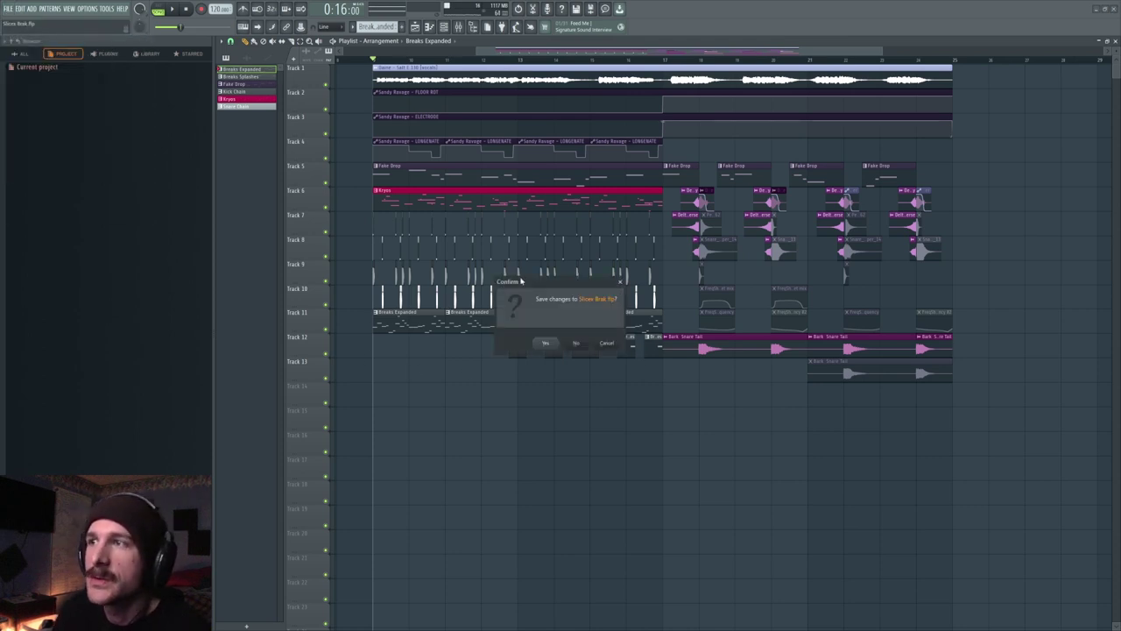
left_click(585, 343)
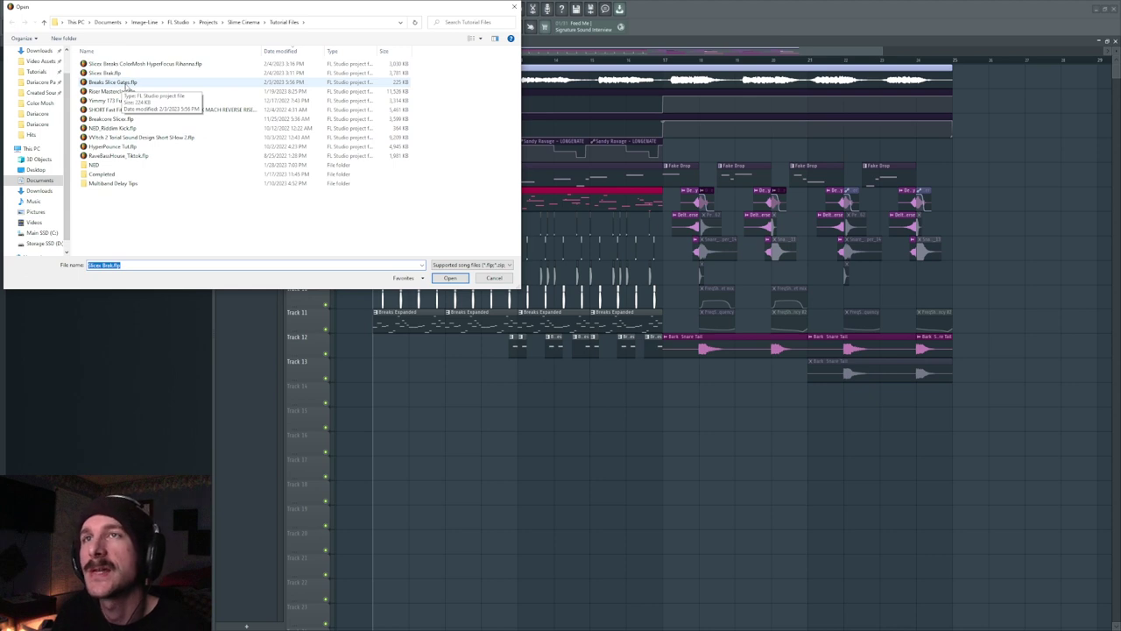
left_click(450, 278)
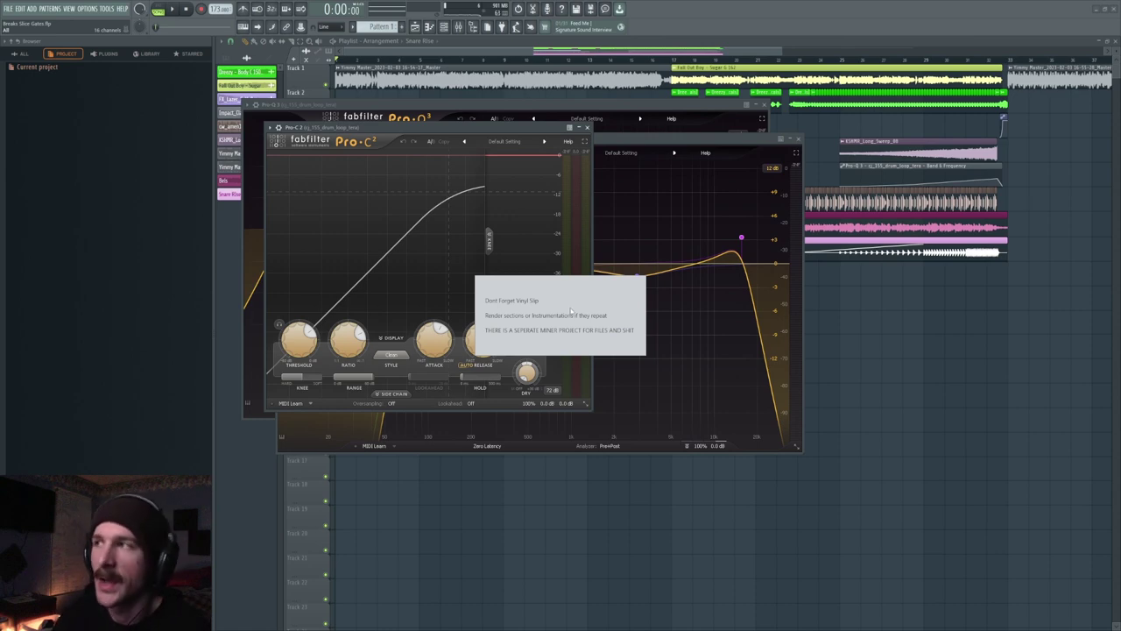
left_click(580, 335)
right_click(911, 345)
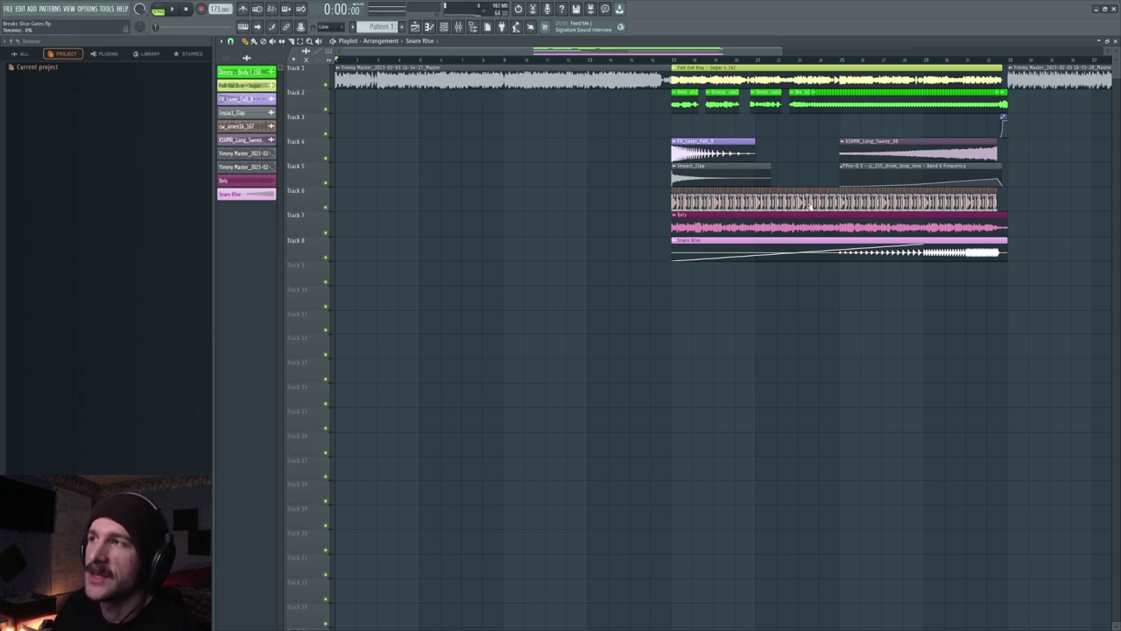
Play the section from bar 17 with all tracks in the arrangement, and stop before it ends
left_click_drag(583, 57, 397, 60)
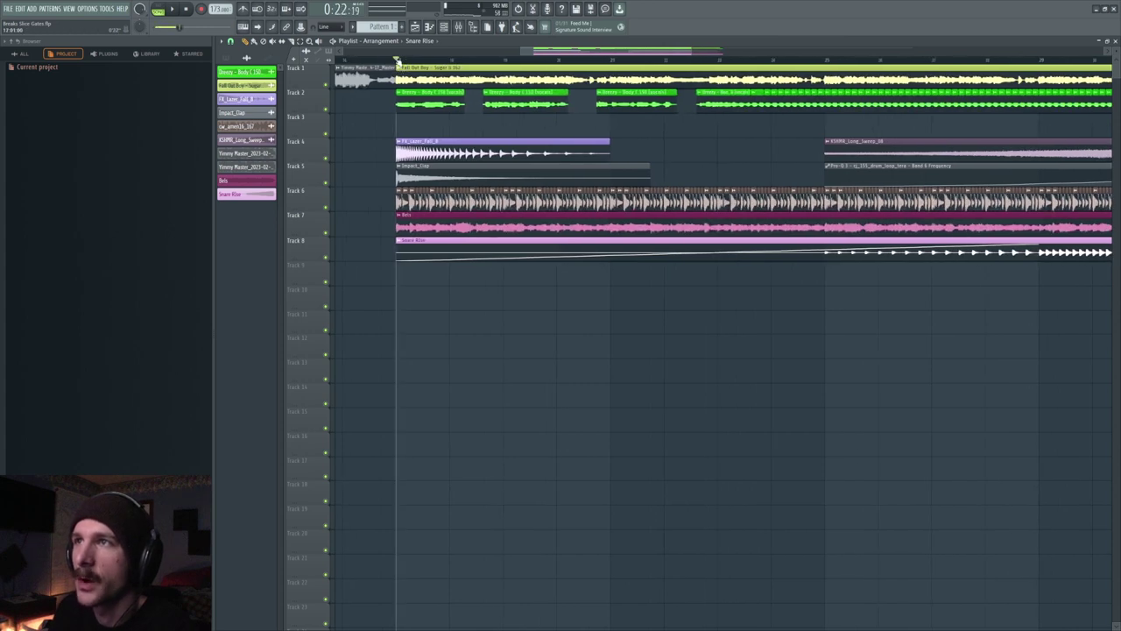
scroll(636, 45, "down", 5)
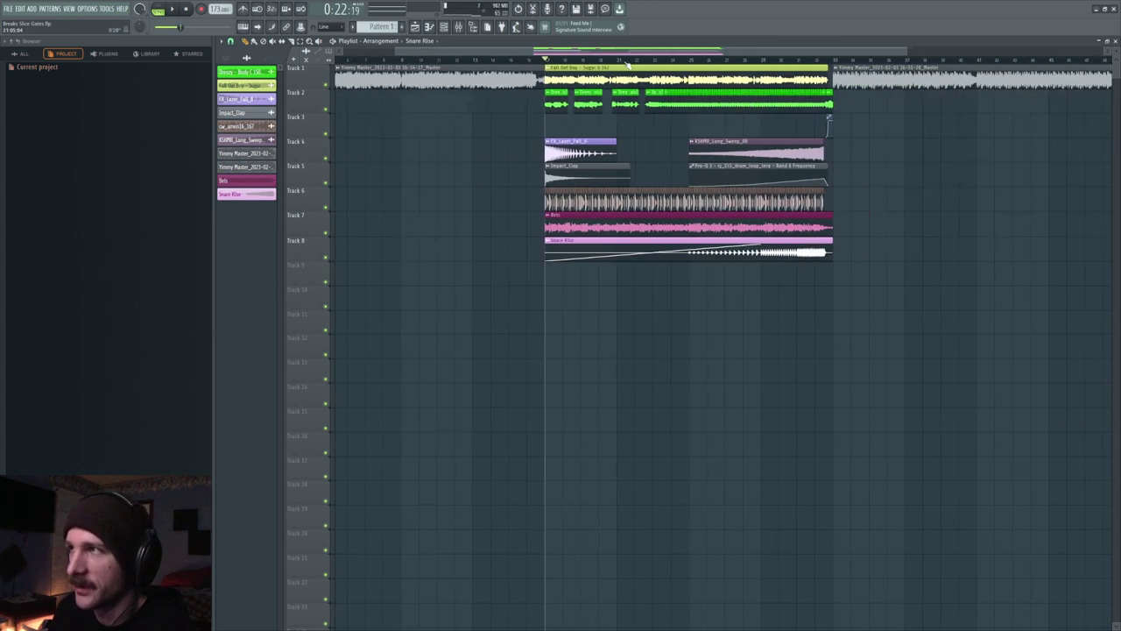
left_click(175, 9)
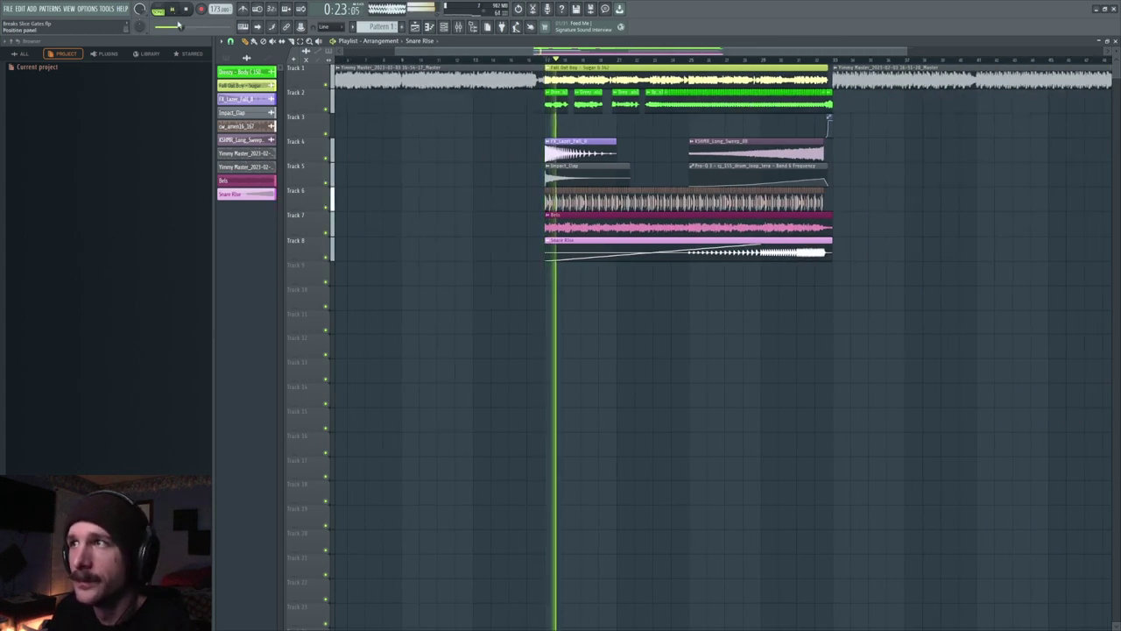
left_click_drag(609, 52, 671, 65)
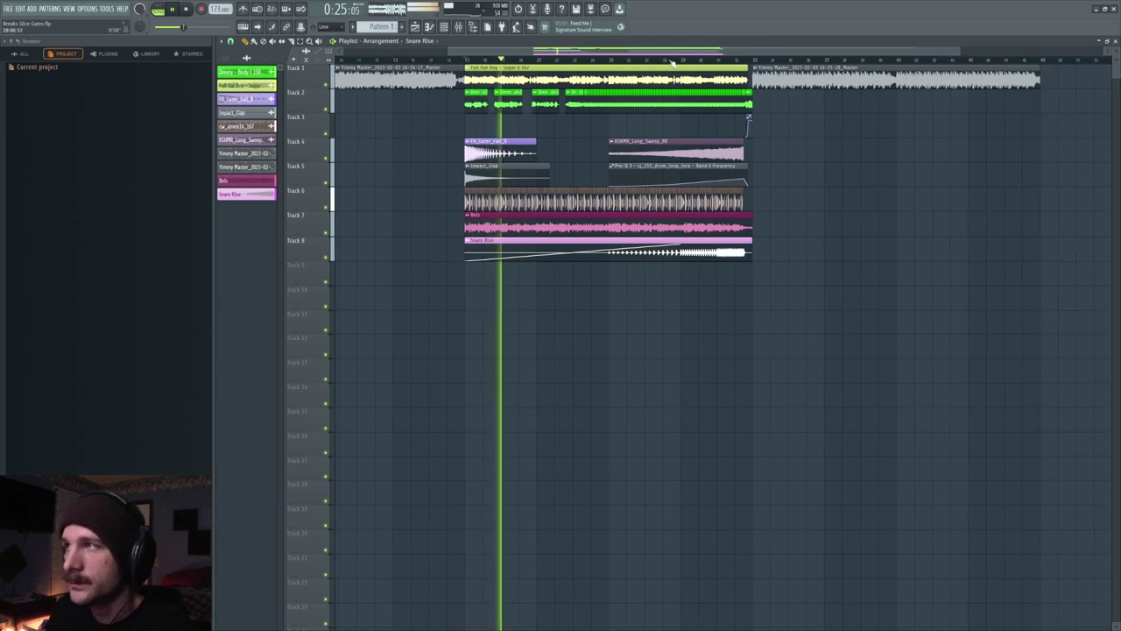
scroll(667, 63, "up", 1)
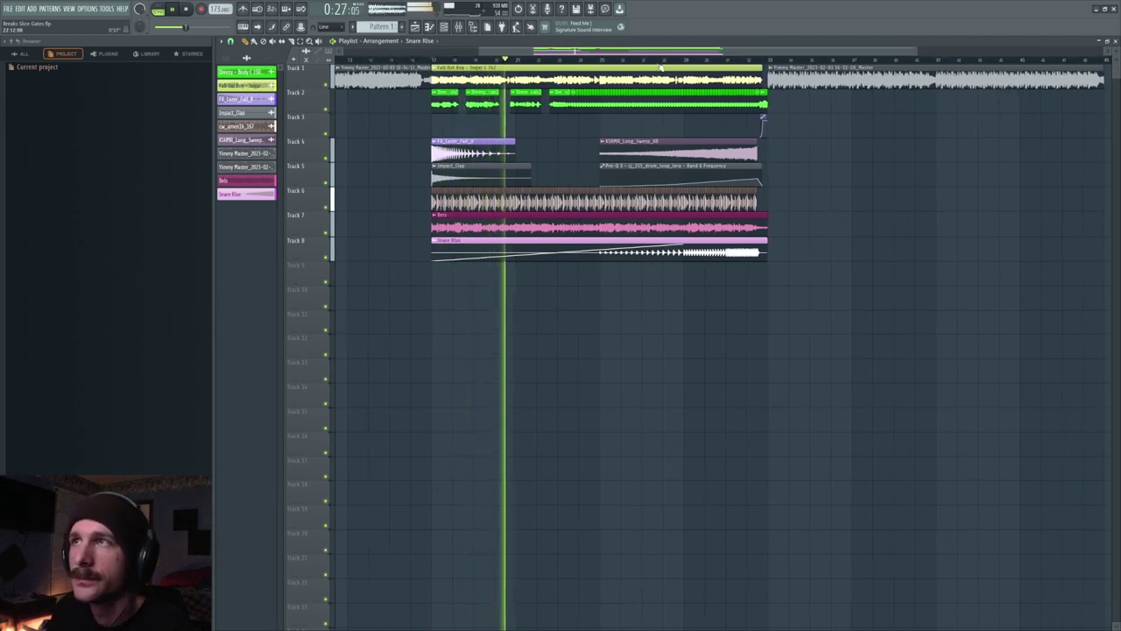
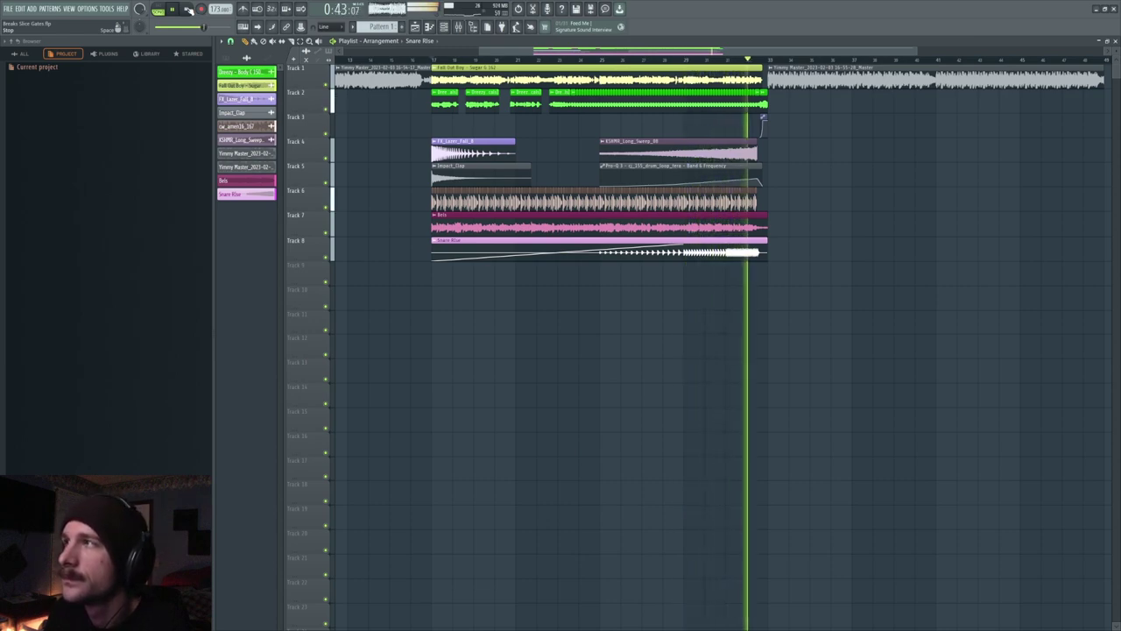
left_click(189, 9)
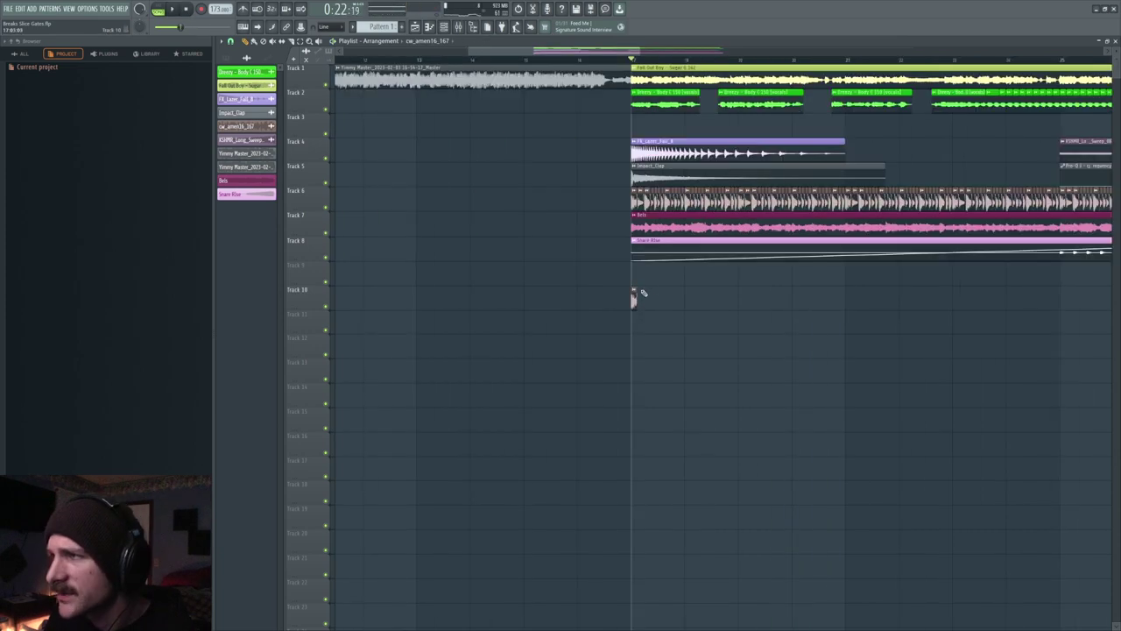
Extend the cw_amen16_167 clip on Track 10 at bar 17 to its full waveform, ending at bar 21
right_click(632, 298)
left_click(633, 298)
left_click_drag(635, 300, 1018, 279)
scroll(689, 67, "down", 3)
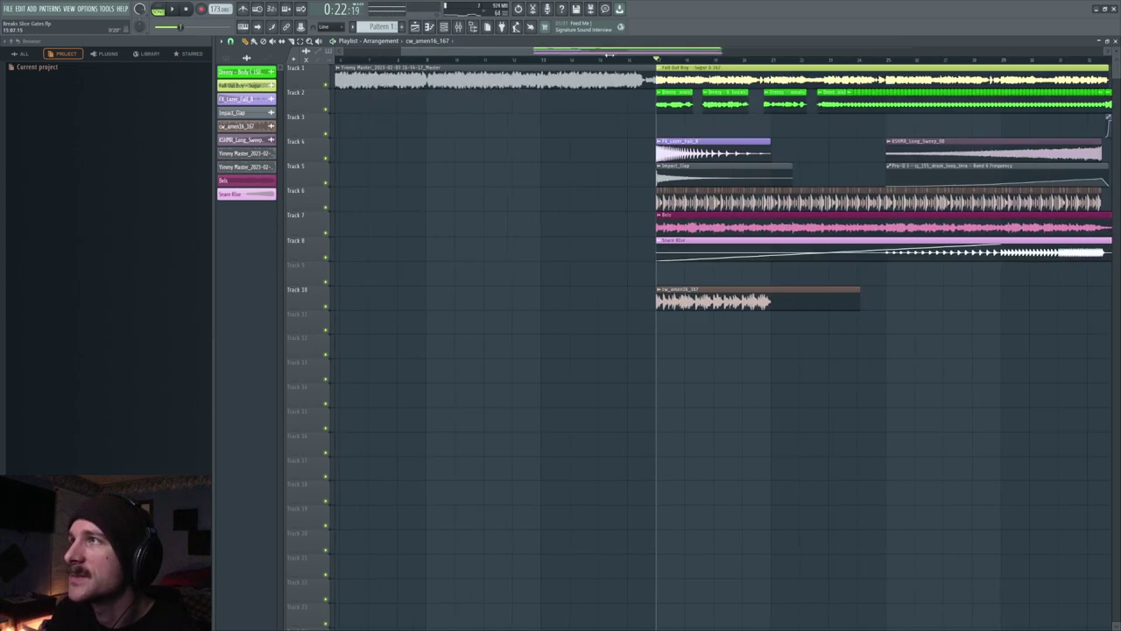
left_click_drag(618, 61, 505, 64)
left_click_drag(660, 301, 658, 314)
Solo Track 10 and play its unsliced cw_amen16_167 clip from bar 17
right_click(327, 210)
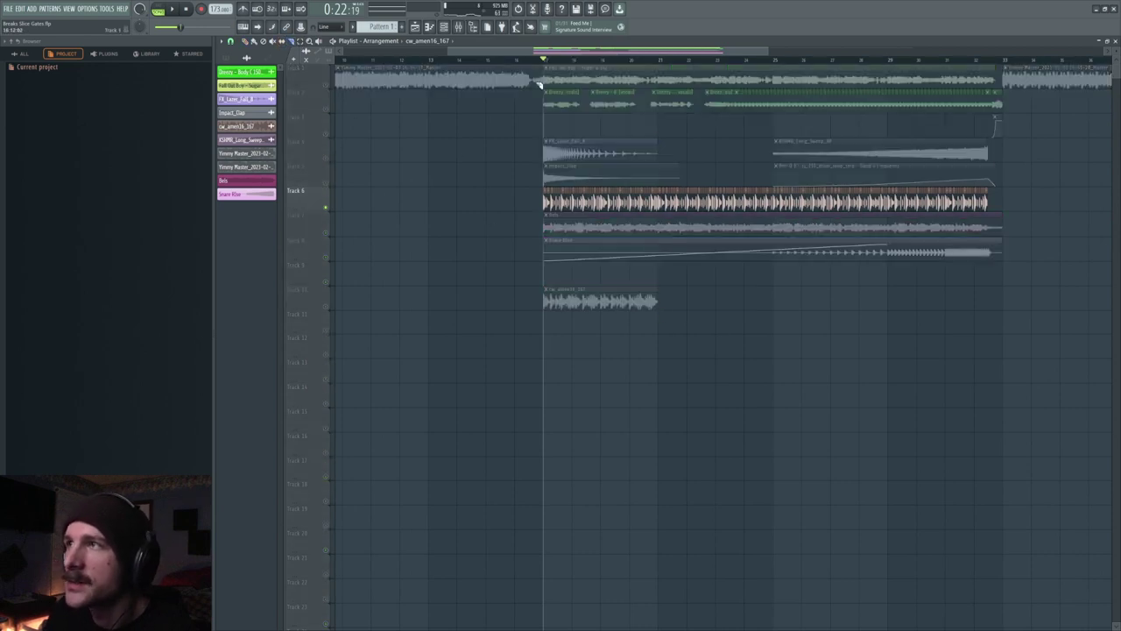
scroll(573, 63, "up", 5)
right_click(327, 307)
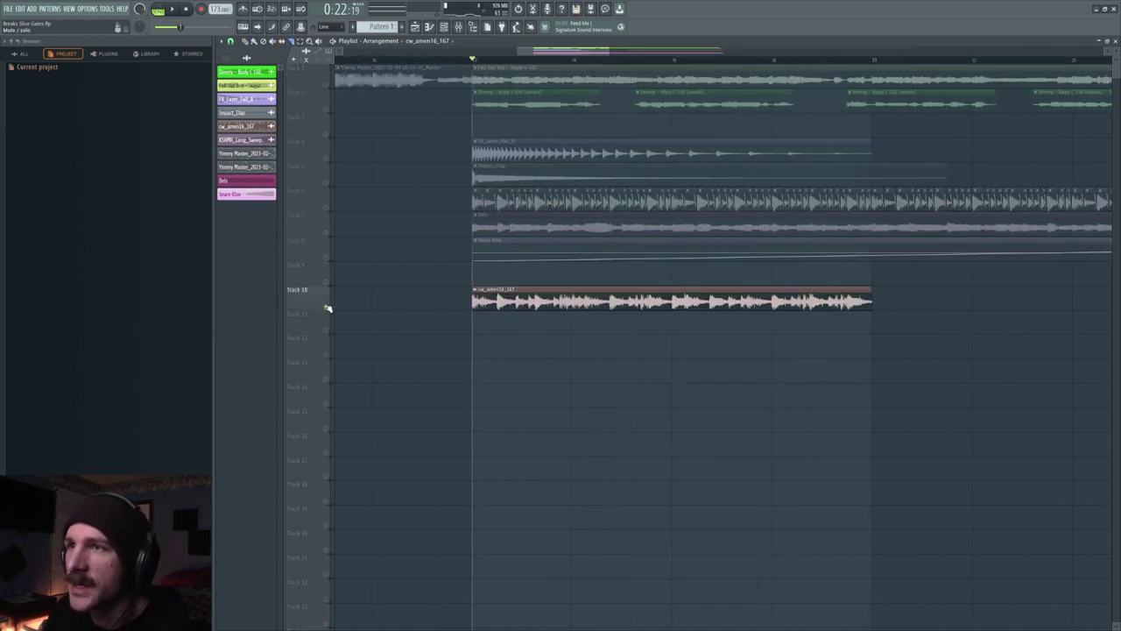
key("space")
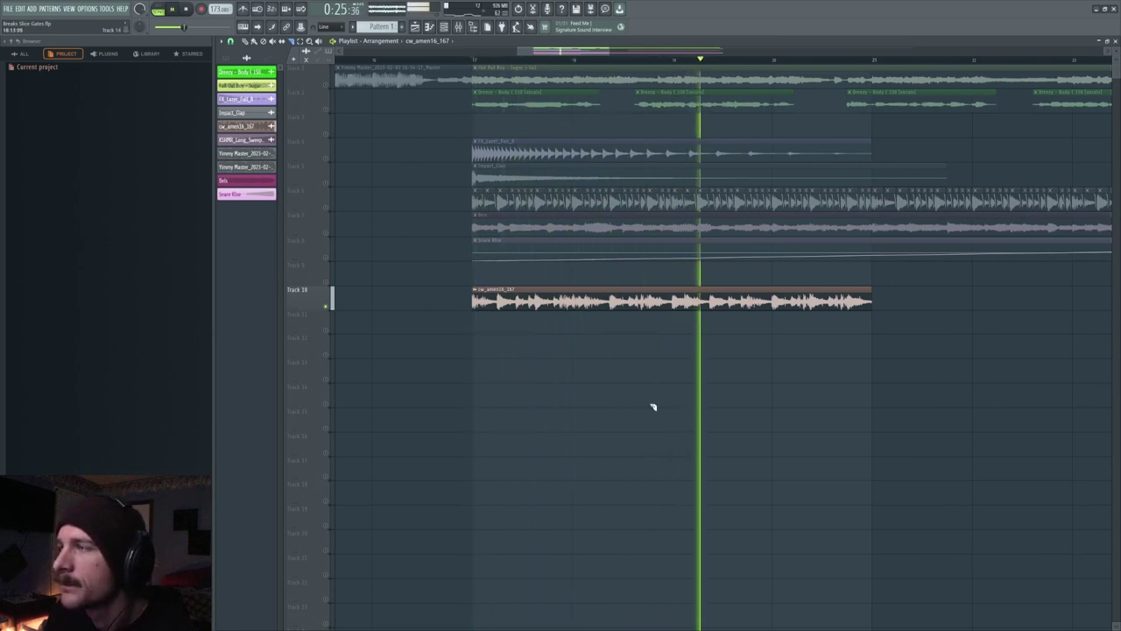
key("space")
Try the Stretch time-stretching mode on the cw_amen16_167 sample and briefly play the clip
left_click(246, 42)
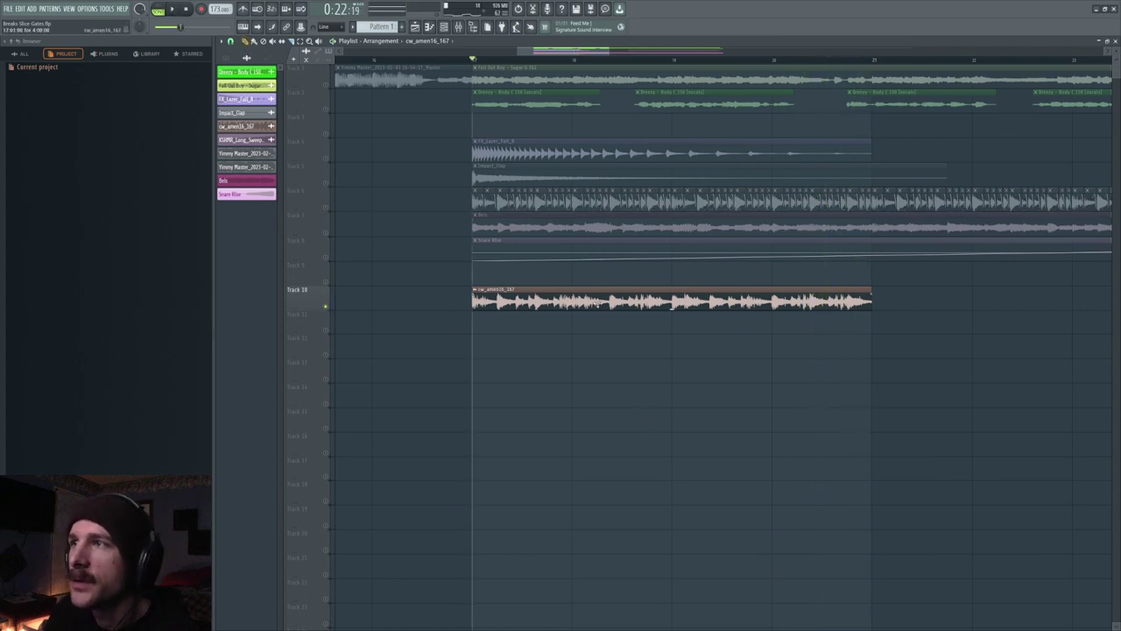
double_click(593, 302)
right_click(445, 188)
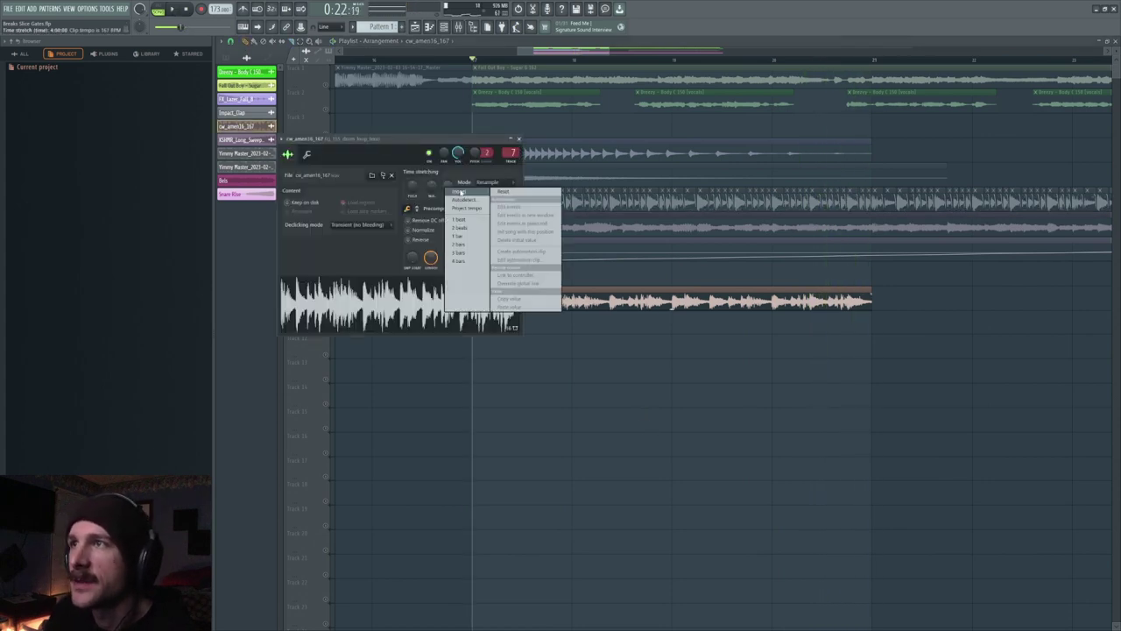
left_click(457, 192)
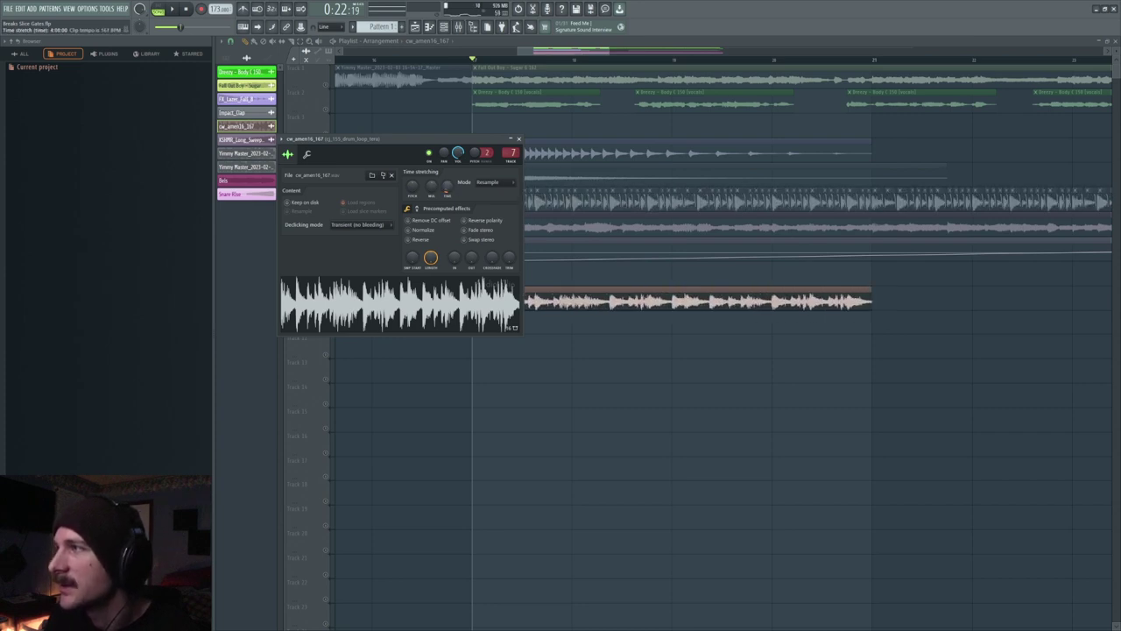
left_click(489, 182)
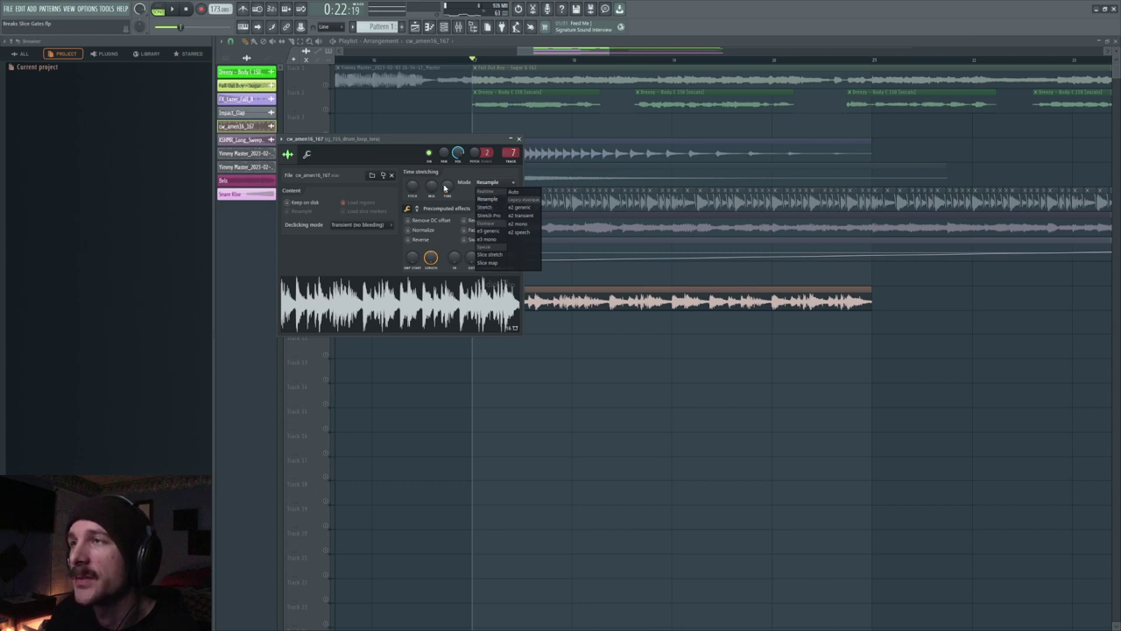
left_click(496, 211)
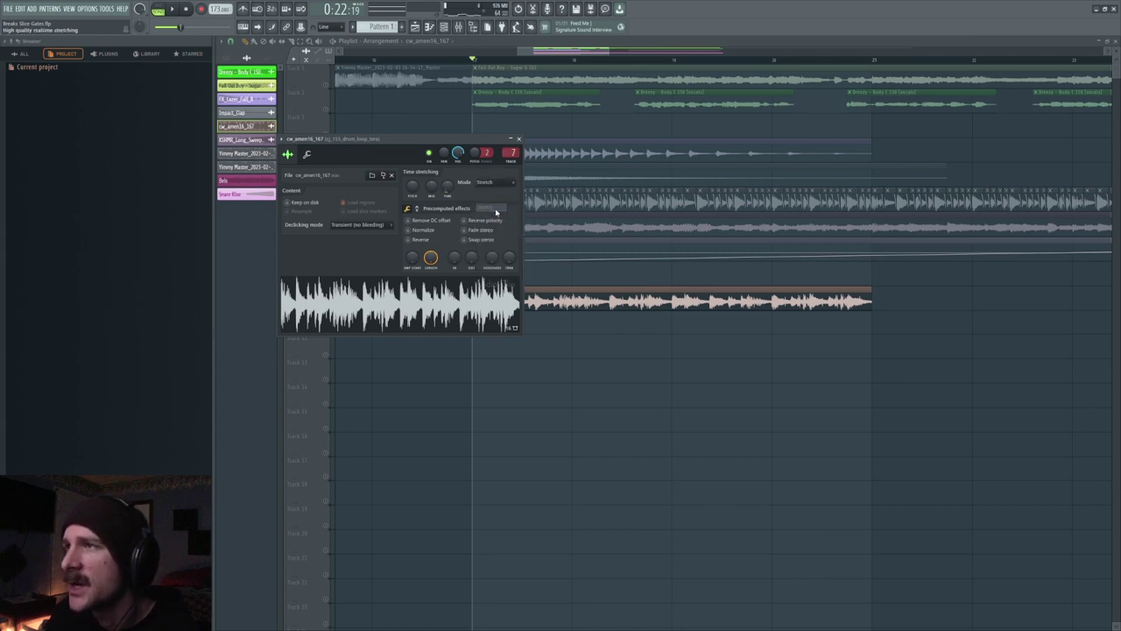
key("Escape")
key("space")
key("space")
Try the Slice stretch and Slice map modes on the cw_amen16_167 sample, and play the clip from bar 17
double_click(599, 290)
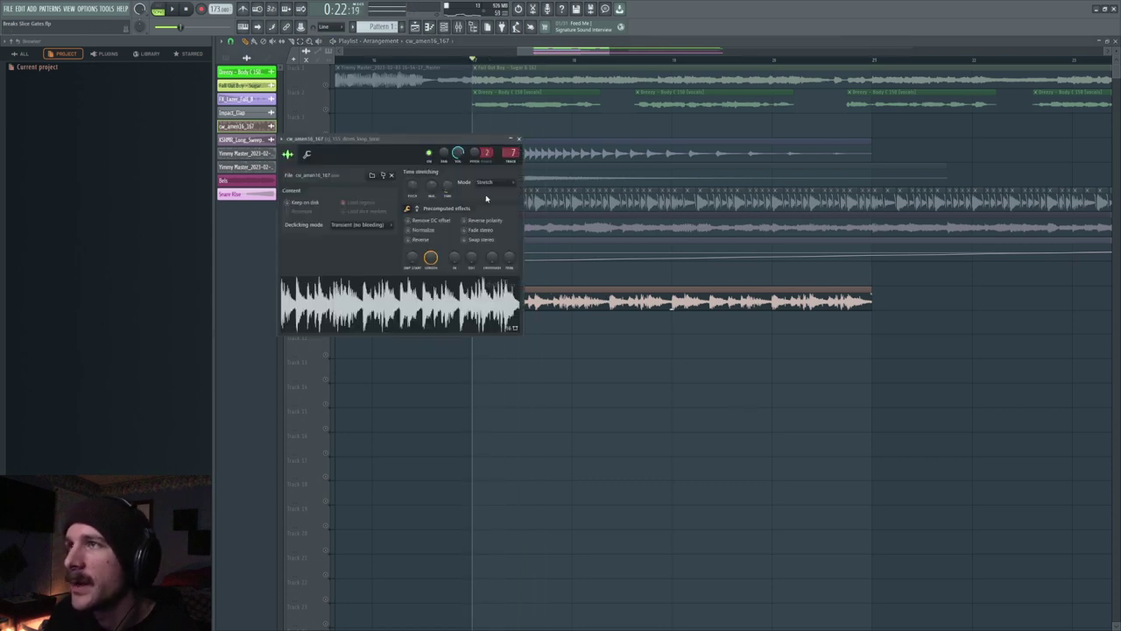
left_click(487, 183)
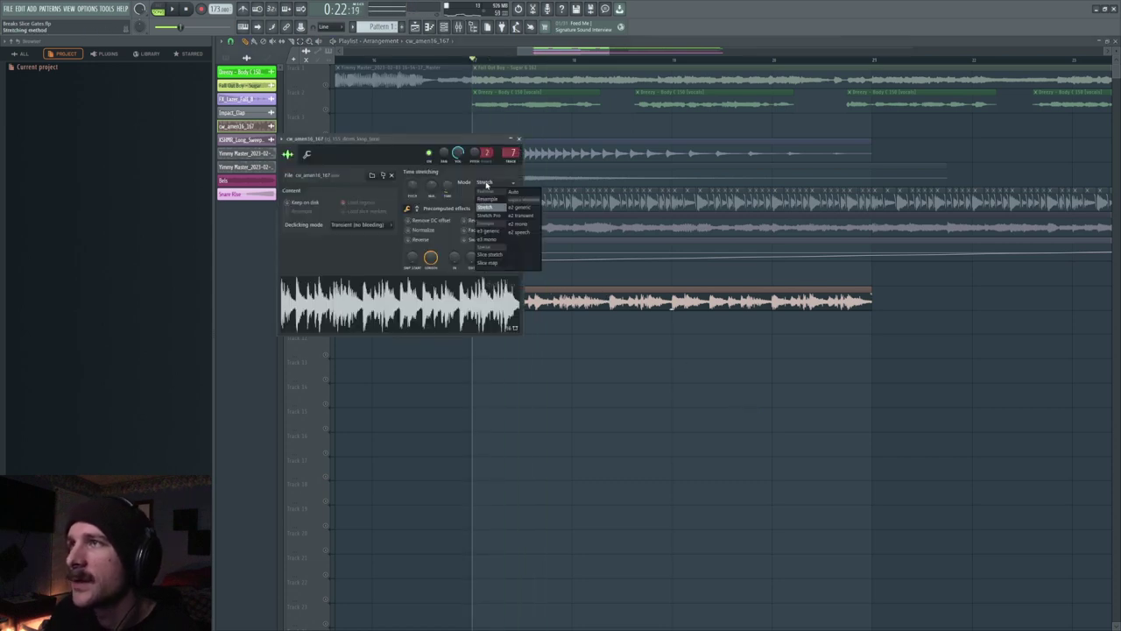
left_click(492, 254)
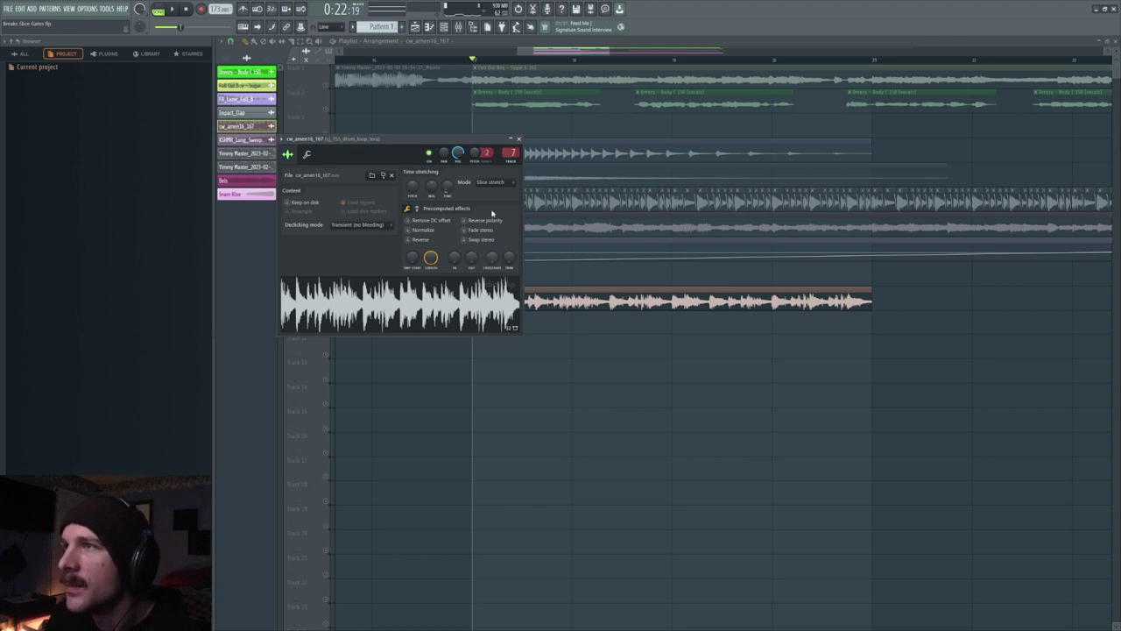
left_click(491, 182)
left_click(490, 265)
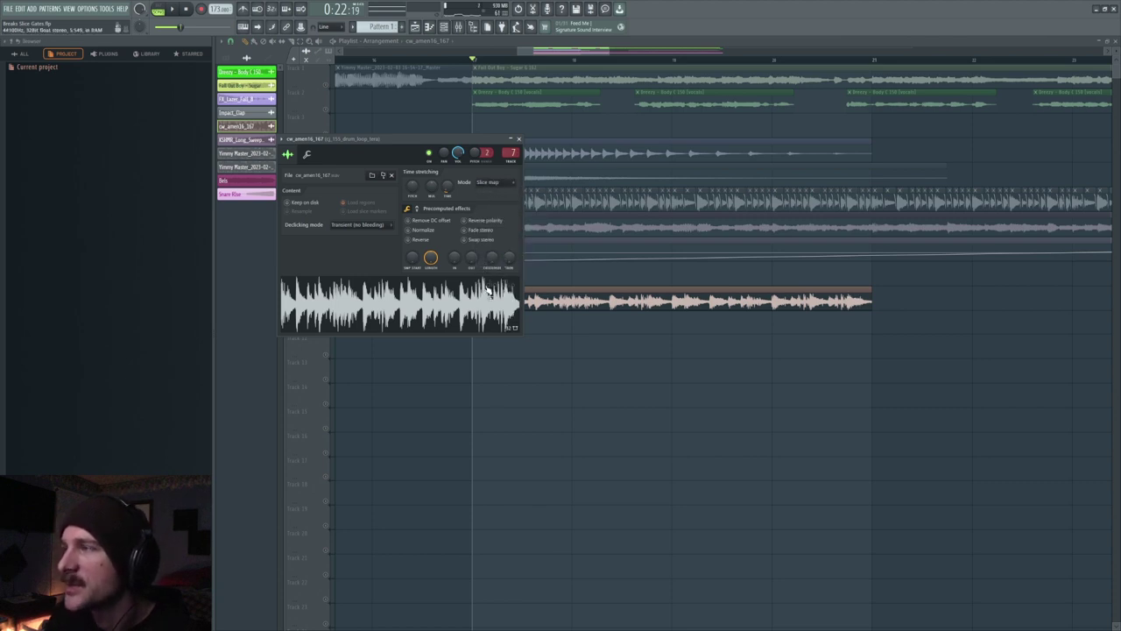
key("space")
key("Escape")
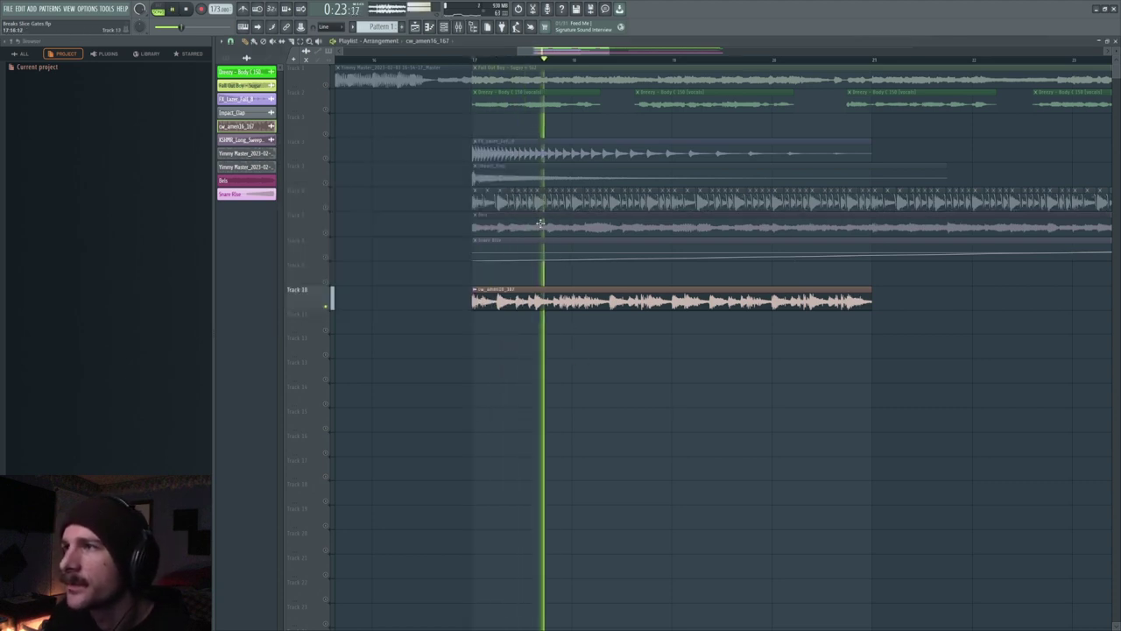
scroll(512, 63, "up", 3)
scroll(509, 65, "down", 5)
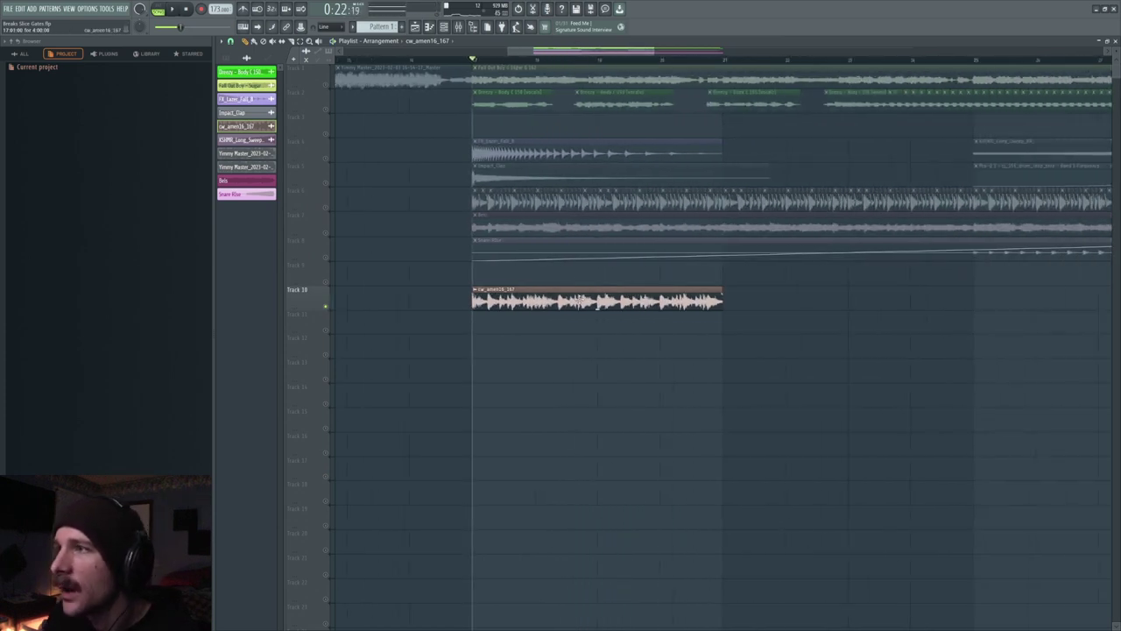
Stretch the cw_amen16_167 sample's time to 8 bars and play the slowed-down clip
double_click(579, 300)
left_click_drag(448, 185, 448, 166)
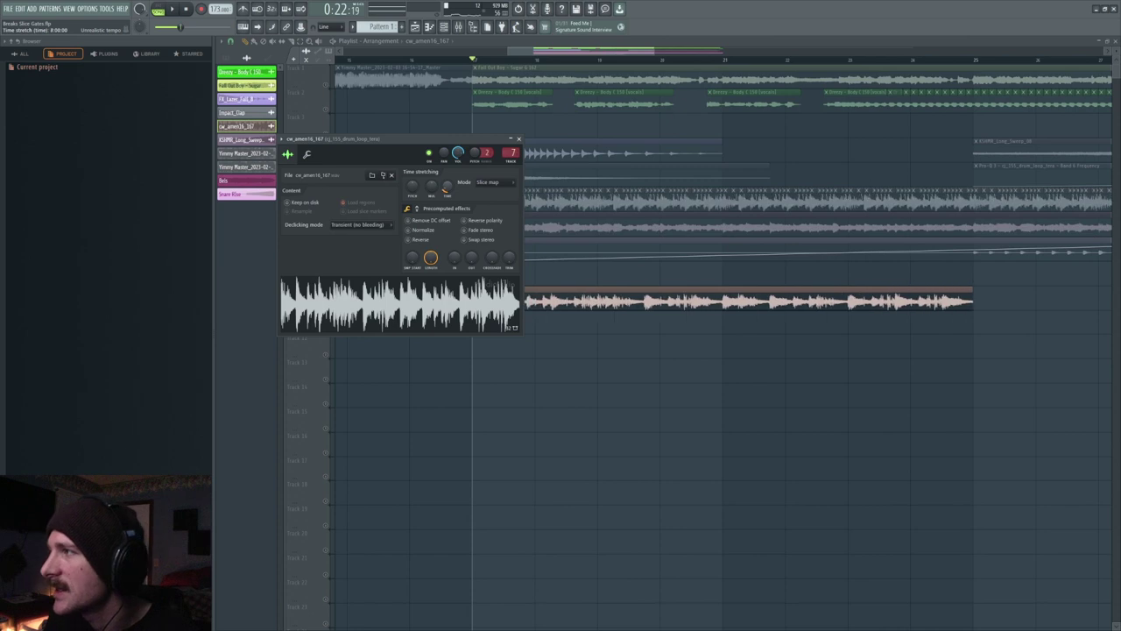
right_click(695, 368)
key("space")
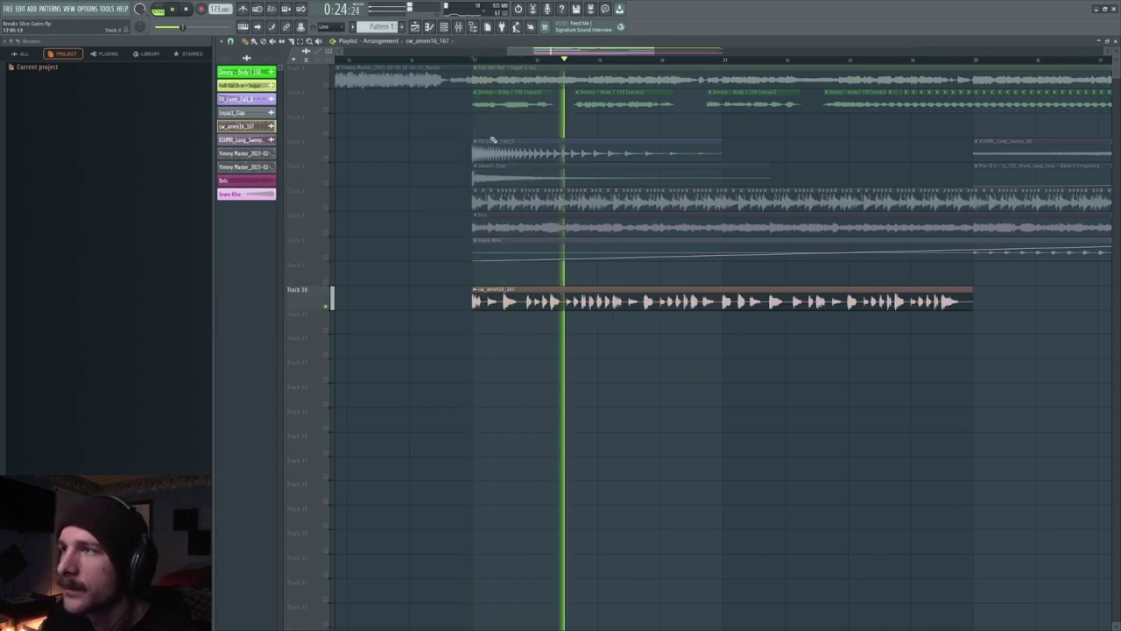
key("space")
Set the sample's stretch mode back to Resample and its time back to 4 bars, ending the clip at bar 21
double_click(566, 289)
left_click(486, 181)
left_click(491, 196)
left_click_drag(447, 185, 446, 203)
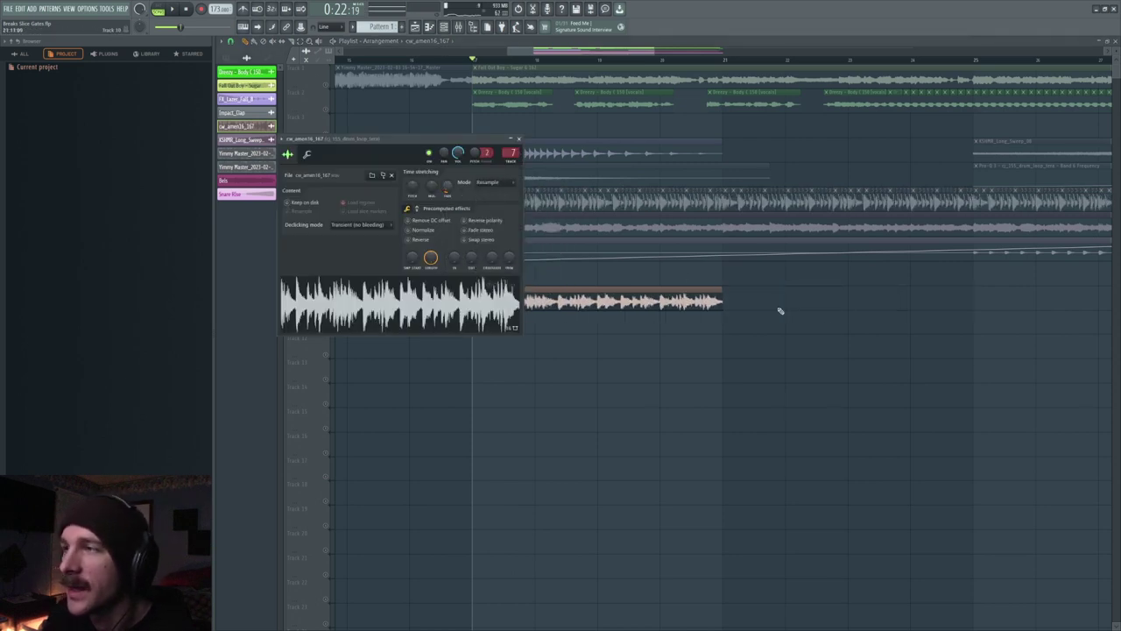
key("Escape")
scroll(508, 62, "up", 5)
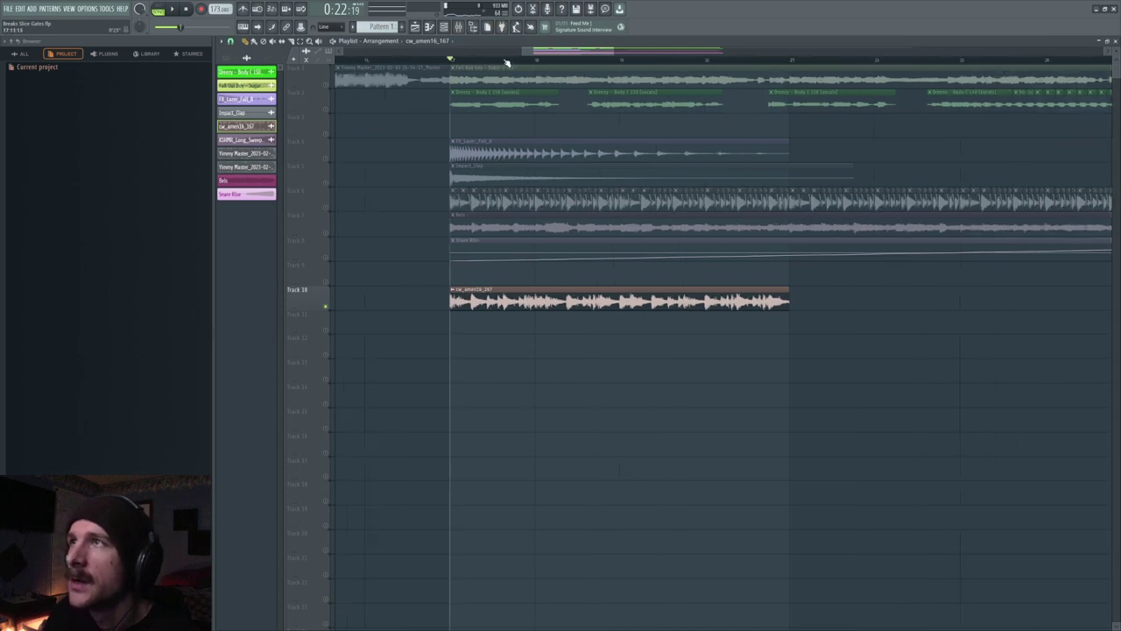
Compare with the sliced break on Track 6, solo Track 10 again, and slice its clip at the first drum hits from bar 17
right_click(326, 208)
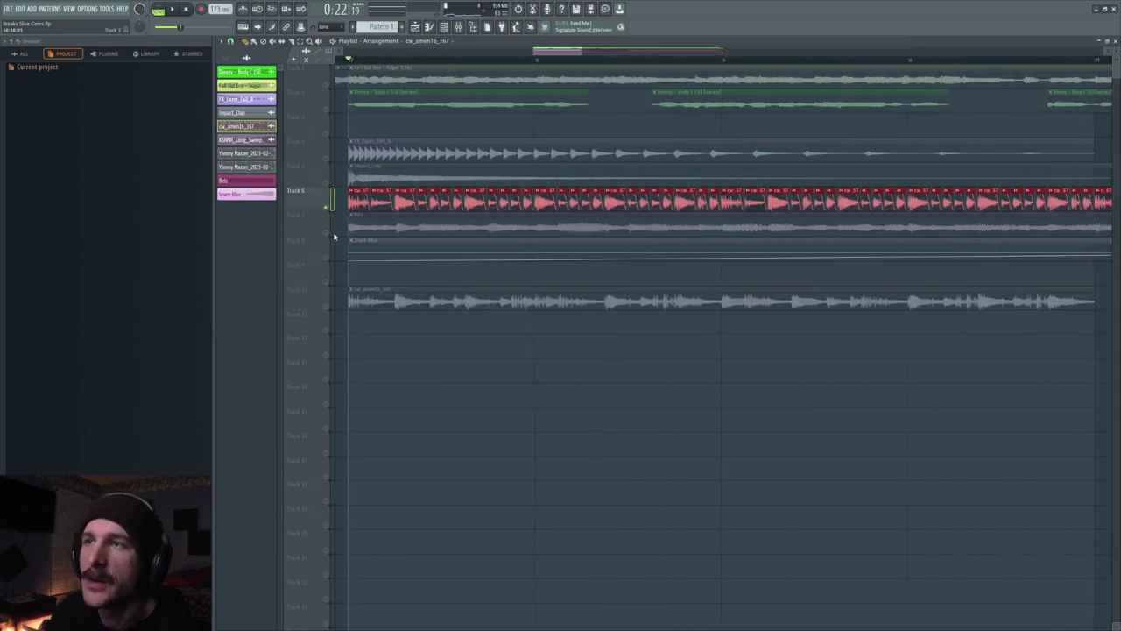
scroll(504, 63, "down", 3)
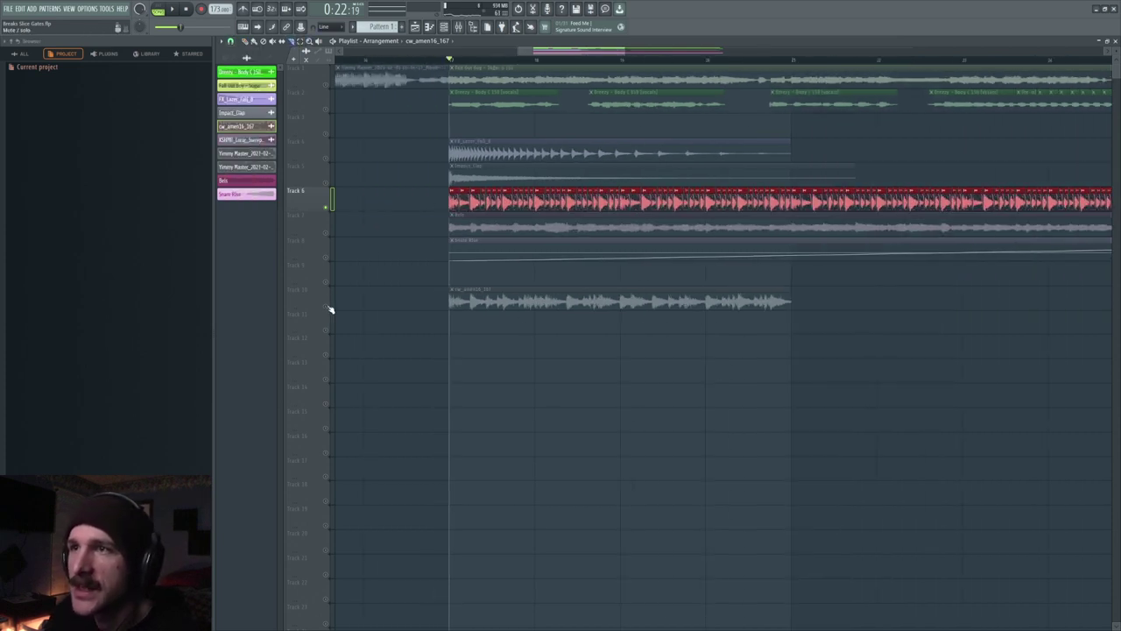
left_click(488, 308)
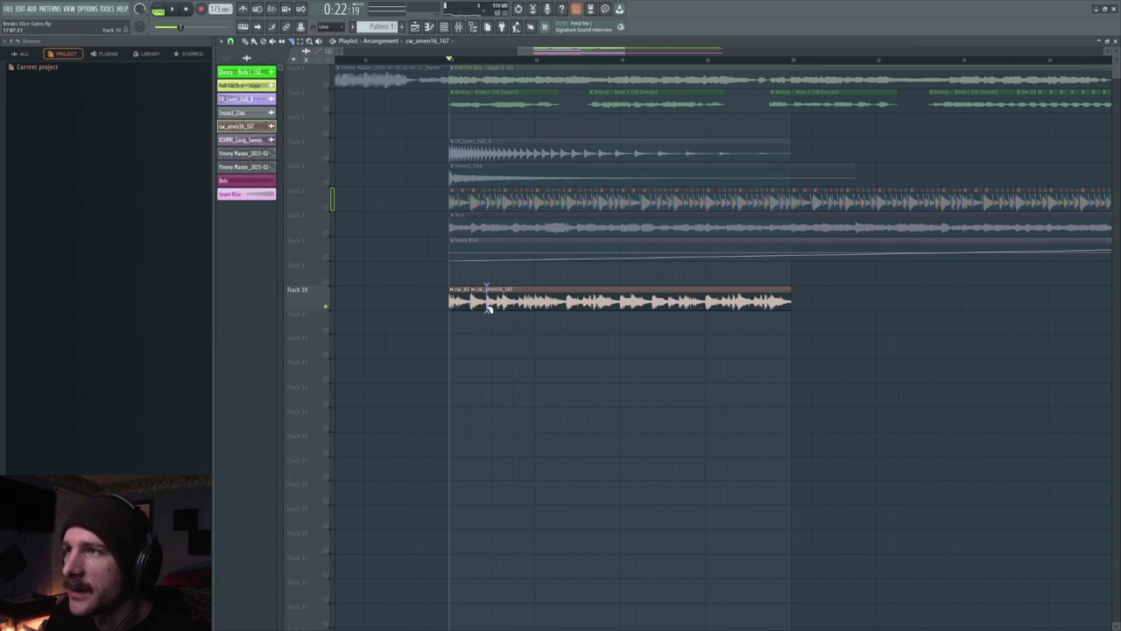
scroll(475, 59, "up", 5)
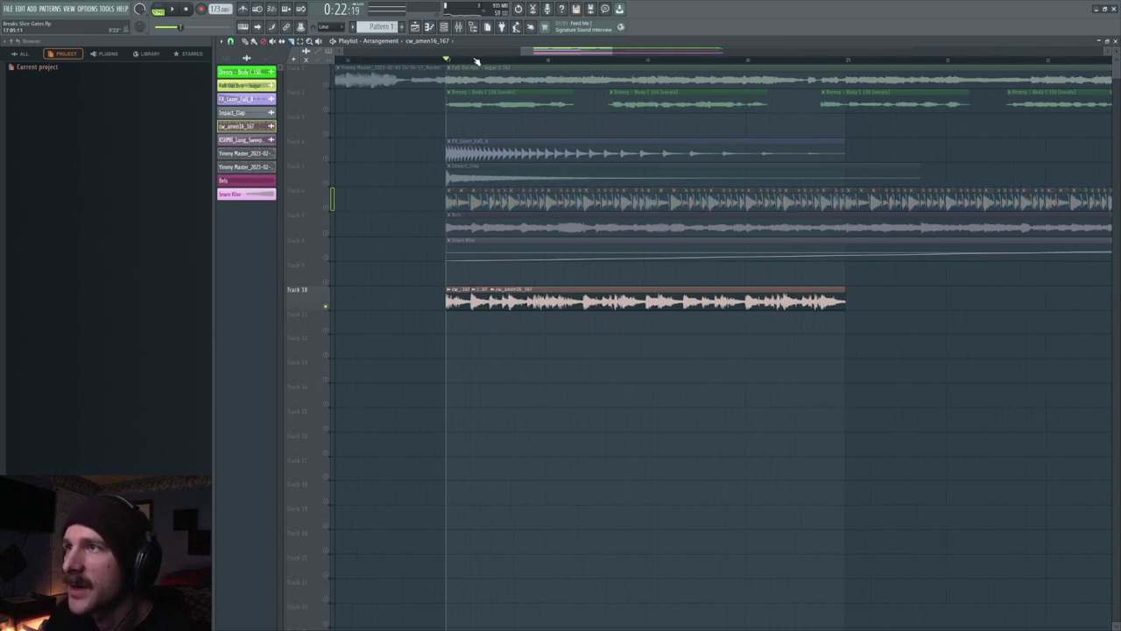
key("space")
key("space")
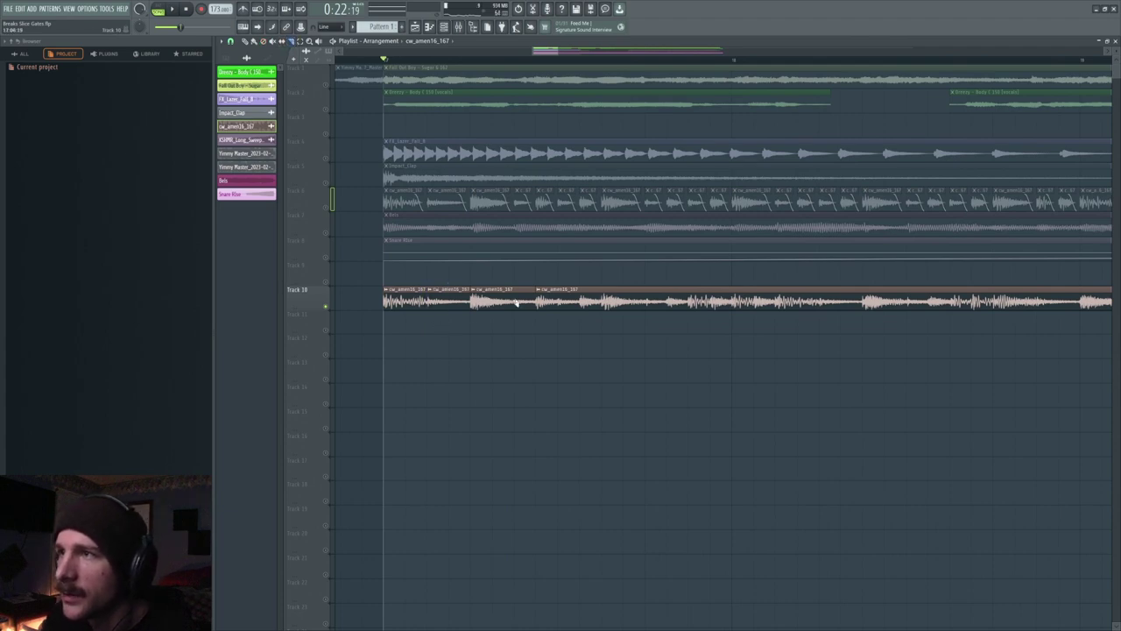
key("space")
key("space")
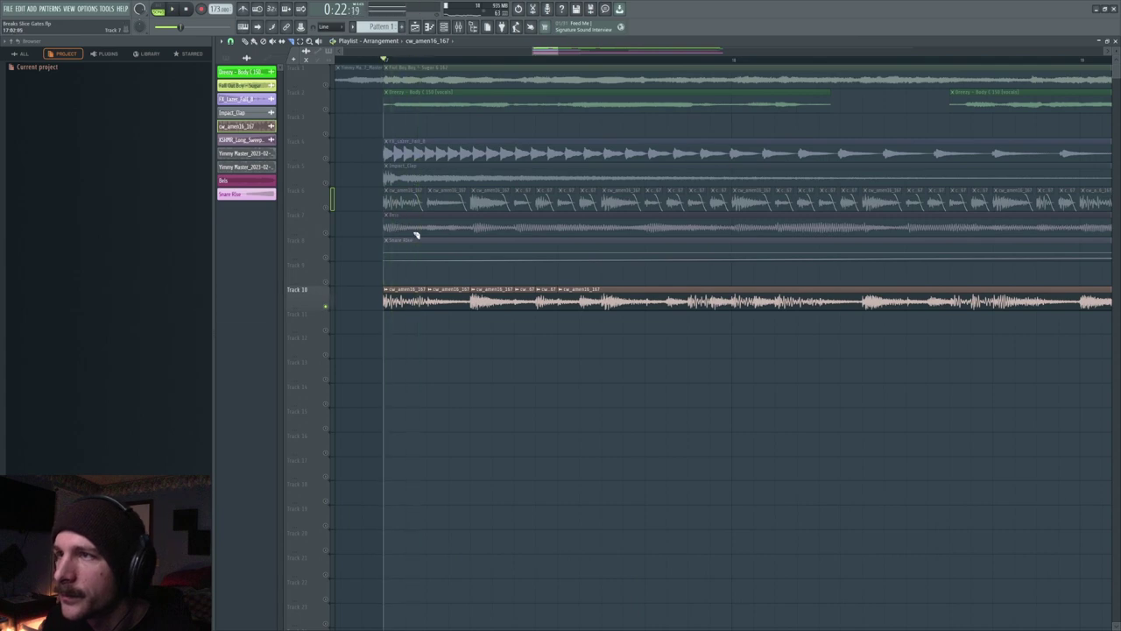
Audition the slice at bar 17 and the one on beat 2 repeatedly as single hits
key("space")
key("space")
key("space")
key("space")
left_click(472, 60)
key("space")
key("space")
key("space")
key("space")
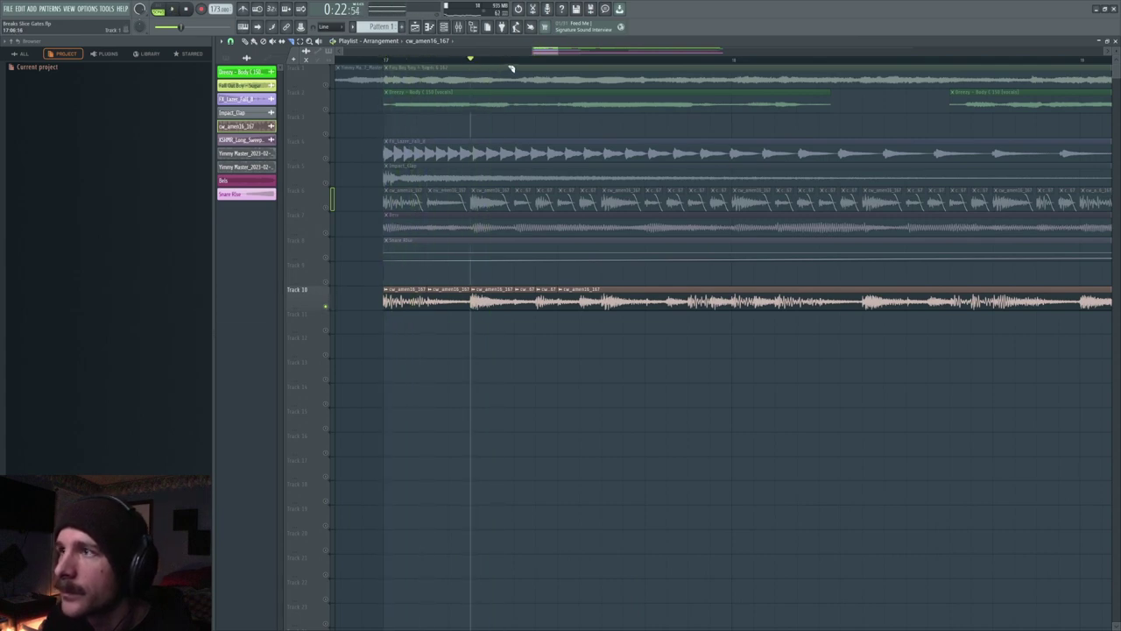
Audition the two short slices after beat 2 as single hits, and slice the clip at two more hits after beat 3
left_click(519, 61)
key("space")
key("space")
key("space")
key("space")
left_click(536, 61)
key("space")
key("space")
key("space")
key("space")
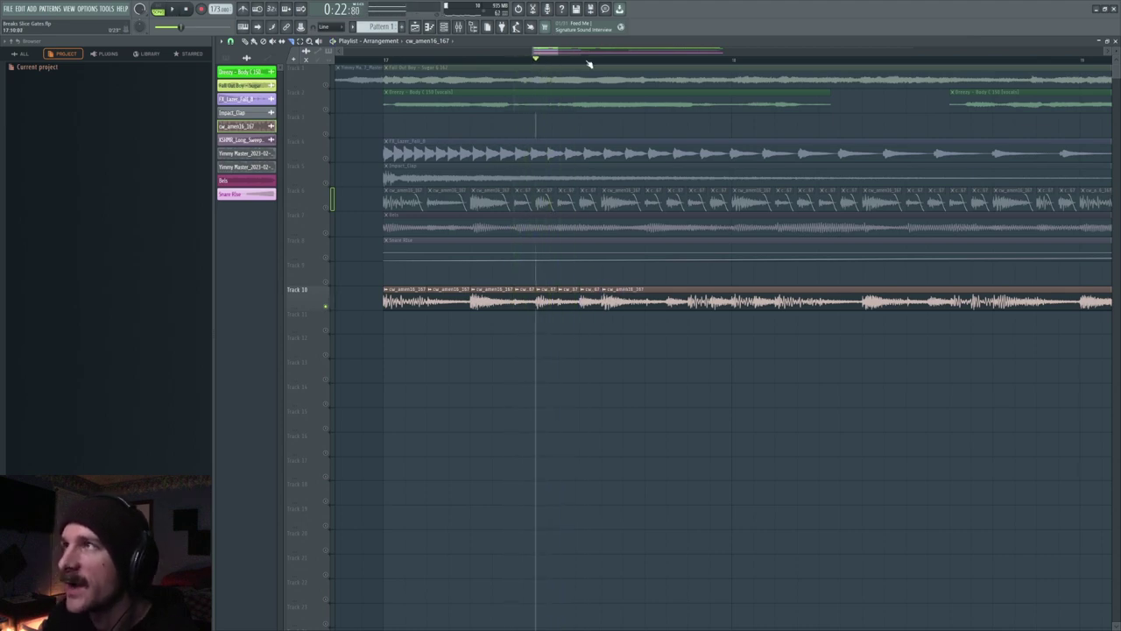
scroll(589, 64, "down", 4)
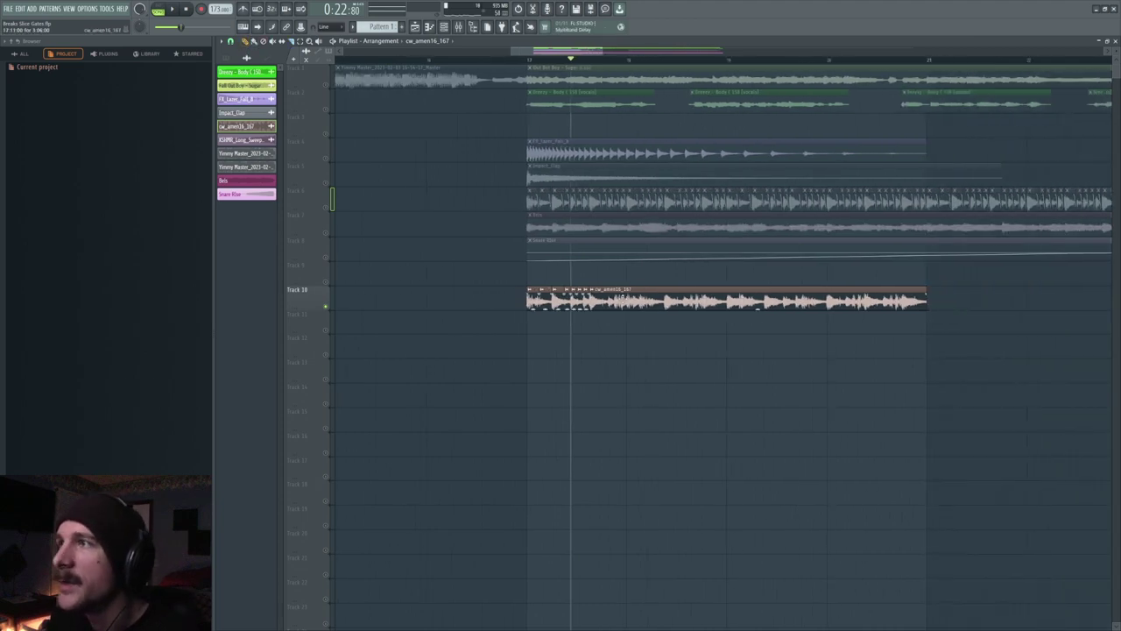
Replace the short slices on Track 10 with one longer opening slice, audition it, and extend the remaining clip back to meet it
left_click_drag(566, 57, 570, 55)
left_click_drag(558, 301, 526, 303)
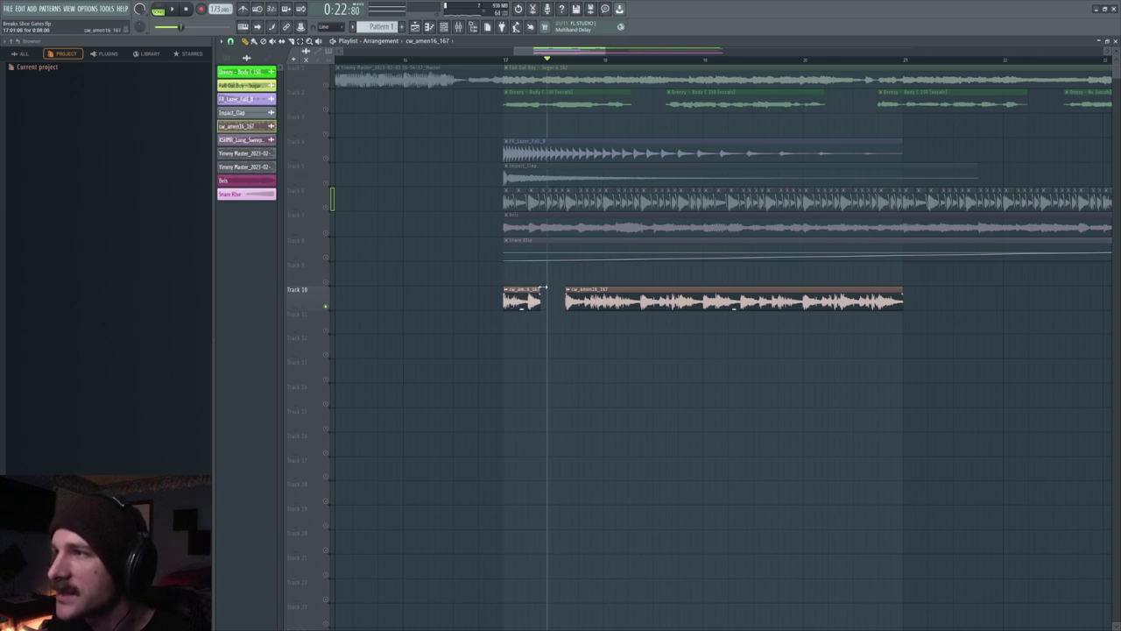
left_click(504, 60)
key("space")
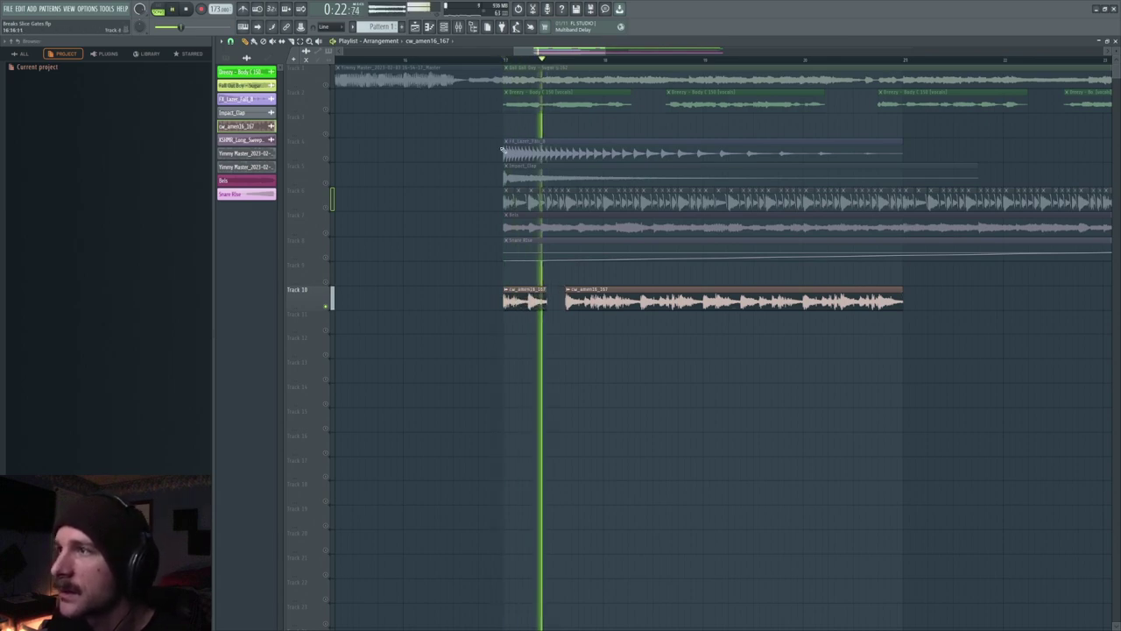
key("space")
key("space")
key("space")
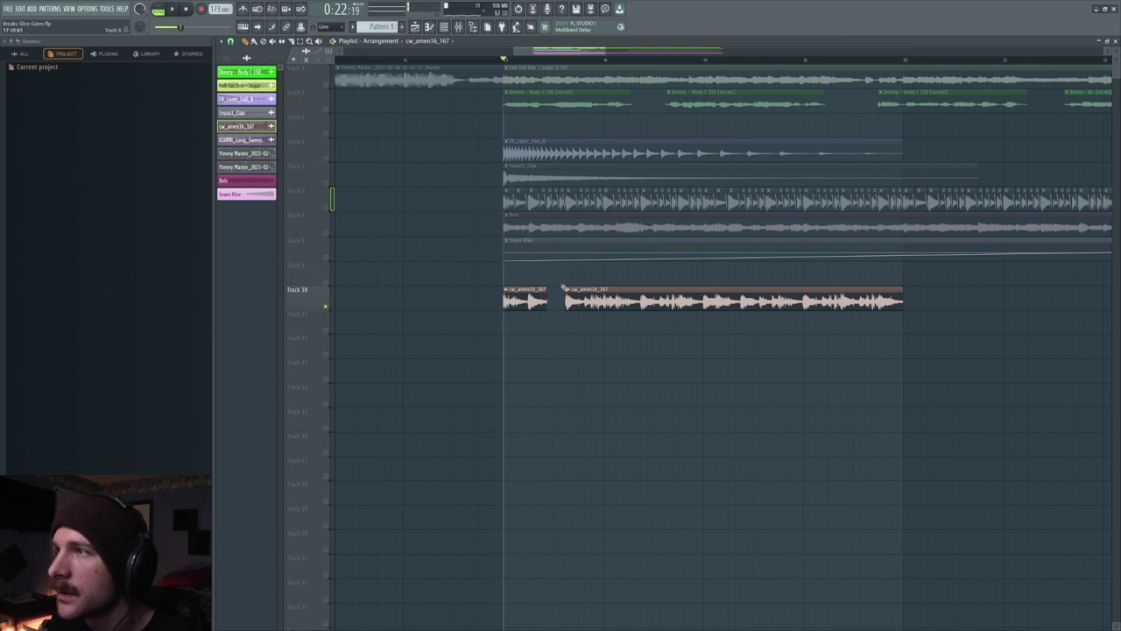
left_click_drag(565, 290, 547, 290)
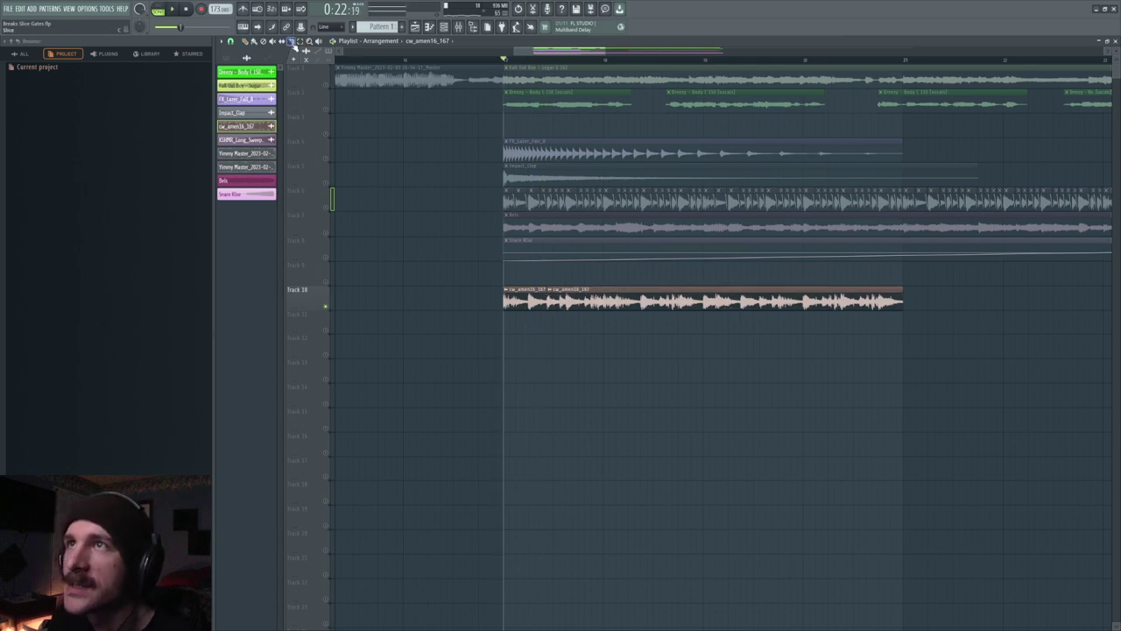
Slice the rest of bar 17 on Track 10 into longer phrases ending at bar 18, playing the break between cuts
scroll(582, 67, "up", 4)
key("space")
key("space")
key("space")
left_click_drag(623, 297, 622, 310)
key("space")
key("space")
key("space")
scroll(566, 55, "down", 2)
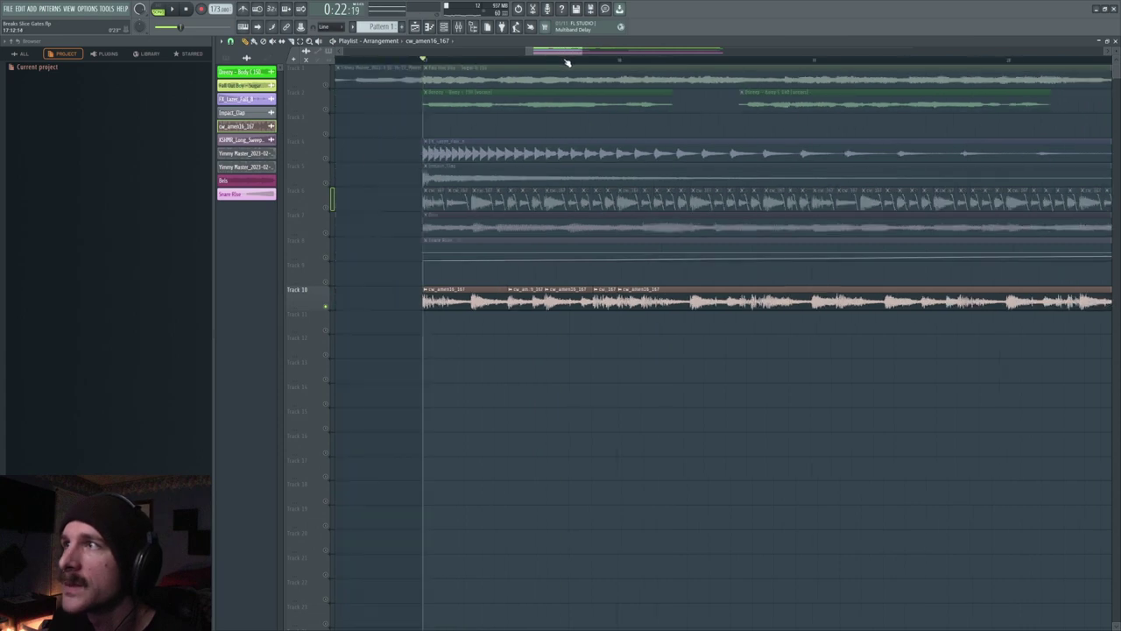
Solo Track 12 and place slices picked from the Track 10 break there, starting at bar 17
left_click(465, 348)
left_click(325, 306)
left_click(327, 353)
left_click(509, 289)
left_click_drag(490, 349, 480, 351)
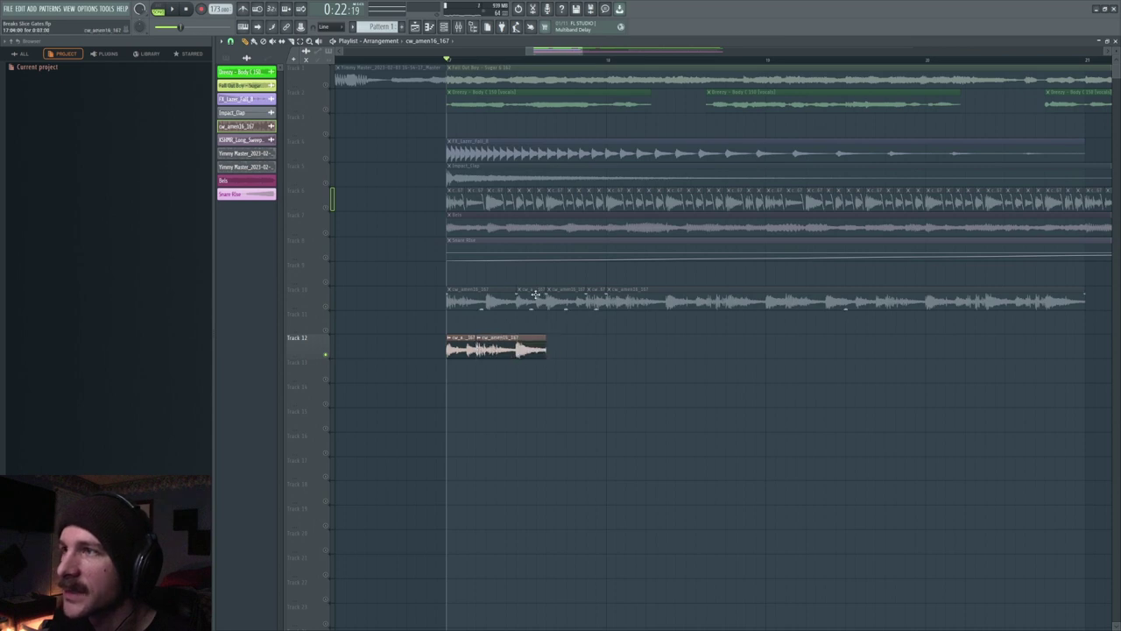
Add further slices from the Track 10 break to Track 12, filling the new break towards bar 18
left_click(551, 342)
right_click(600, 283)
left_click_drag(595, 350, 586, 350)
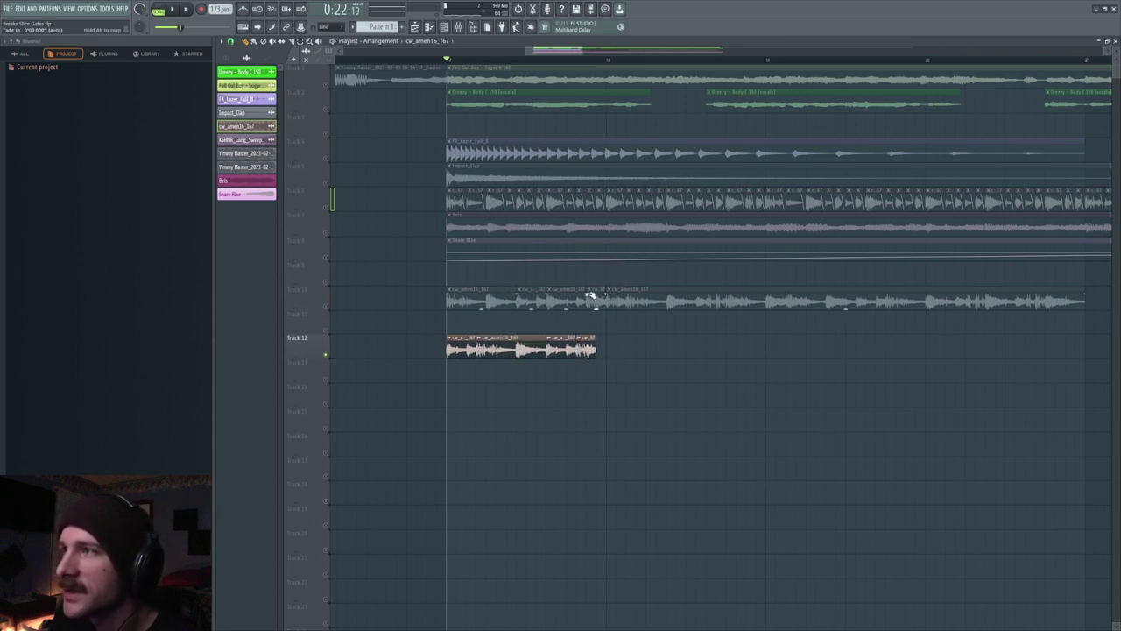
left_click_drag(583, 336, 606, 339)
Play the rearranged break on Track 12, delete its clips, and switch back to Track 10
key("space")
key("space")
key("space")
key("space")
right_click(605, 353)
left_click(326, 307)
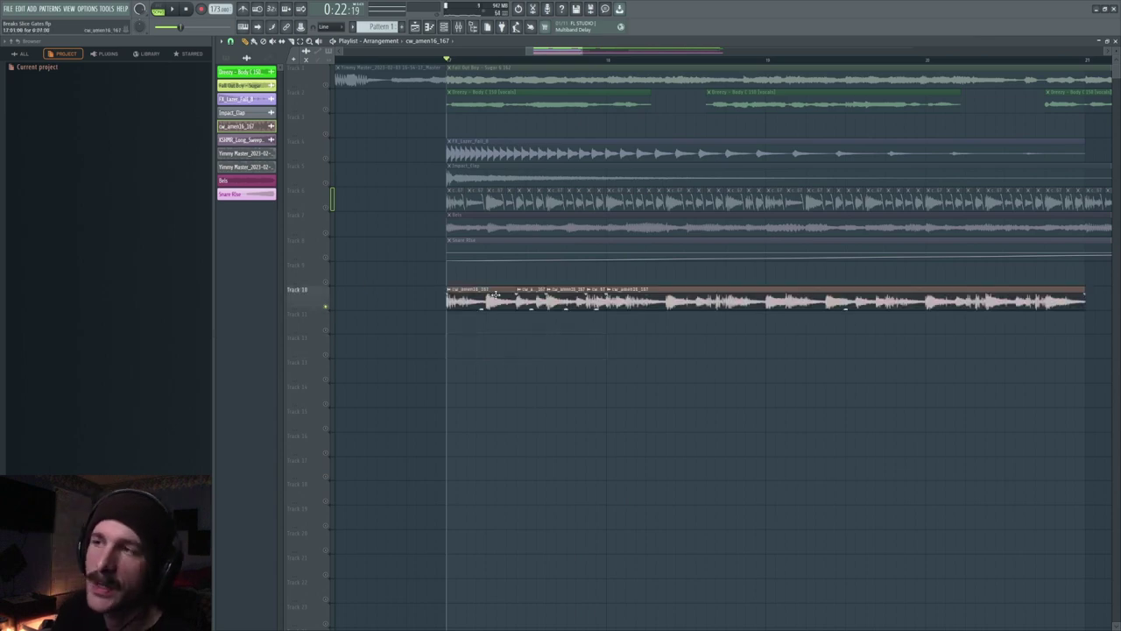
Slice the Track 10 break in bar 17 into shorter hits and delete the remaining long clip from bar 18 onward
left_click(328, 209)
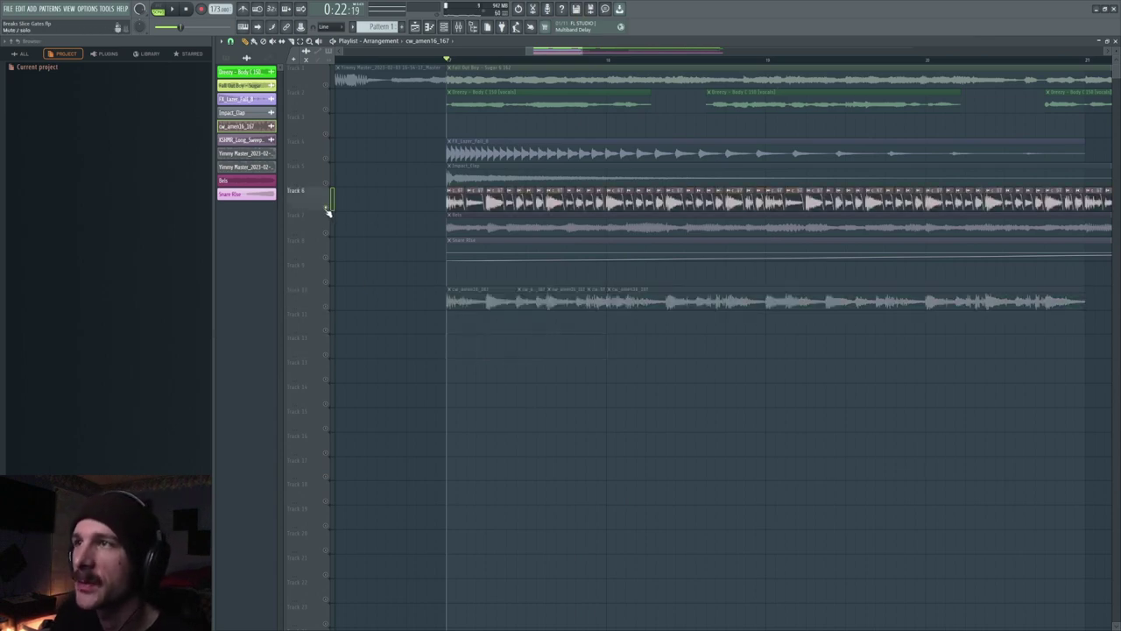
left_click(324, 303)
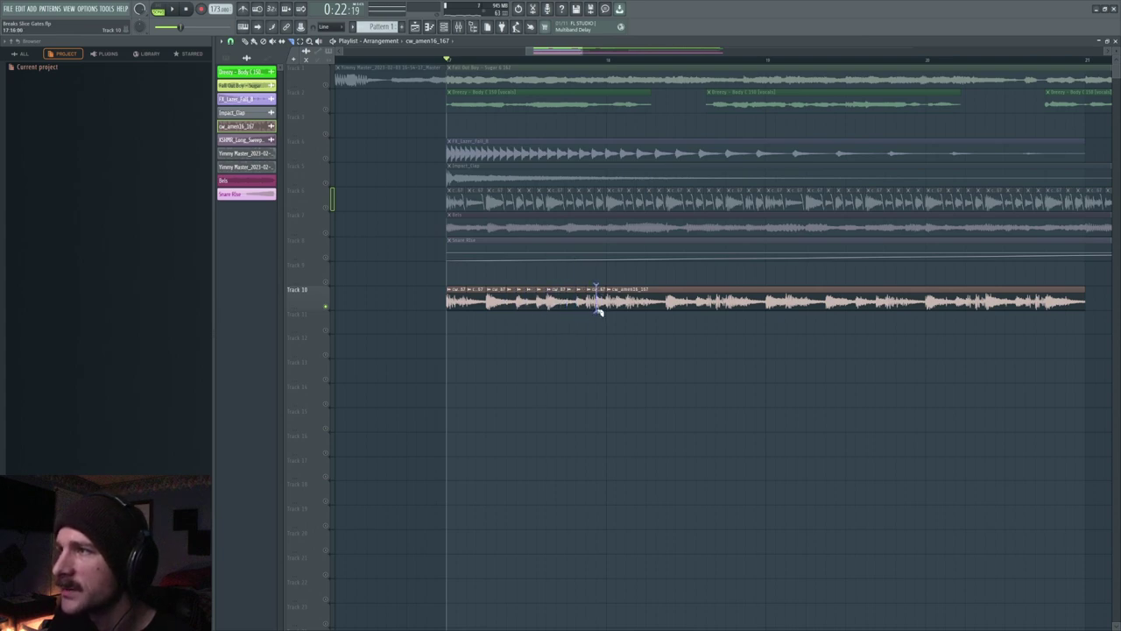
left_click(671, 303, "ctrl")
key("Delete")
Select all the remaining Track 10 slices and give them short fade-outs, playing the break to check them
left_click_drag(657, 286, 396, 311)
key("space")
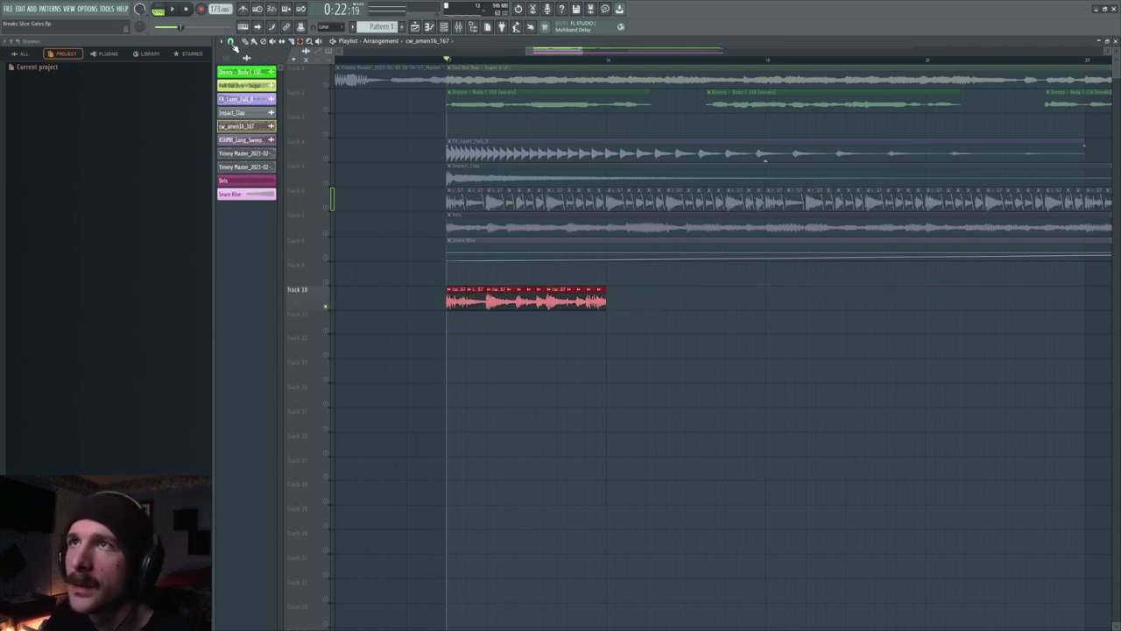
scroll(464, 61, "up", 1)
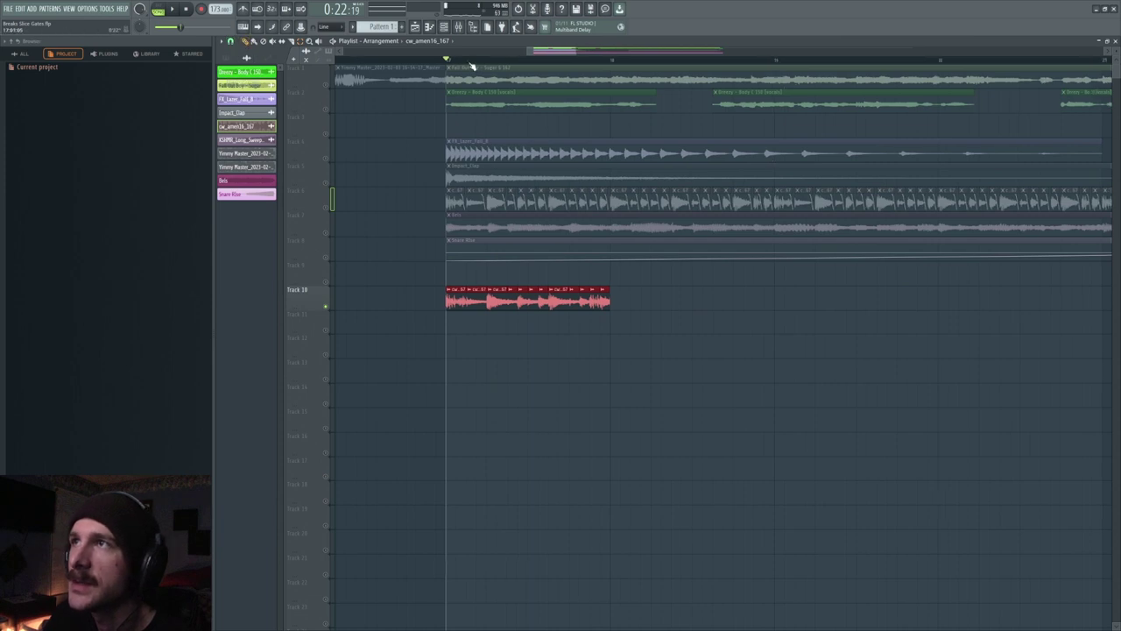
scroll(471, 66, "up", 4)
left_click_drag(881, 296, 869, 292)
key("space")
key("space")
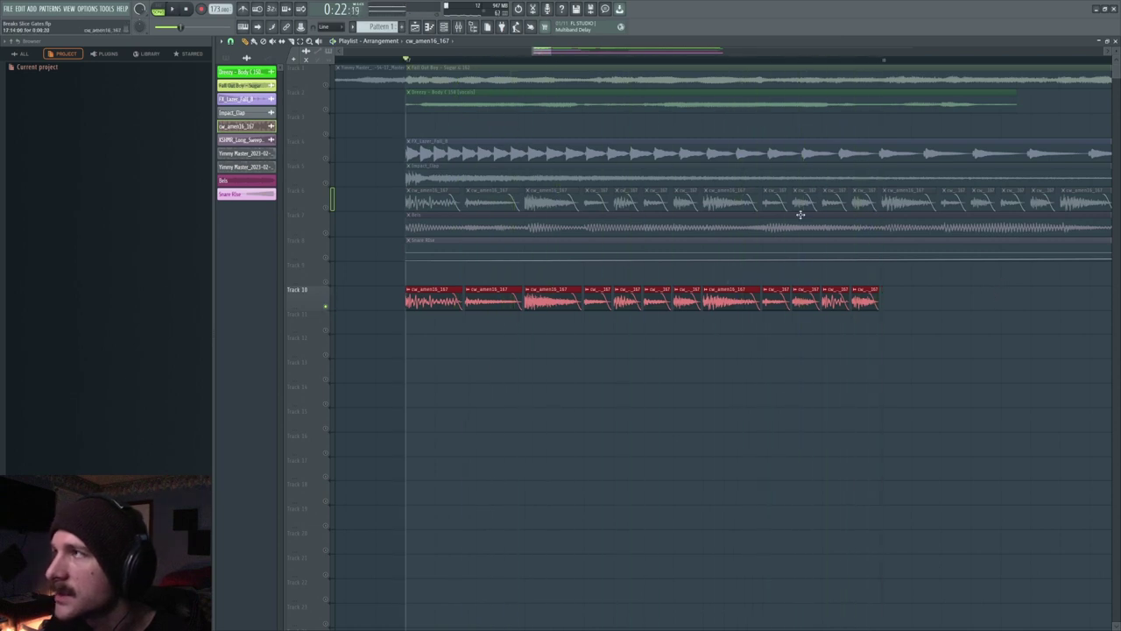
mouse_move(867, 295)
left_mouse_down()
mouse_move(882, 290)
mouse_move(869, 298)
left_mouse_up()
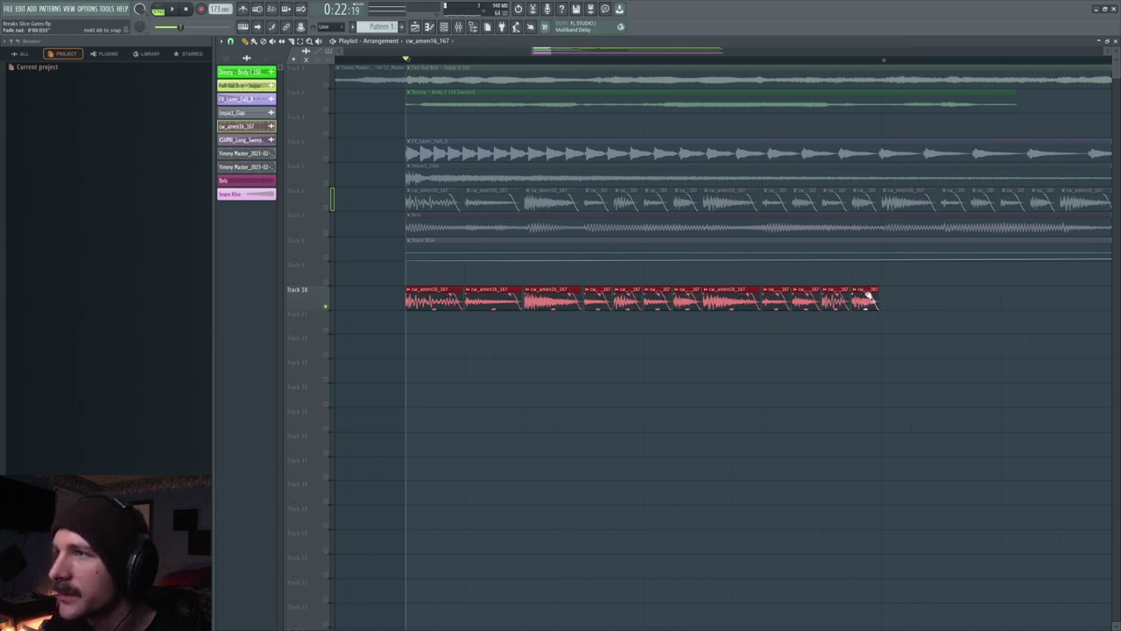
key("space")
key("space")
Deselect the slices, mute Track 10 and unmute Tracks 7, 8 and 9
scroll(692, 64, "down", 8)
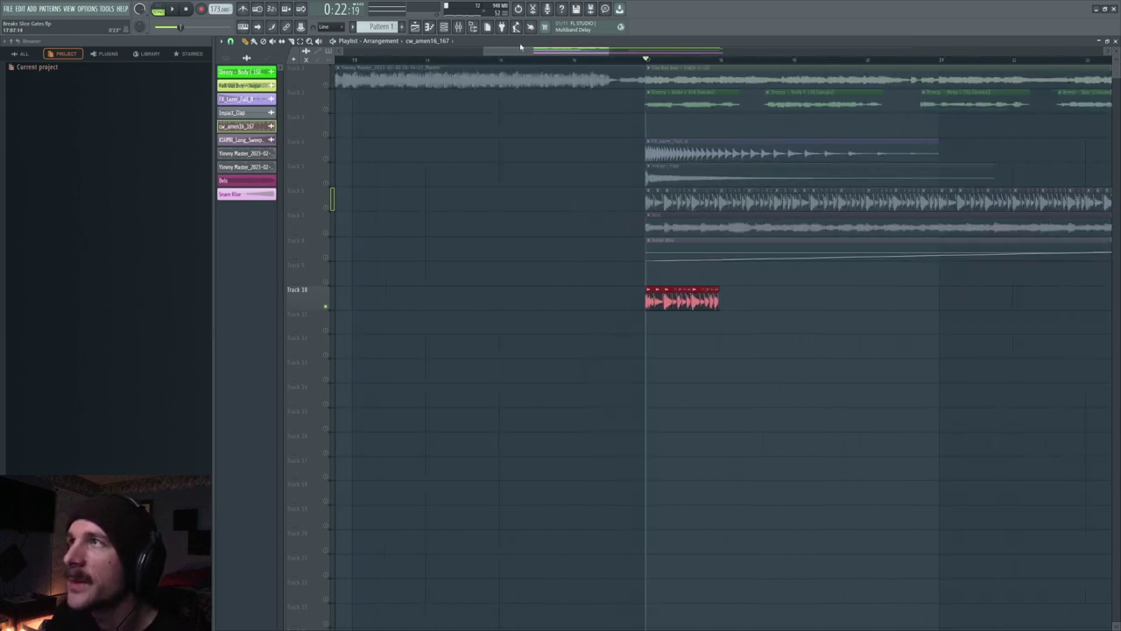
left_click_drag(543, 55, 563, 57)
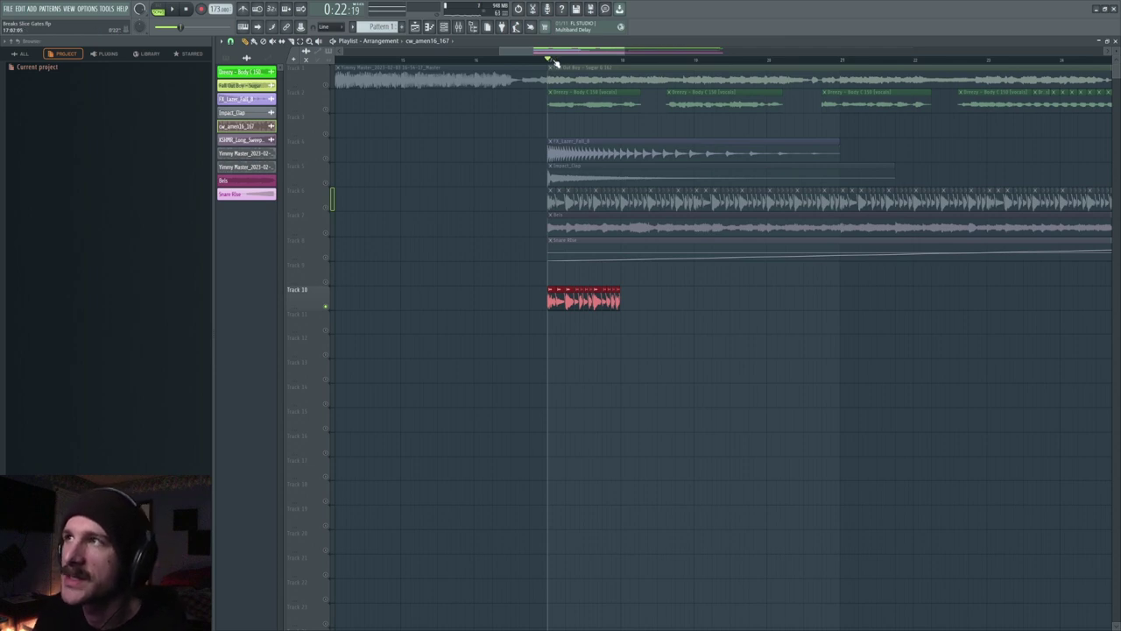
scroll(552, 57, "up", 6)
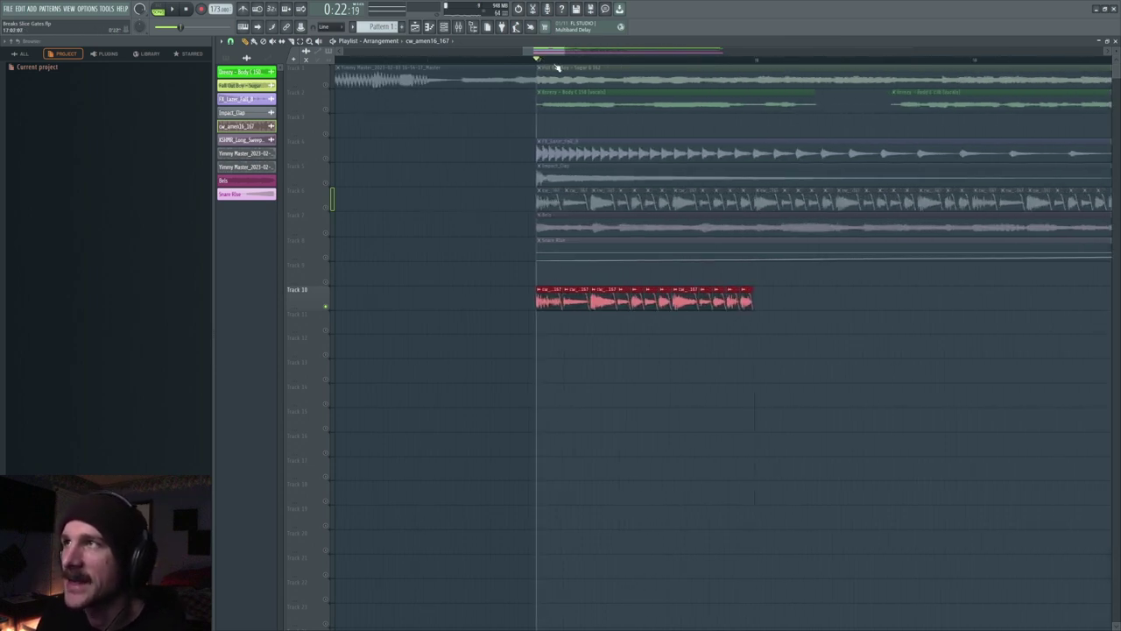
scroll(554, 59, "up", 4)
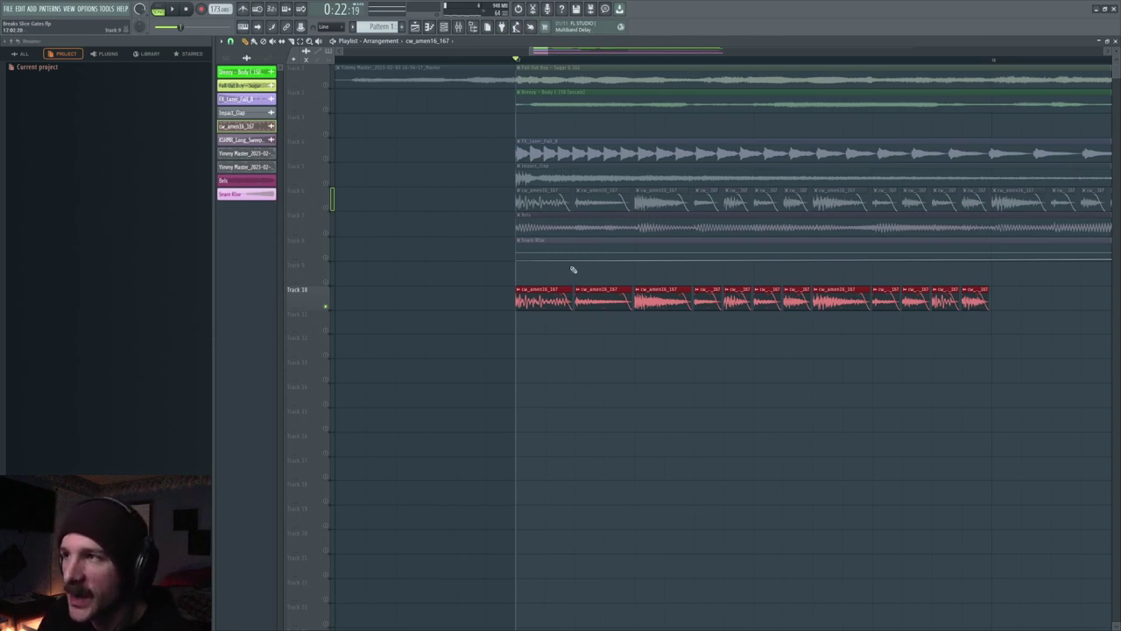
scroll(623, 58, "down", 5)
left_click_drag(526, 53, 544, 53)
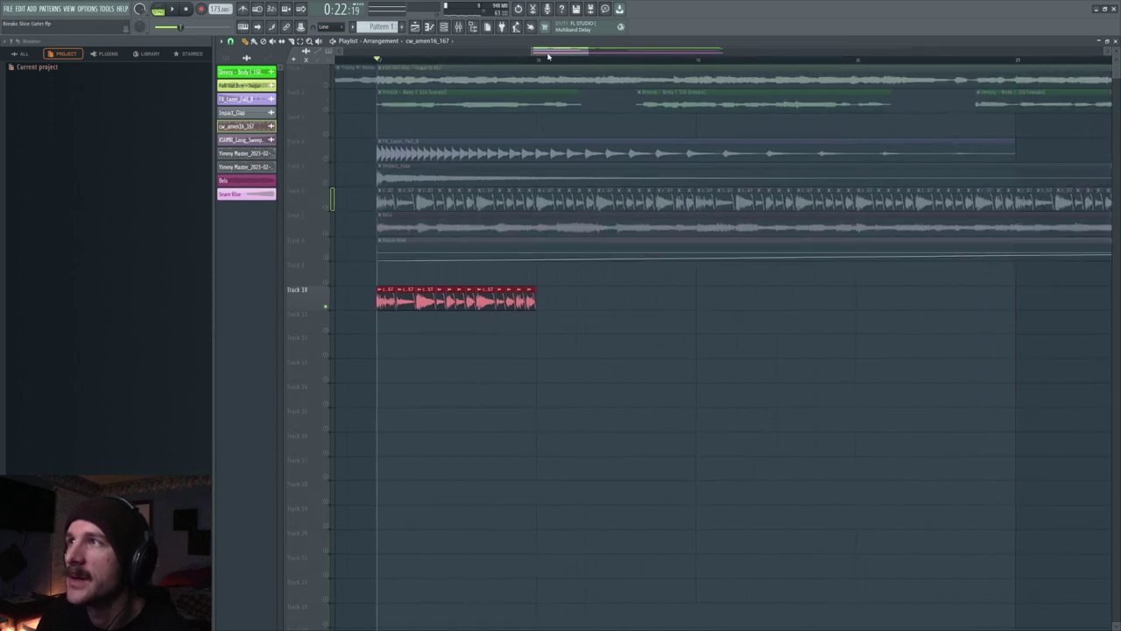
left_click(400, 279, "ctrl")
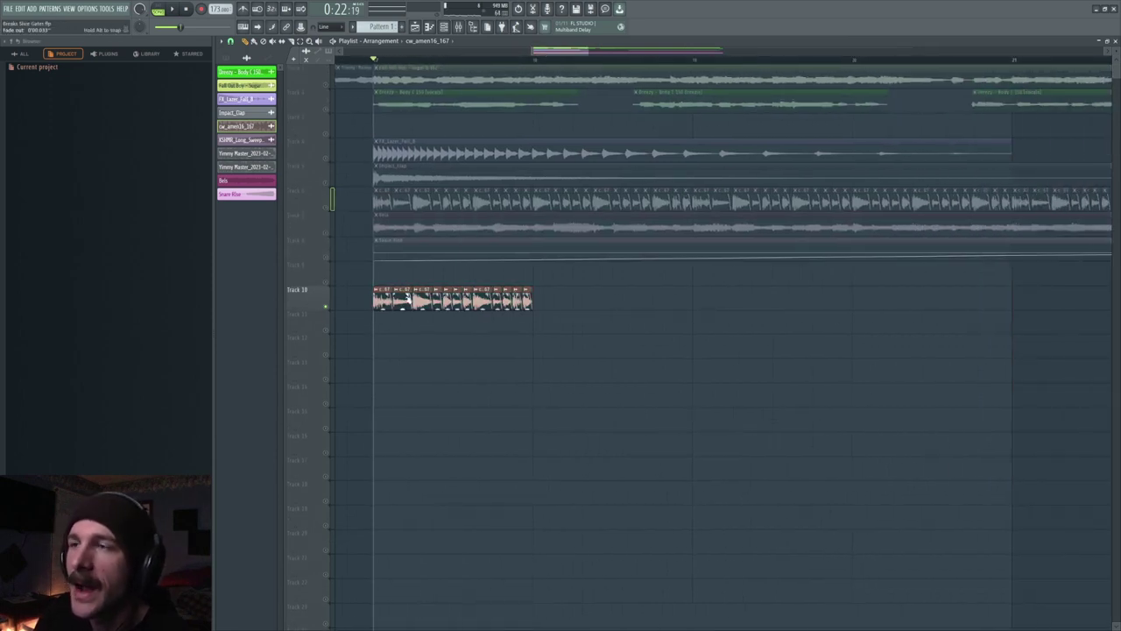
left_click(326, 308)
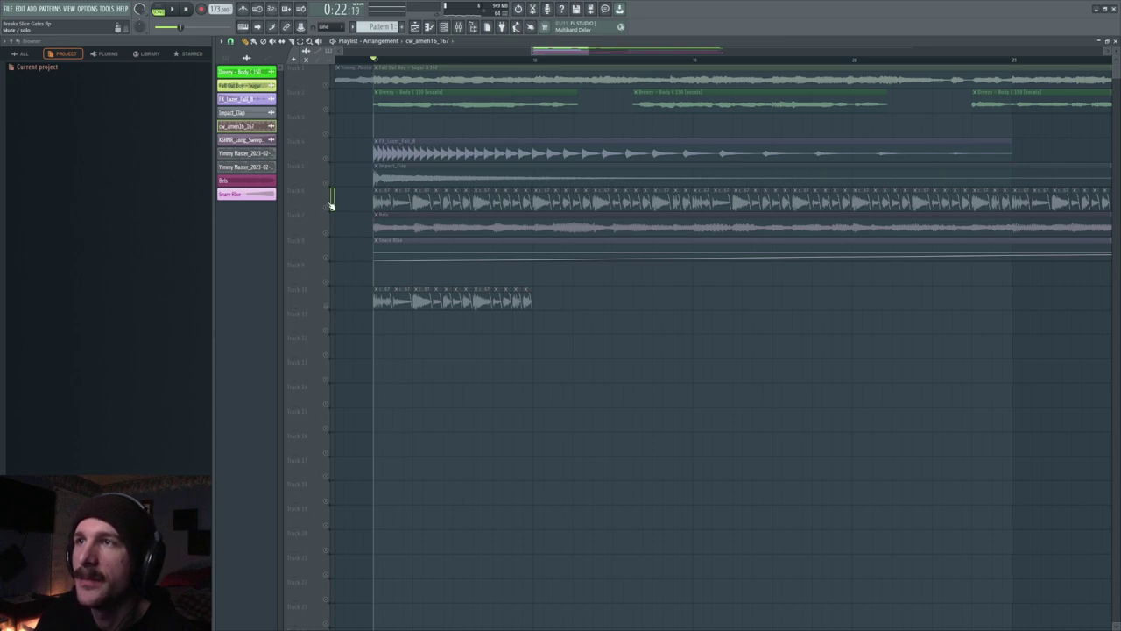
left_click(326, 232)
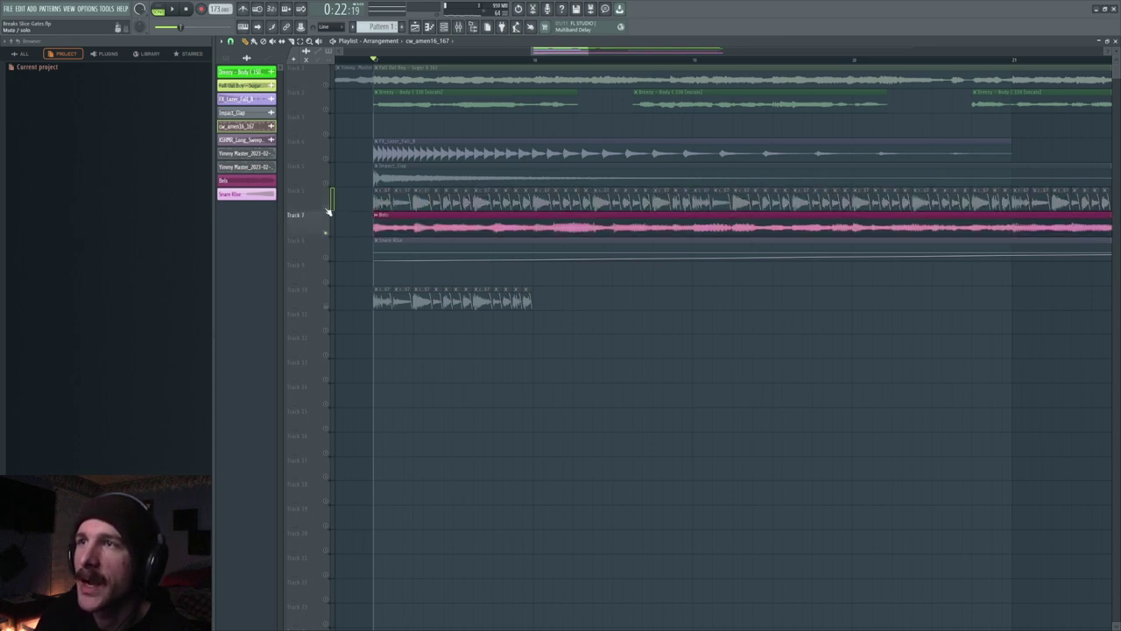
left_click(326, 257)
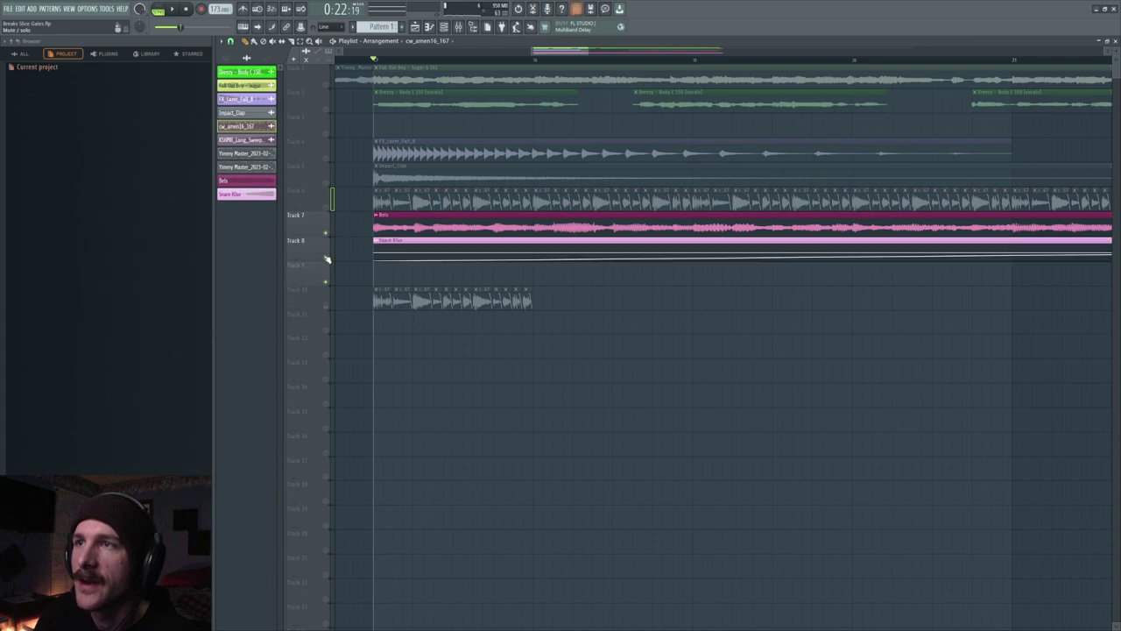
Place the opening slices picked from Track 10 on Track 9 starting at bar 17, playing between placements
left_click(379, 289)
left_click(388, 283)
left_click(387, 290)
left_click(378, 271)
key("space")
key("space")
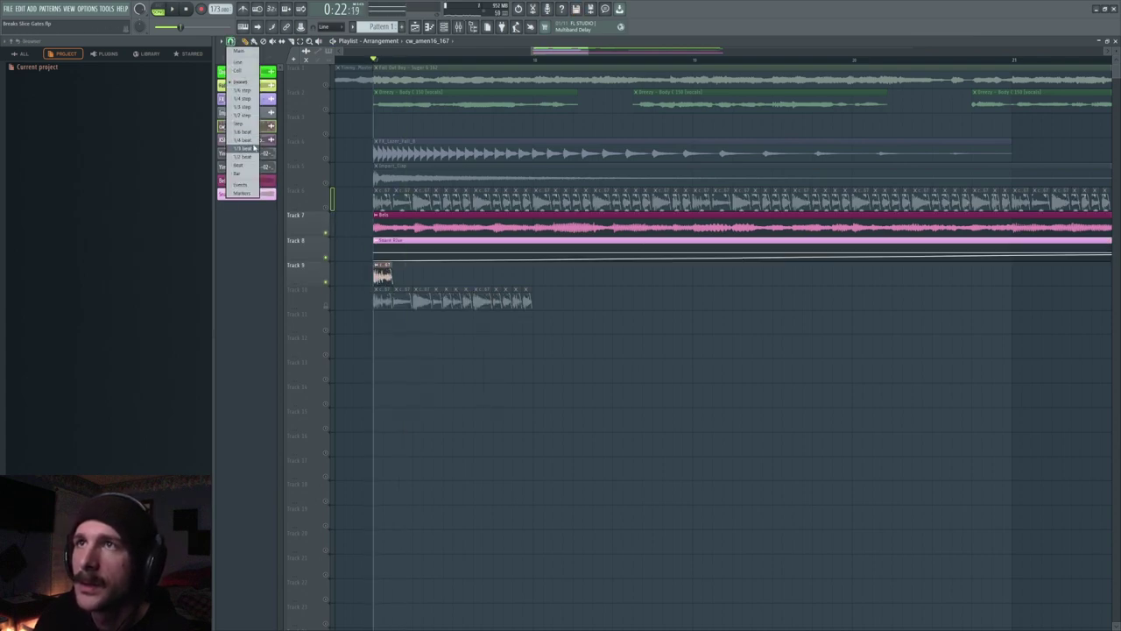
right_click(375, 276)
left_click(371, 277)
left_click(400, 279)
key("space")
key("space")
Continue the Track 9 break with a further long slice and a run of short slices, playing it between additions
left_click(423, 276)
key("space")
key("space")
key("space")
left_click(447, 277)
left_click(458, 276)
left_click(467, 276)
left_click(478, 276)
key("space")
key("space")
Finish the Track 9 break up to bar 18, adding a longer hit picked from Track 10, and play it
left_click(490, 276)
key("space")
left_click(481, 290)
key("space")
left_click(500, 279)
key("space")
key("space")
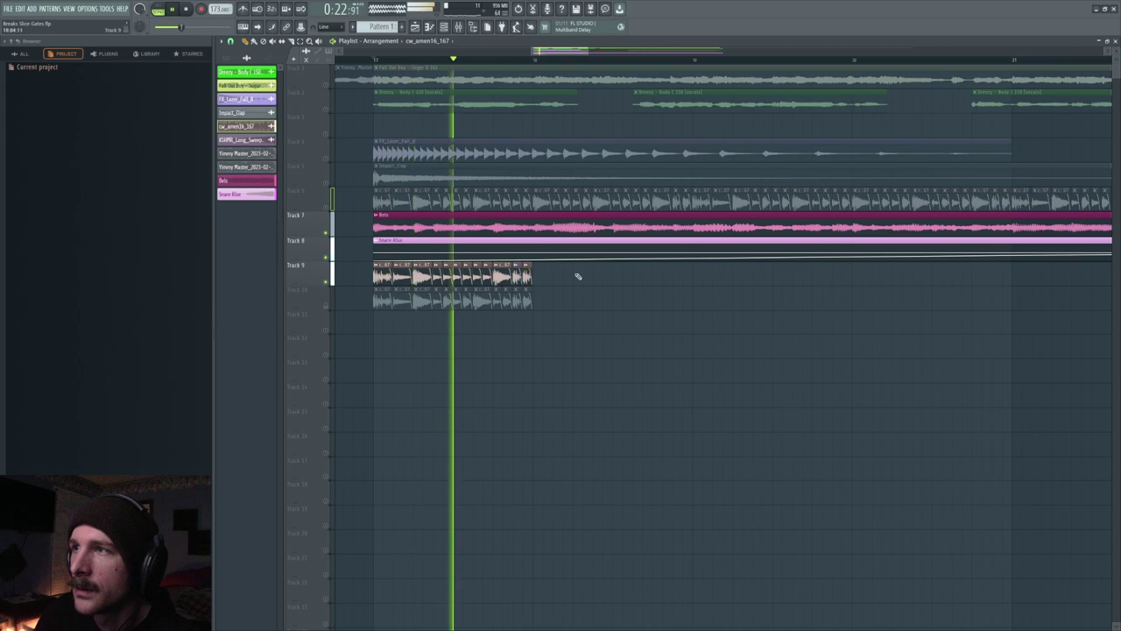
key("space")
Delete all the Track 9 slices and the later slices on Track 10, keeping only the first five
scroll(548, 62, "down", 3)
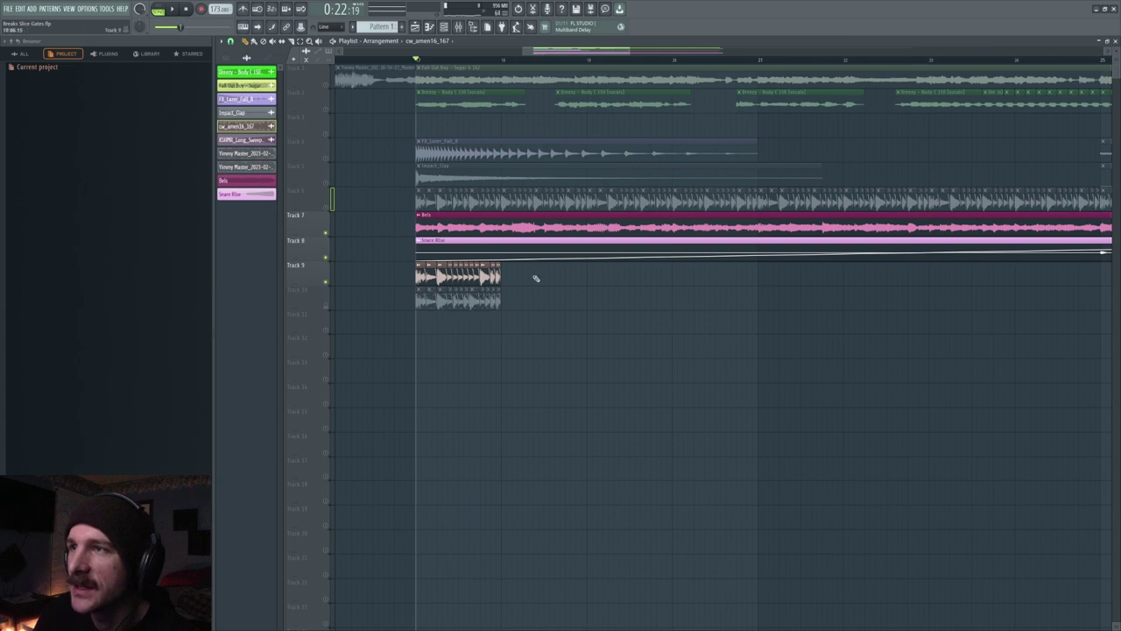
scroll(536, 279, "up", 4)
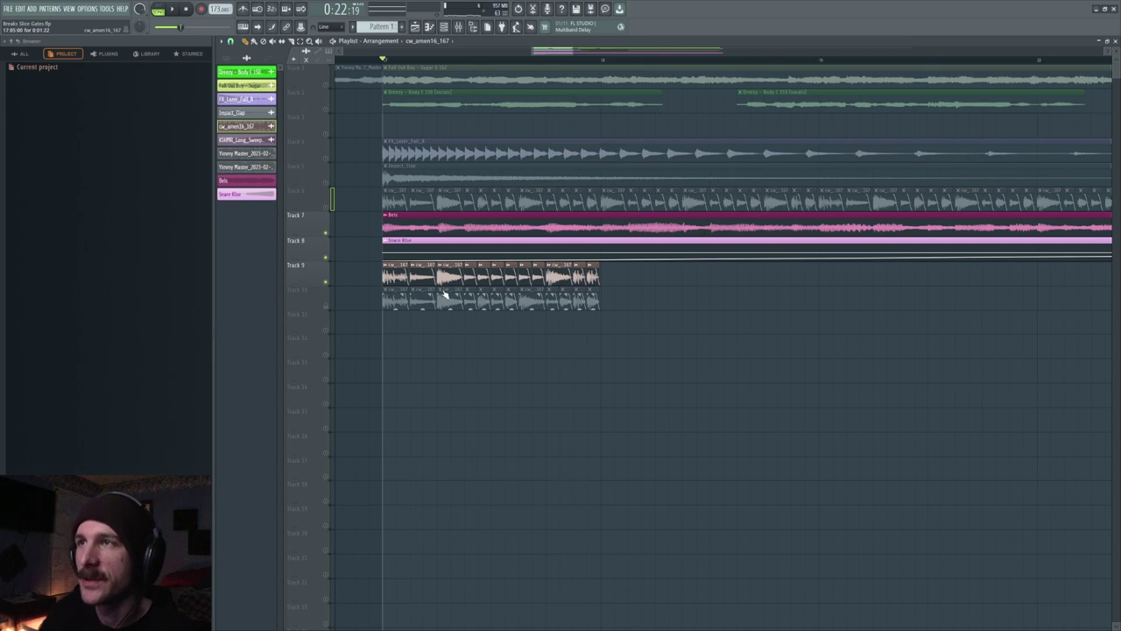
mouse_move(371, 278)
left_mouse_down()
mouse_move(636, 290)
mouse_move(483, 283)
left_mouse_up()
key("ctrl+z")
left_click_drag(643, 295, 481, 283)
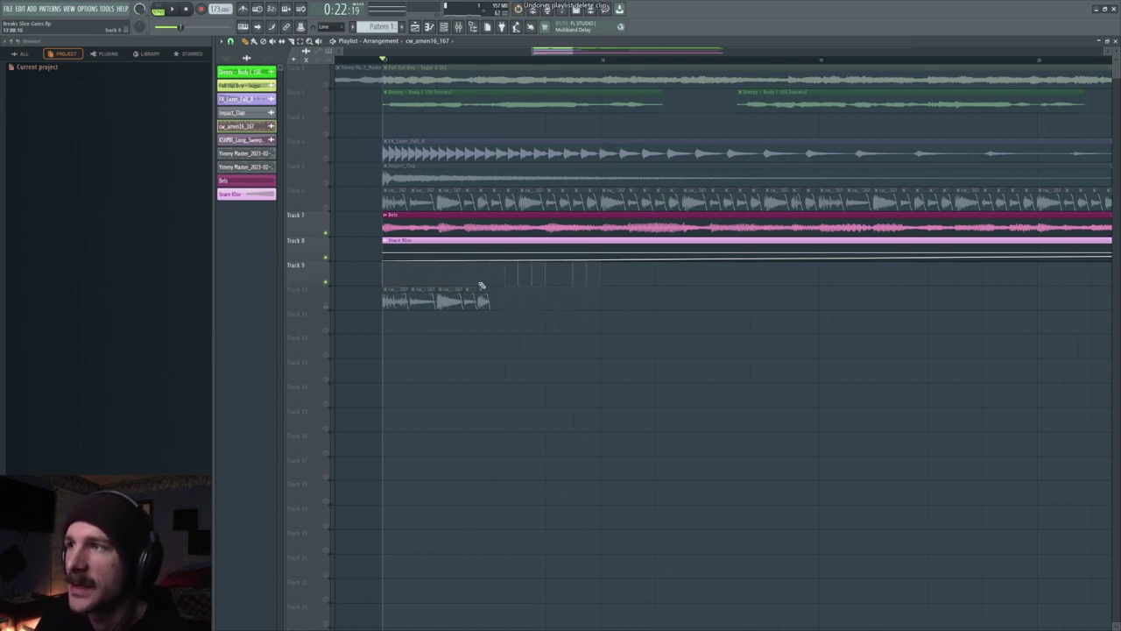
Solo Track 6 and play its finished break from bar 17
right_click(326, 208)
key("space")
left_click_drag(552, 52, 558, 54)
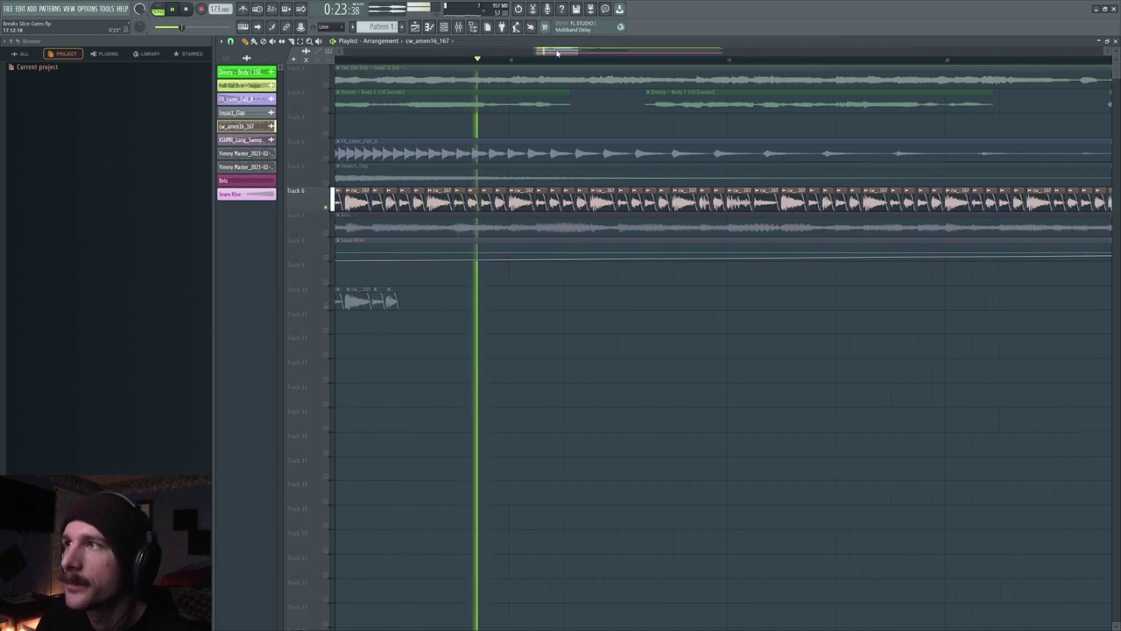
key("space")
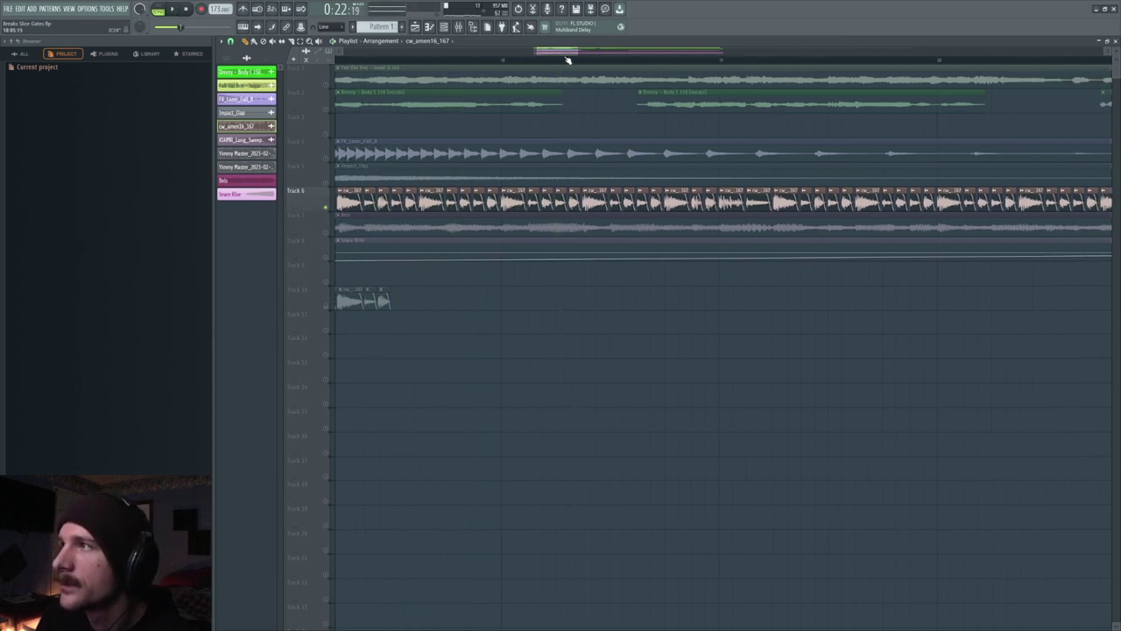
scroll(568, 59, "down", 3)
Audition Track 6 slices with the Playback tool and play the break from partway through bar 17
left_click(308, 42)
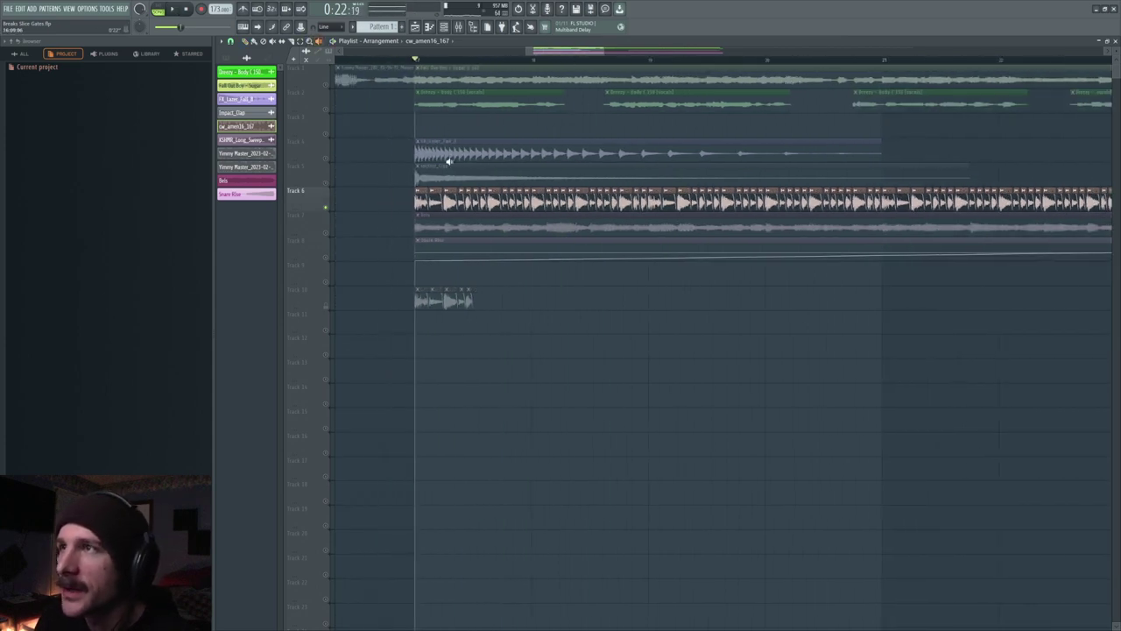
left_click(447, 198)
key("space")
key("space")
left_click(445, 66)
key("space")
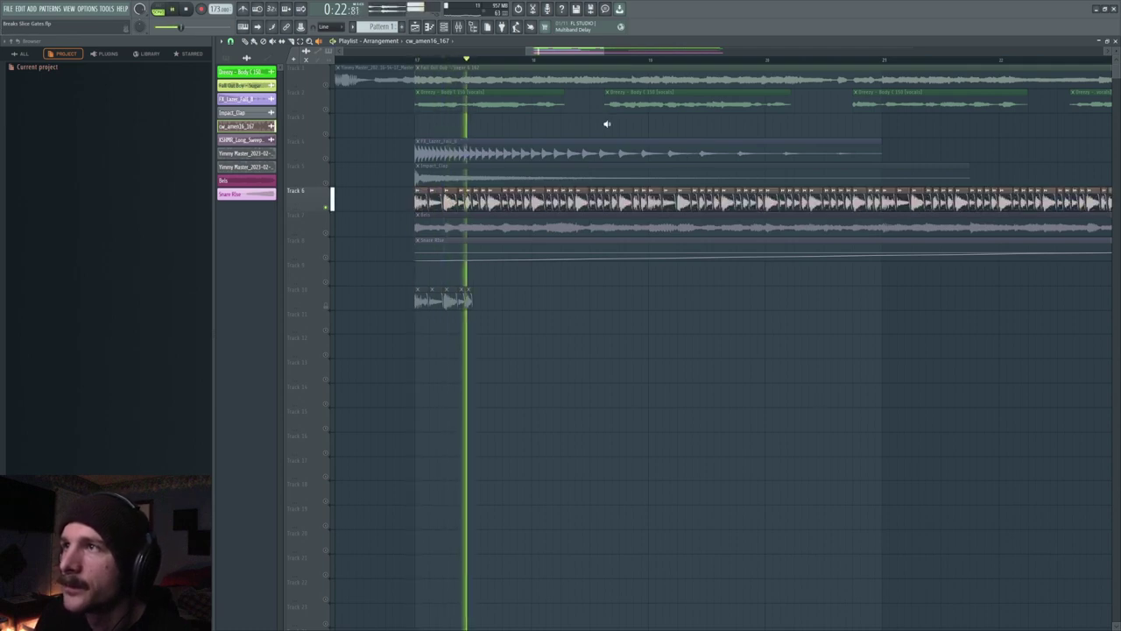
key("space")
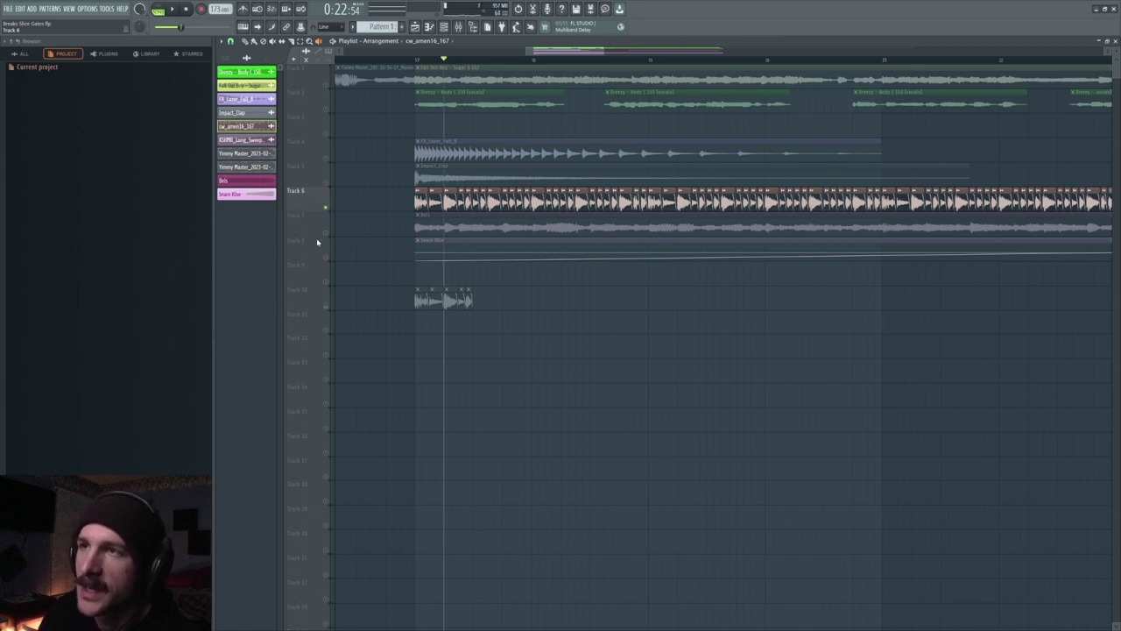
Listen to more of the Track 6 break, continuing through bar 18 and replaying it from bar 19
key("space")
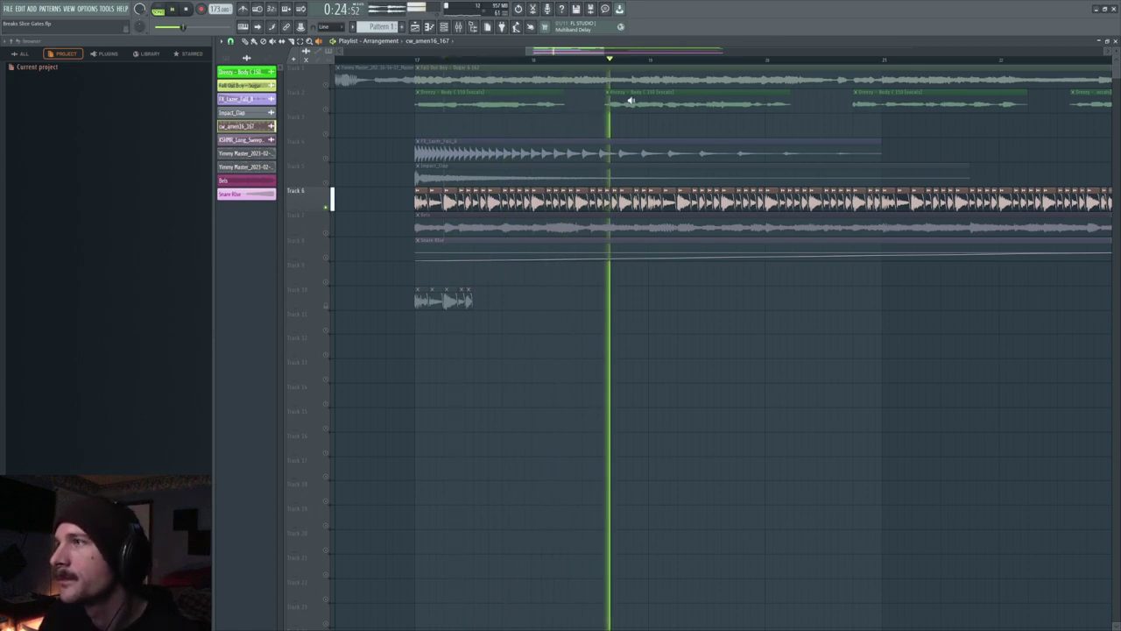
key("space")
scroll(607, 57, "right", 3)
scroll(606, 57, "right", 3)
left_click(472, 57)
key("space")
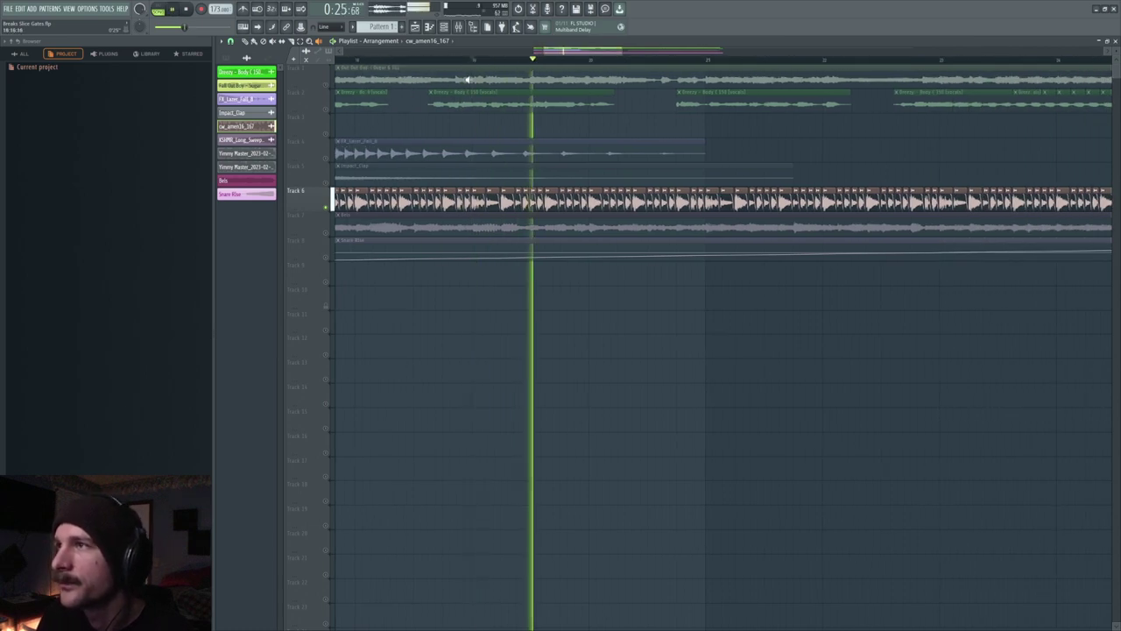
key("space")
Unmute Tracks 7 and 8 alongside the Track 6 break and play them together from bar 19
scroll(671, 57, "left", 3)
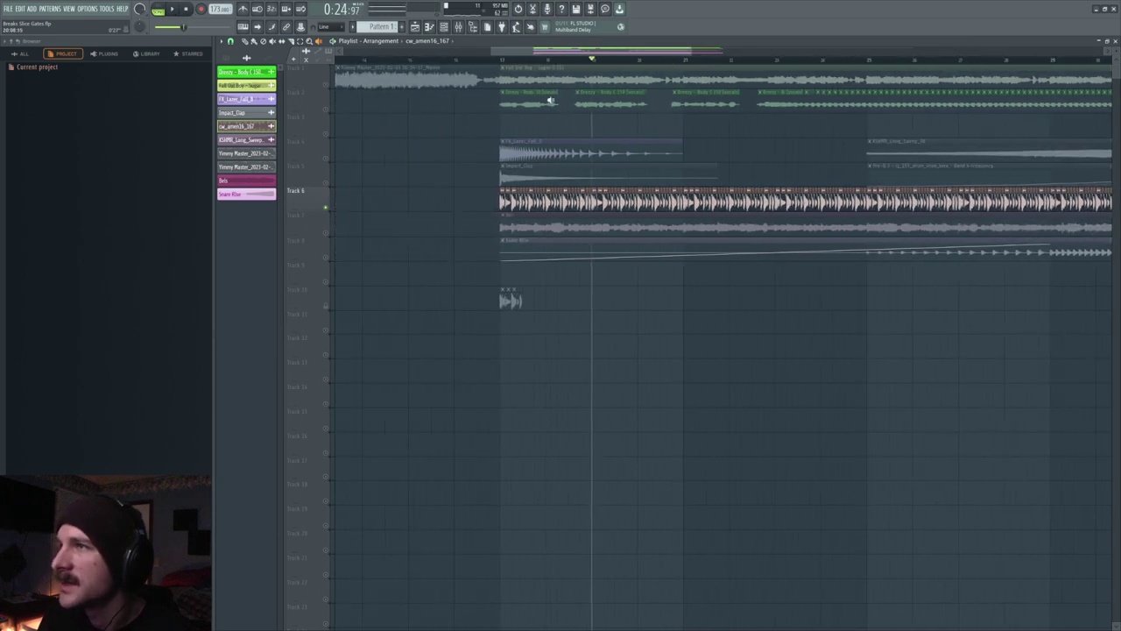
left_click(326, 233)
left_click(327, 258)
key("space")
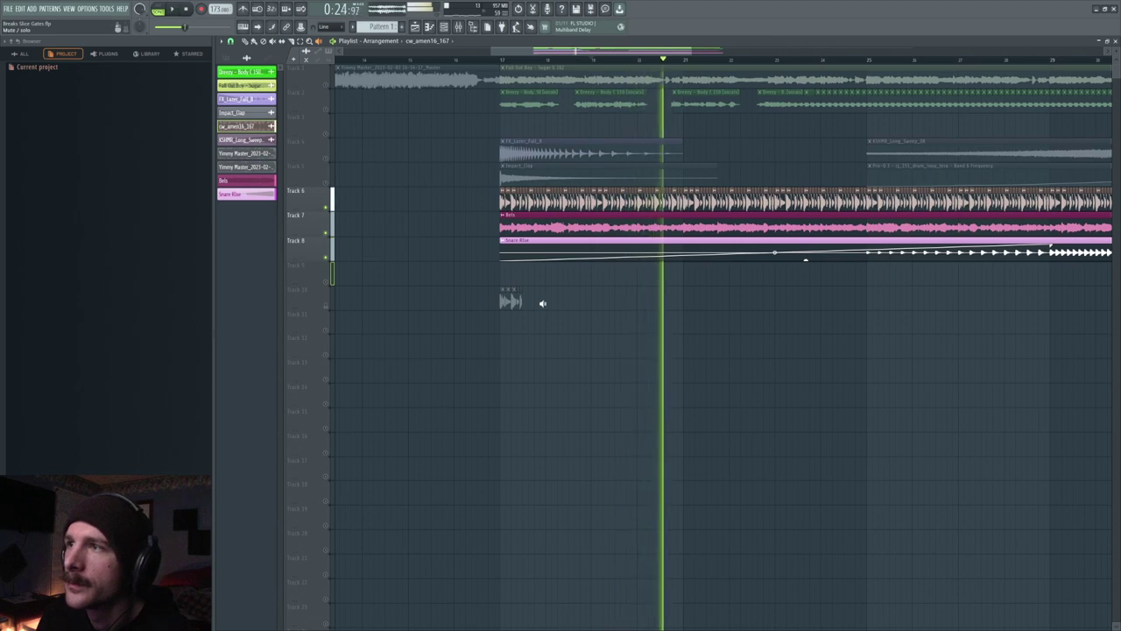
key("space")
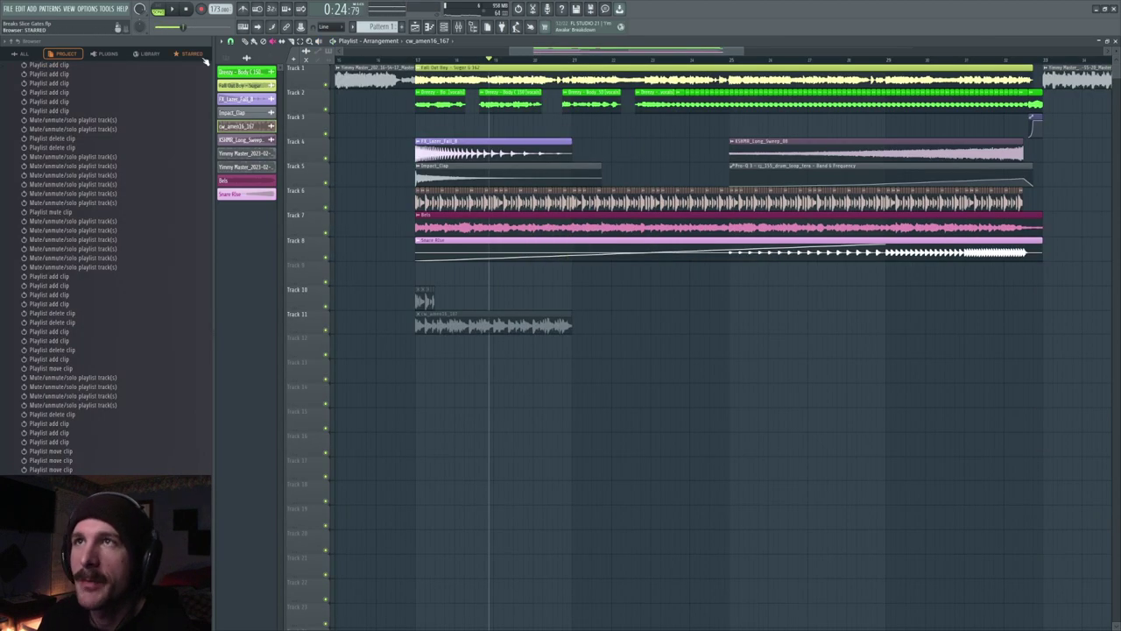
Solo Track 6 at bar 17, open the Gross Beat effect on its mixer insert and play the break through it
left_click(415, 60)
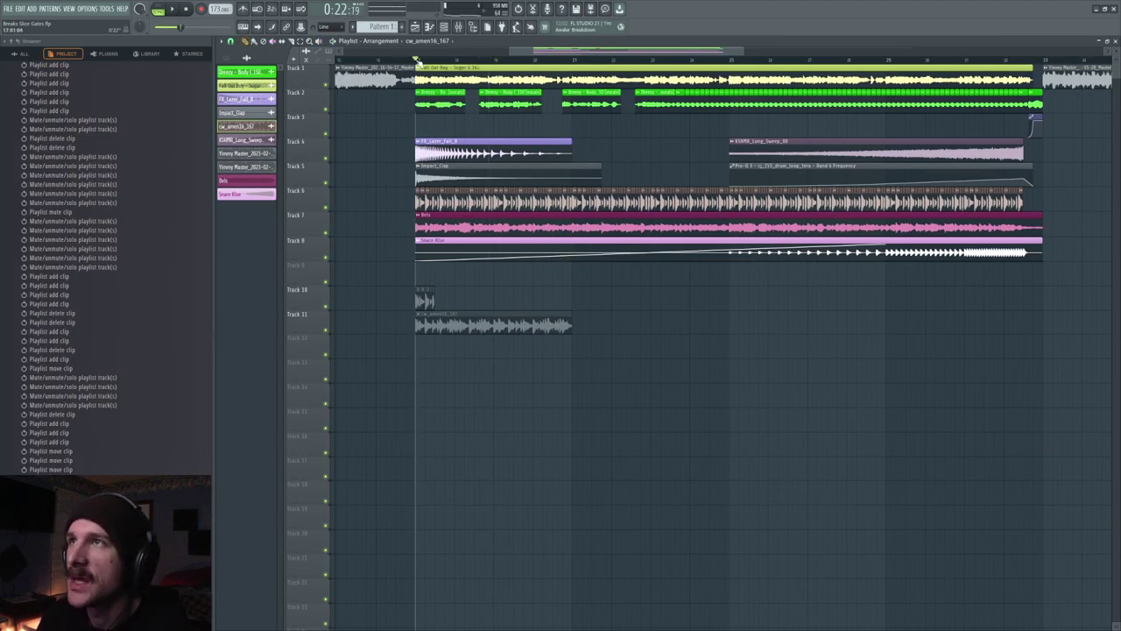
left_click(458, 27)
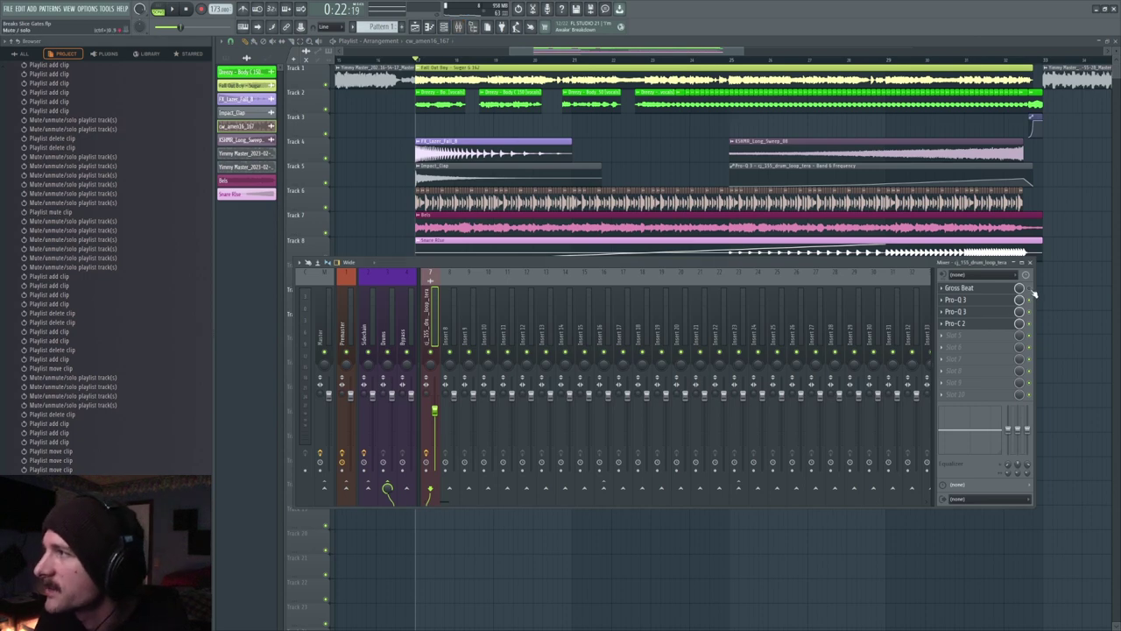
right_click(327, 208)
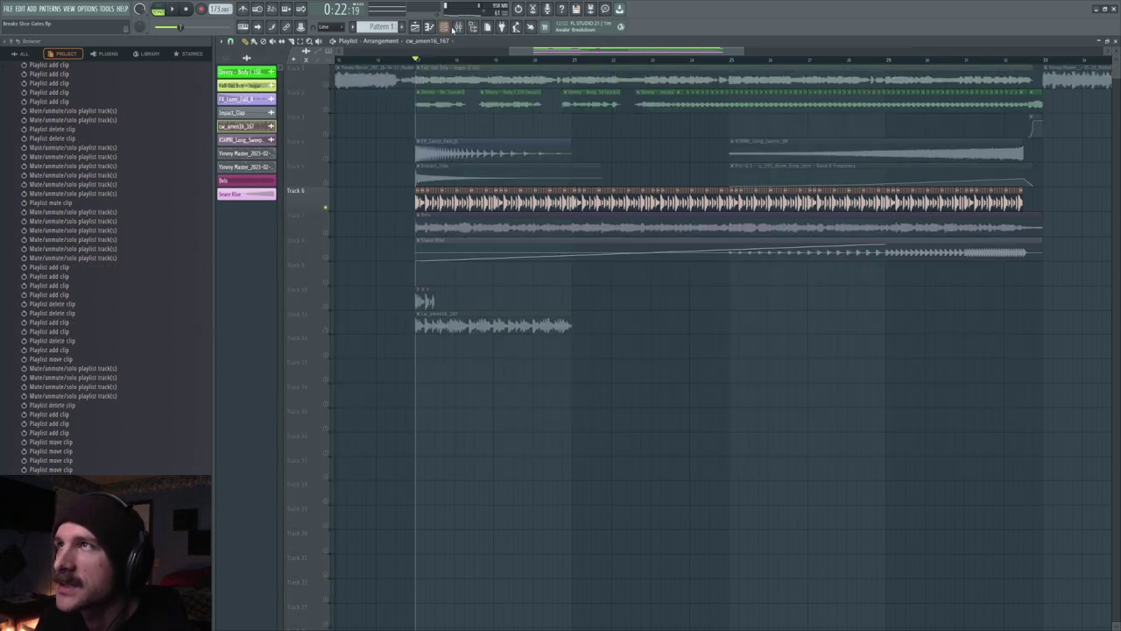
left_click(455, 27)
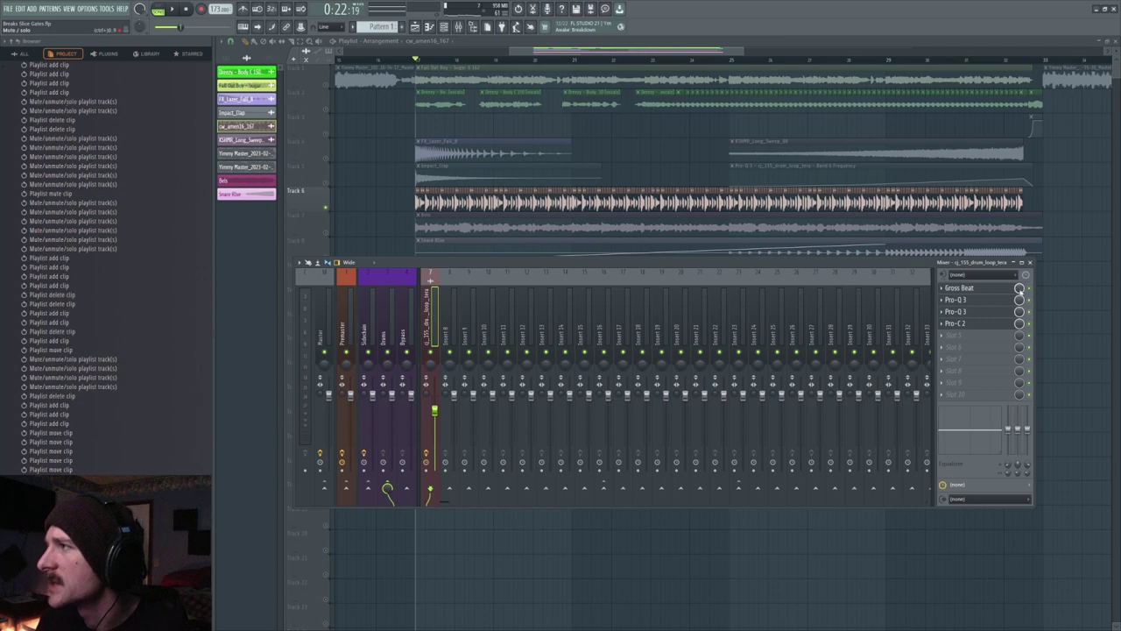
left_click(984, 289)
key("space")
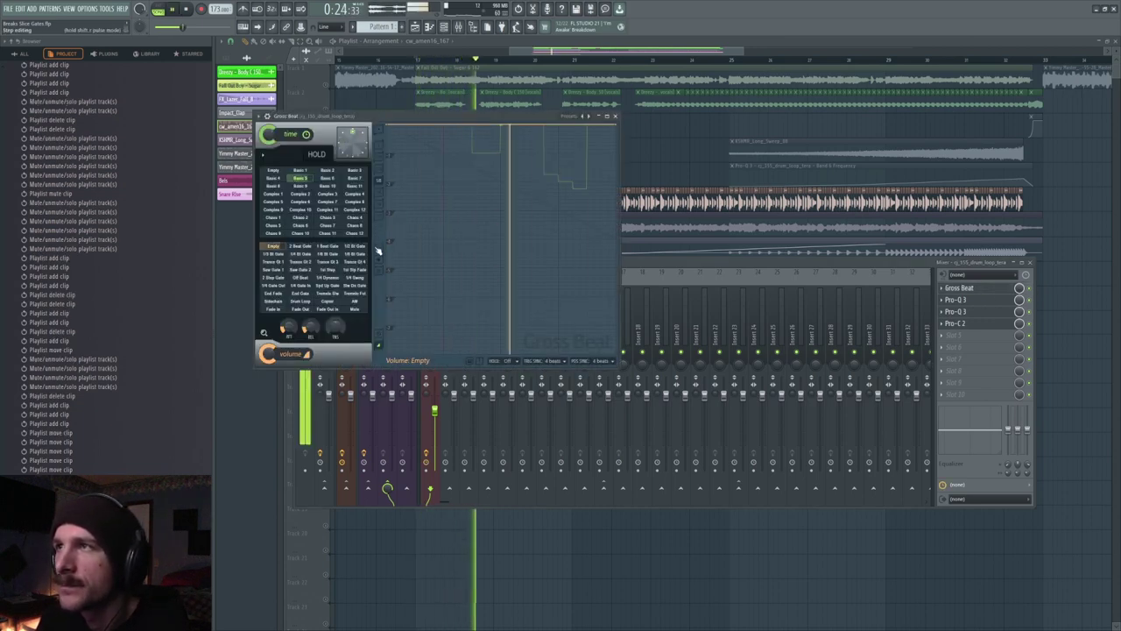
Stop playback, close the effect and mixer windows, and unmute Tracks 10 and 11 alongside Track 6
key("space")
key("F12")
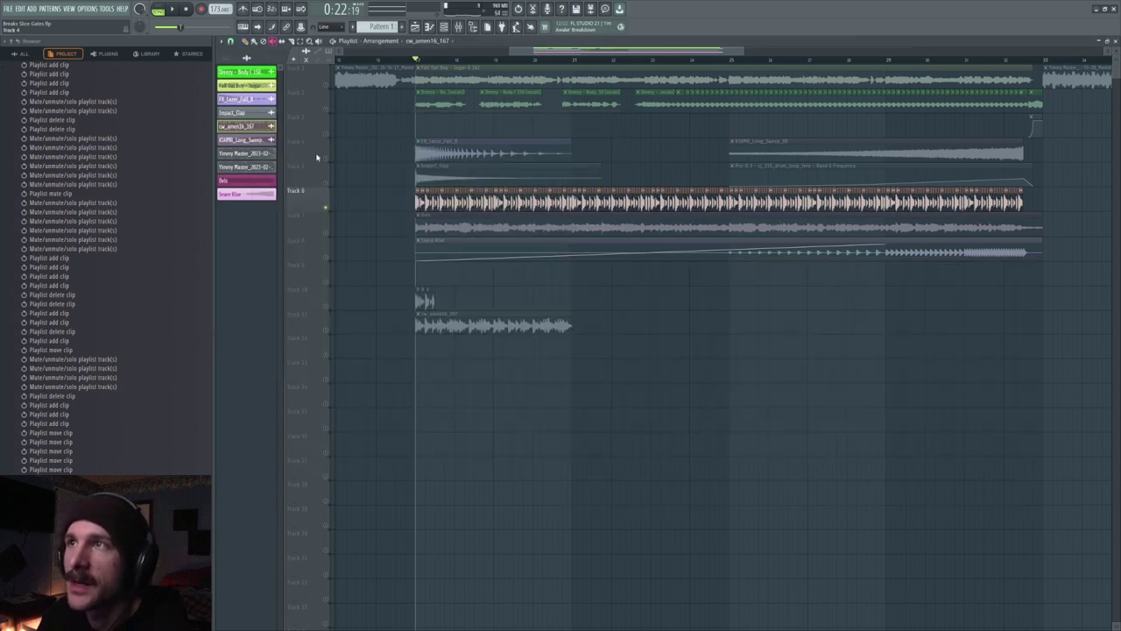
left_click(325, 305)
left_click(325, 331)
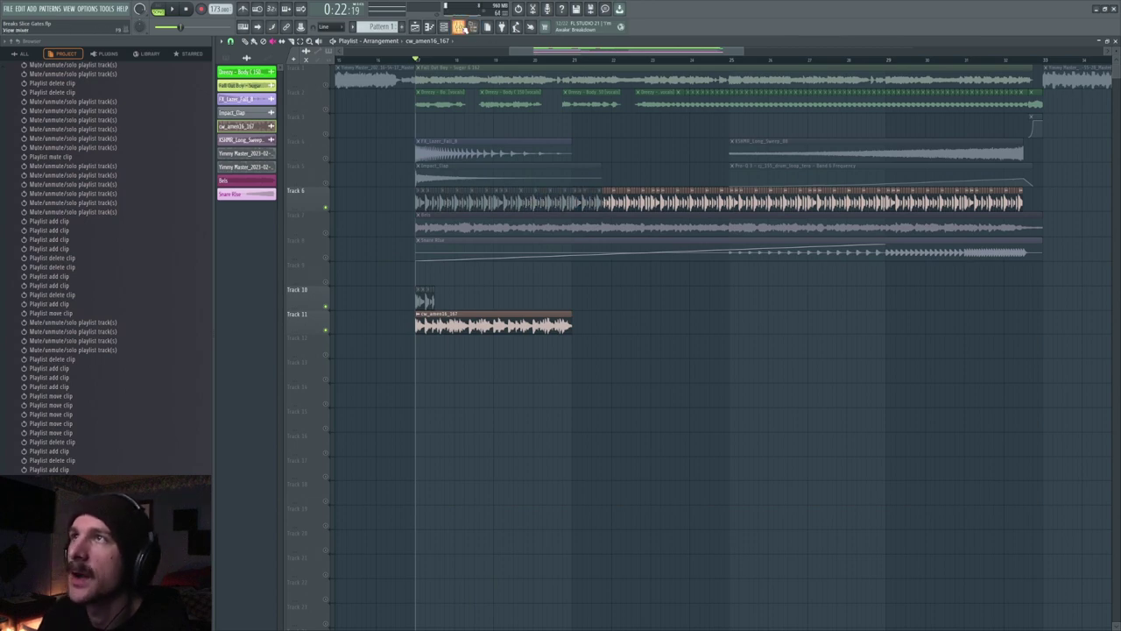
Reopen Gross Beat on the drum loop's mixer insert and load its Patterns preset
key("F9")
left_click(959, 287)
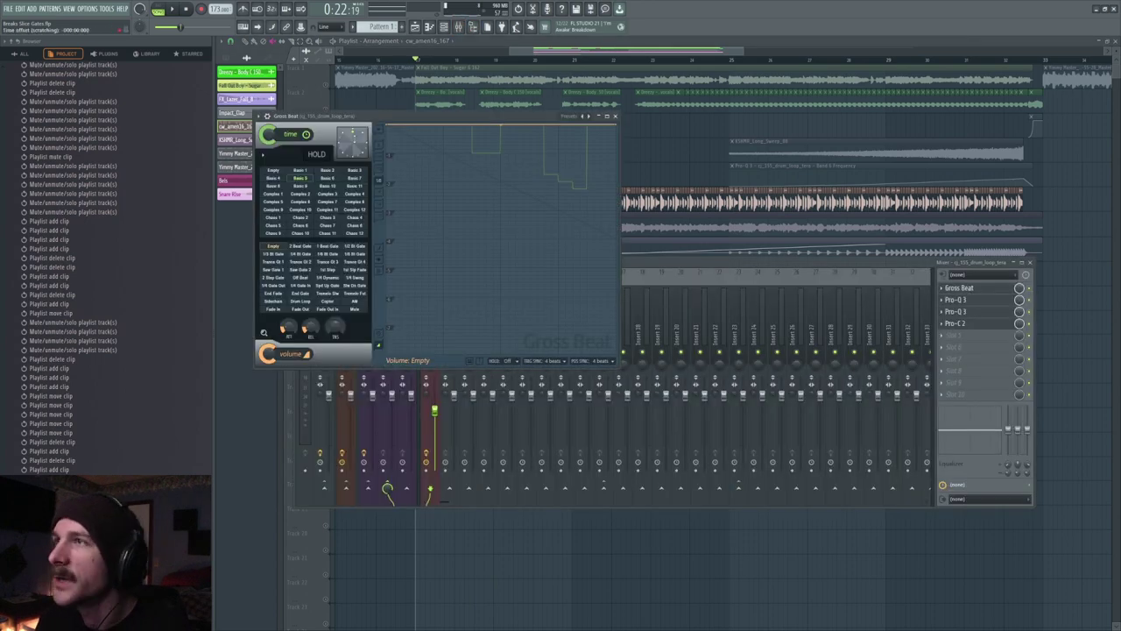
left_click(581, 116)
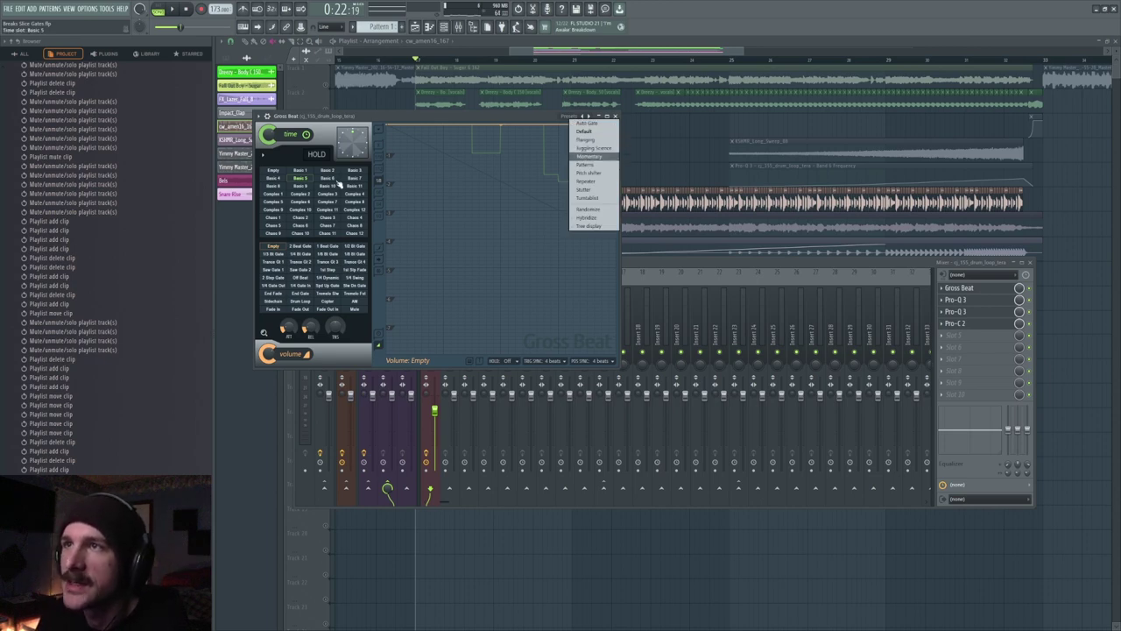
left_click(583, 165)
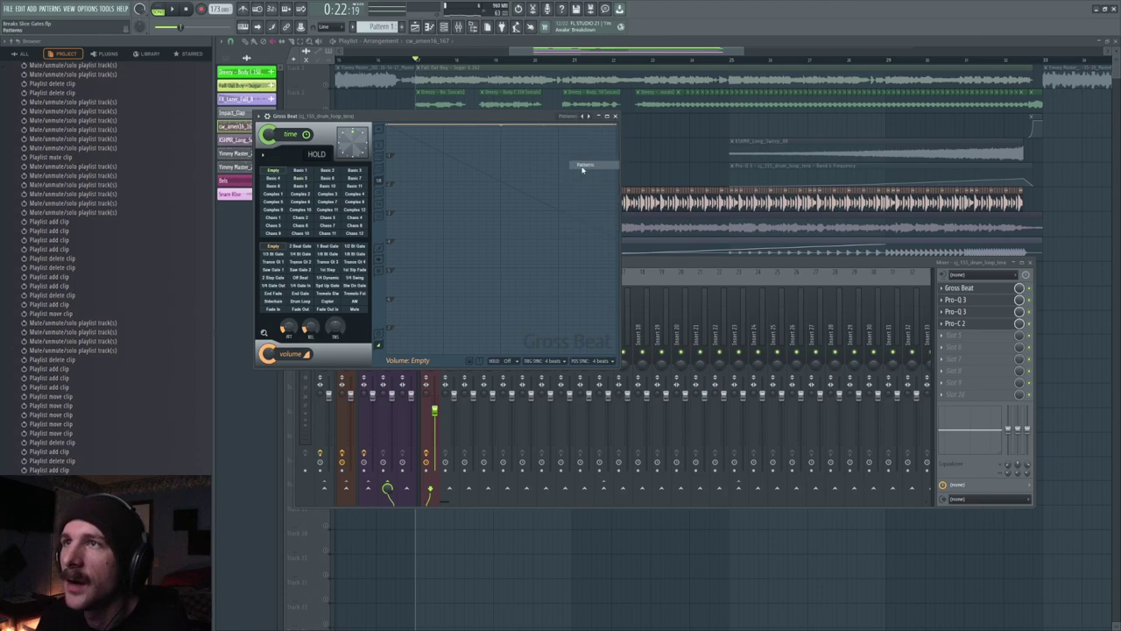
Audition the break through Gross Beat time slots Basic 9, Basic 10, Complex 6, Complex 5, Complex 9 and Basic 1
left_click(305, 188)
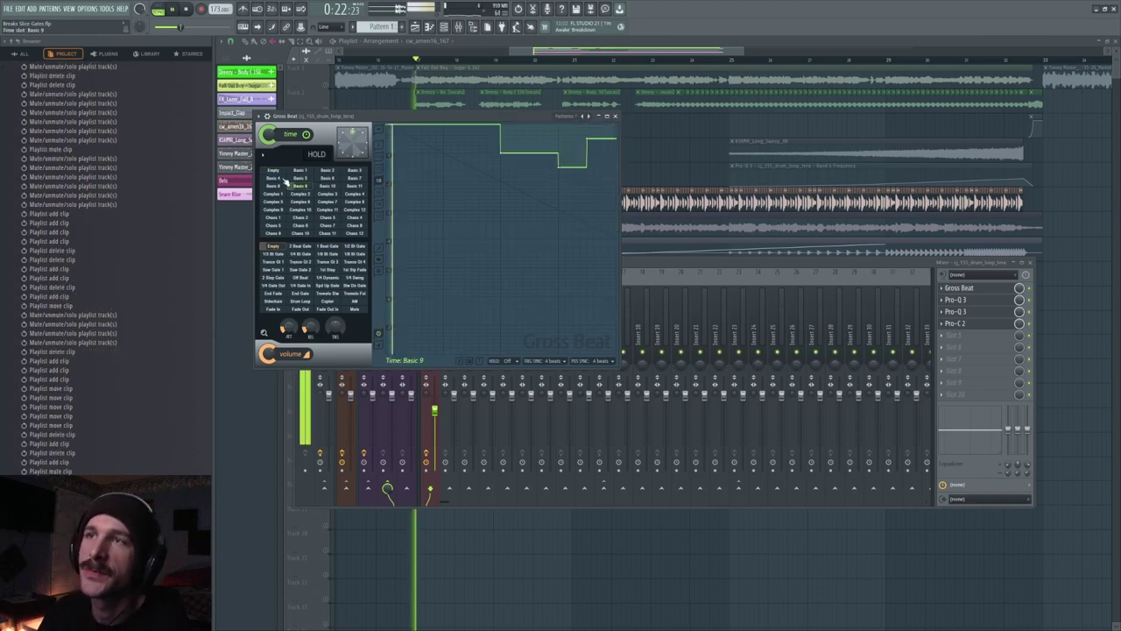
left_click(334, 188)
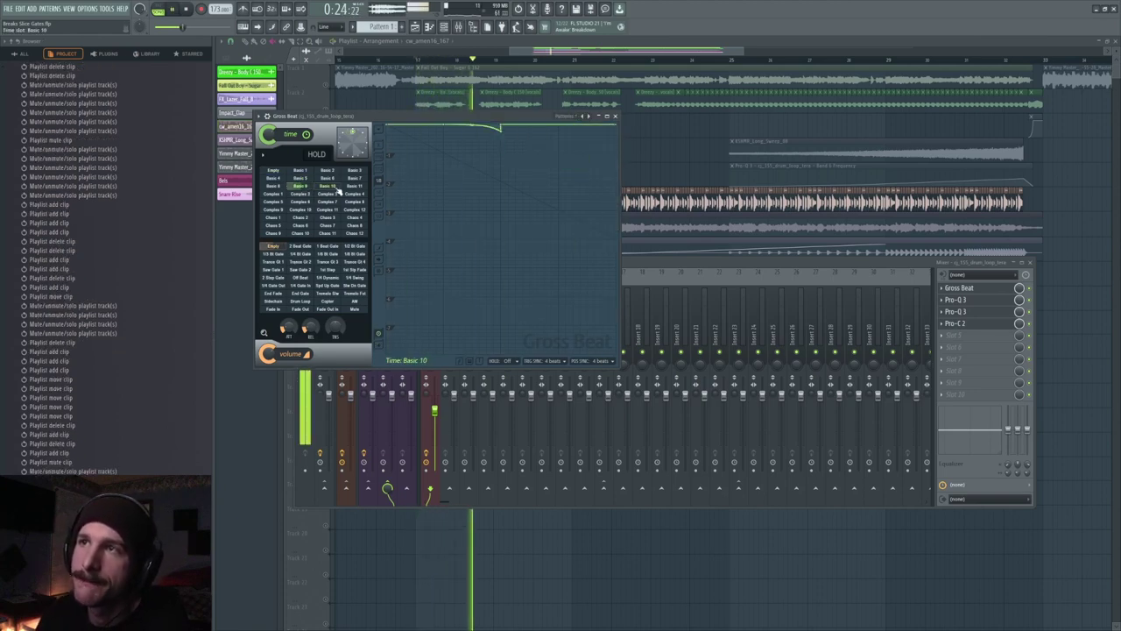
left_click(299, 202)
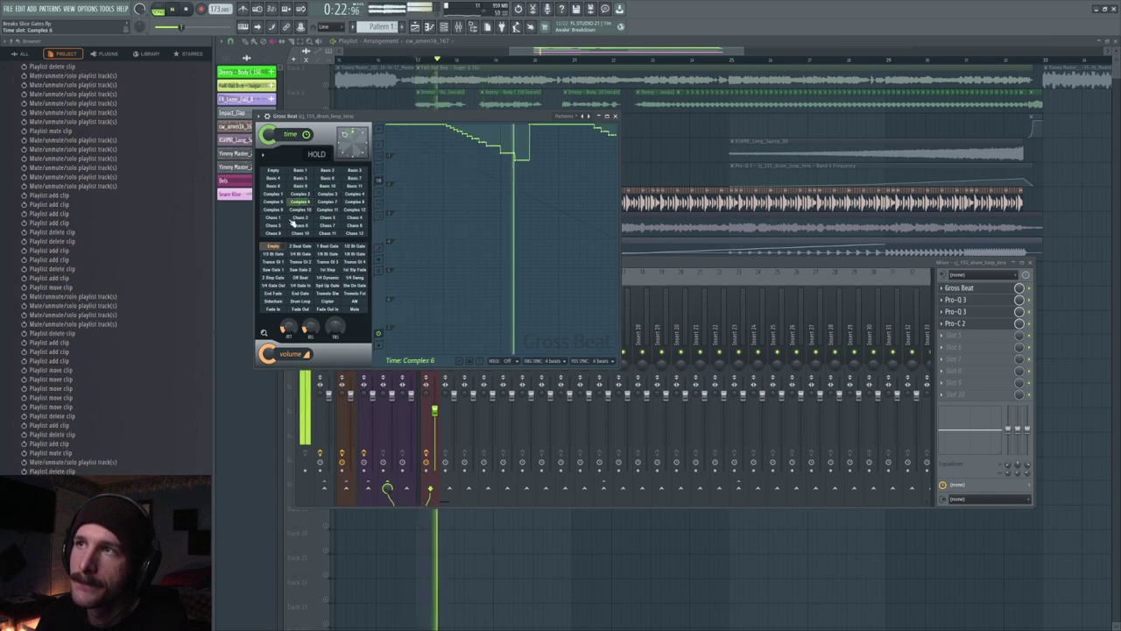
left_click(279, 202)
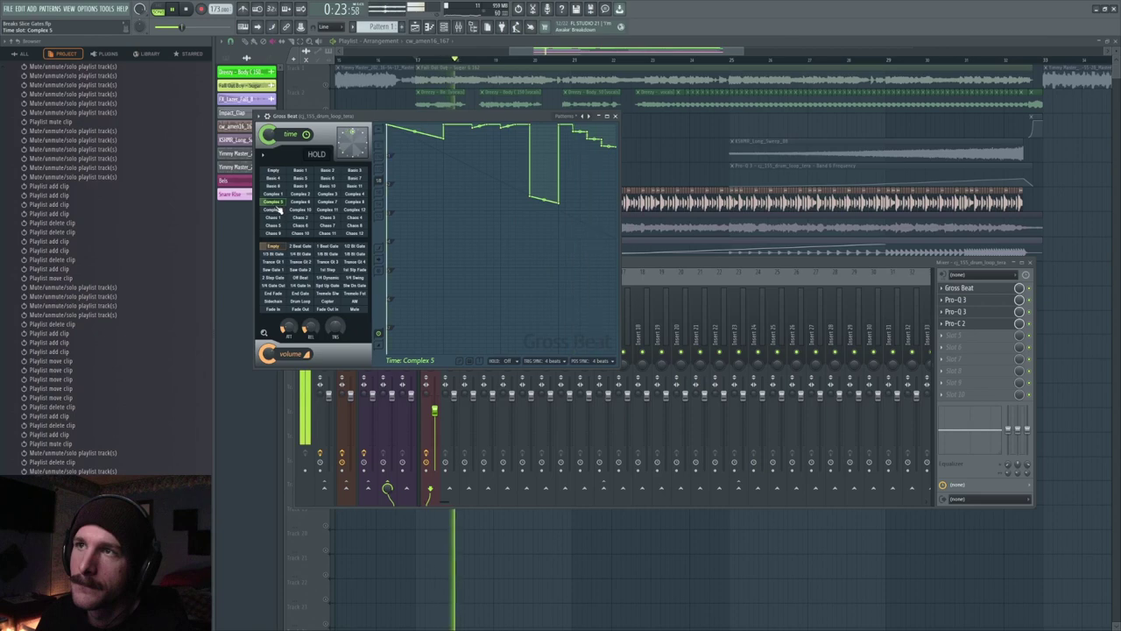
left_click(279, 209)
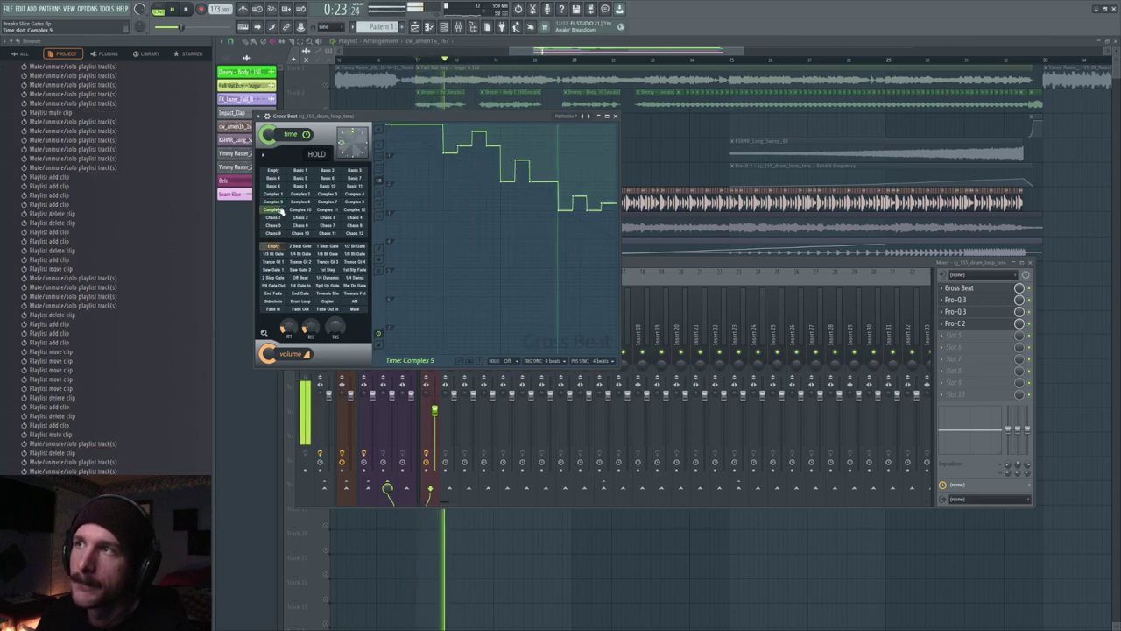
left_click(300, 170)
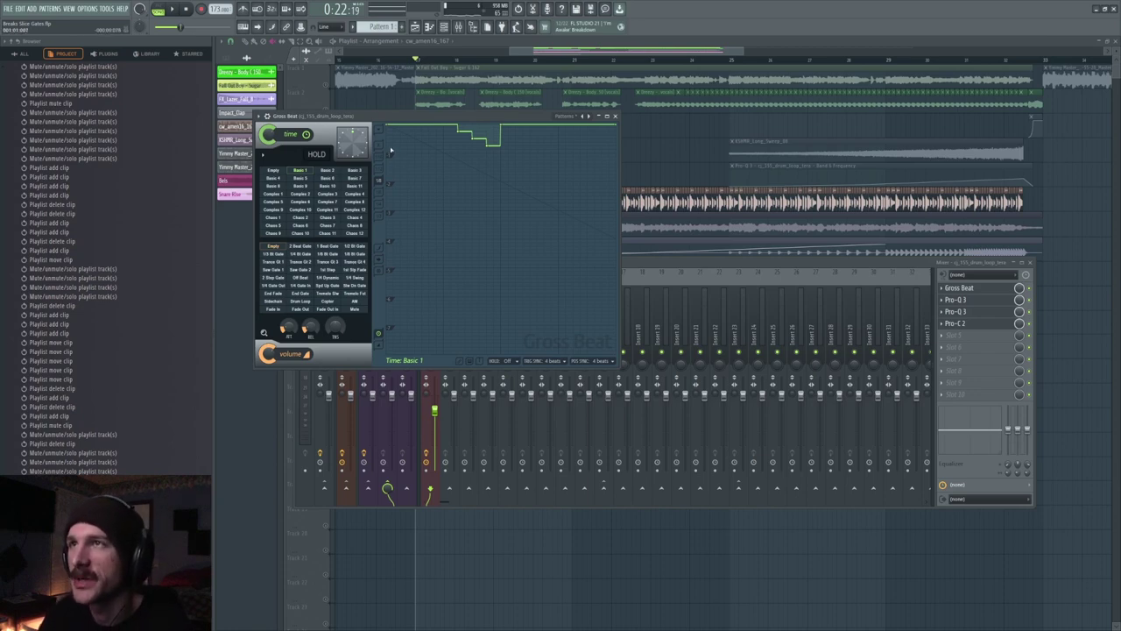
Play the break through Gross Beat time slots Basic 6, Basic 11 and Basic 9, stop playback and return to the playlist
left_click(948, 344)
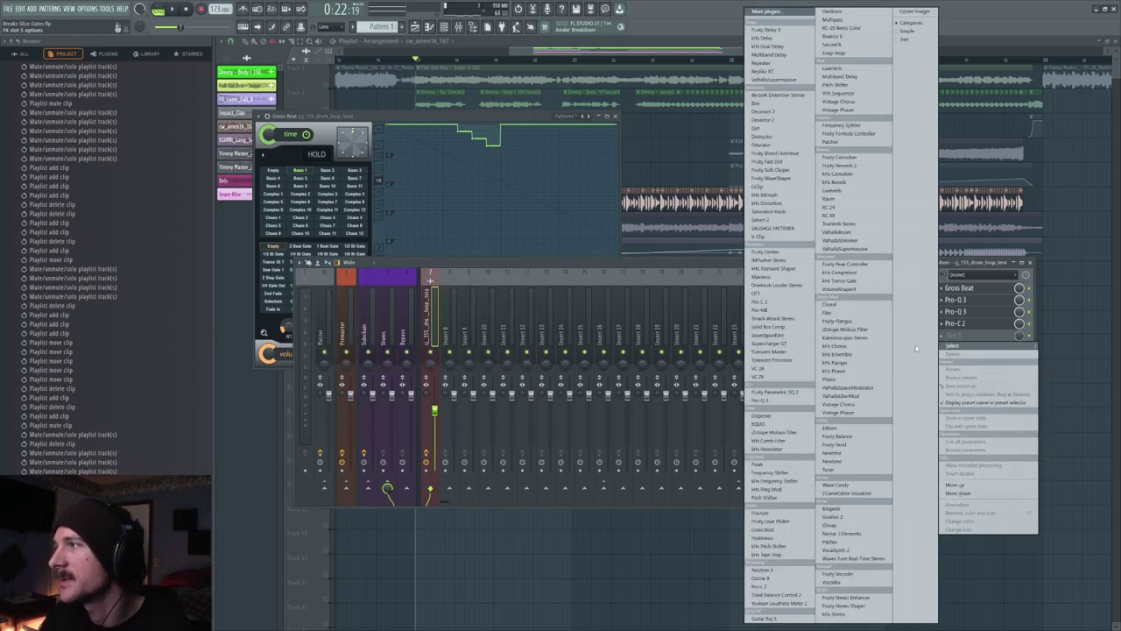
left_click(346, 179)
left_click(333, 179)
key("space")
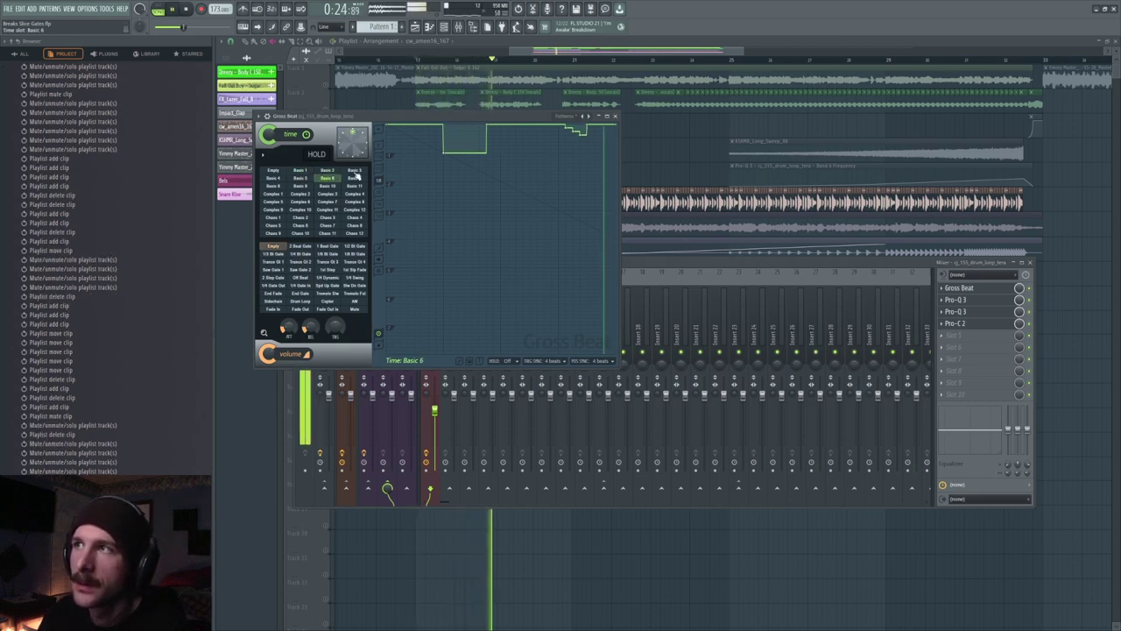
left_click(354, 186)
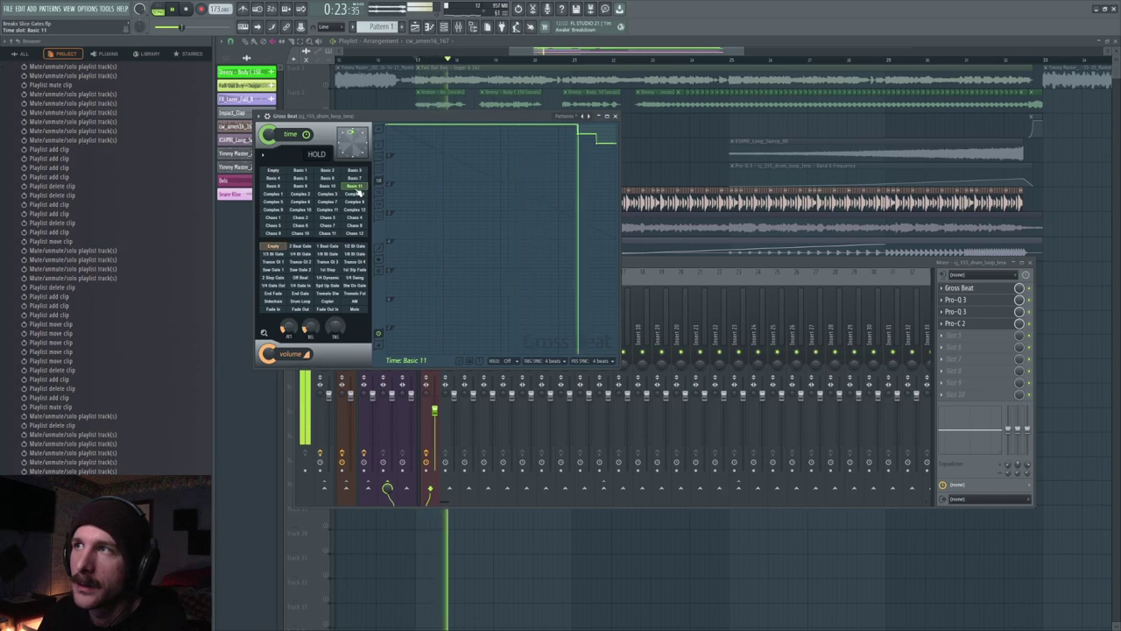
left_click(300, 186)
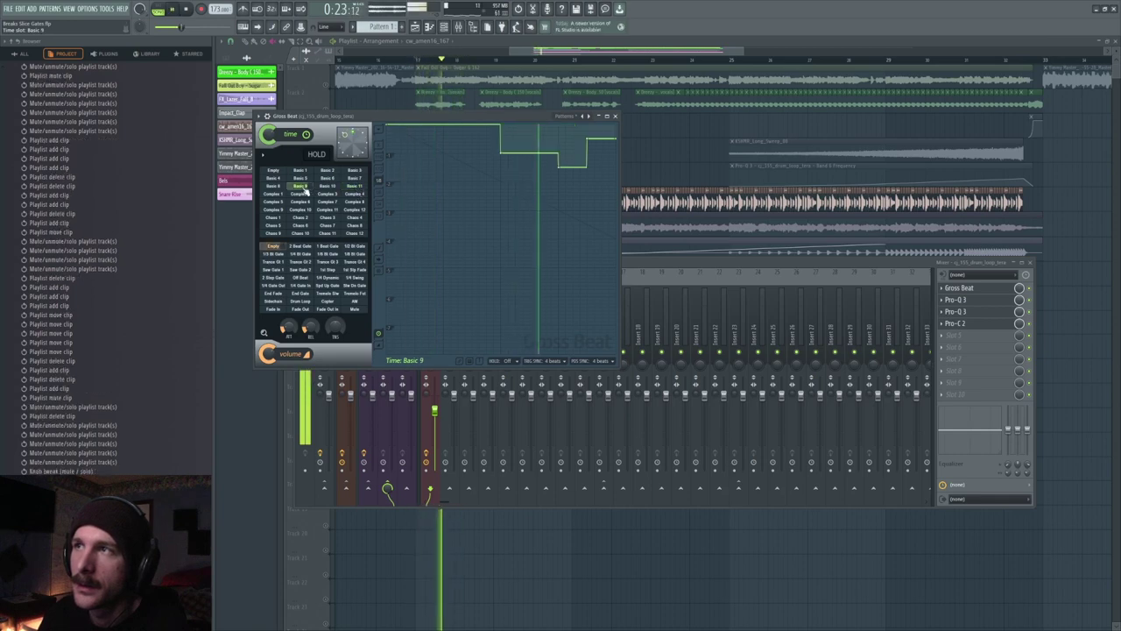
key("space")
left_click(661, 143)
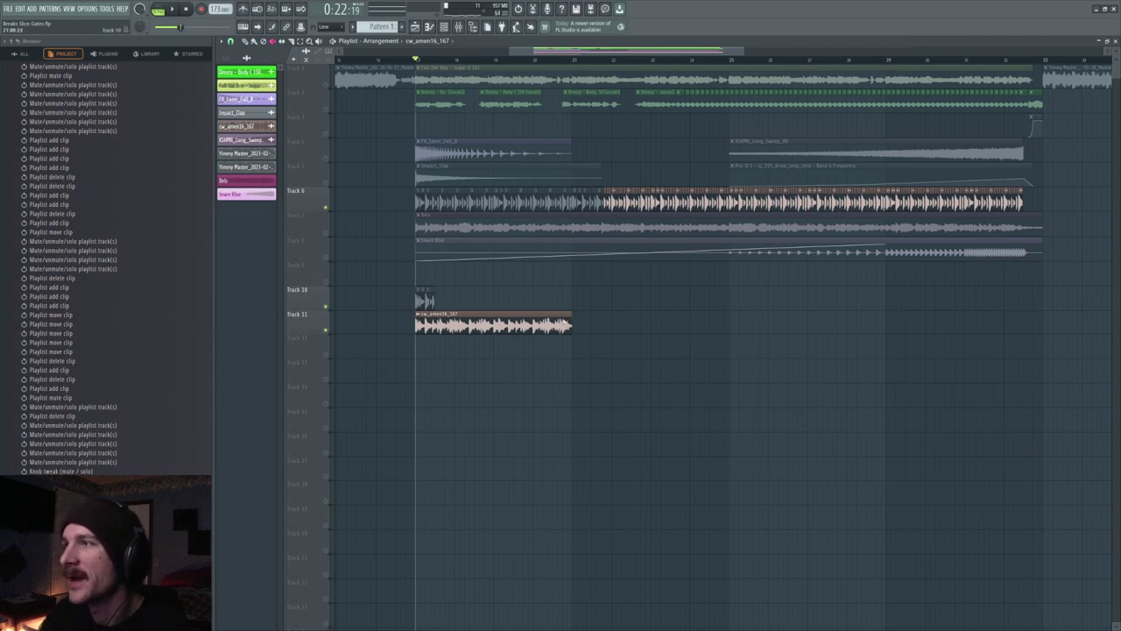
Select bars 17 to 25, set Gross Beat's time slot to Basic 1 and create an automation clip for its Time slot parameter
left_click_drag(415, 61, 729, 61)
left_click(457, 26)
left_click(292, 171)
left_click(260, 115)
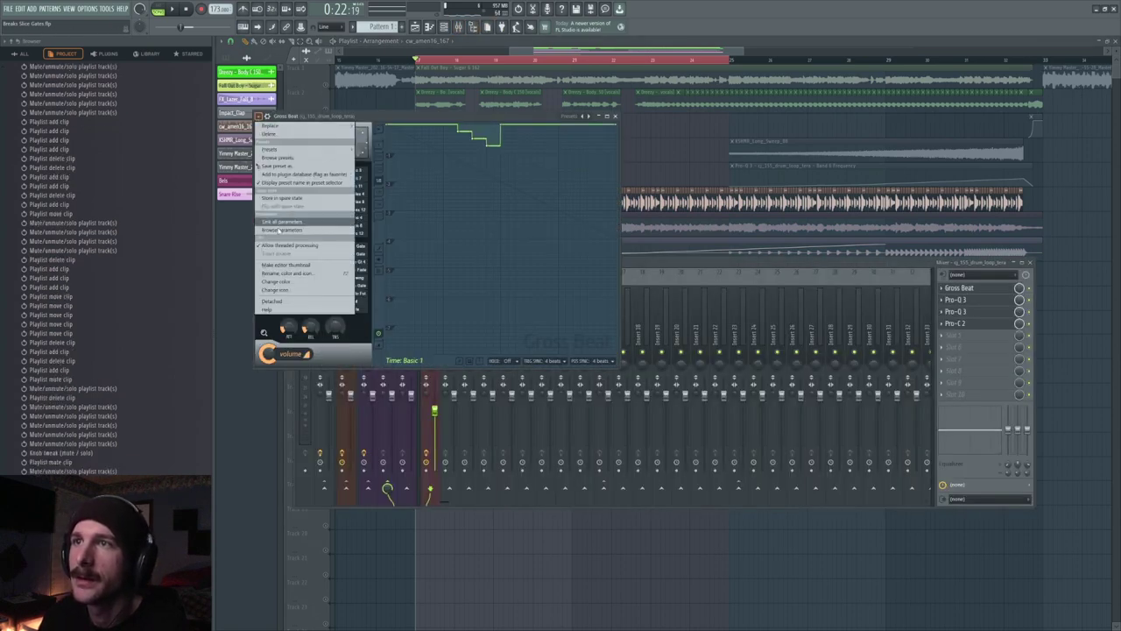
left_click(286, 231)
right_click(55, 418)
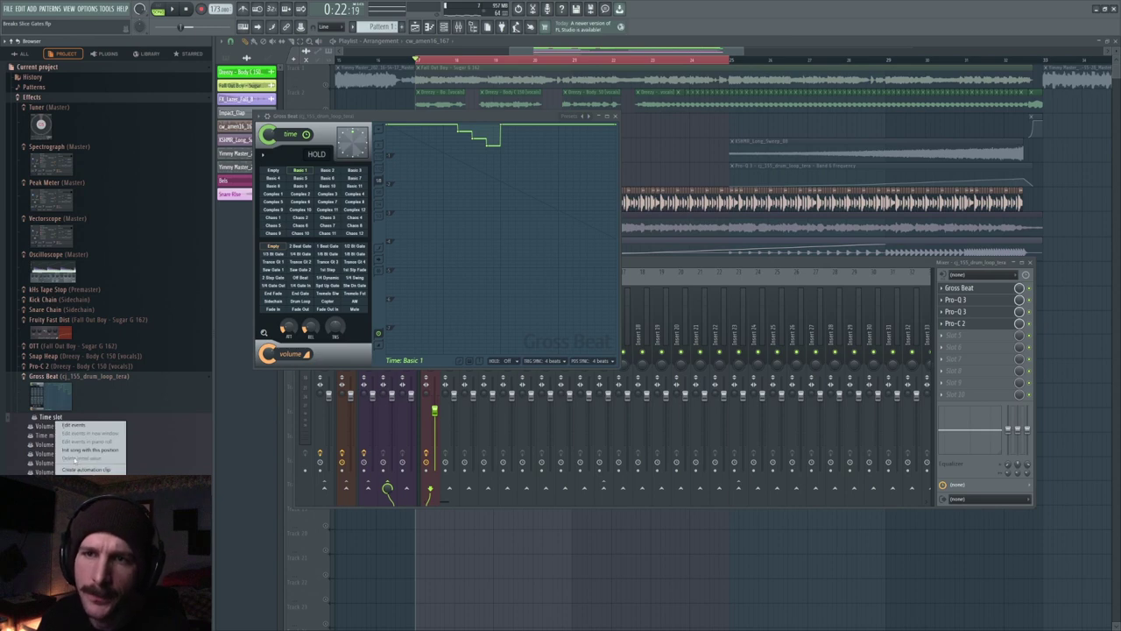
left_click(86, 470)
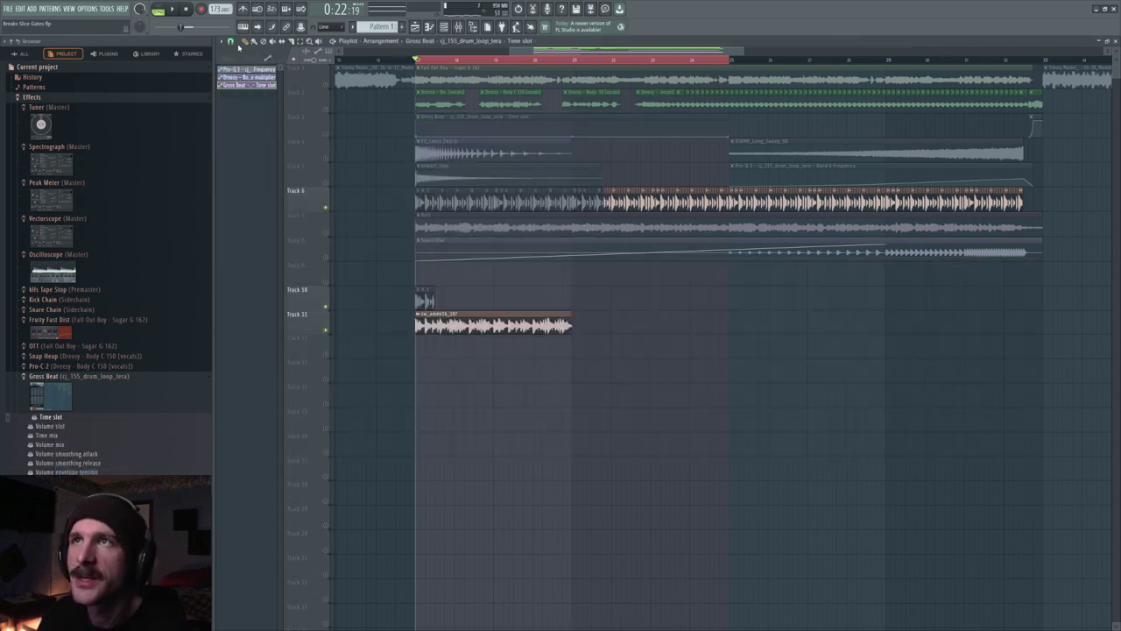
Move the Time slot automation clip to Track 12 and shape it into held steps changing at bars 18, 19 and 20
left_click_drag(506, 114, 411, 350)
right_click(453, 352)
right_click(453, 351)
left_click(466, 386)
left_click_drag(454, 352, 497, 367)
right_click(490, 347)
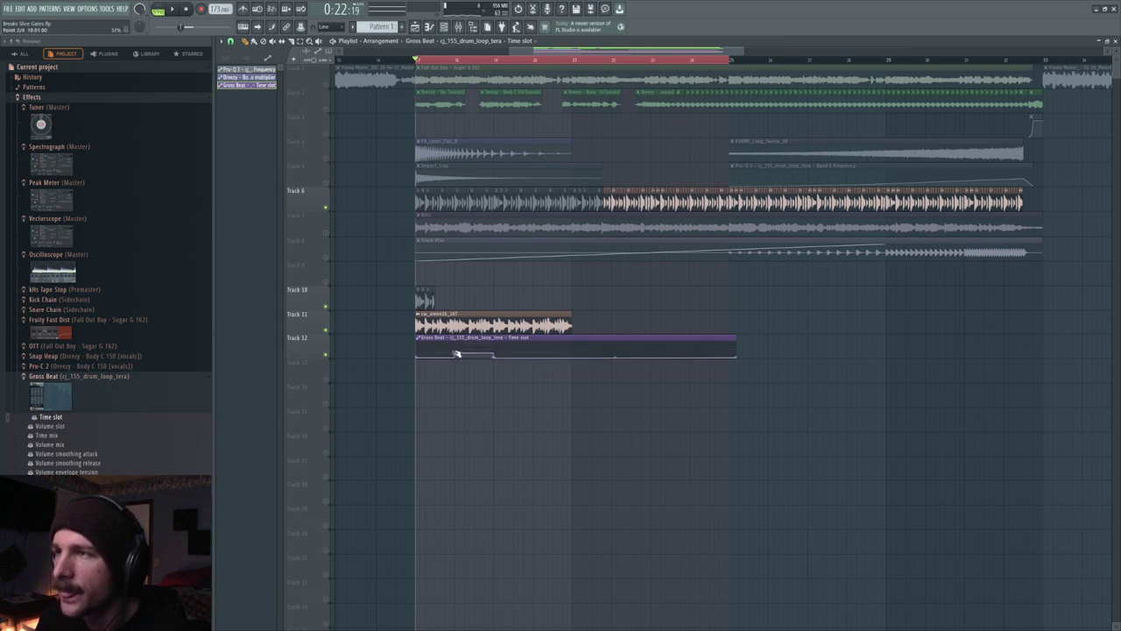
left_click_drag(496, 356, 537, 358)
Play the automated break, add a point at bar 21 and delete the final point so the automation clip ends there
key("space")
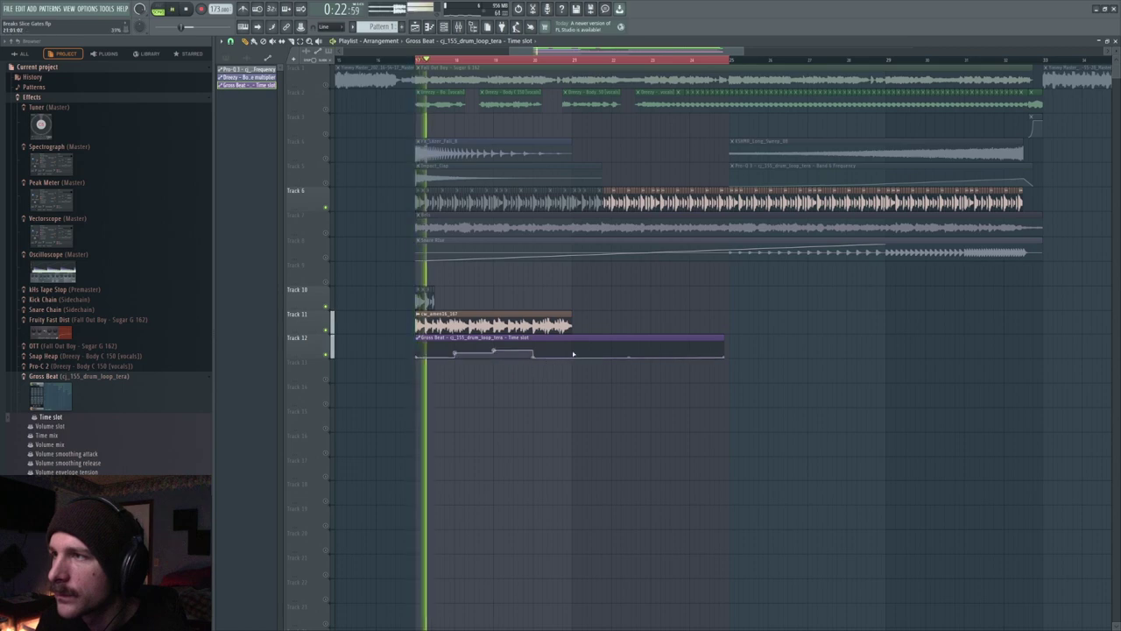
right_click(570, 357)
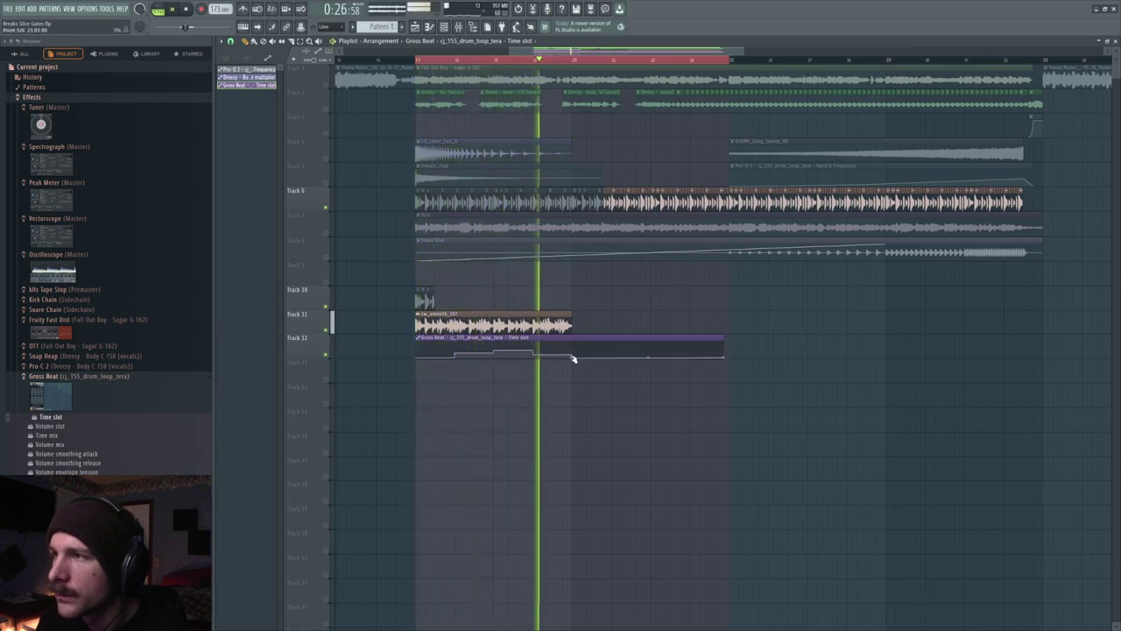
key("space")
right_click(726, 358)
left_click(744, 372)
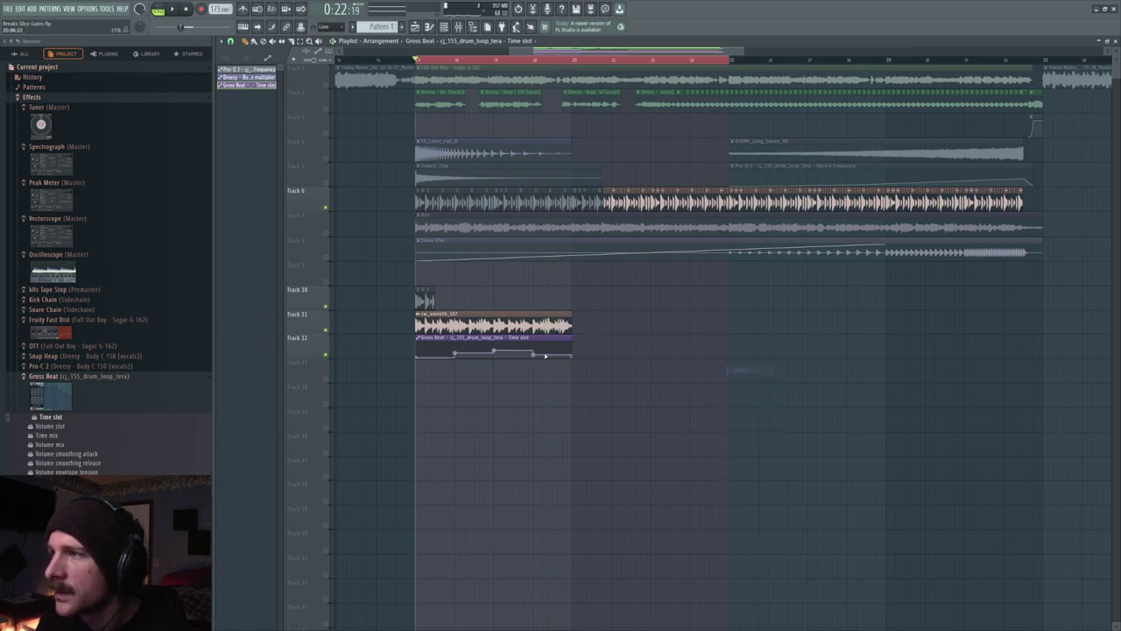
Duplicate the Time slot automation clip at bar 21 and merge both clips into one eight-bar clip
left_click_drag(538, 337, 695, 338)
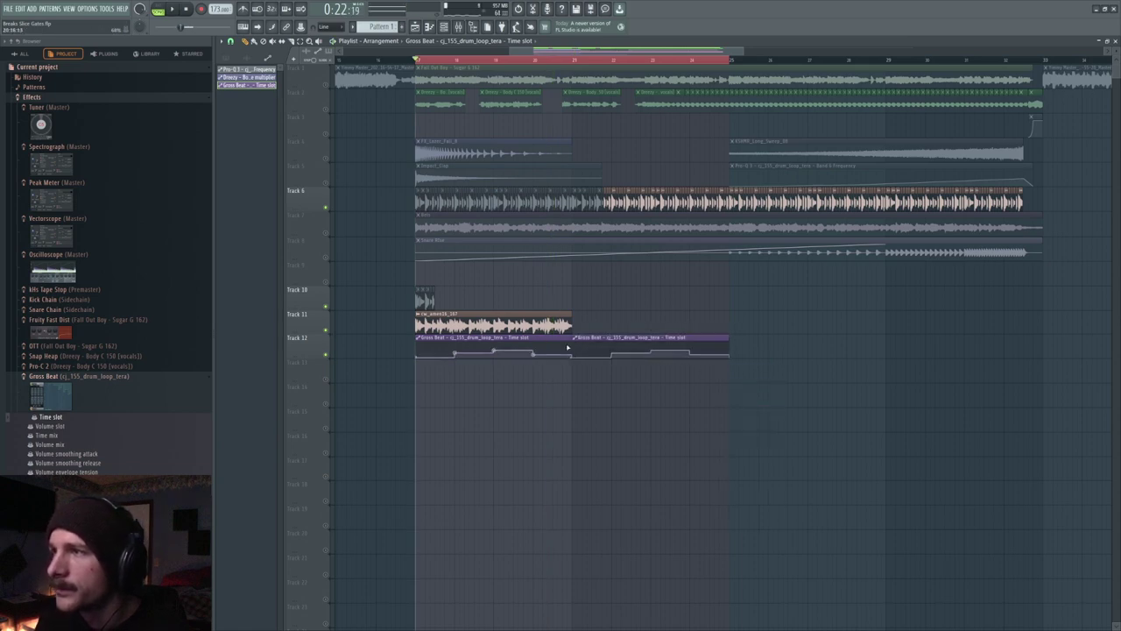
left_click_drag(565, 347, 656, 348)
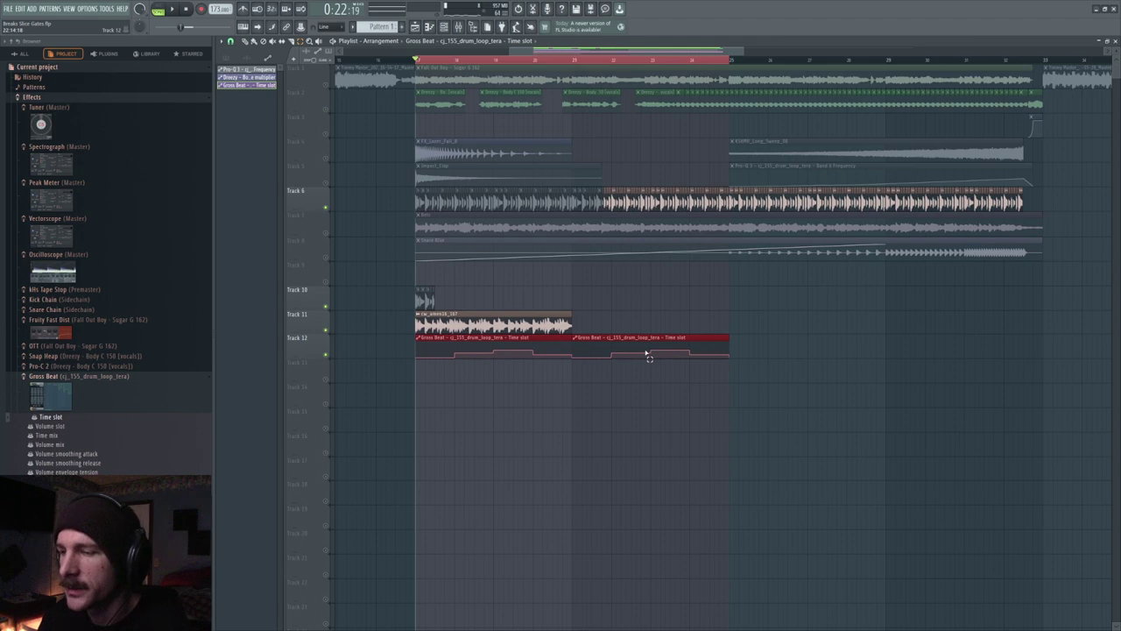
key("ctrl+alt+c")
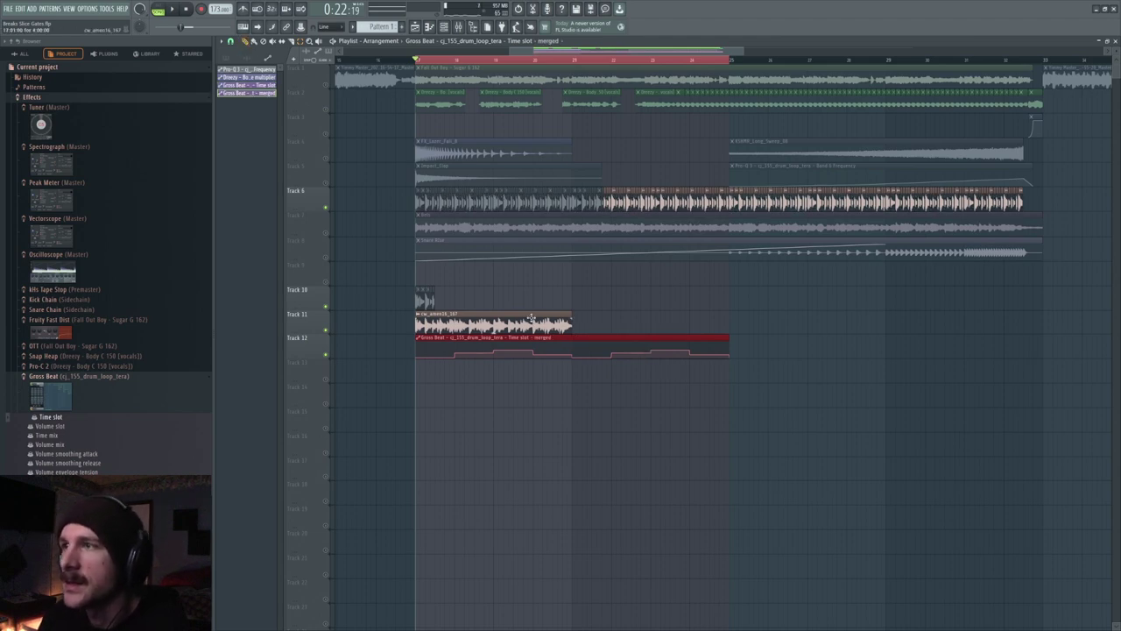
Remove the duplicate point at bar 21 of the merged automation and turn the remaining point into a raised, held step
left_click(573, 355)
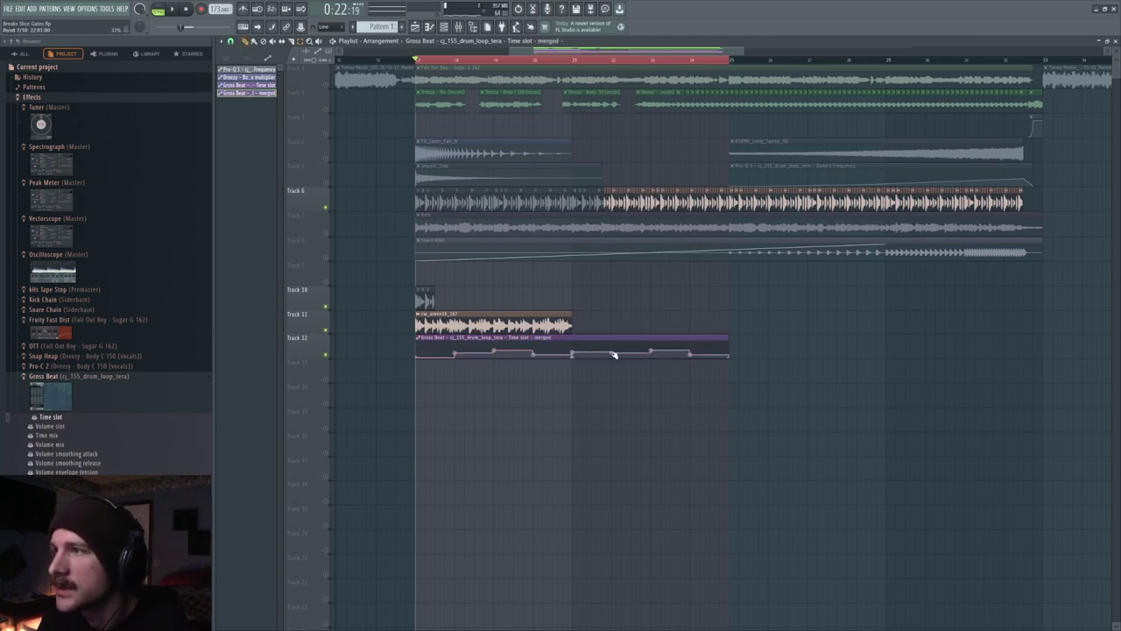
right_click(573, 357)
left_click(586, 370)
right_click(575, 350)
left_click(591, 388)
Place a second cw_amen16_167 clip on Track 11 starting at bar 21, directly after the first
left_click(563, 326)
left_click(578, 325)
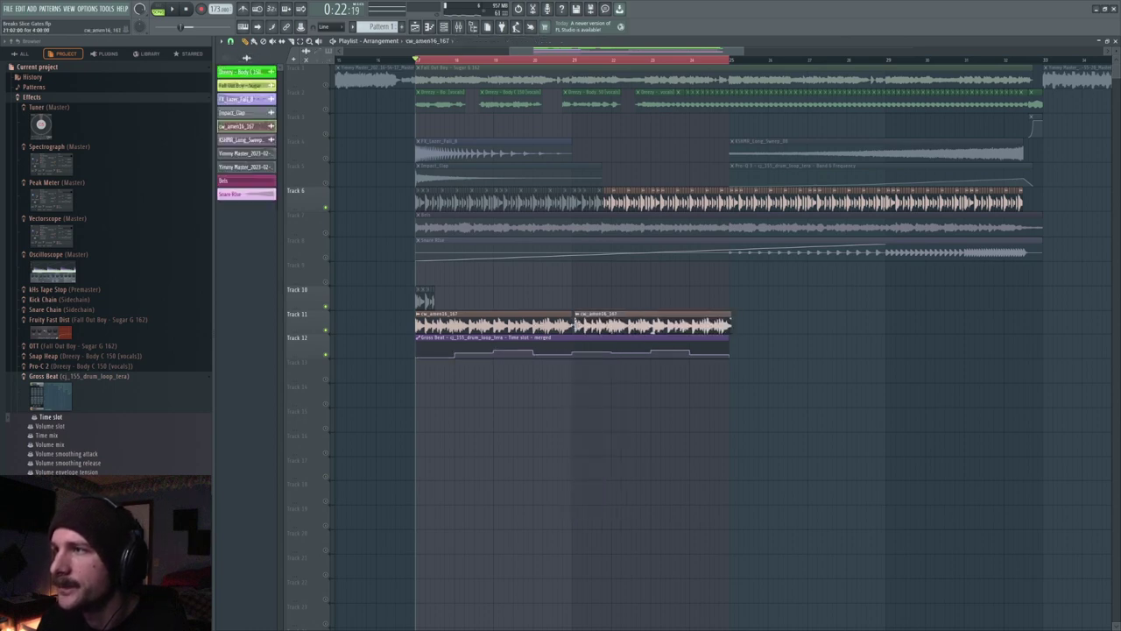
left_click_drag(574, 325, 572, 325)
Enlarge Track 12, lower the automation step at bar 22 and slightly raise the step at bar 24
left_click_drag(306, 354, 371, 545)
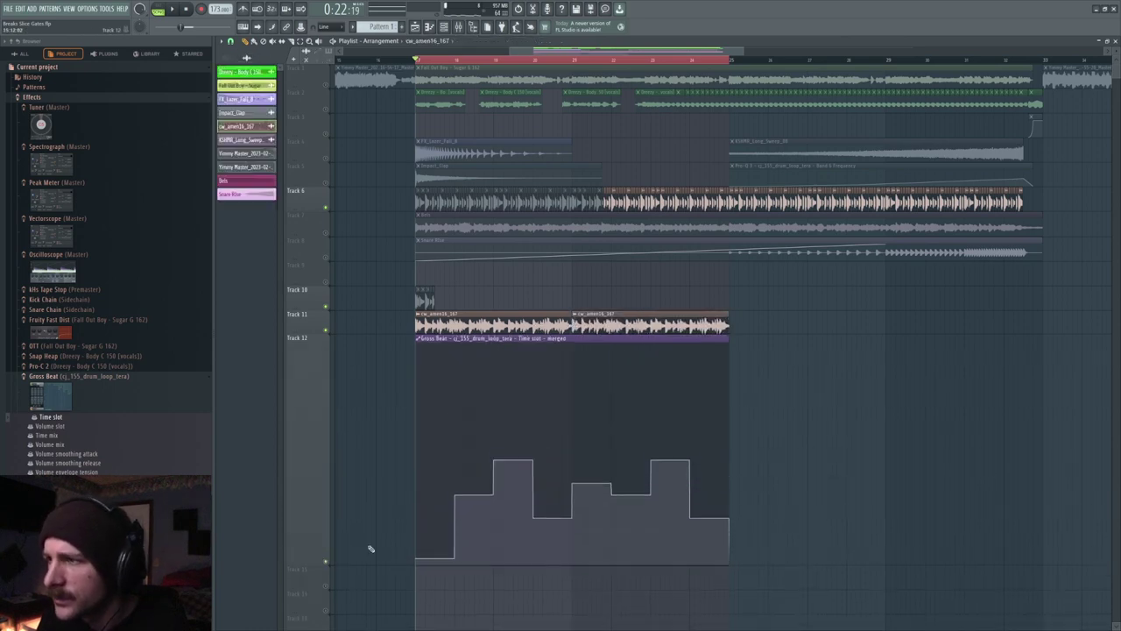
left_click_drag(611, 494, 612, 531)
left_click_drag(689, 518, 691, 510)
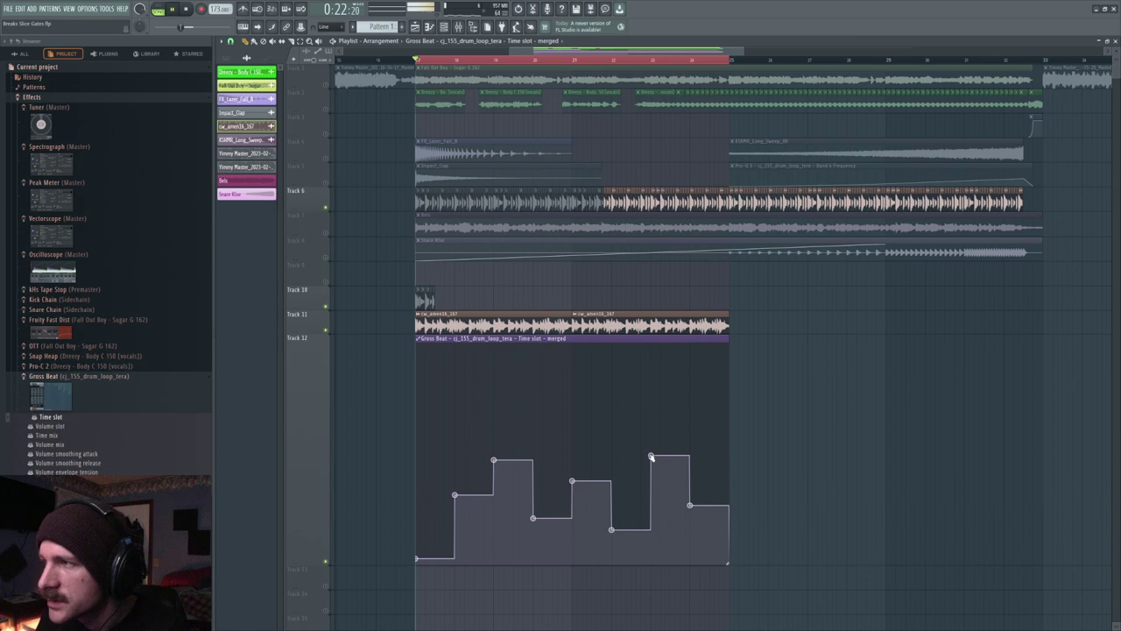
Arm the drum loop's mixer insert for recording and render the selected bars to an audio file
left_click(465, 32)
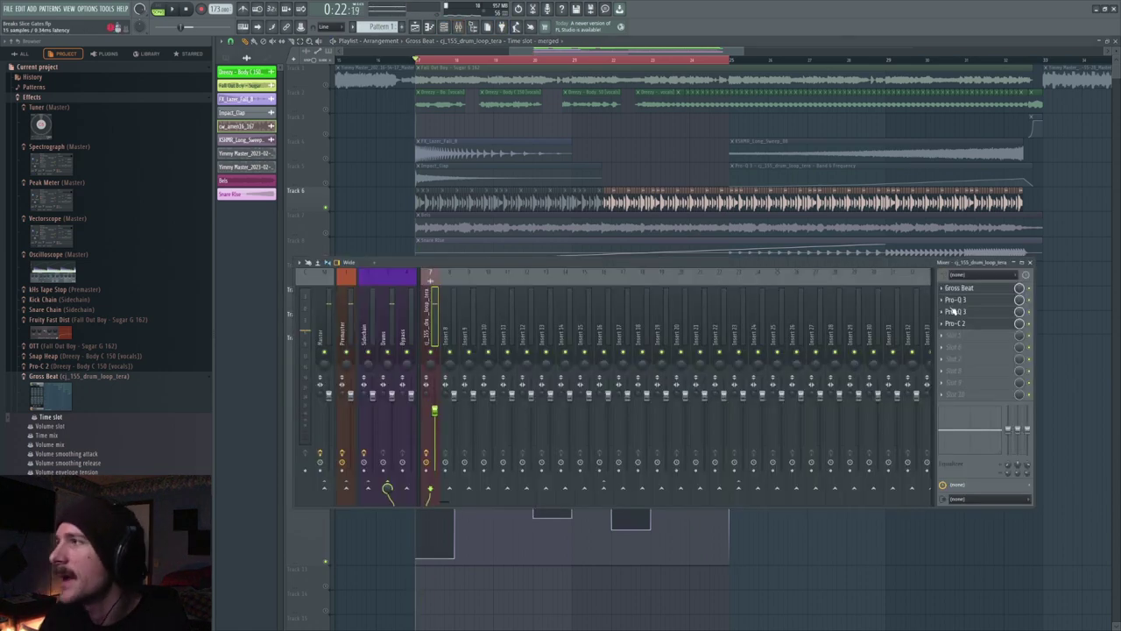
left_click(981, 335)
left_click(428, 473)
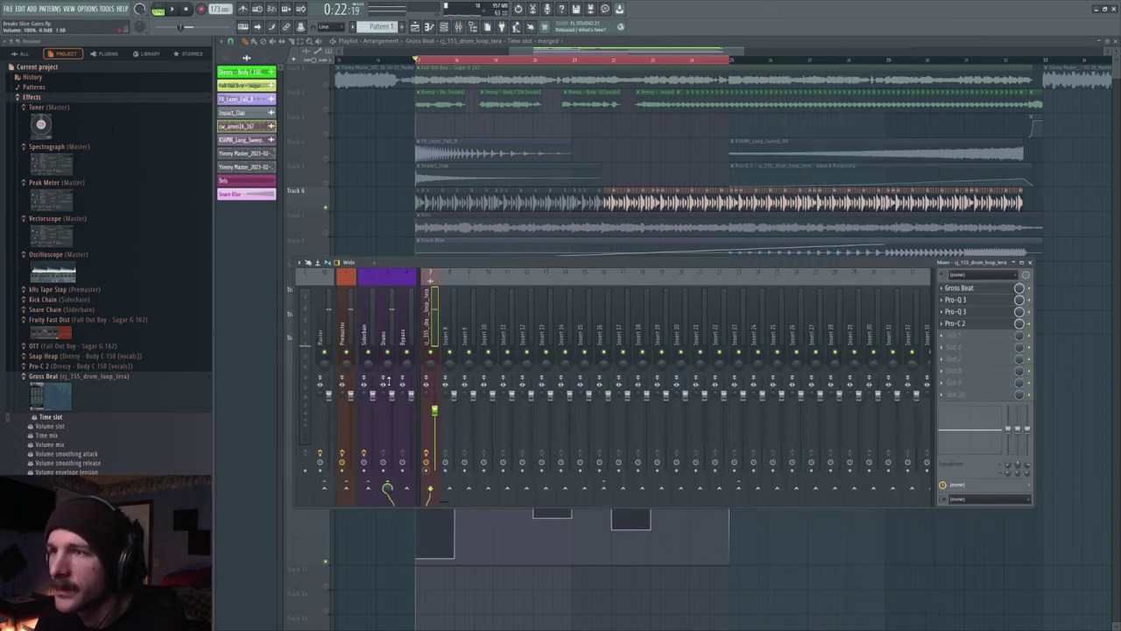
left_click(299, 262)
mouse_move(315, 279)
left_click(419, 280)
left_click(626, 395)
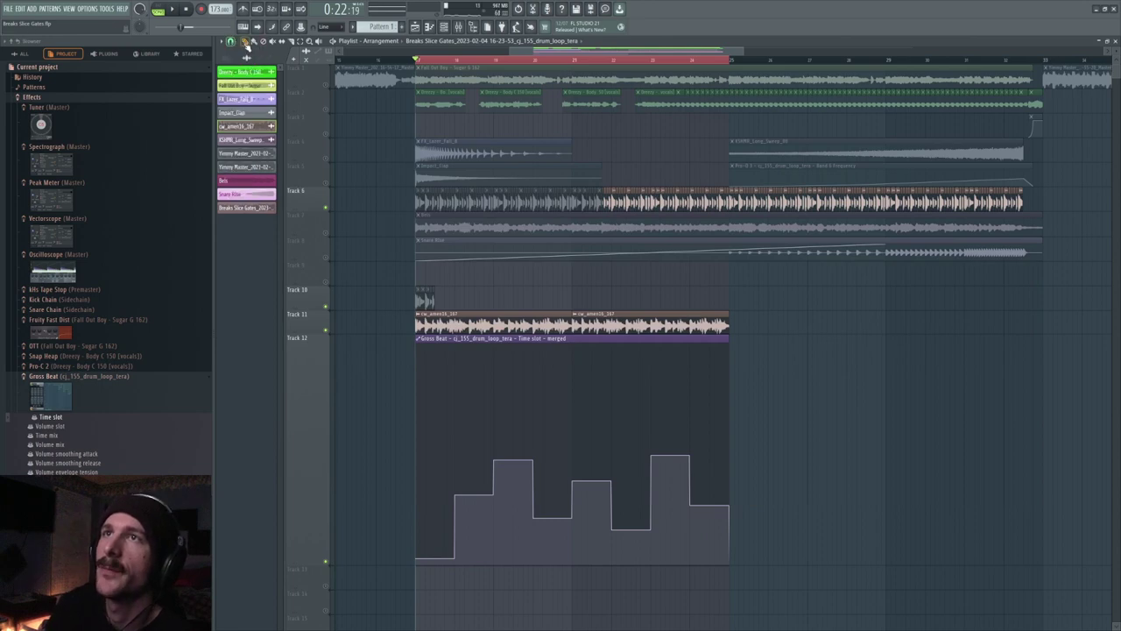
Place the rendered break clip on Track 14 at bar 17 and solo that track
scroll(442, 367, "down", 5)
mouse_move(442, 366)
left_mouse_down()
mouse_move(482, 365)
mouse_move(456, 367)
left_mouse_up()
right_click(325, 366)
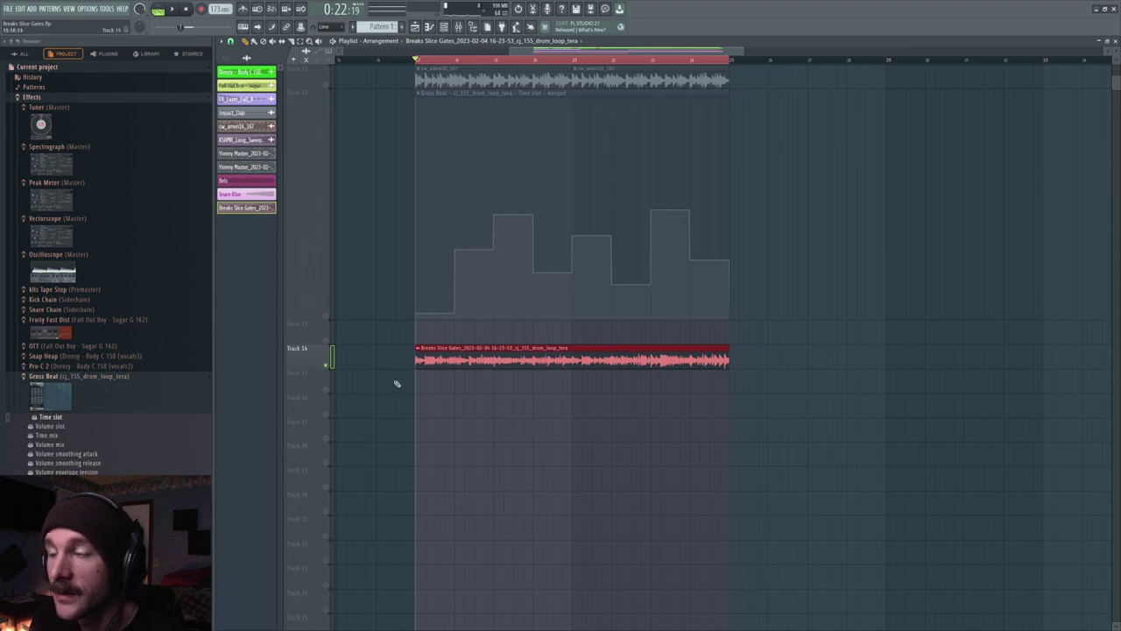
Set the playlist snap to Bar
scroll(354, 359, "up", 5)
left_click(231, 41)
left_click(237, 50)
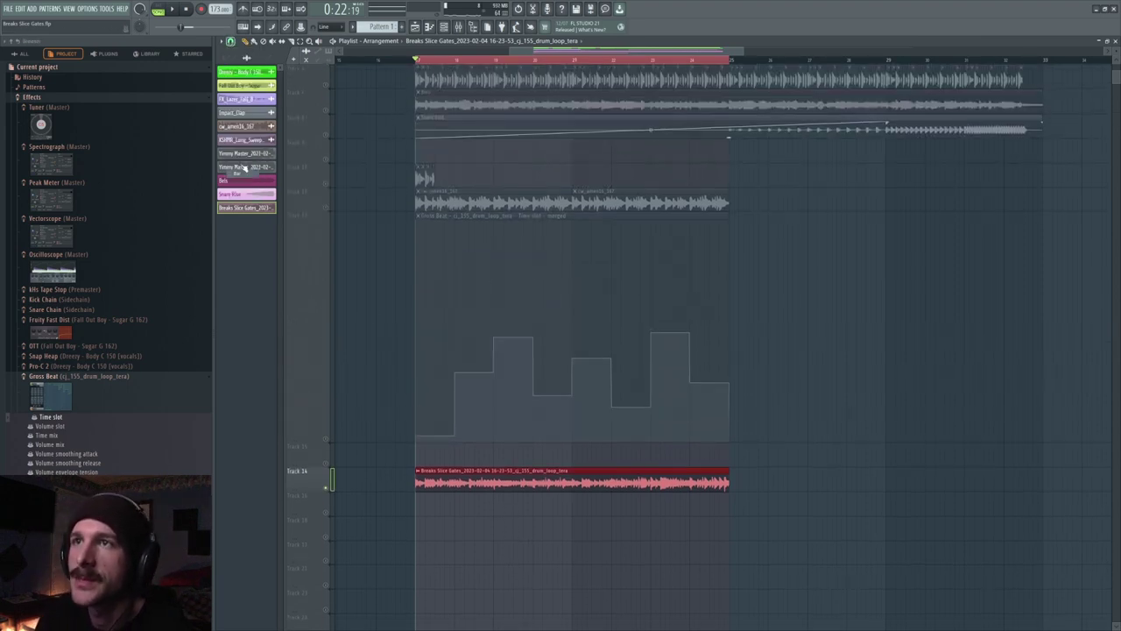
Play back the rendered break on Track 14 through the selected bars and stop
key("space")
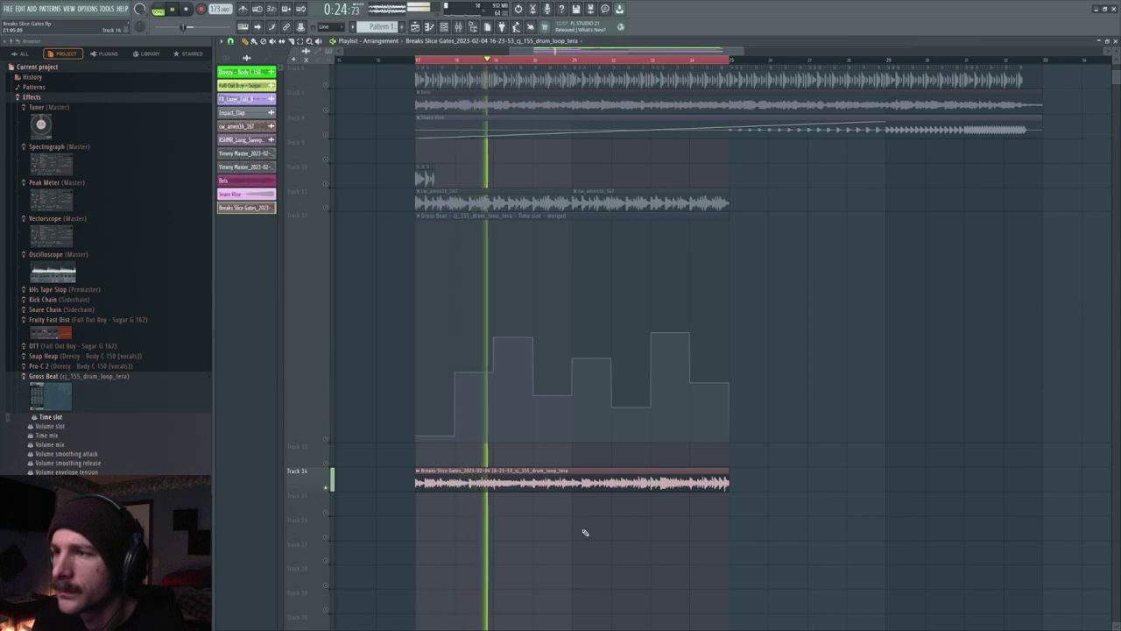
scroll(567, 534, "down", 4)
scroll(552, 60, "up", 5)
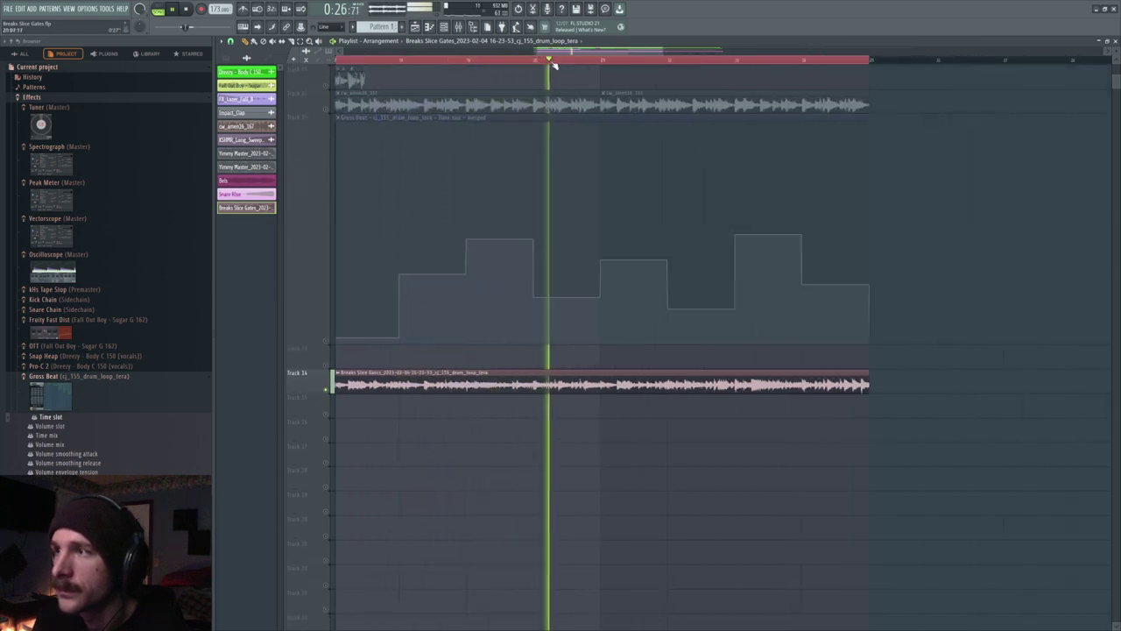
scroll(554, 65, "down", 4)
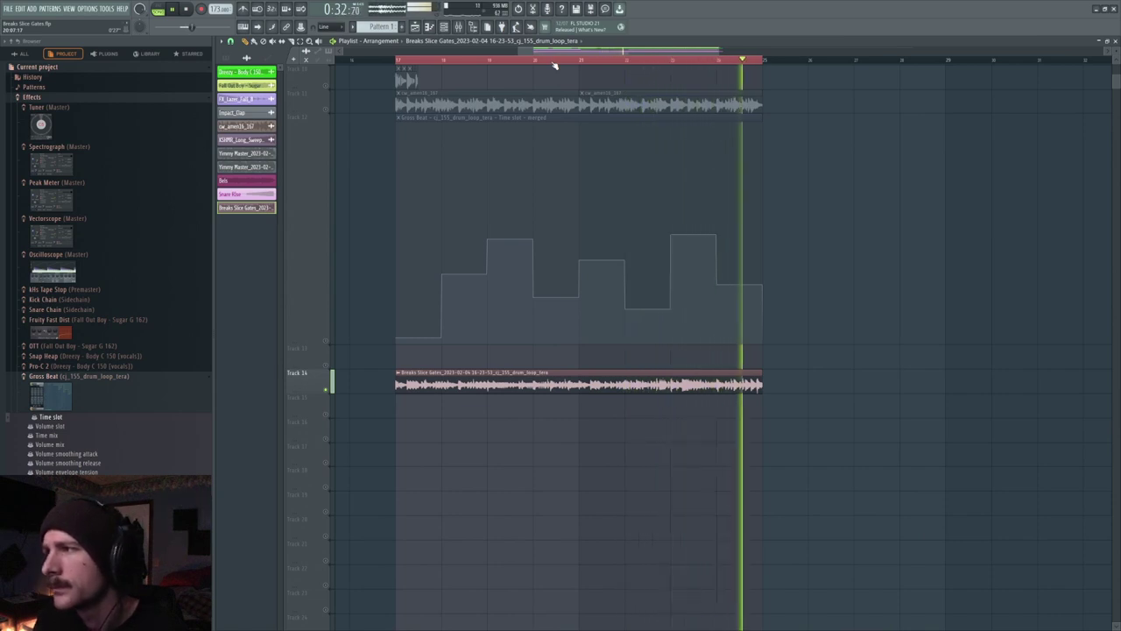
key("space")
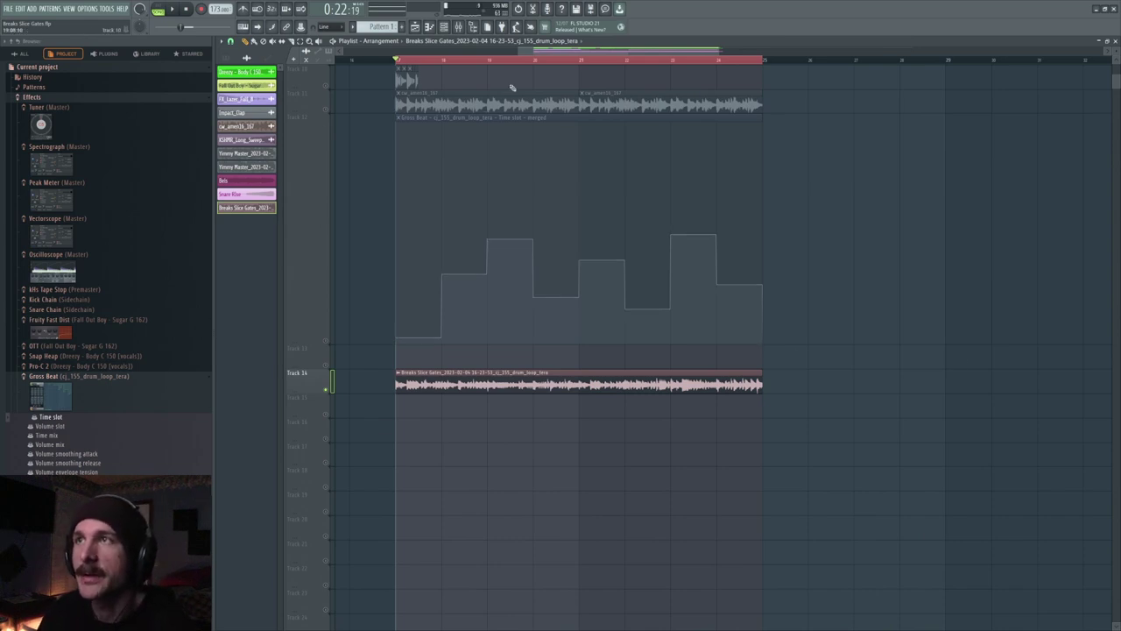
Remove the rendered break from Track 14, place it on Track 9 at bar 17, and play that track soloed
left_click(498, 399)
right_click(509, 409)
right_click(504, 378)
scroll(499, 381, "up", 2)
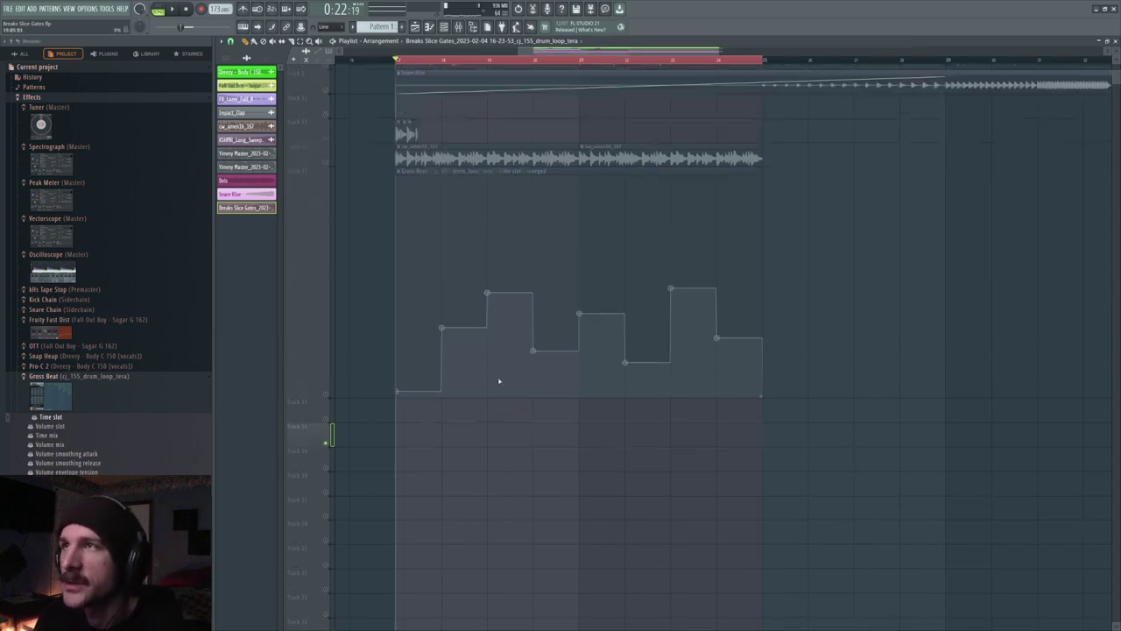
scroll(500, 381, "up", 3)
left_click(401, 180)
right_click(327, 184)
key("space")
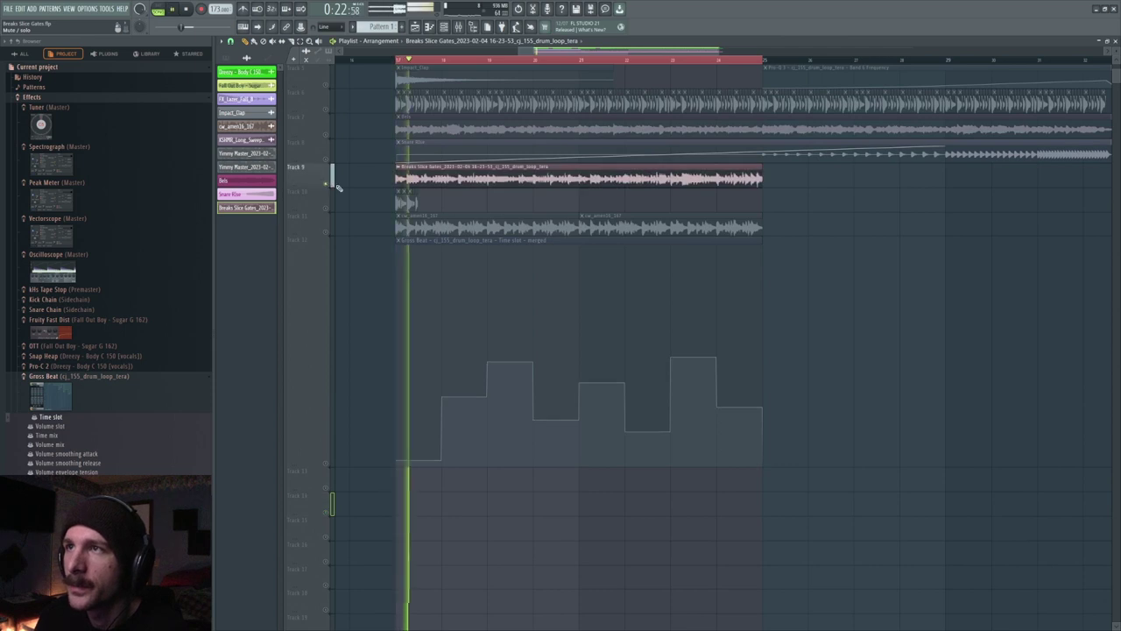
Solo Track 10 and play back its short drum slices at bar 17
right_click(327, 209)
key("space")
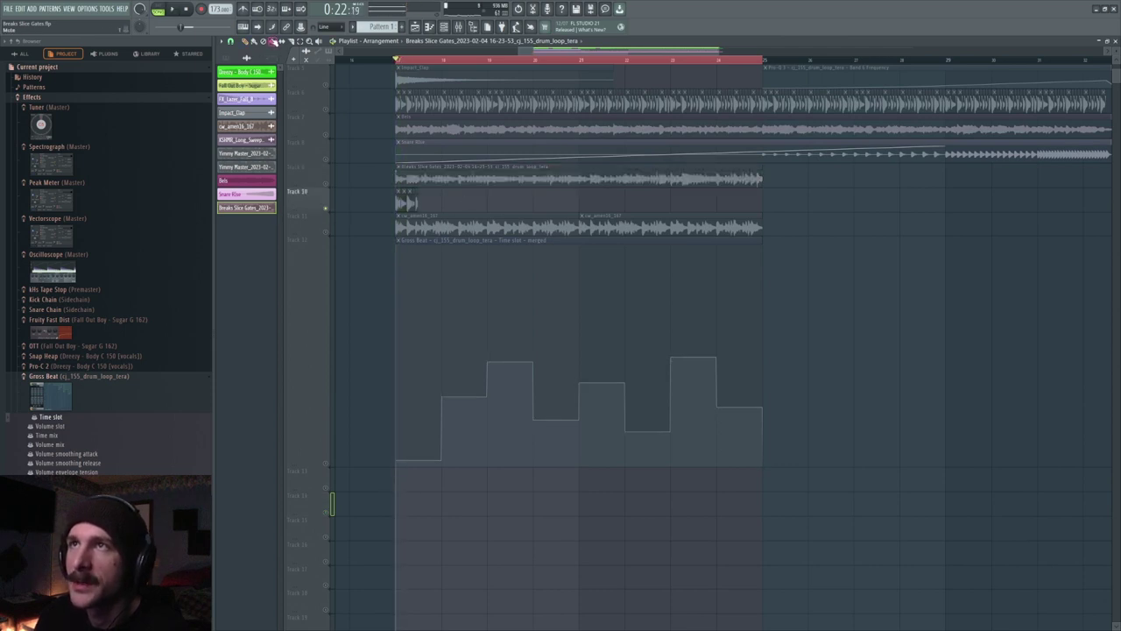
key("space")
key("space")
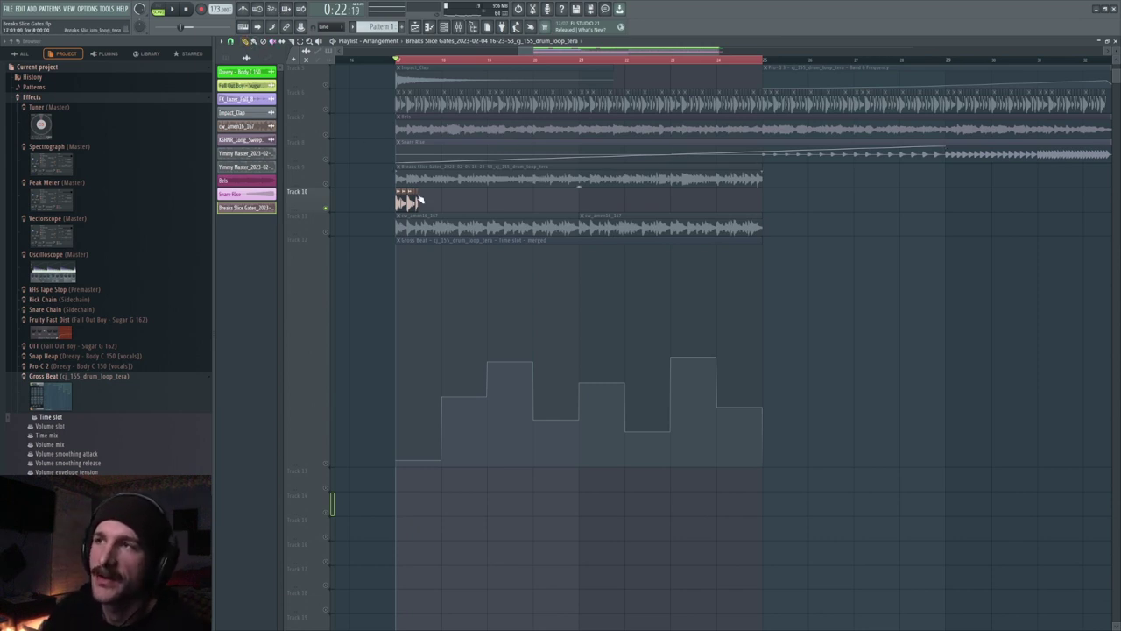
scroll(428, 167, "up", 4)
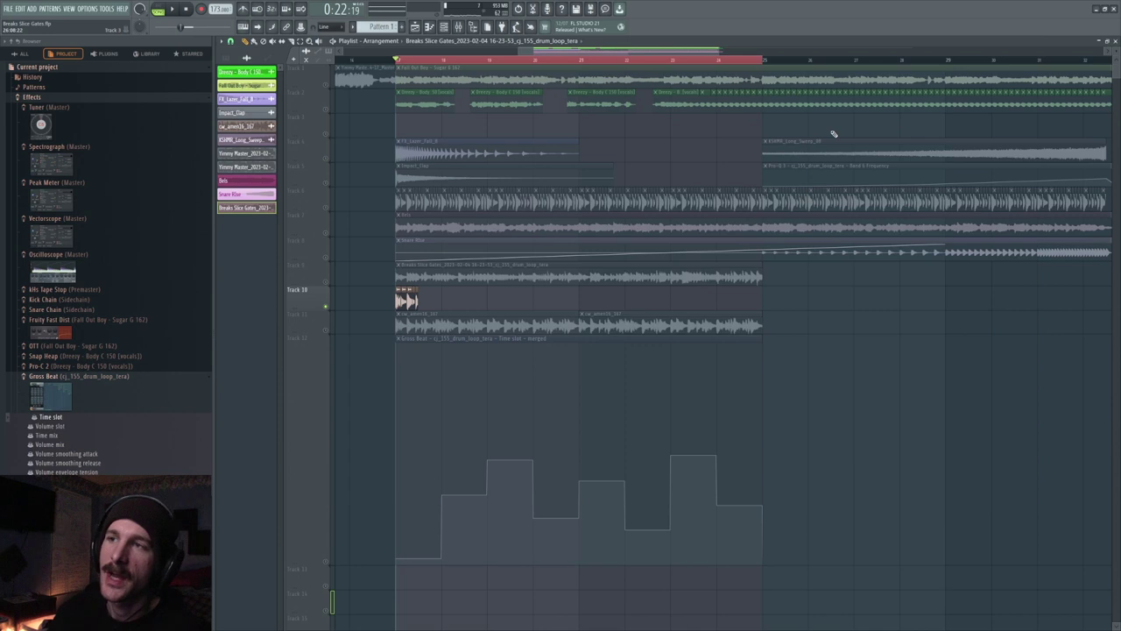